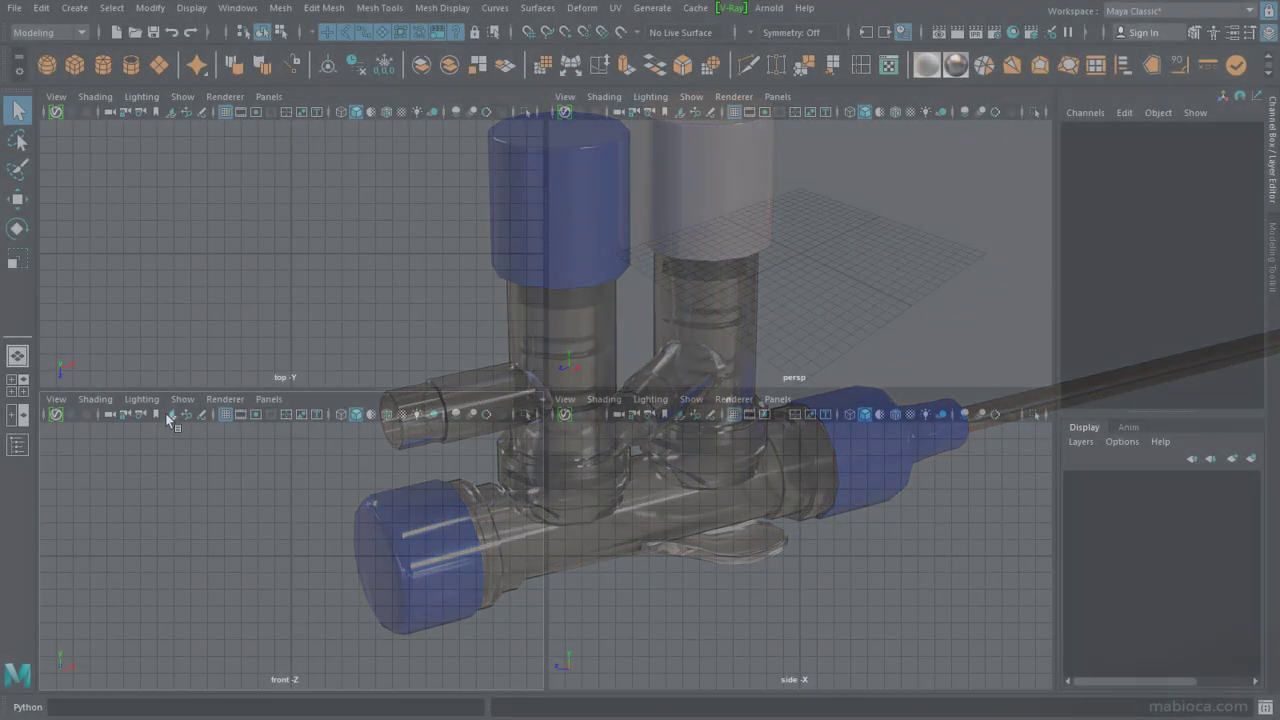
Step: Import imagePlane.jpg as a reference image plane and frame it in the front view
key("Return")
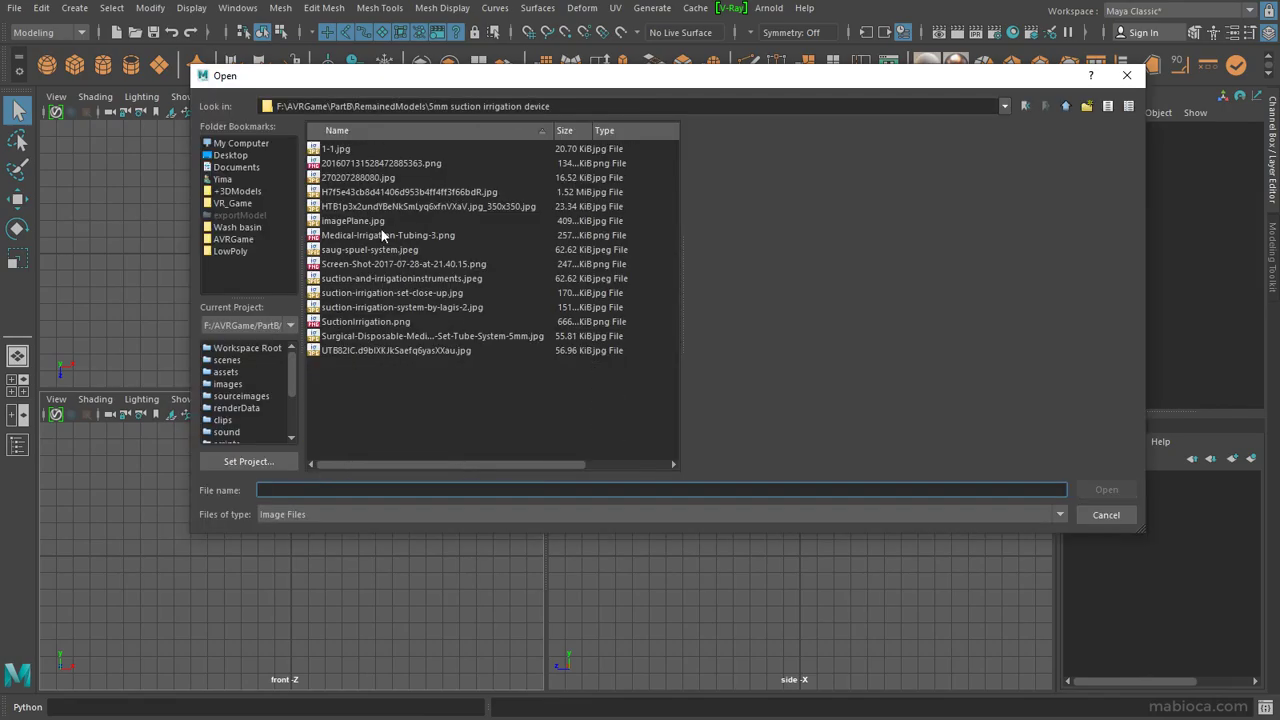
double_click(383, 233)
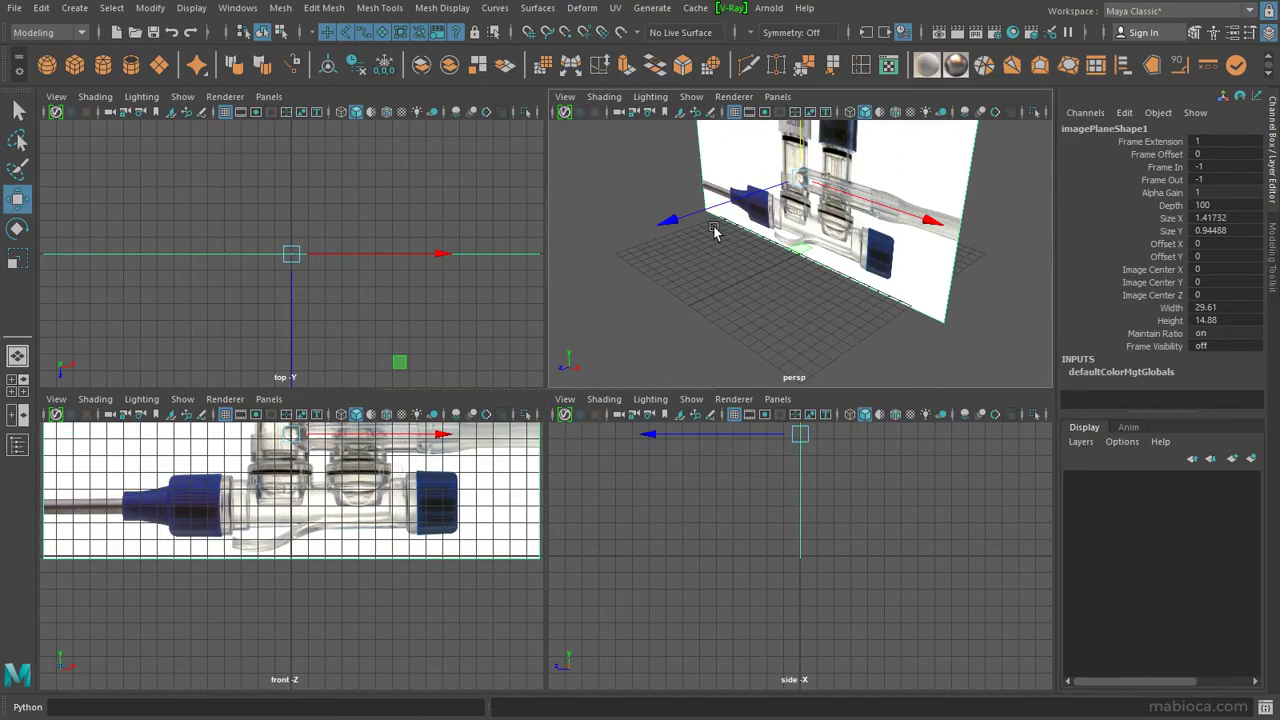
scroll(300, 540, "down", 3)
middle_click_drag(434, 502, 438, 594, "alt")
Step: Dim the image plane's Color Gain, add it to new layer1 and maximise the front view
key("ctrl+a")
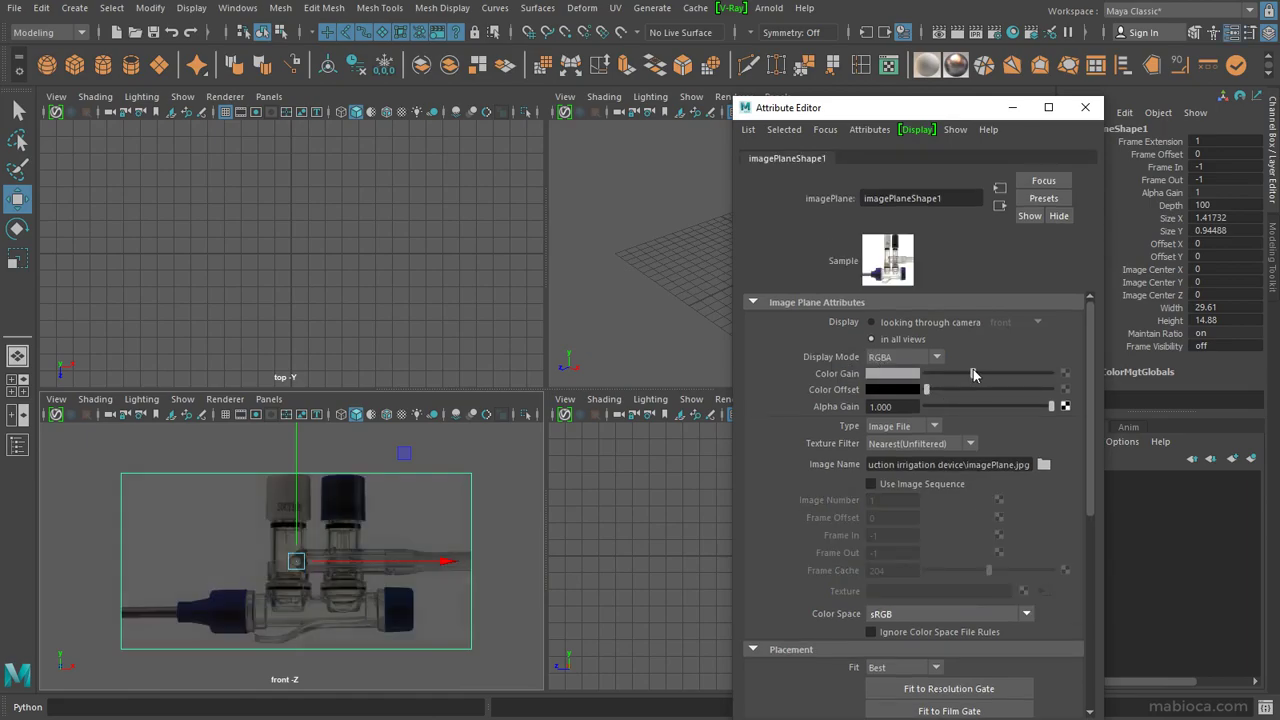
key("space")
left_click(1251, 458)
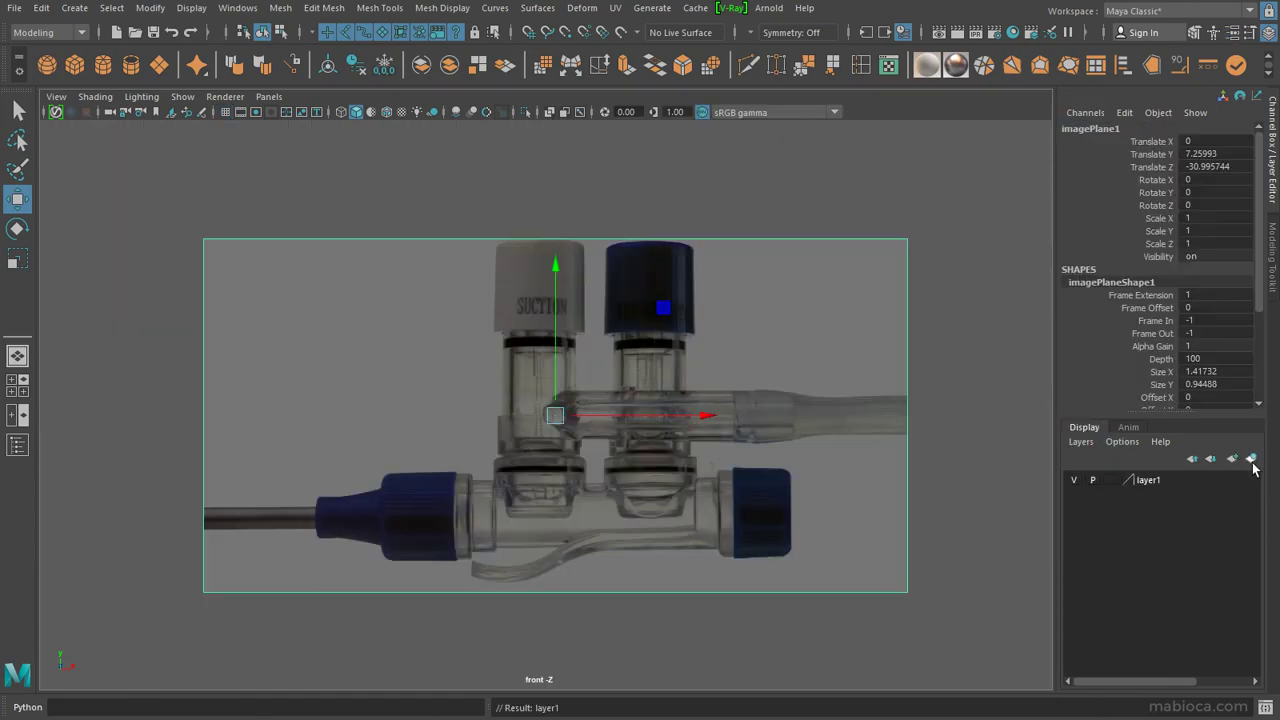
left_click(990, 358)
scroll(775, 364, "up", 2)
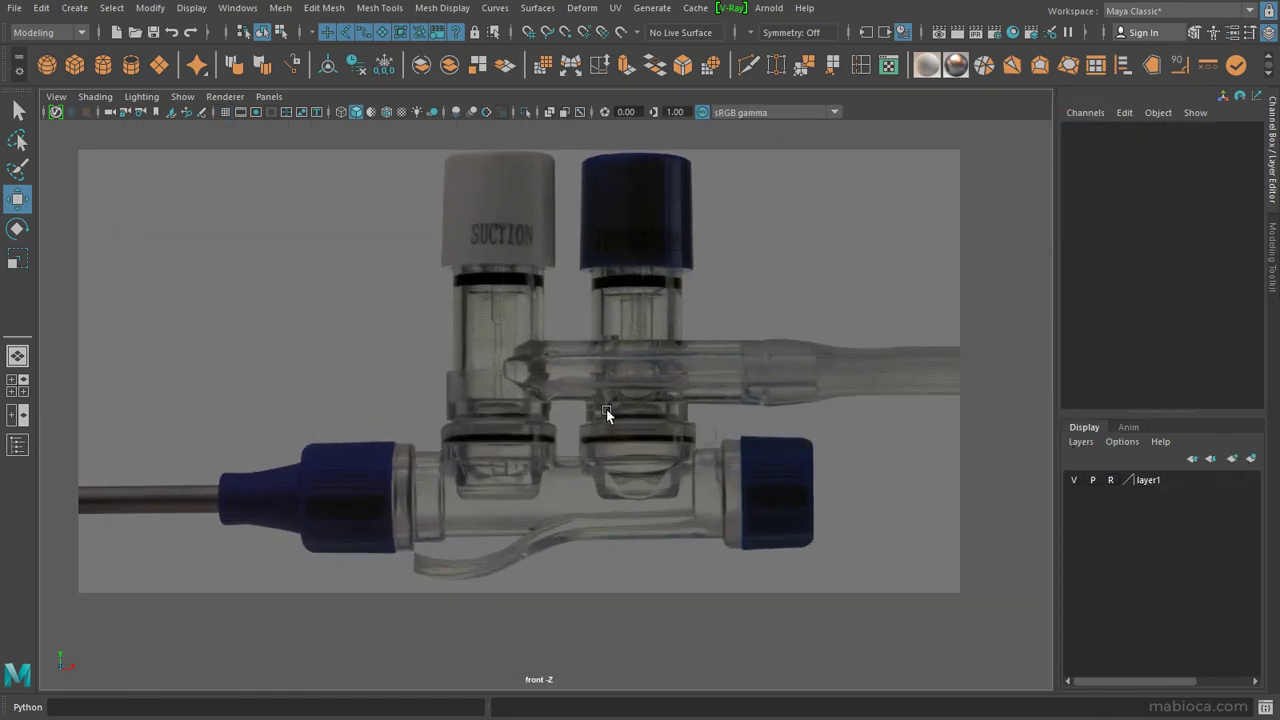
key("alt+Tab")
key("alt+Tab")
key("alt+Tab")
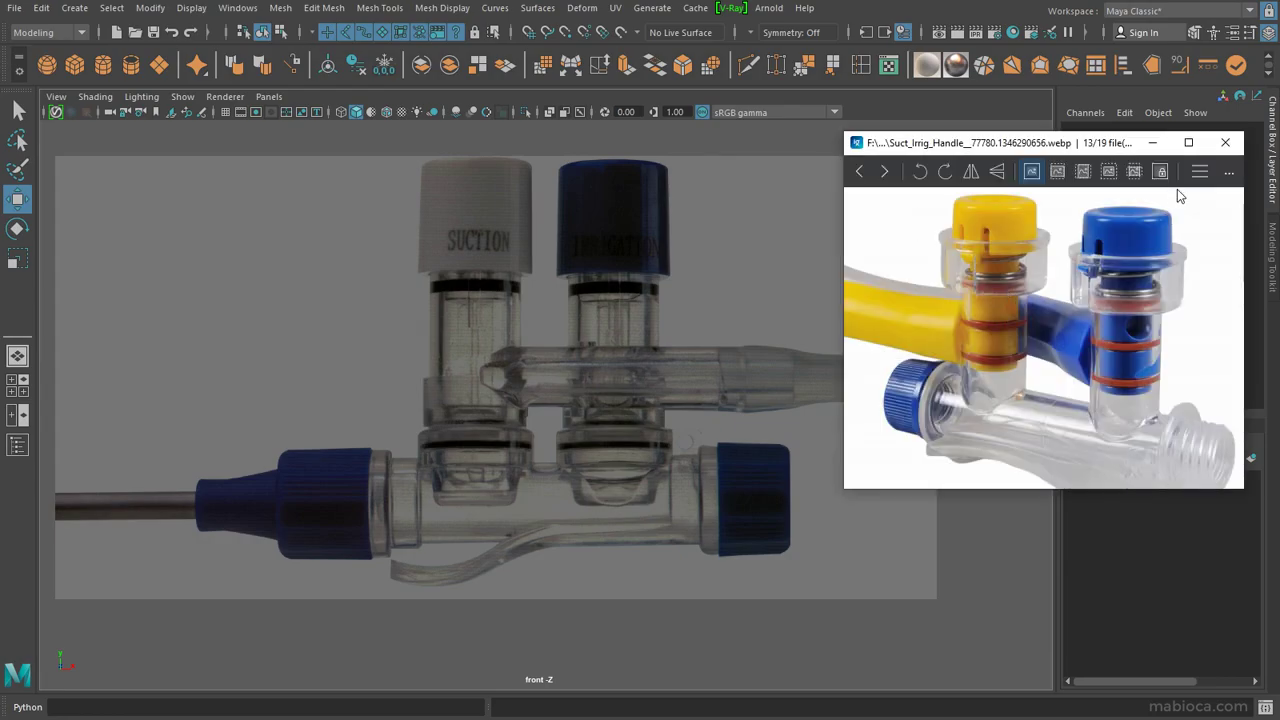
Step: Move the reference photo viewer aside and centre the front view on the device
left_click(1199, 171)
left_click(905, 420)
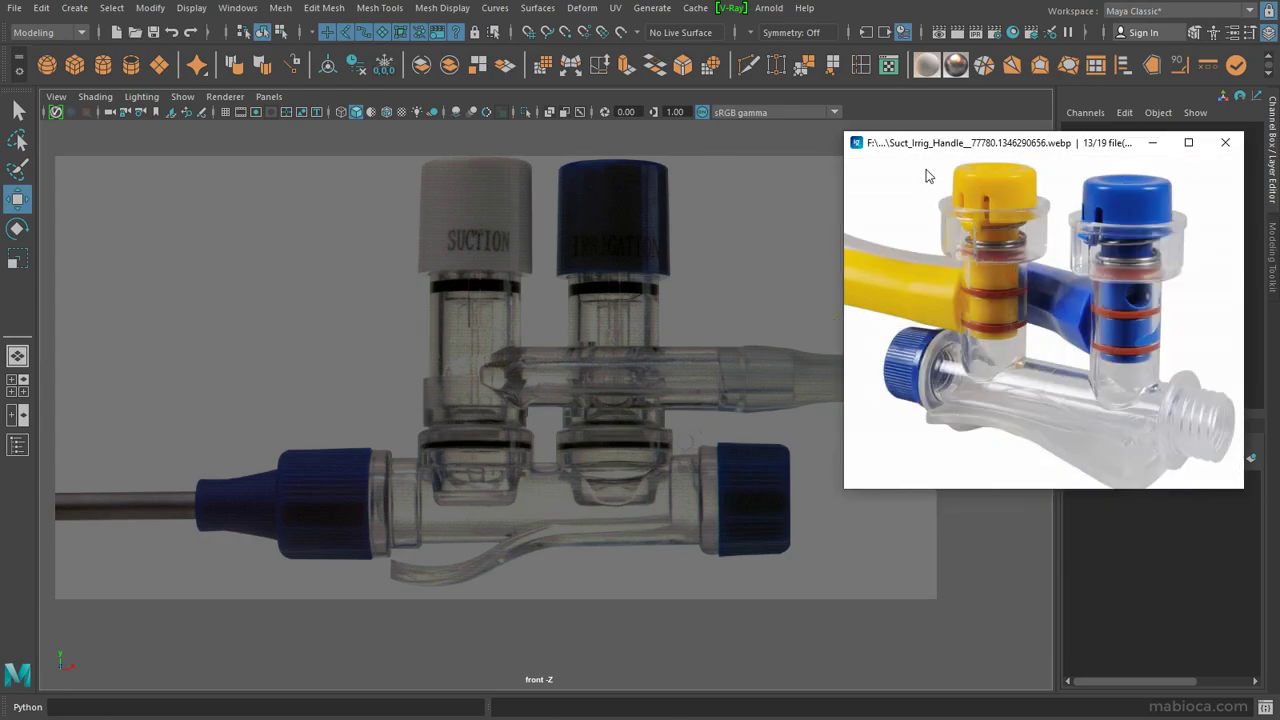
left_click_drag(926, 169, 949, 174)
middle_click_drag(465, 461, 450, 494, "alt")
Step: Create a polygon cylinder and fit it to the suction tube's width and height
left_click(103, 65)
left_click_drag(460, 520, 460, 300)
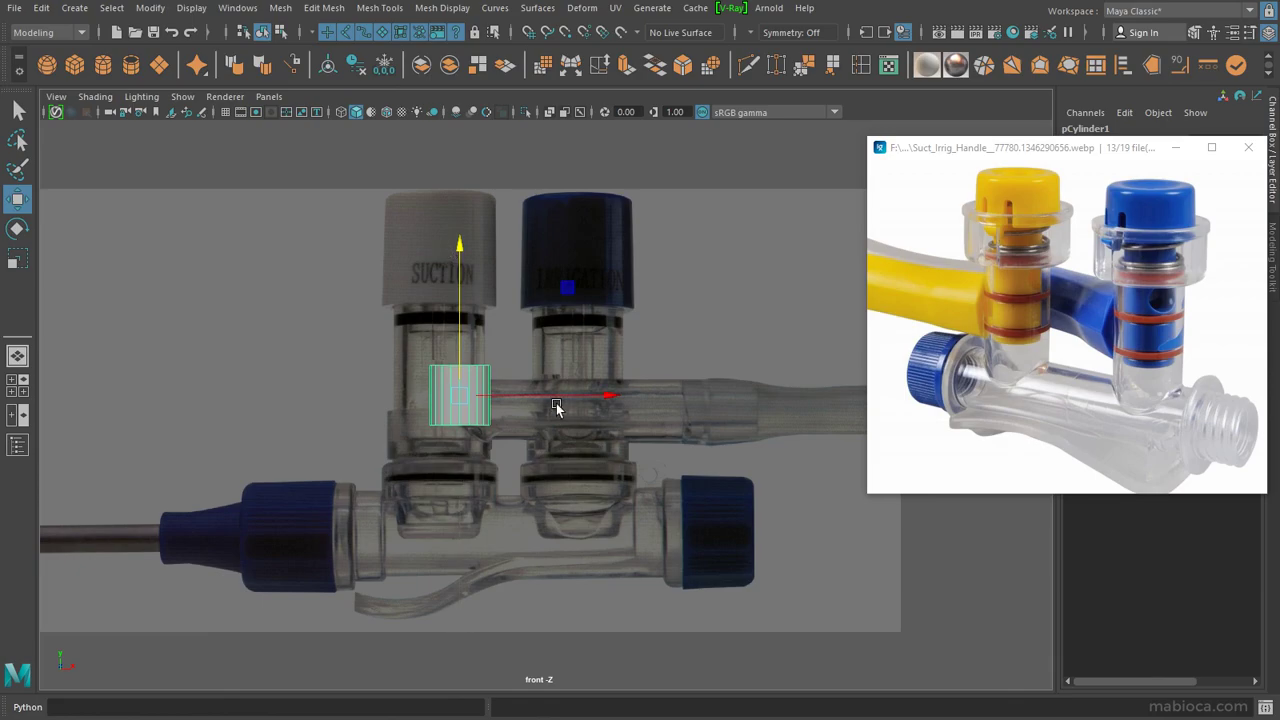
left_click_drag(557, 407, 537, 407)
left_click(1175, 147)
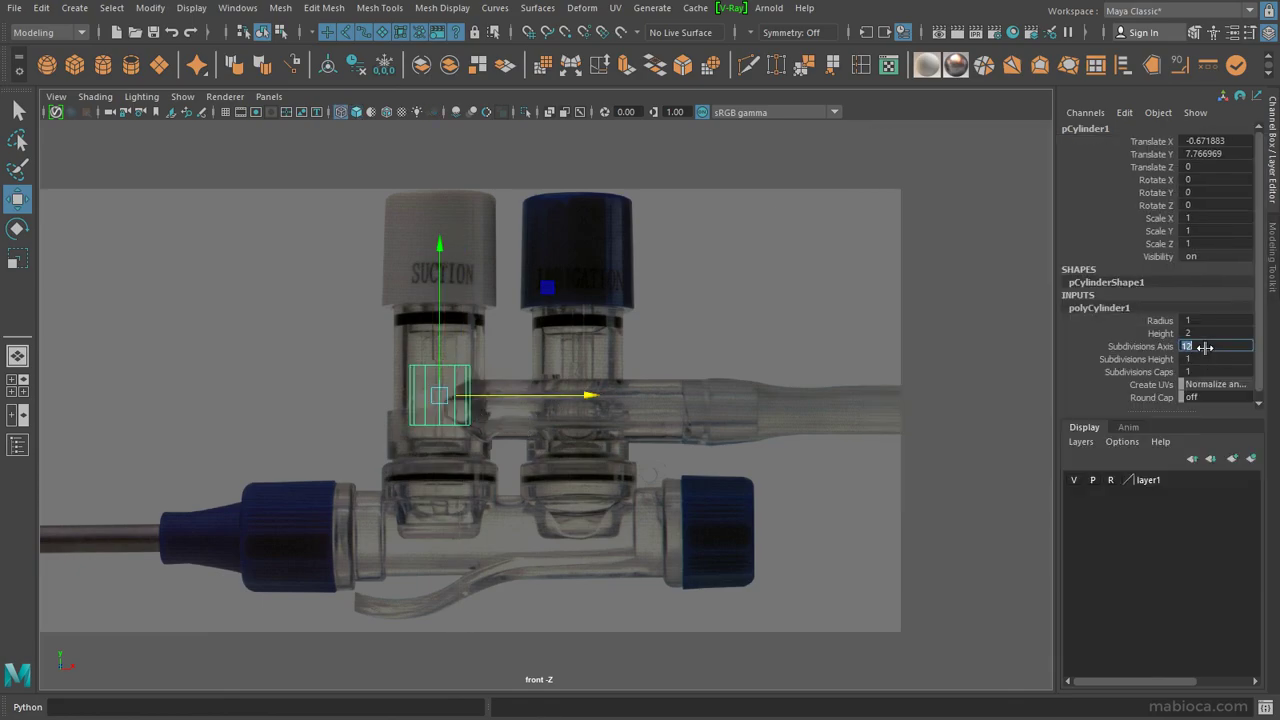
scroll(698, 336, "up", 2)
mouse_move(511, 402)
left_mouse_down()
mouse_move(537, 410)
mouse_move(519, 406)
left_mouse_up()
key("r")
mouse_move(512, 255)
left_mouse_down()
mouse_move(514, 160)
mouse_move(517, 214)
left_mouse_up()
key("w")
key("alt+Tab")
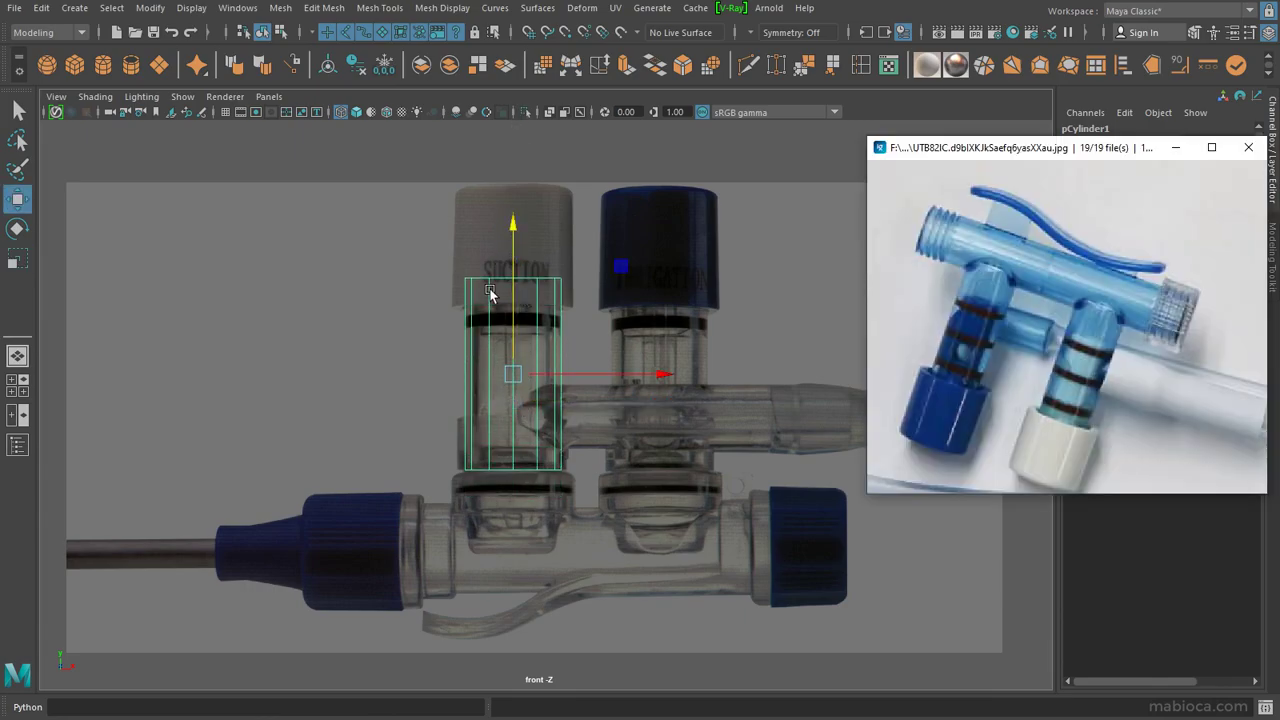
Step: Duplicate the tube cylinder and widen the copy over the cap
right_click(512, 458)
key("ctrl+d")
left_click_drag(512, 222, 518, 100)
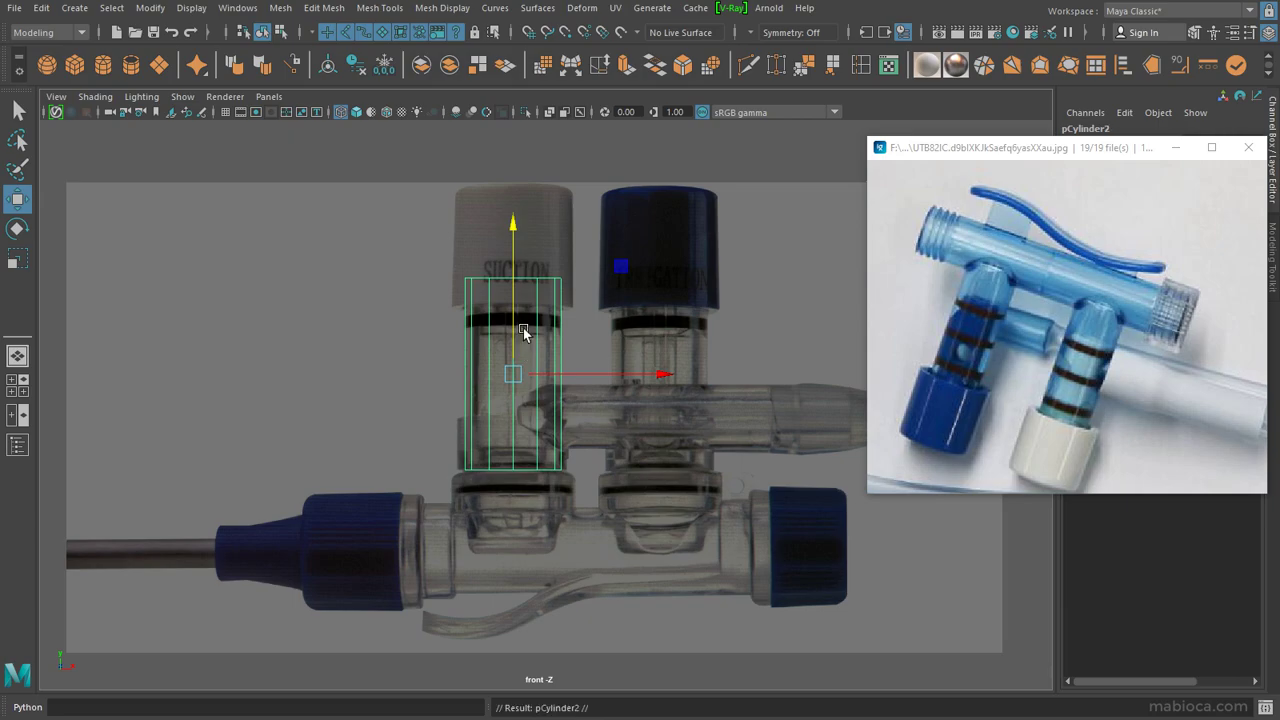
middle_click_drag(576, 166, 512, 233, "alt")
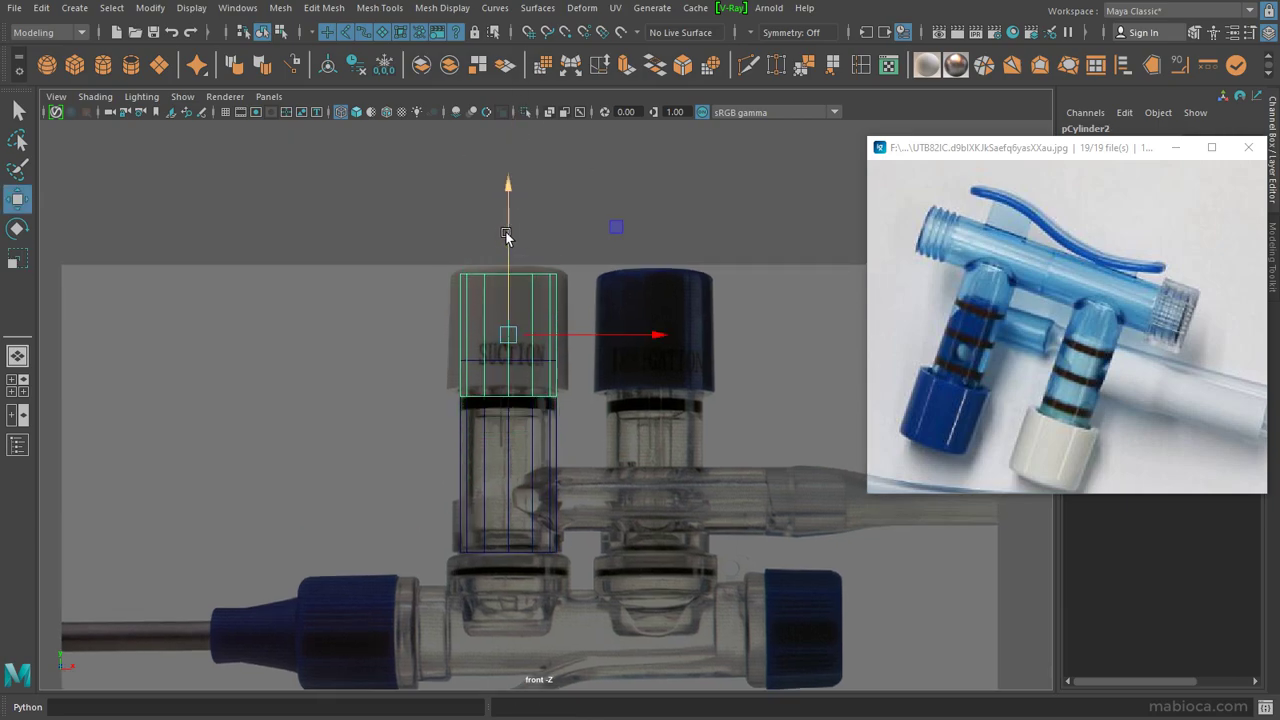
left_click_drag(515, 228, 517, 149, "ctrl")
middle_click_drag(428, 346, 435, 301, "alt")
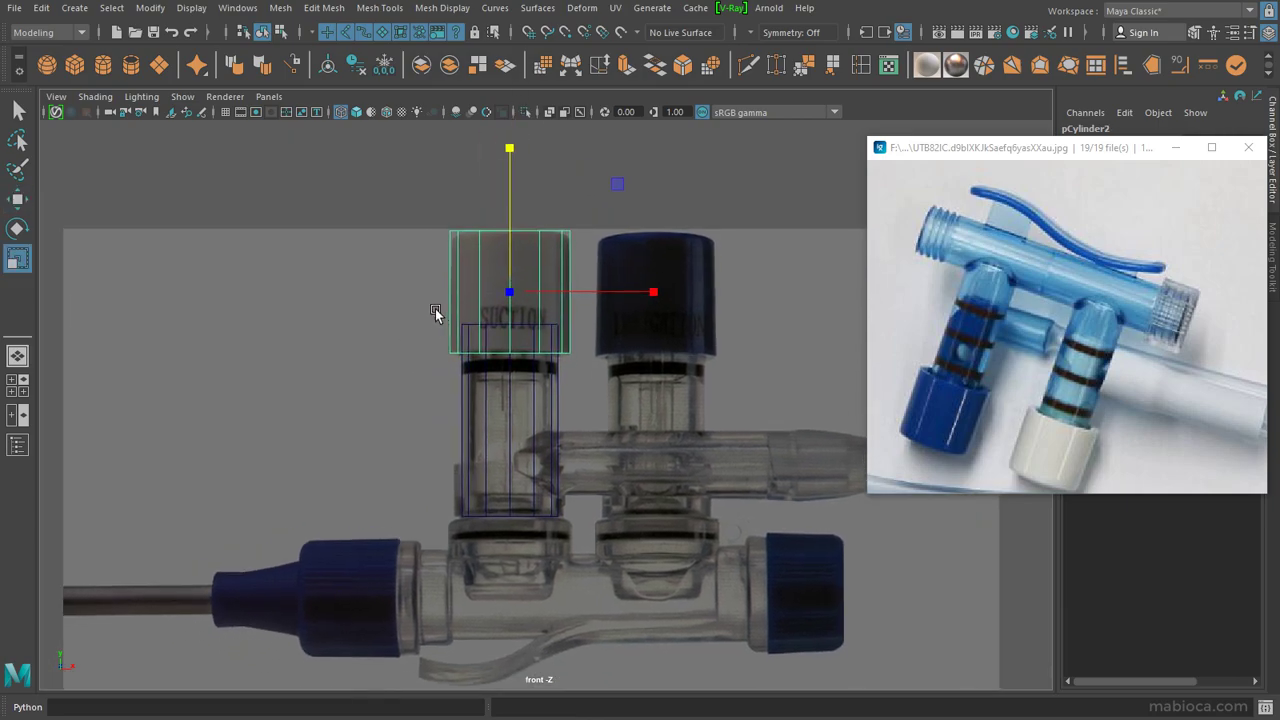
Step: Extrude a wider ring from the bottom of the tube cylinder
right_click_drag(504, 506, 571, 396)
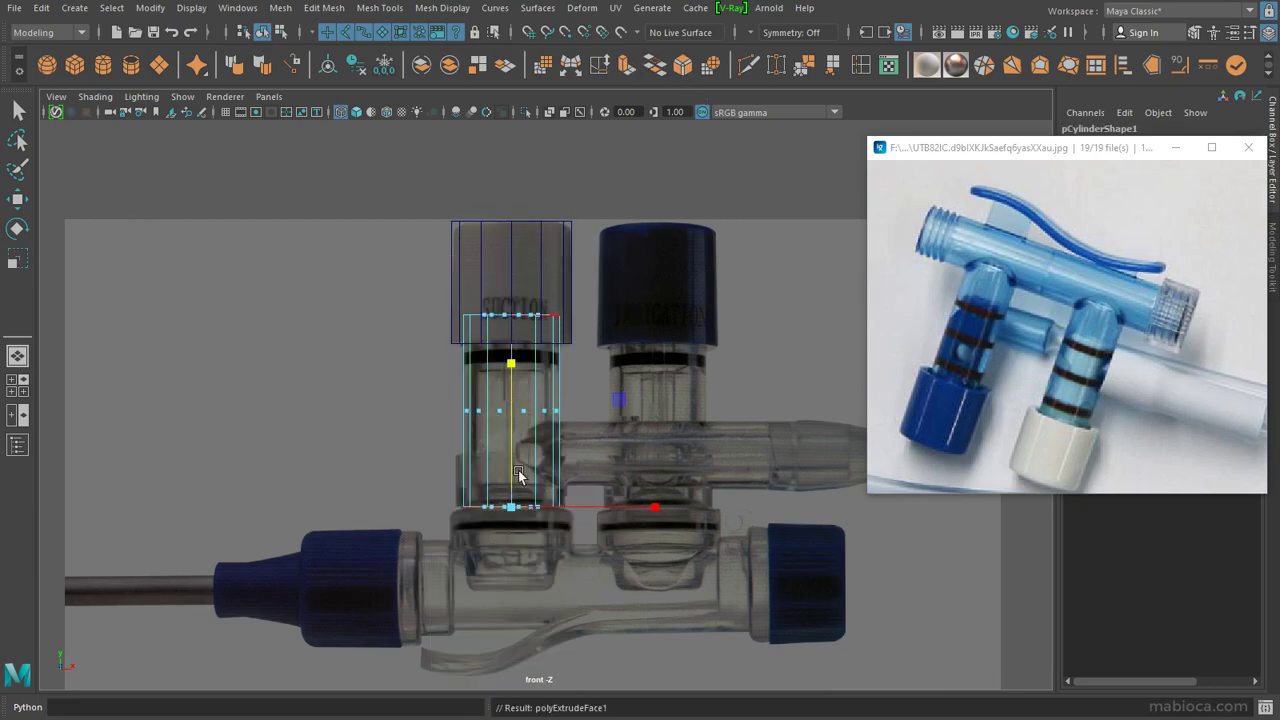
key("r")
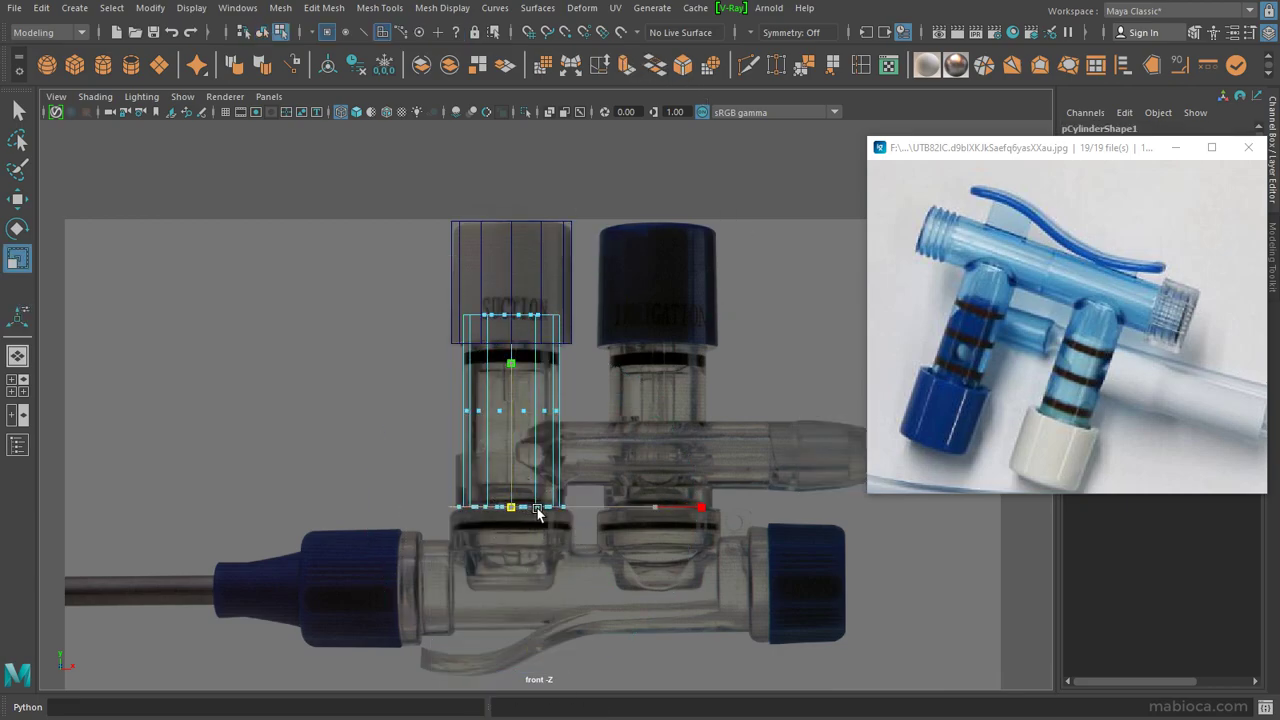
key("w")
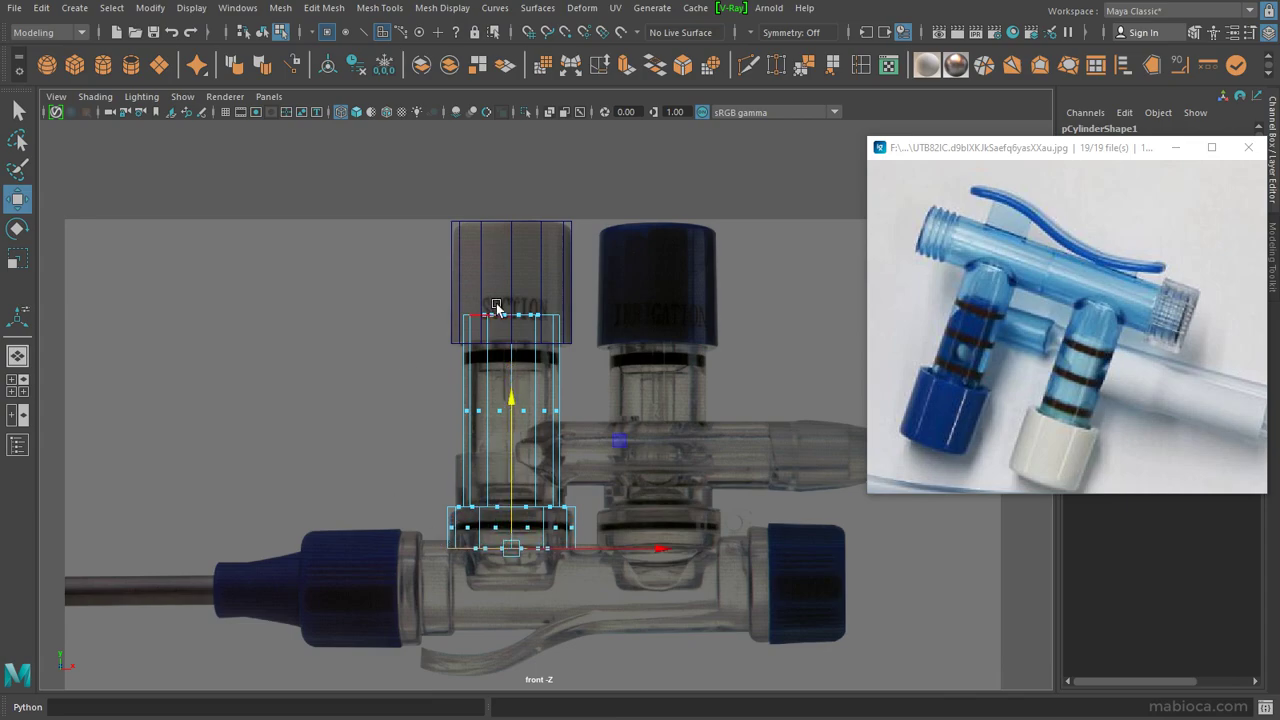
key("F8")
Step: Duplicate the cylinder again and lower the copy onto the horizontal main tube
key("ctrl+d")
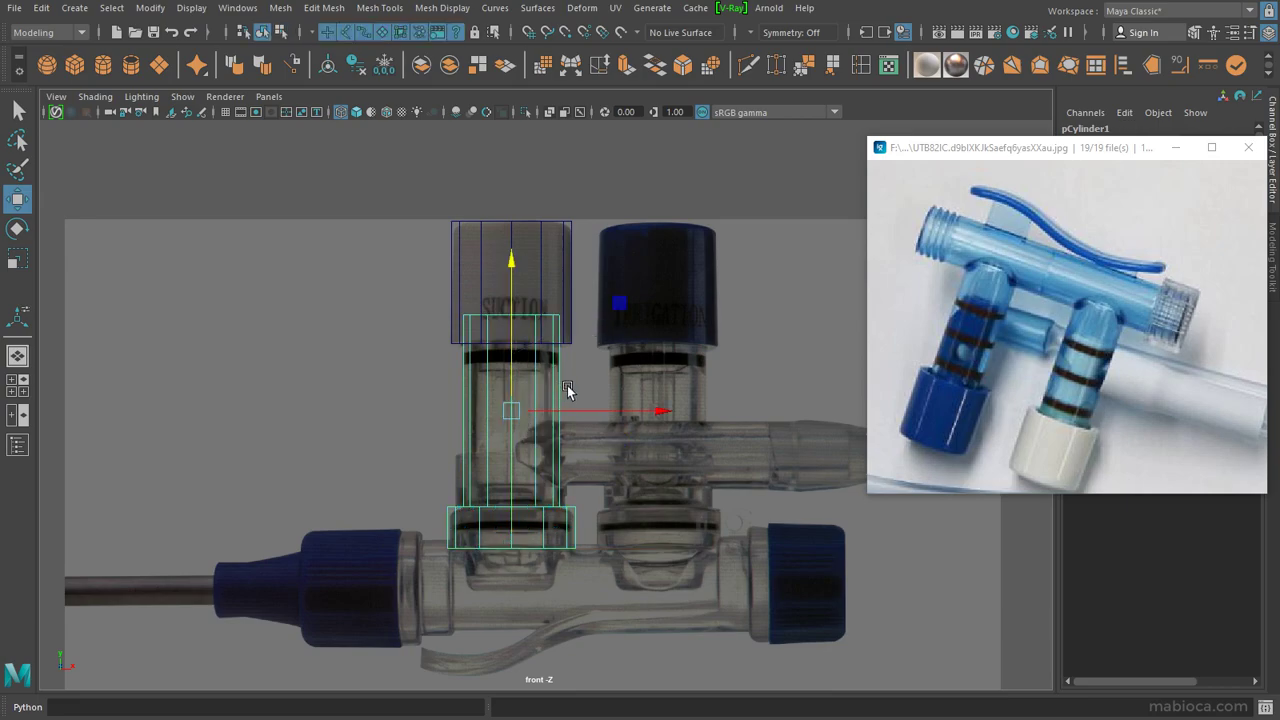
middle_click_drag(566, 391, 535, 344, "alt")
mouse_move(469, 213)
left_mouse_down()
mouse_move(469, 383)
mouse_move(566, 446)
left_mouse_up()
Step: Rotate the copy 90° between the blue caps, then extend and thin its left end
key("e")
key("w")
left_click_drag(480, 527, 622, 537)
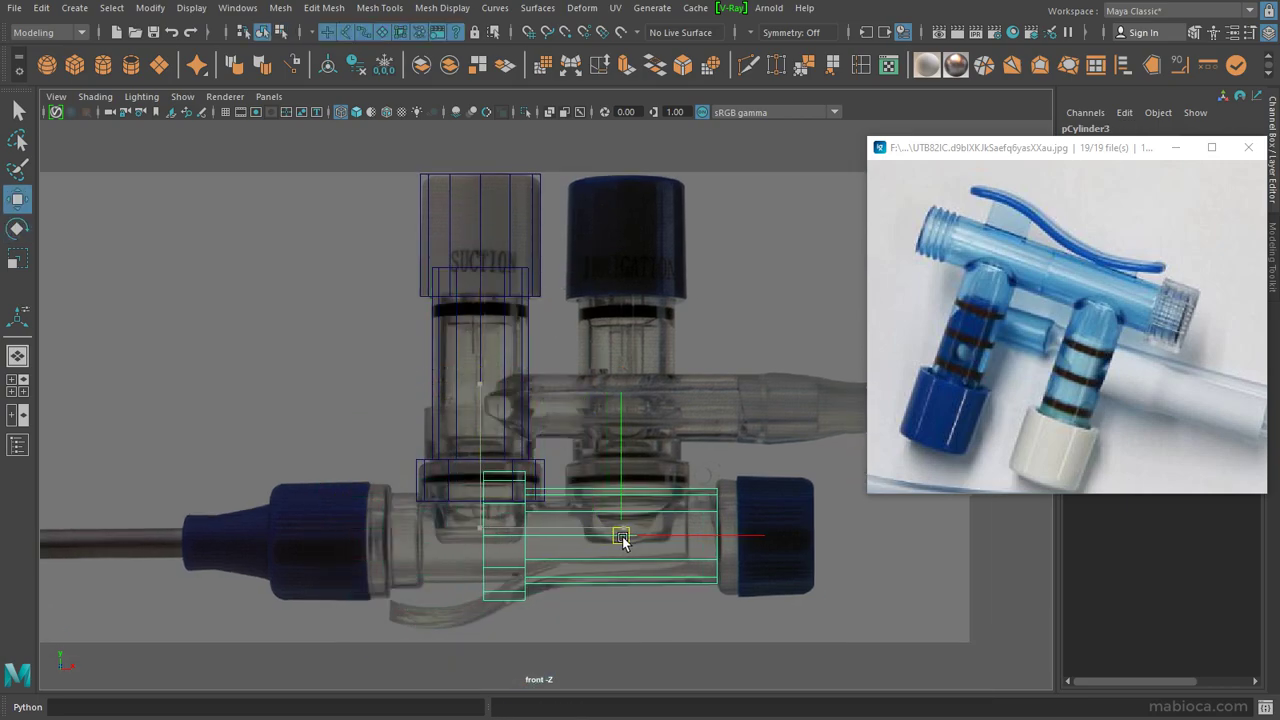
key("F9")
left_click_drag(465, 460, 540, 610)
left_click_drag(653, 536, 545, 543)
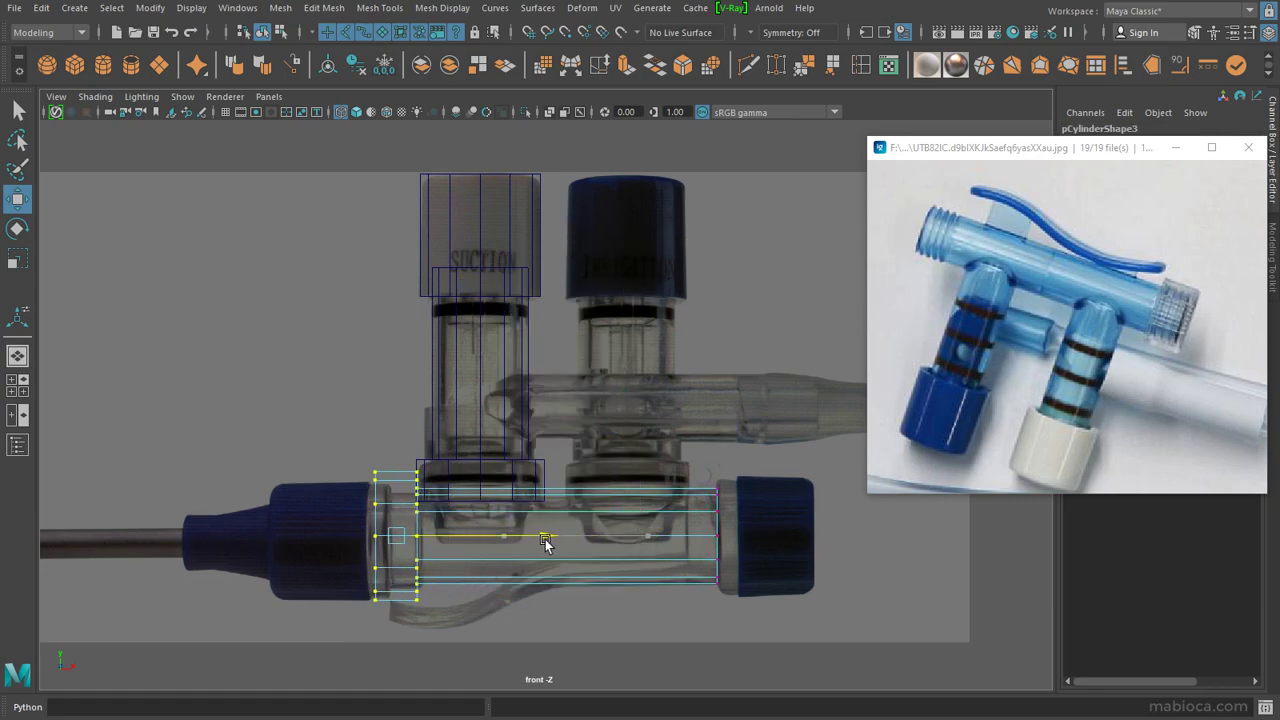
left_click_drag(733, 536, 757, 534)
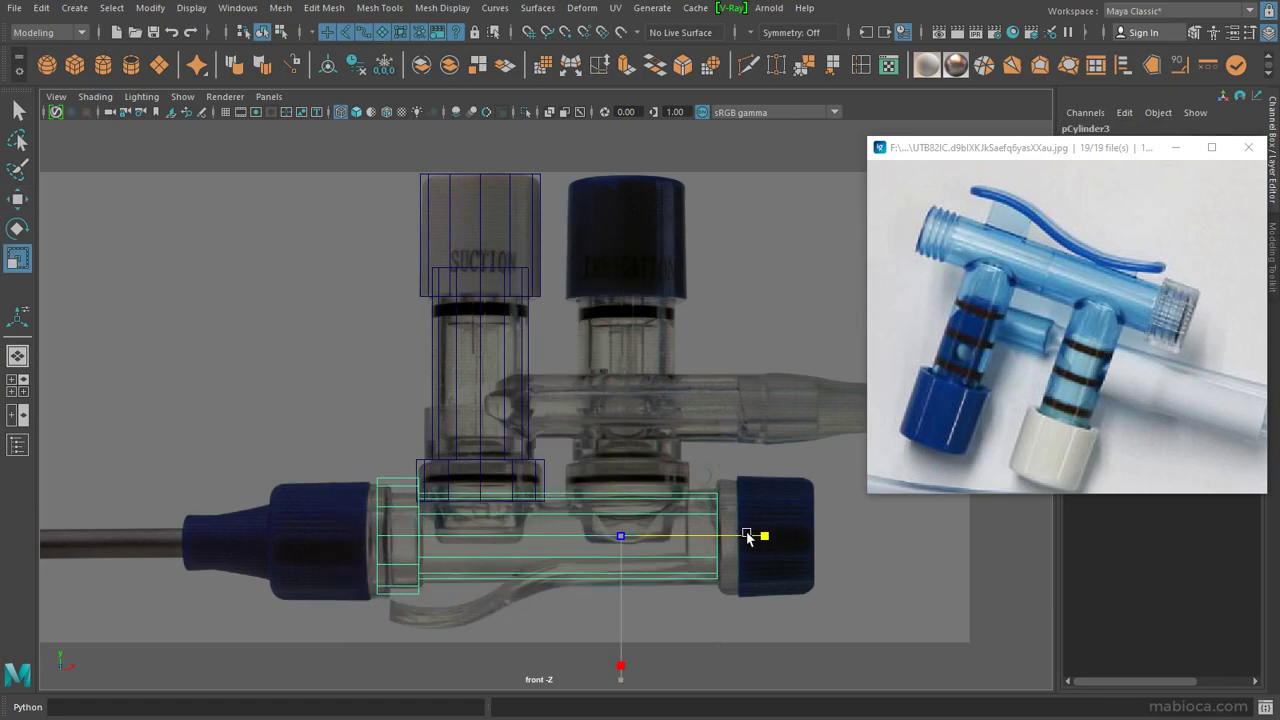
key("w")
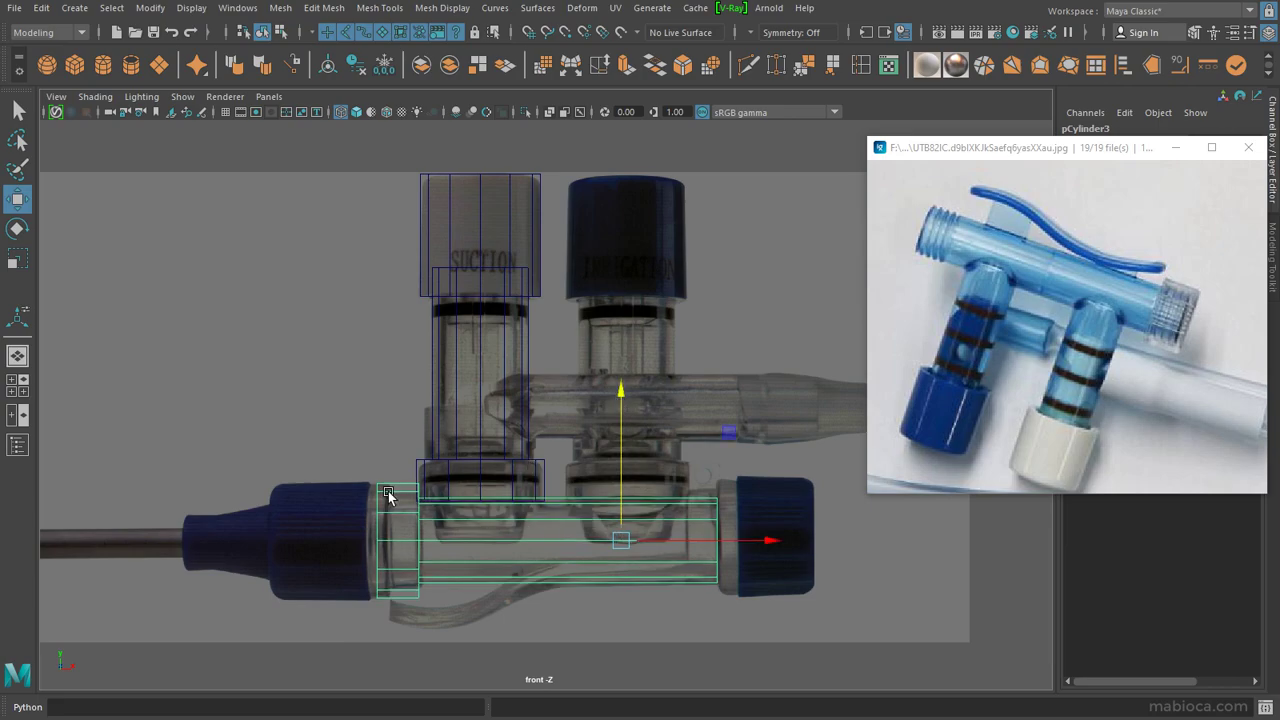
key("F9")
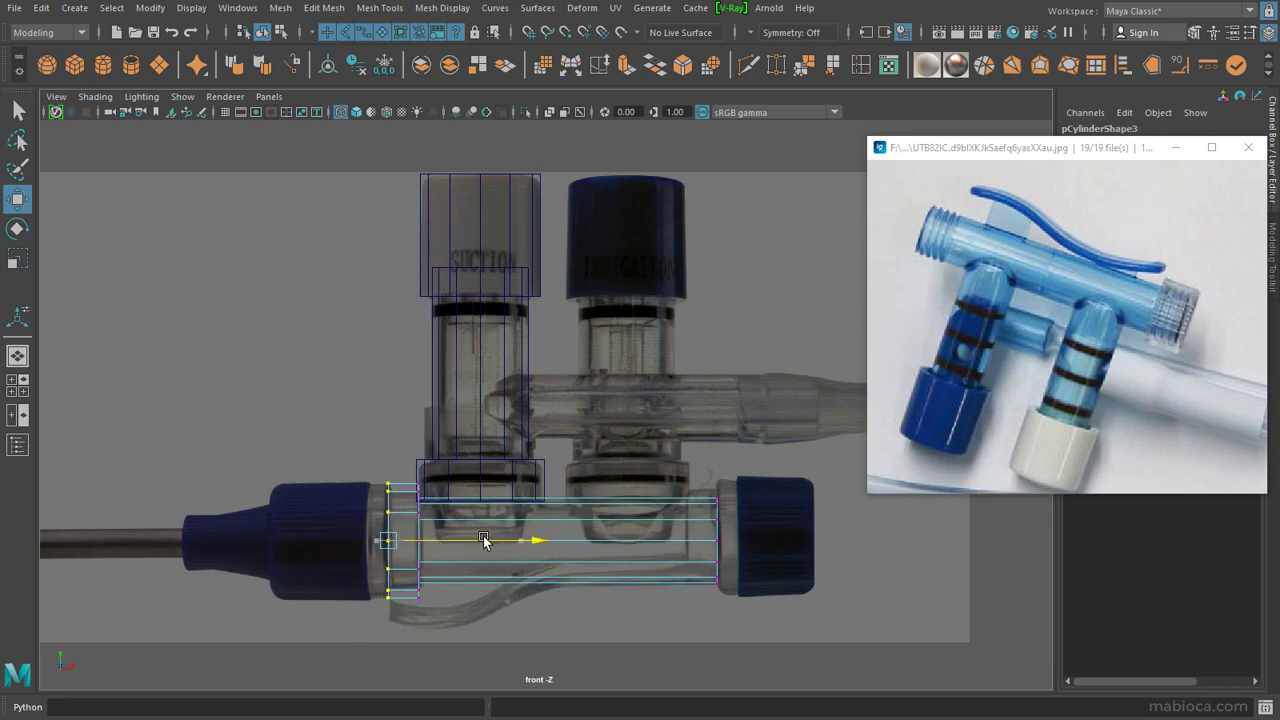
Step: Inspect the tube ends in perspective view and select the vertical tube's nut face ring
key("space")
key("f")
key("space")
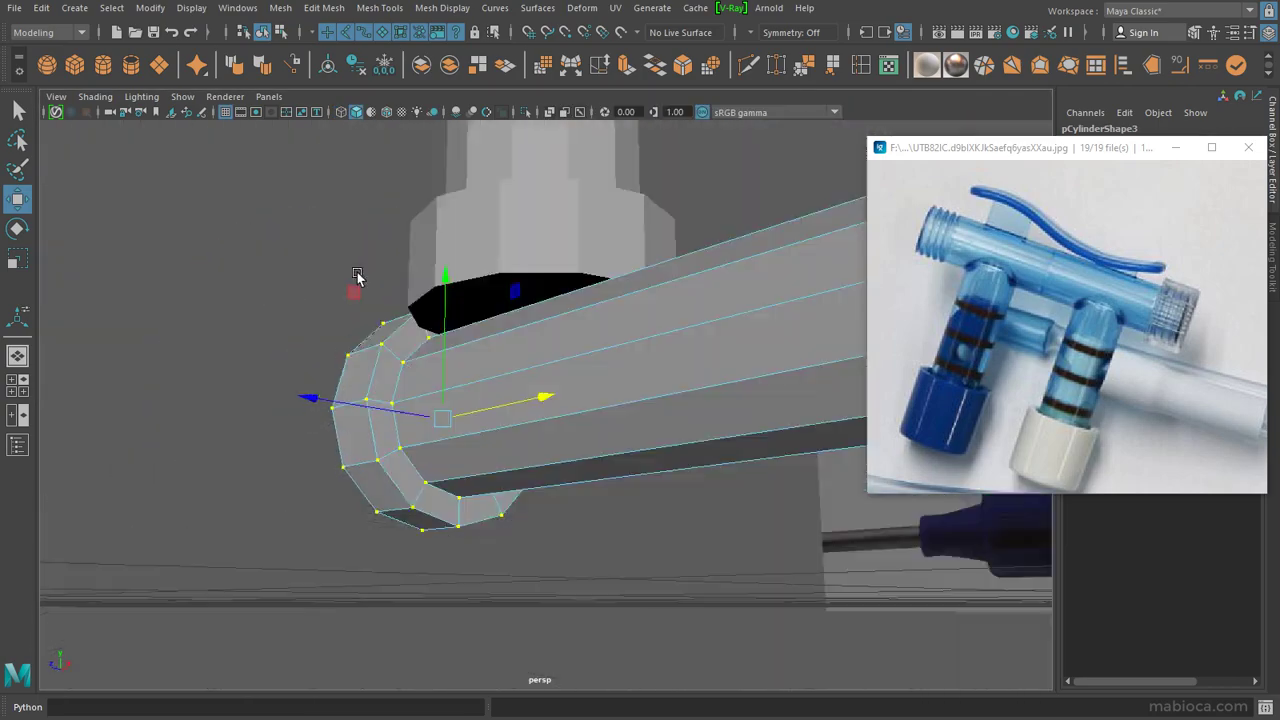
mouse_move(357, 280)
left_mouse_down("alt")
mouse_move(601, 326)
mouse_move(777, 277)
mouse_move(543, 357)
mouse_move(548, 530)
left_mouse_up("alt")
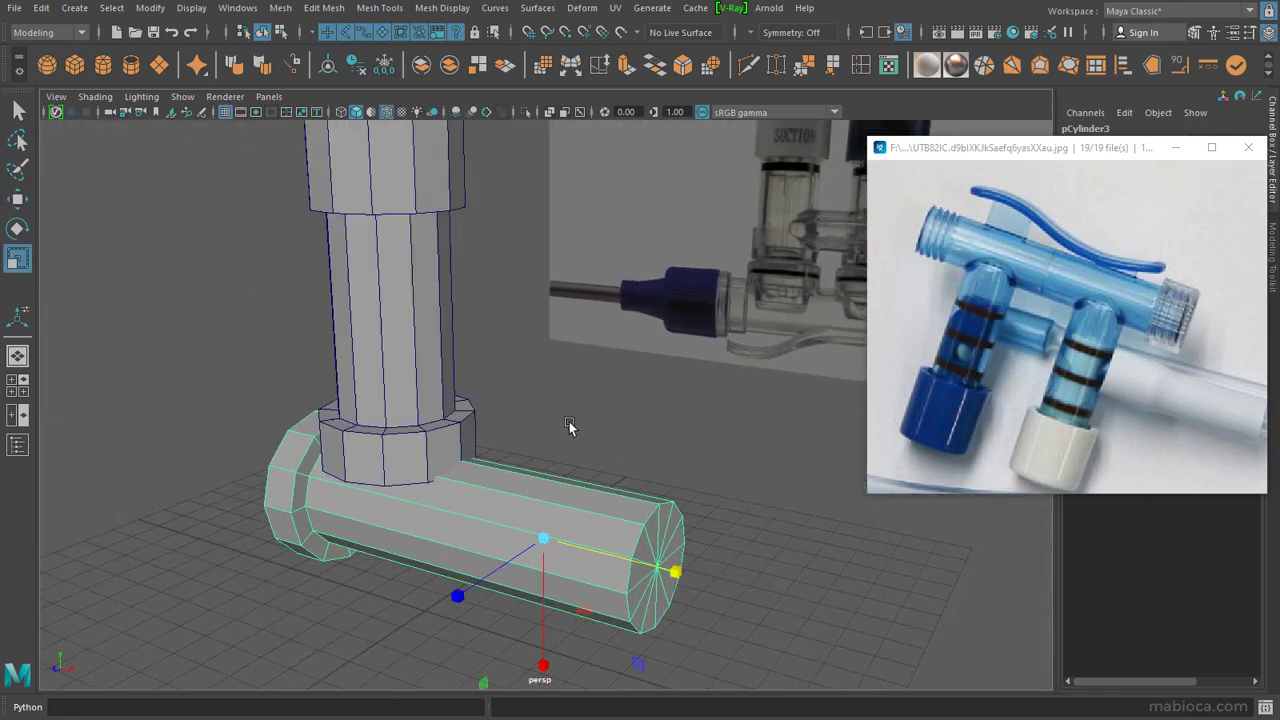
scroll(577, 420, "up", 2)
left_click_drag(583, 420, 571, 263, "alt")
right_click_drag(571, 263, 591, 305)
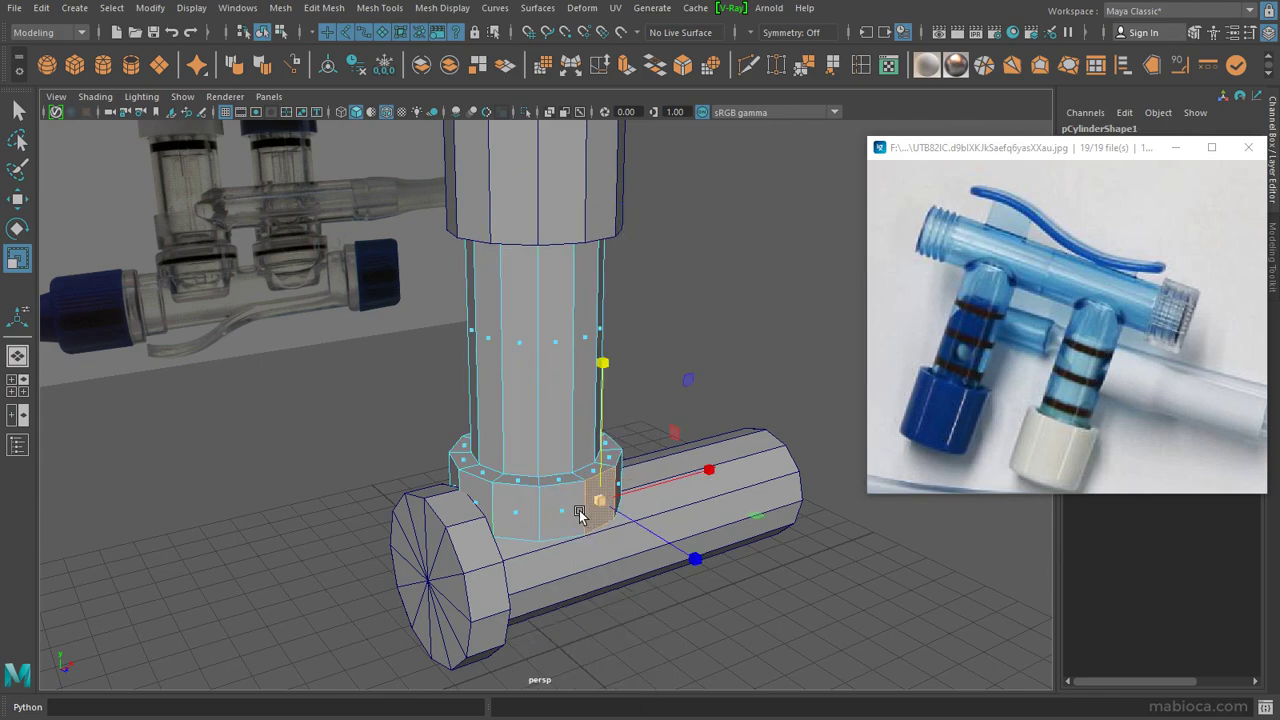
double_click(586, 500)
Step: Raise the horizontal tube up into the vertical pipe and return to the front view
key("F8")
mouse_move(537, 478)
left_mouse_down("alt")
mouse_move(371, 491)
mouse_move(760, 534)
left_mouse_up("alt")
left_click(463, 480)
key("w")
mouse_move(612, 420)
left_mouse_down()
mouse_move(618, 328)
mouse_move(374, 486)
mouse_move(577, 340)
mouse_move(574, 371)
mouse_move(574, 349)
mouse_move(632, 347)
mouse_move(635, 362)
left_mouse_up()
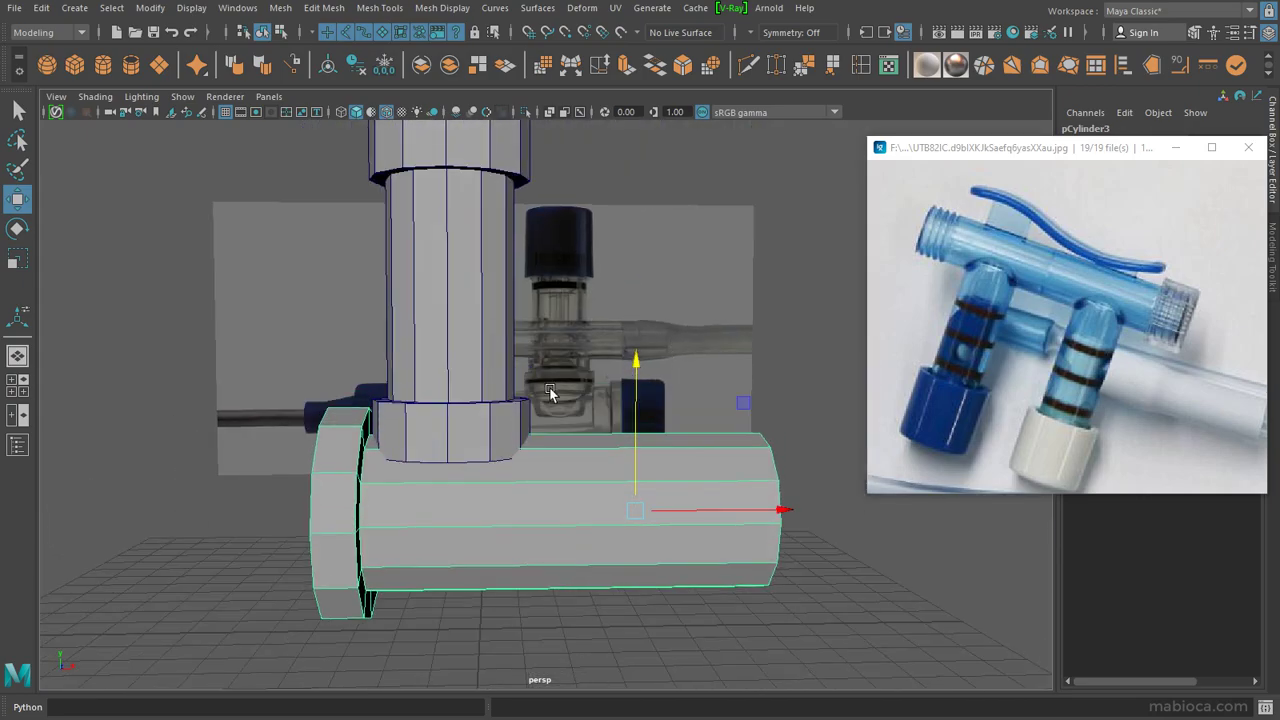
key("space")
key("space")
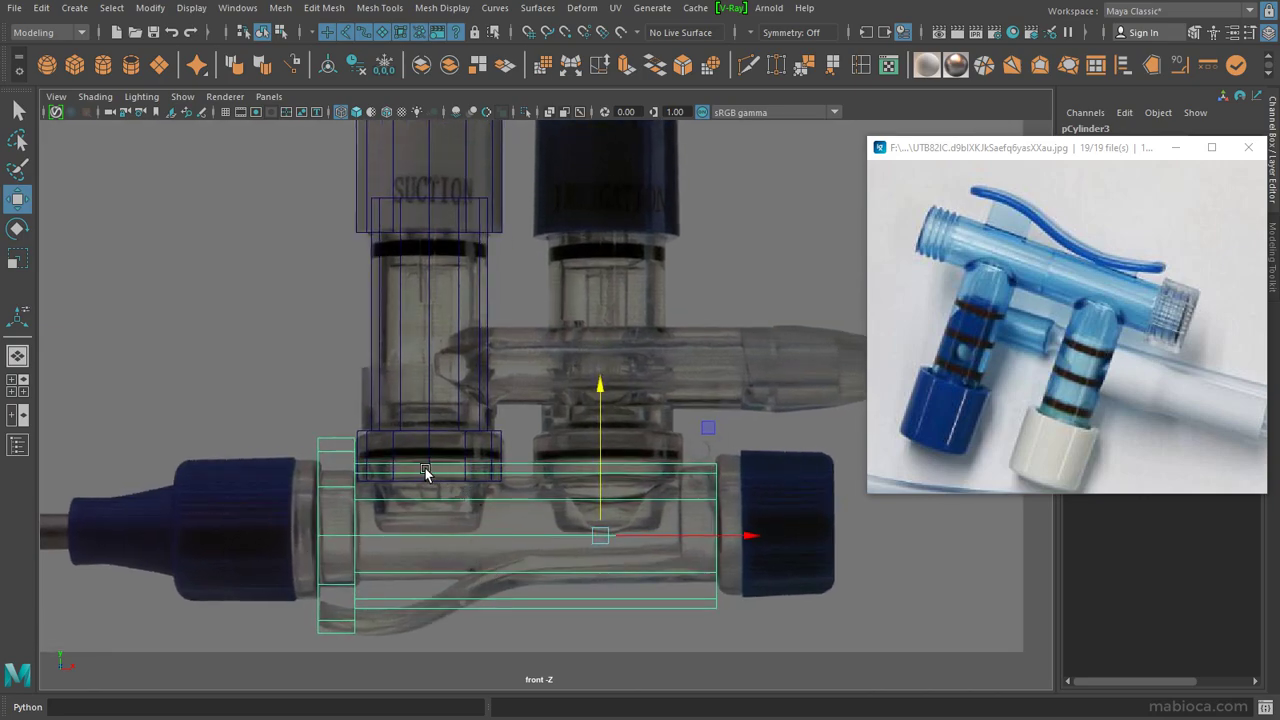
Step: Undo the last three cylinder adjustments and reselect the horizontal cylinder
key("ctrl+z")
key("ctrl+z")
key("ctrl+z")
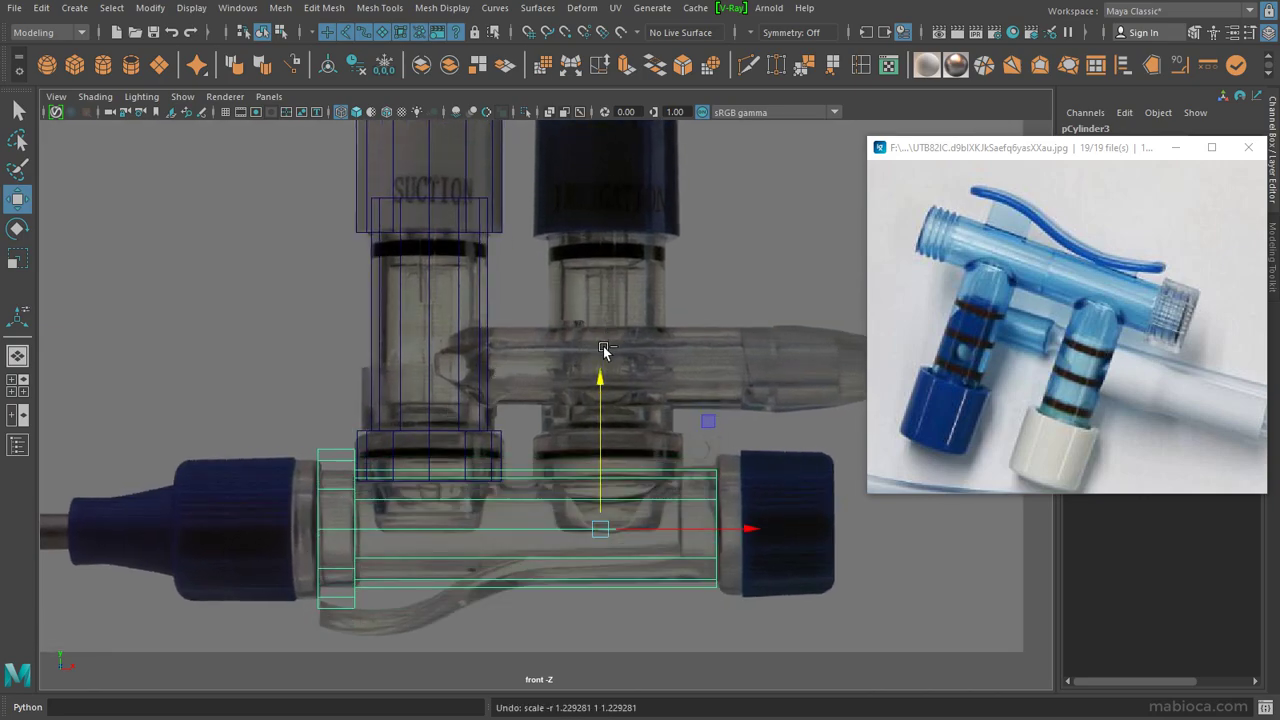
key("ctrl+z")
key("ctrl+z")
key("ctrl+z")
key("ctrl+z")
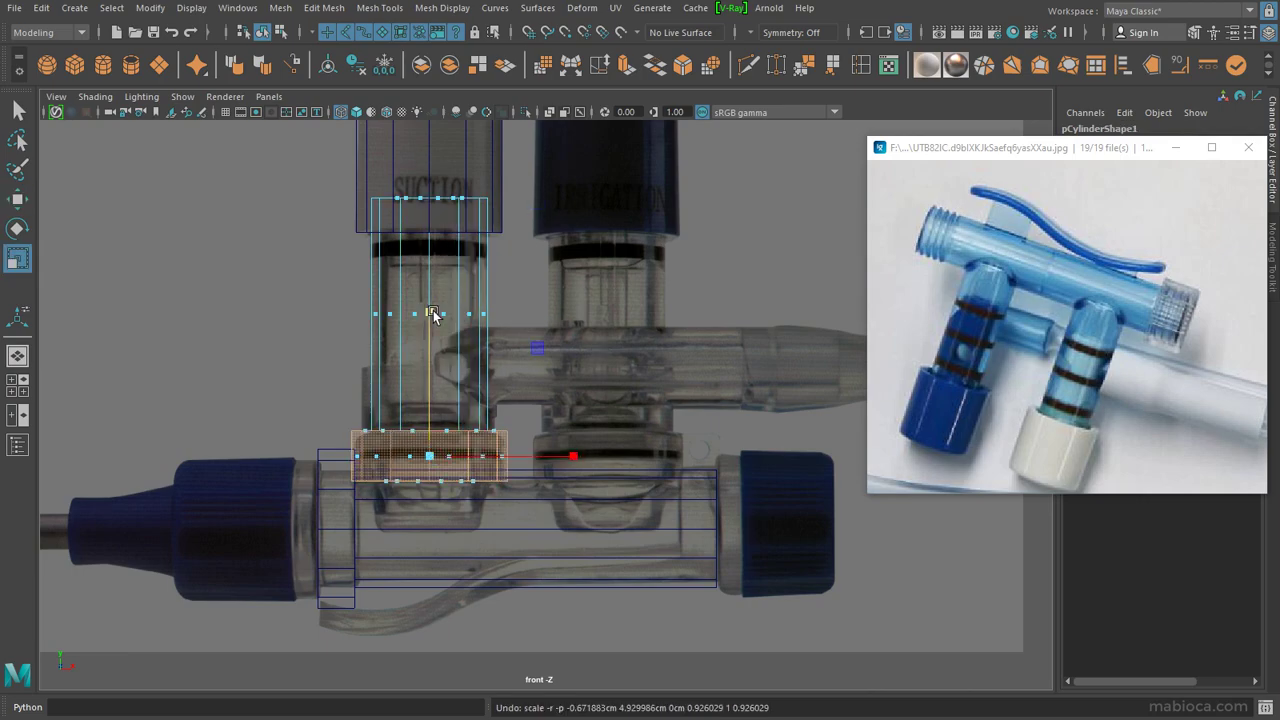
key("ctrl+z")
left_click(506, 503)
key("r")
scroll(506, 503, "up", 2)
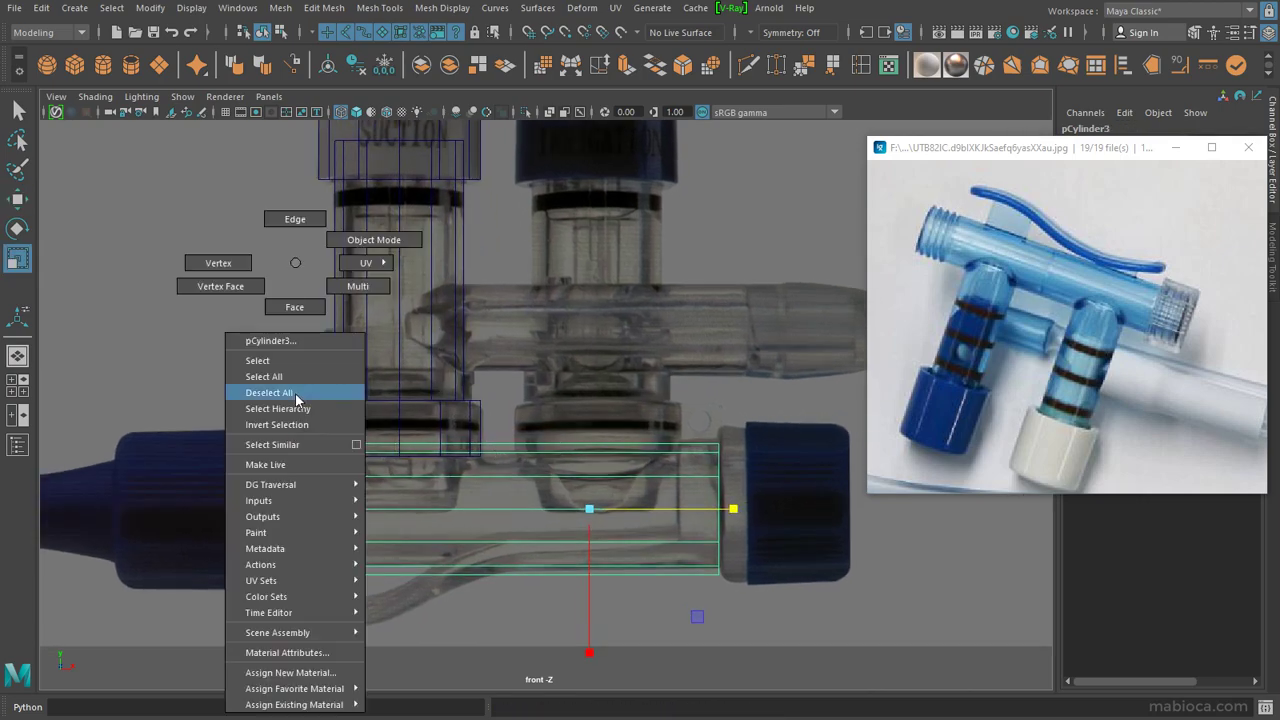
Step: Select pCylinder3's left-end faces and extrude them with Ctrl+E
right_click_drag(286, 300, 300, 394)
double_click(295, 509)
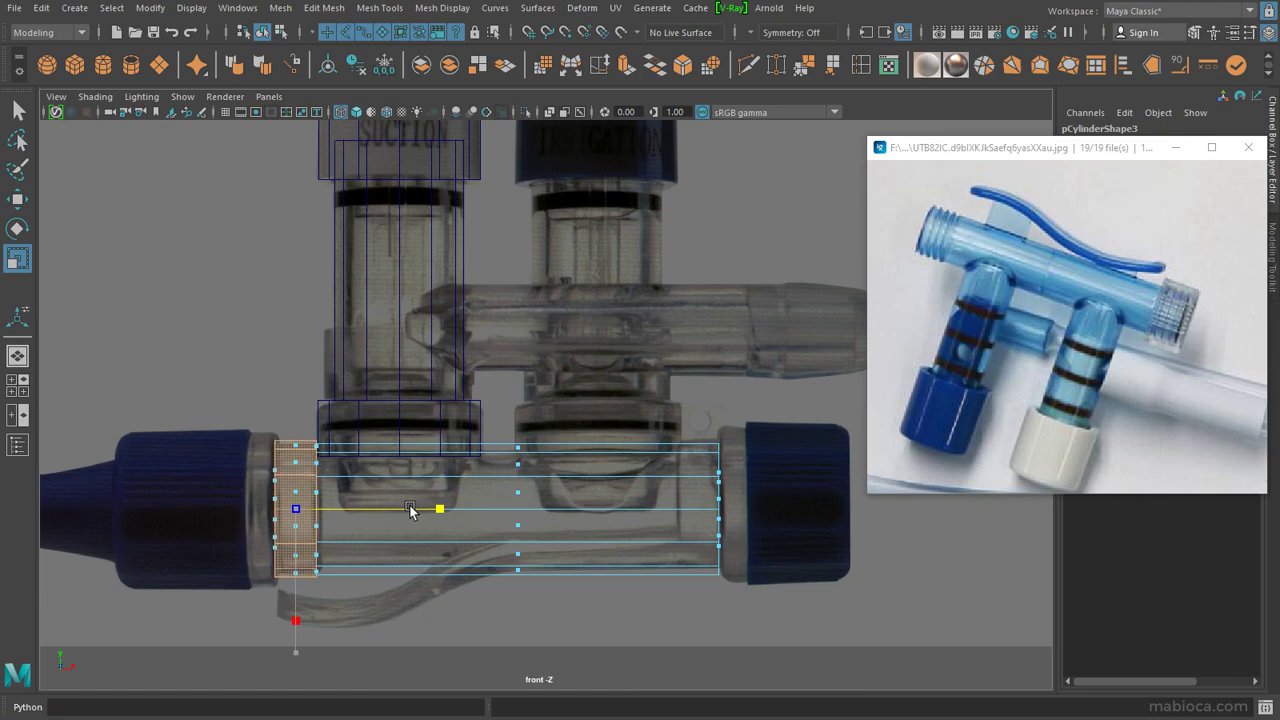
key("F8")
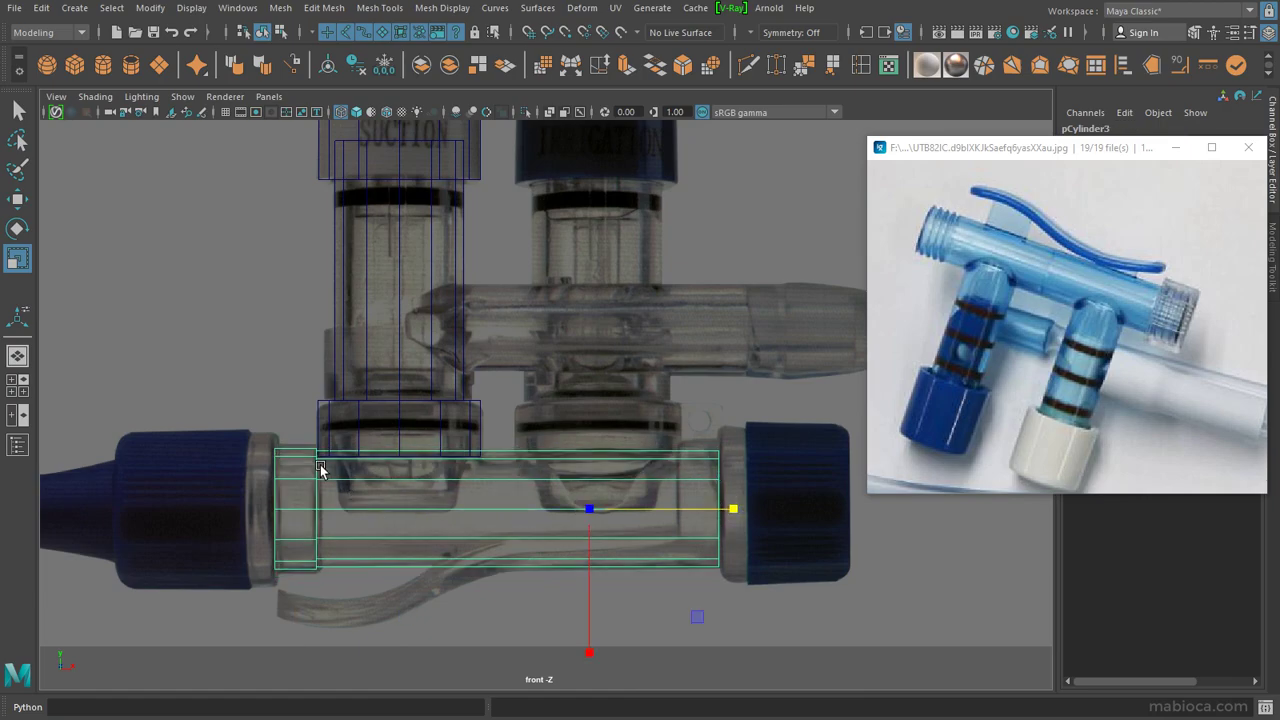
key("F8")
left_click_drag(297, 587, 298, 586)
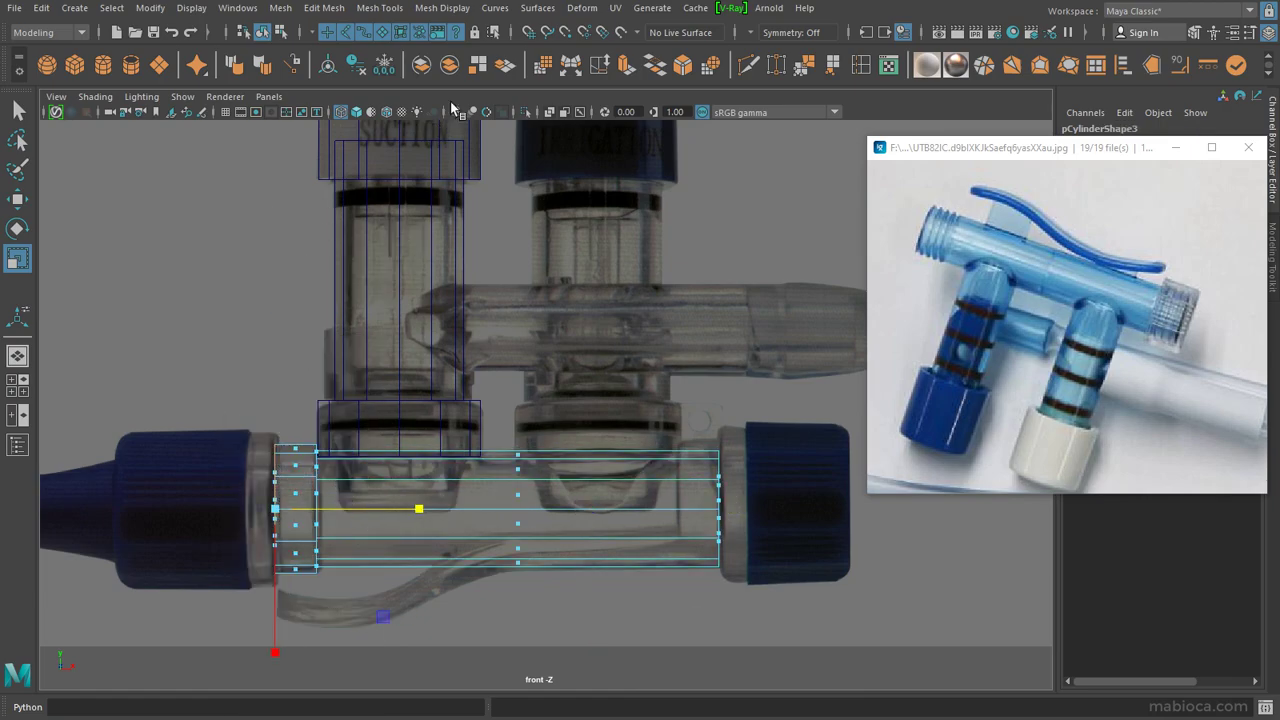
key("ctrl+z")
key("ctrl+e")
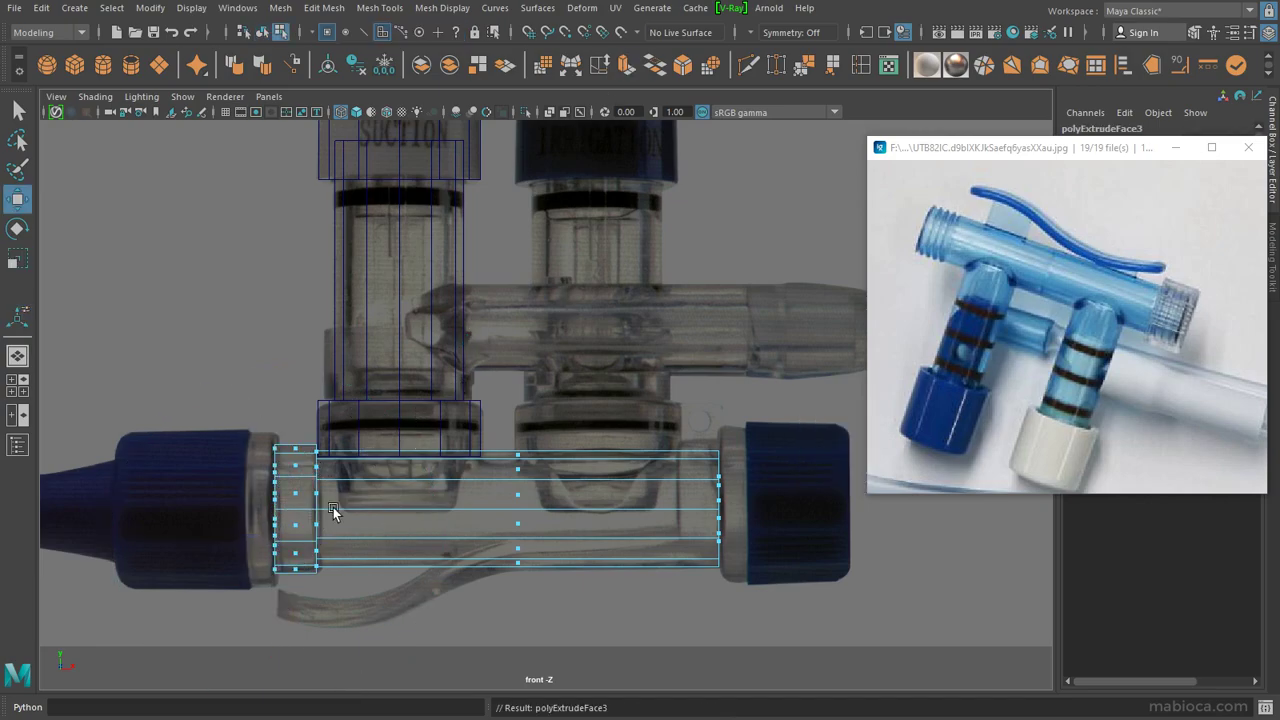
scroll(330, 520, "down", 2)
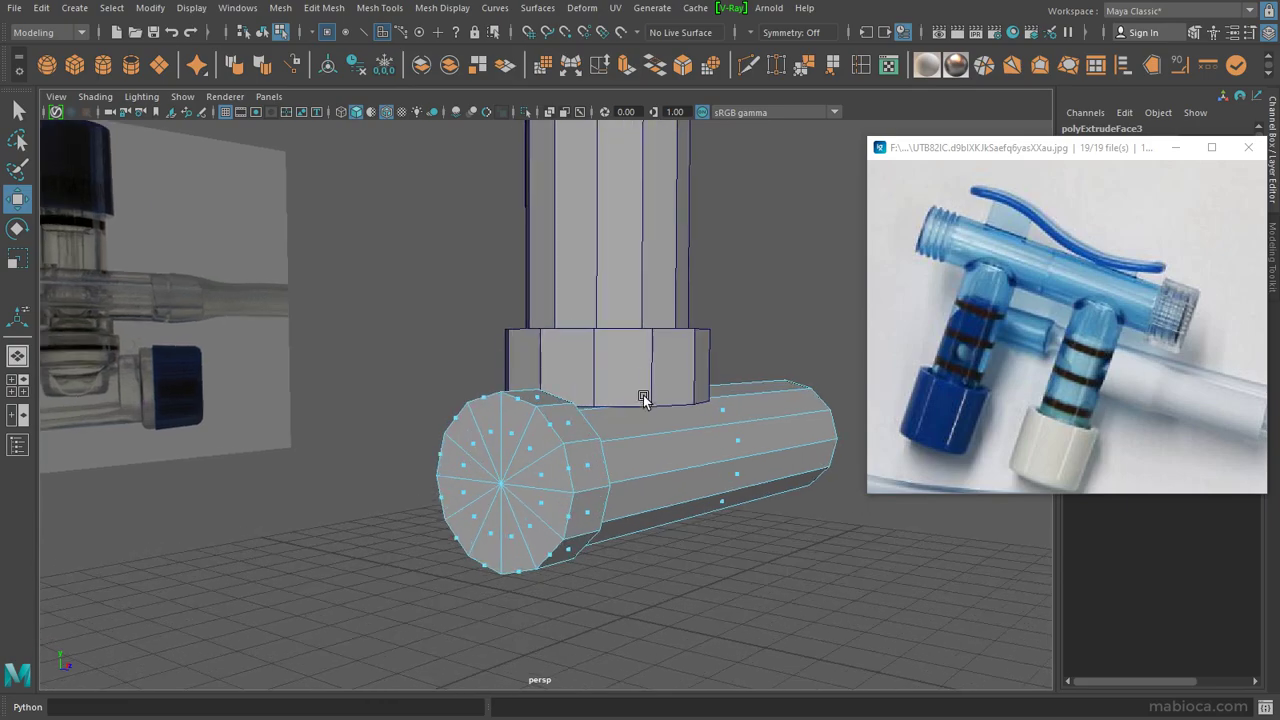
Step: Extrude the tube's left-end faces and push them out toward the left blue cap
key("ctrl+z")
key("ctrl+e")
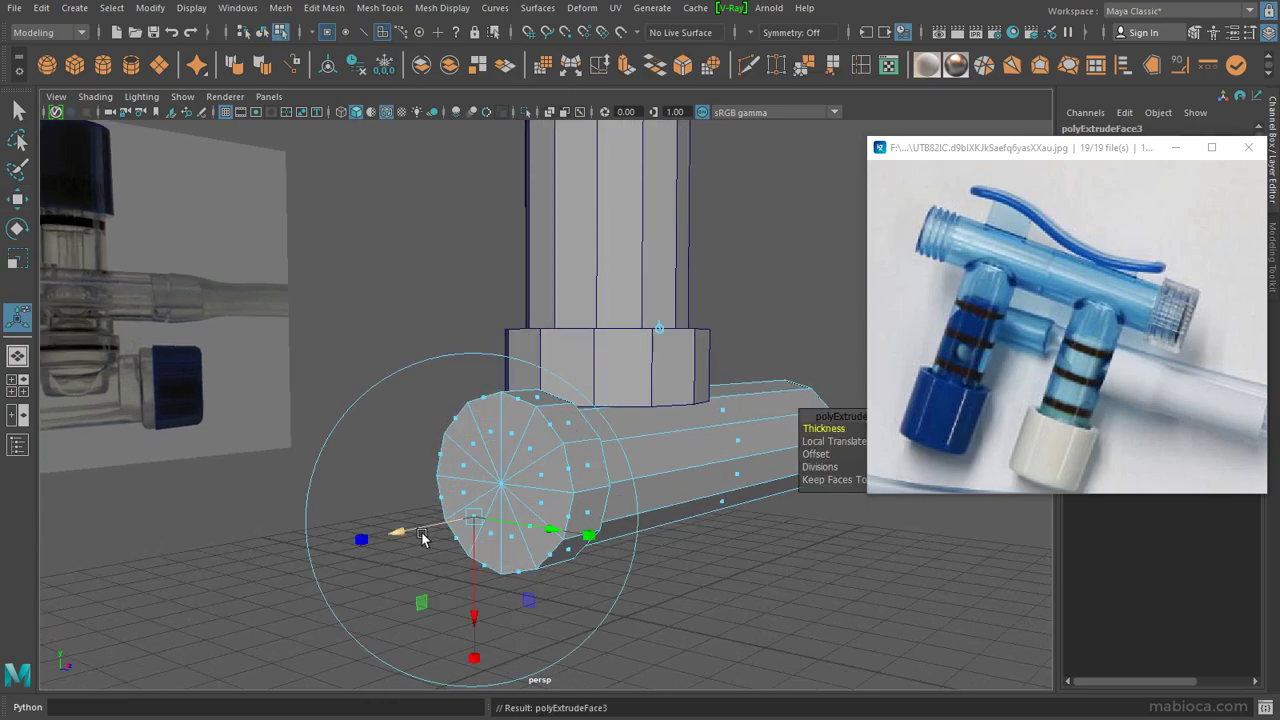
left_click_drag(400, 532, 380, 530)
left_click_drag(470, 490, 744, 373)
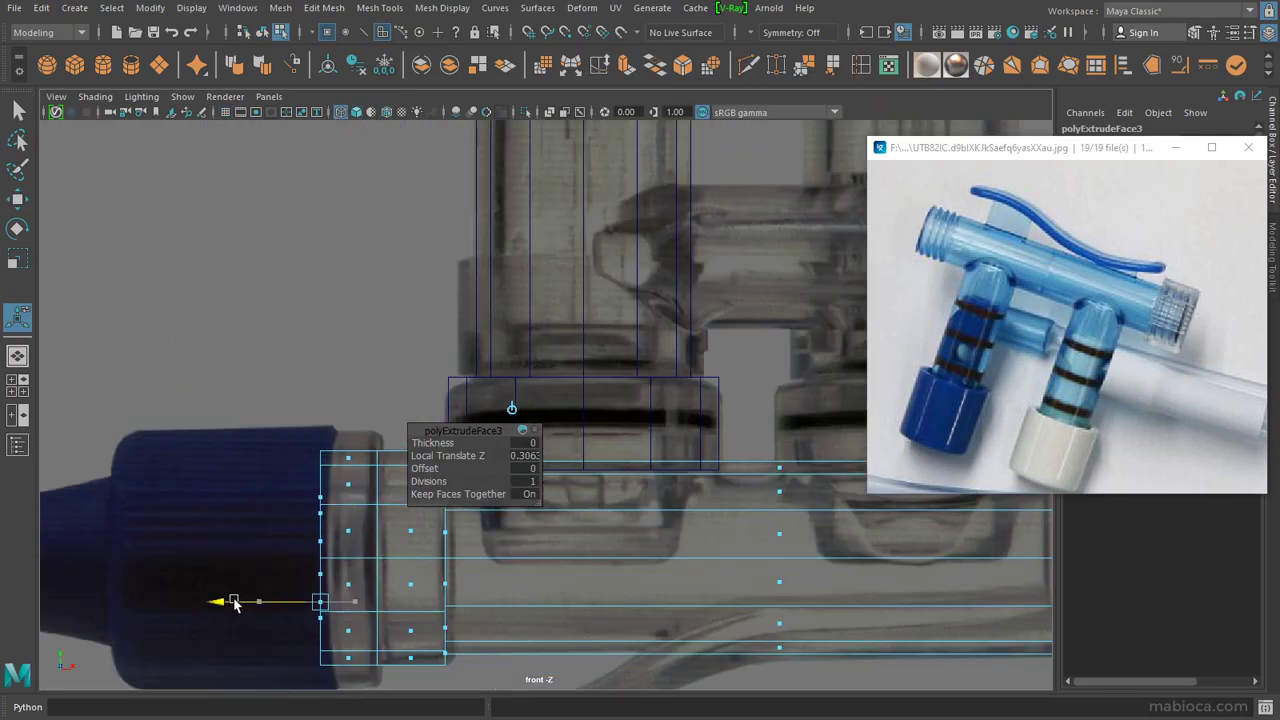
left_click_drag(252, 601, 211, 601)
key("ctrl+e")
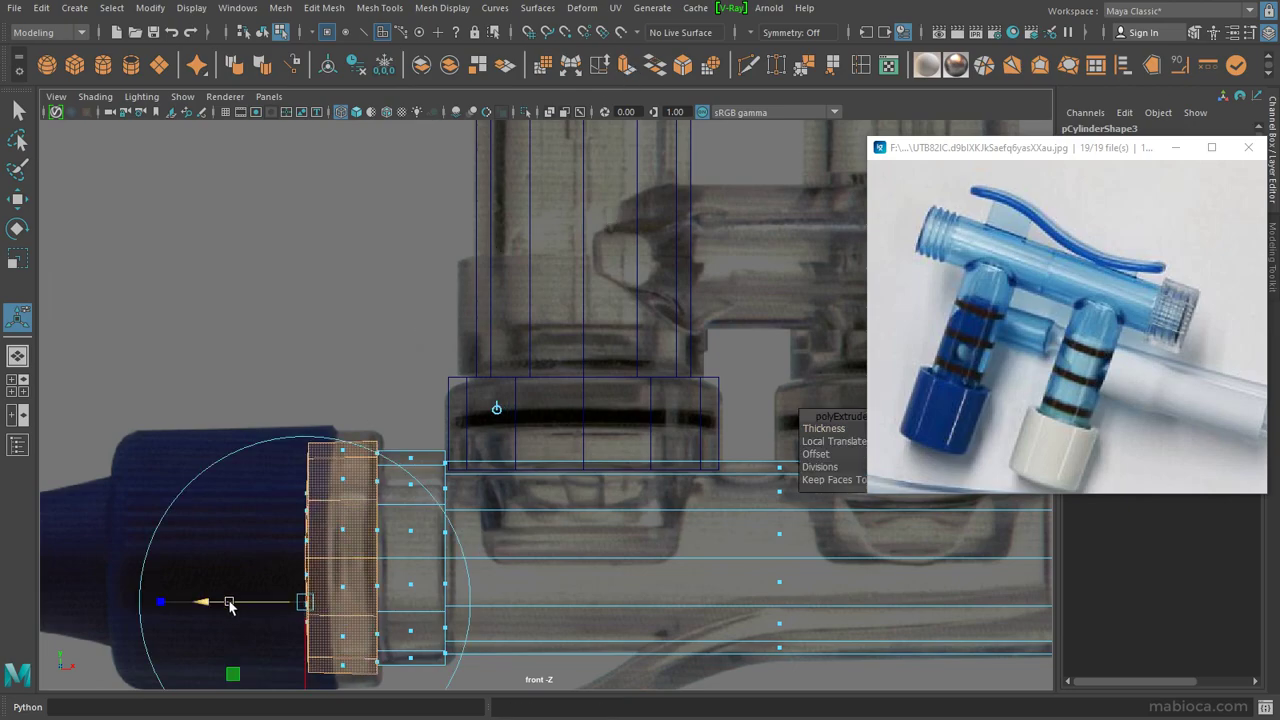
key("ctrl+z")
key("ctrl+z")
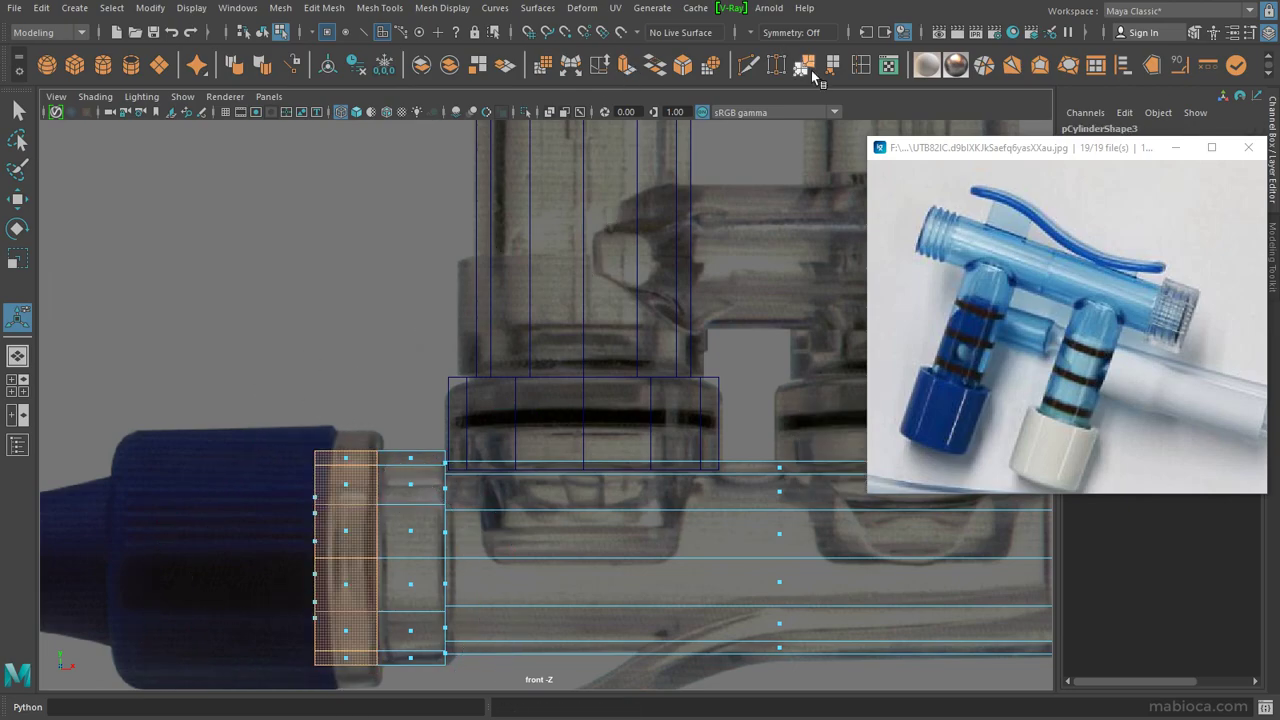
key("ctrl+e")
Step: Widen the extruded ring to the cap and insert an edge loop near the right end
middle_click_drag(694, 363, 713, 262, "alt")
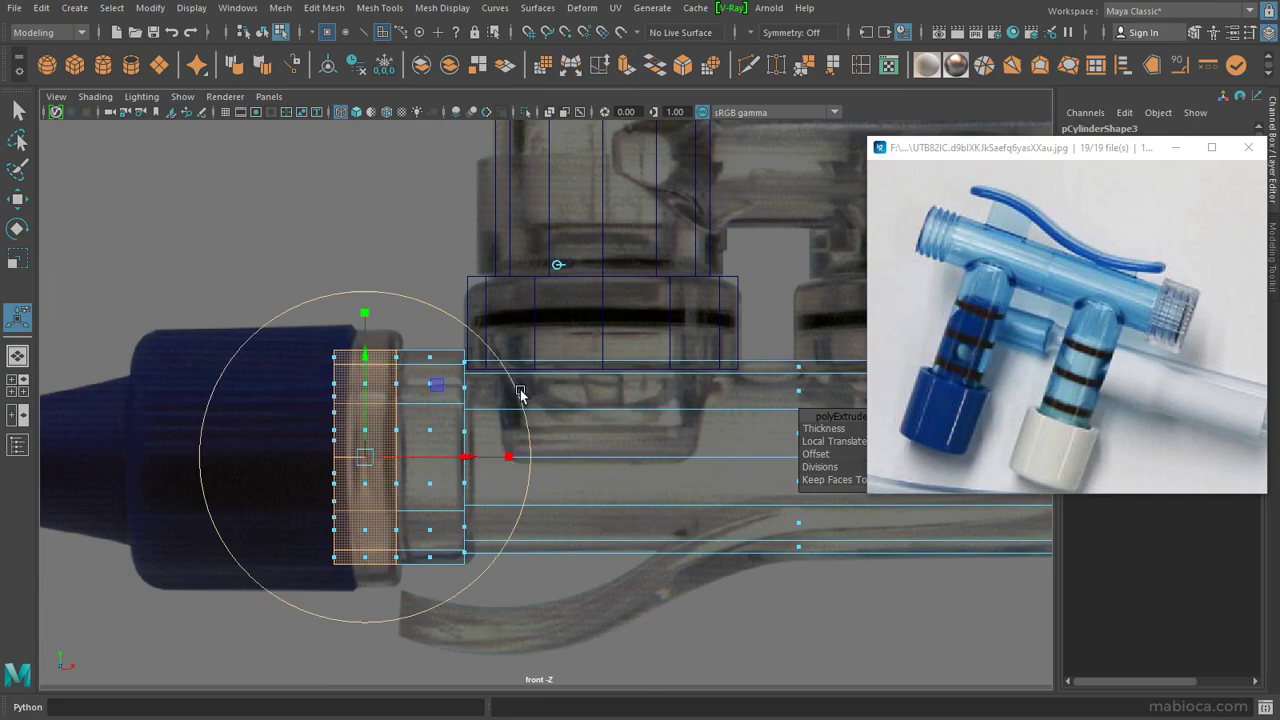
left_click_drag(463, 458, 495, 440)
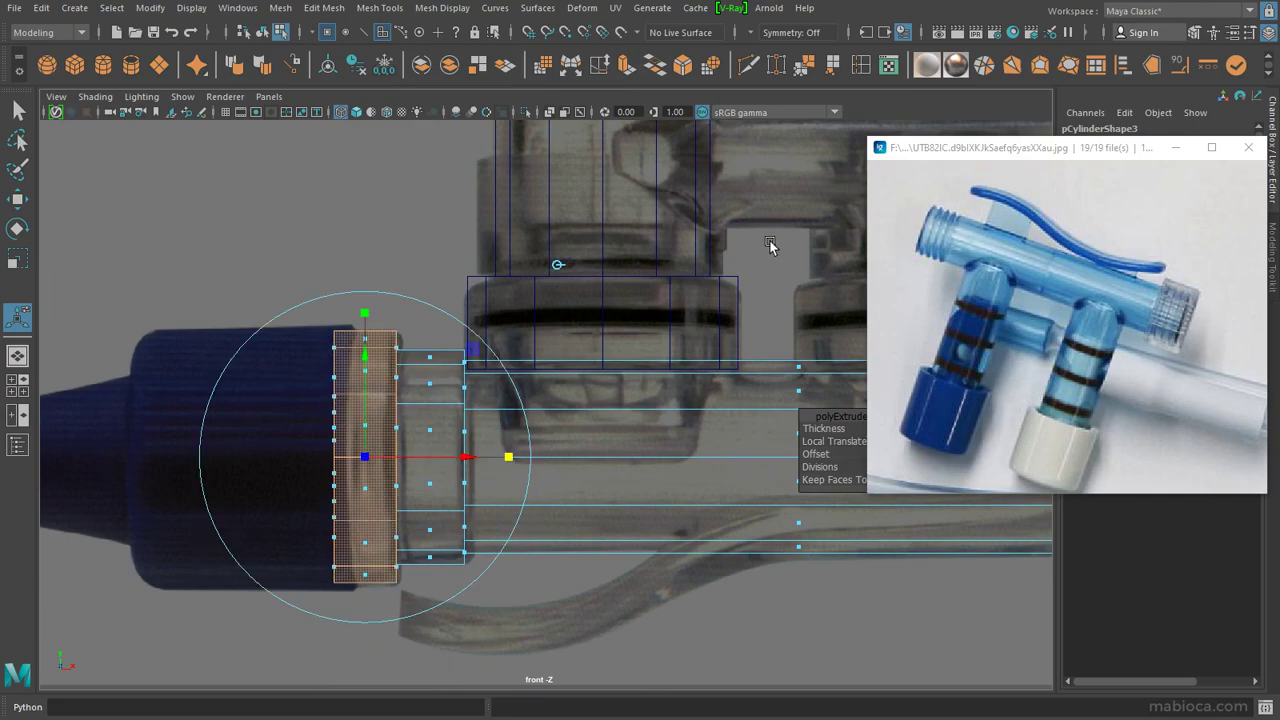
middle_click_drag(687, 415, 194, 423, "alt")
left_click_drag(531, 432, 539, 432, "ctrl")
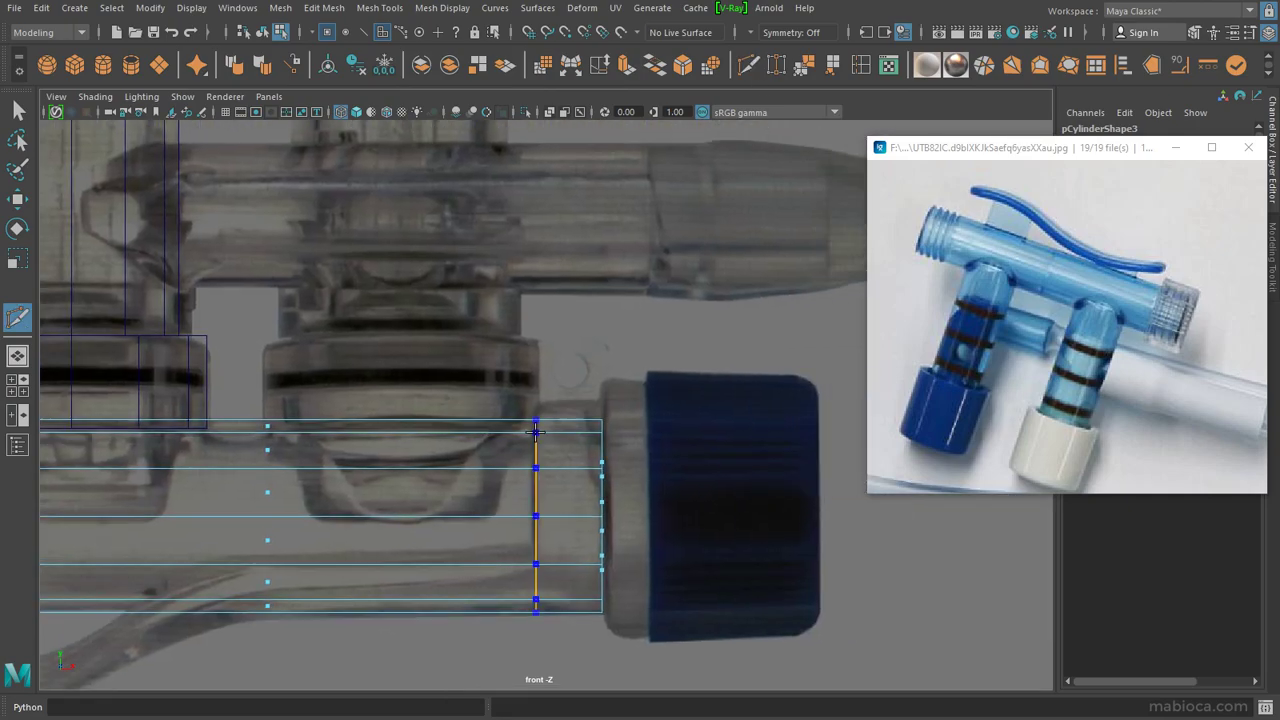
Step: Extrude the right-end faces outward and enlarge the ring to the right blue cap's size
key("w")
left_click(627, 66)
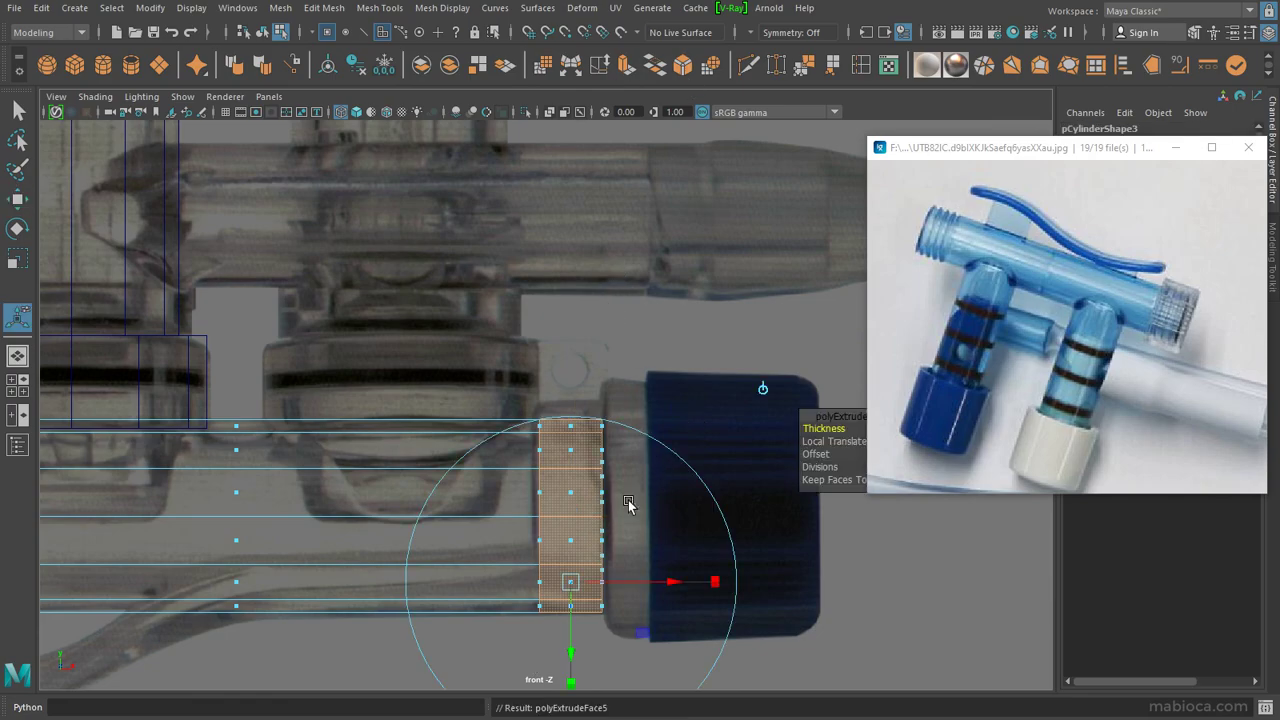
middle_click_drag(590, 362, 574, 316, "alt")
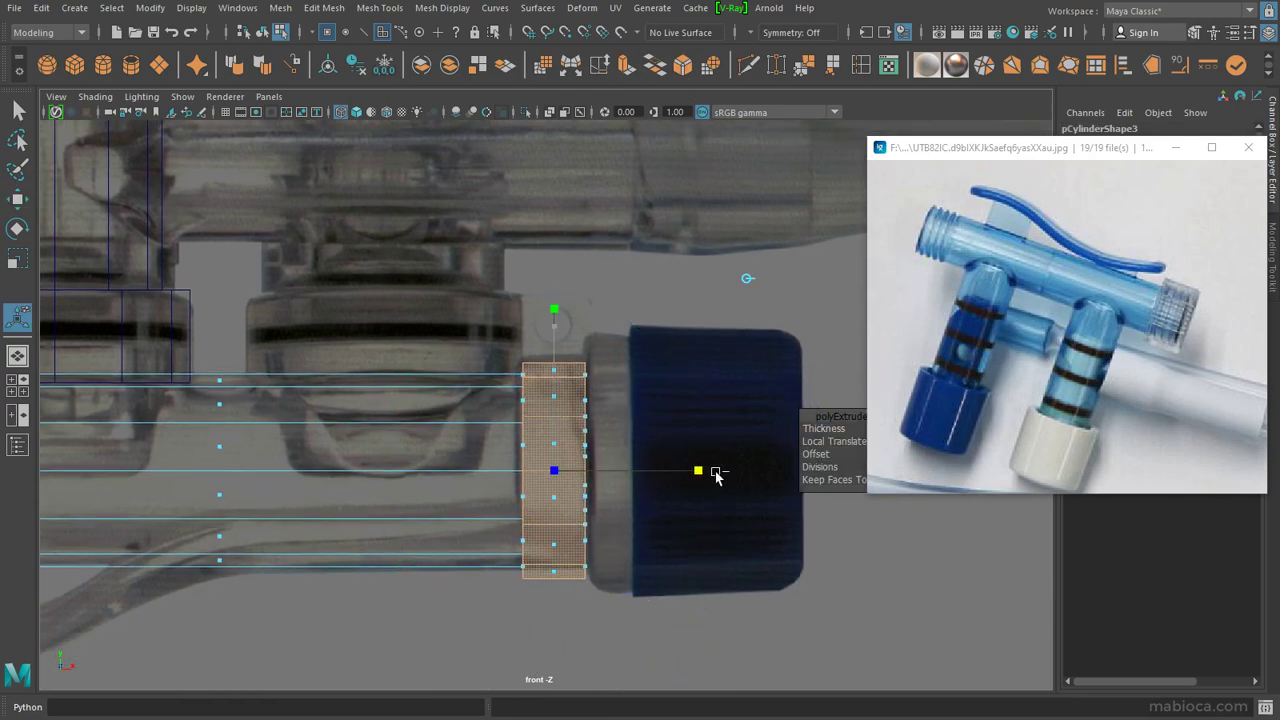
left_click(788, 340)
left_click(627, 66)
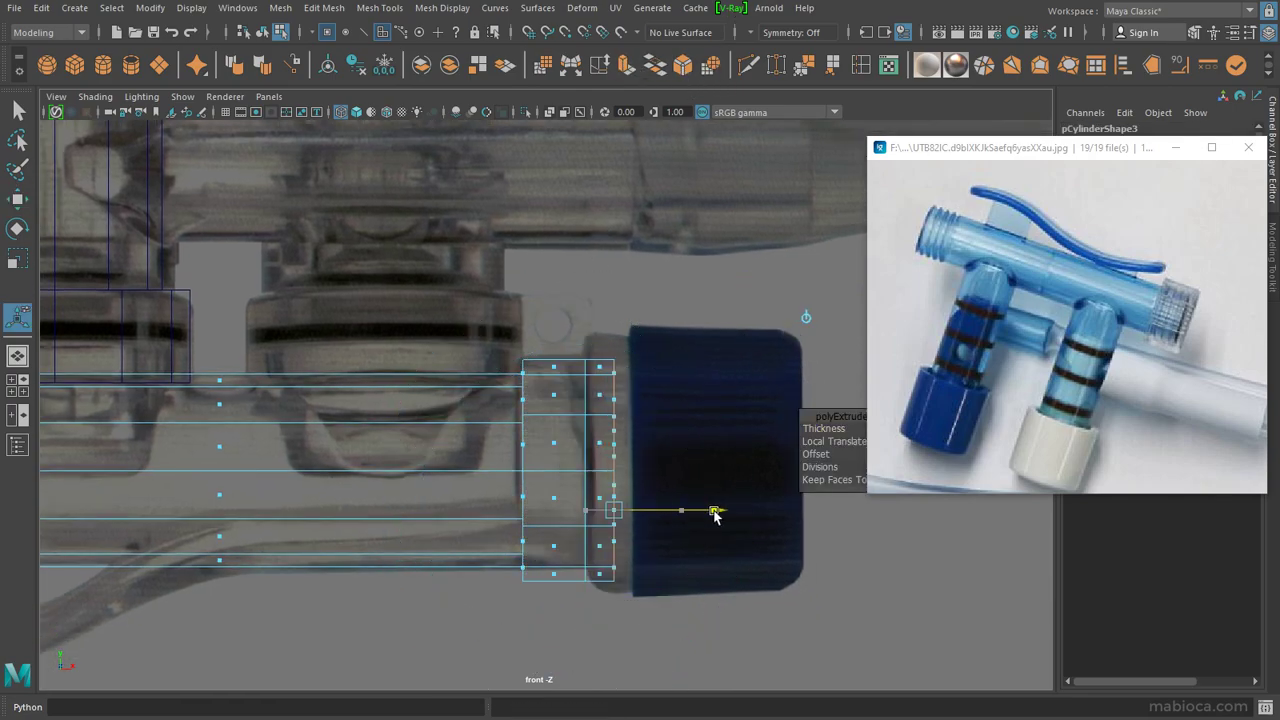
left_click_drag(674, 417, 630, 349)
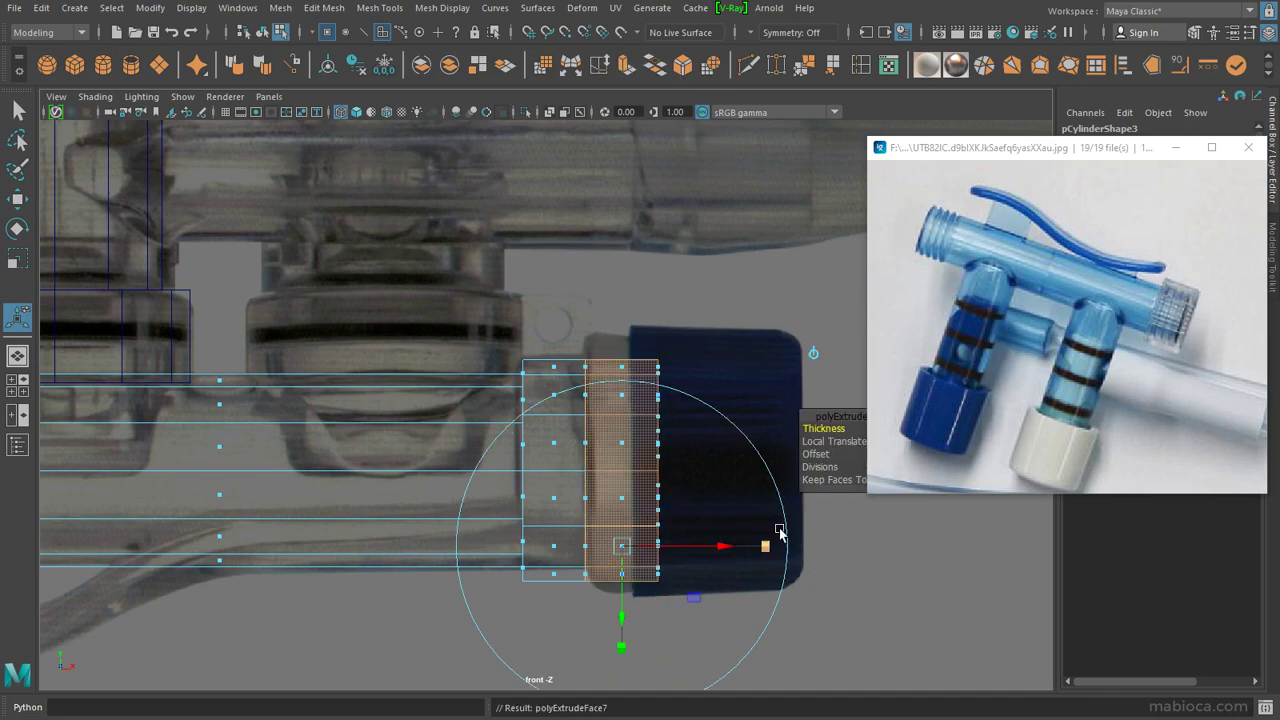
mouse_move(780, 533)
left_mouse_down()
mouse_move(766, 471)
mouse_move(732, 476)
left_mouse_up()
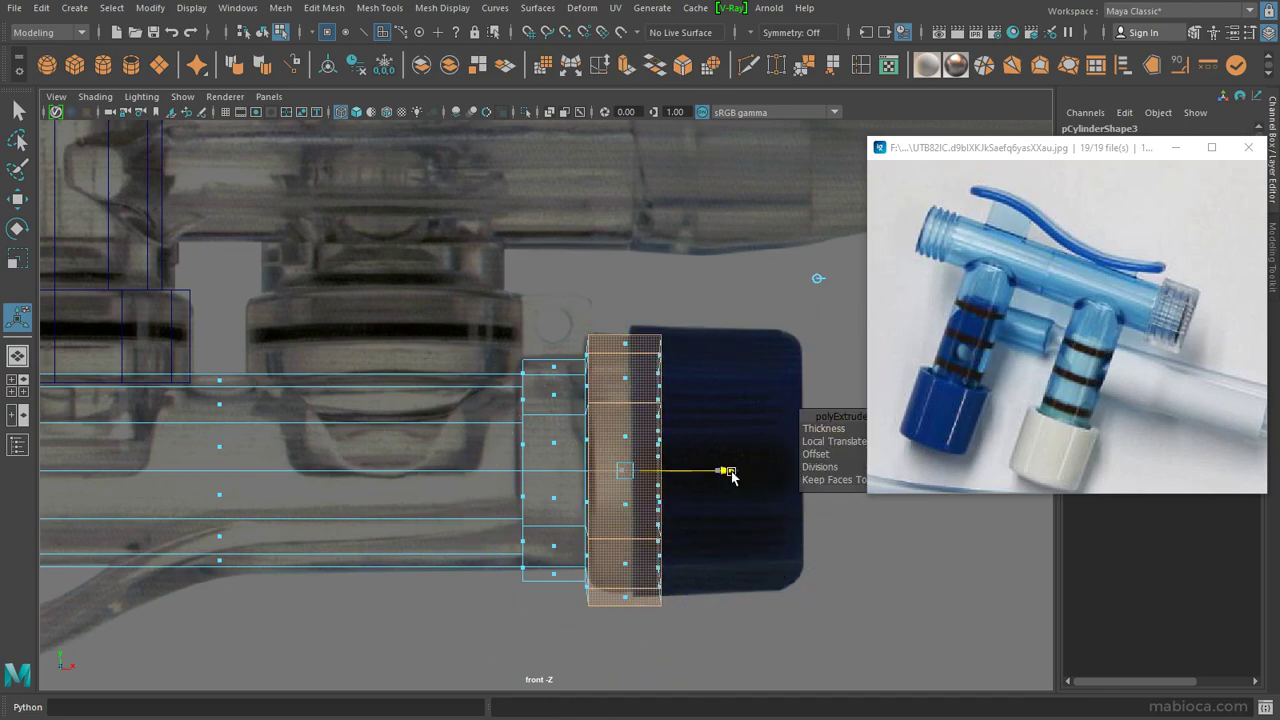
key("q")
Step: Extract the left-end column of faces as a separate piece, polySurface2
scroll(610, 354, "down", 3)
mouse_move(610, 354)
middle_mouse_down("alt")
mouse_move(497, 486)
mouse_move(792, 431)
middle_mouse_up("alt")
left_click(497, 486)
right_click_drag(606, 263, 617, 321)
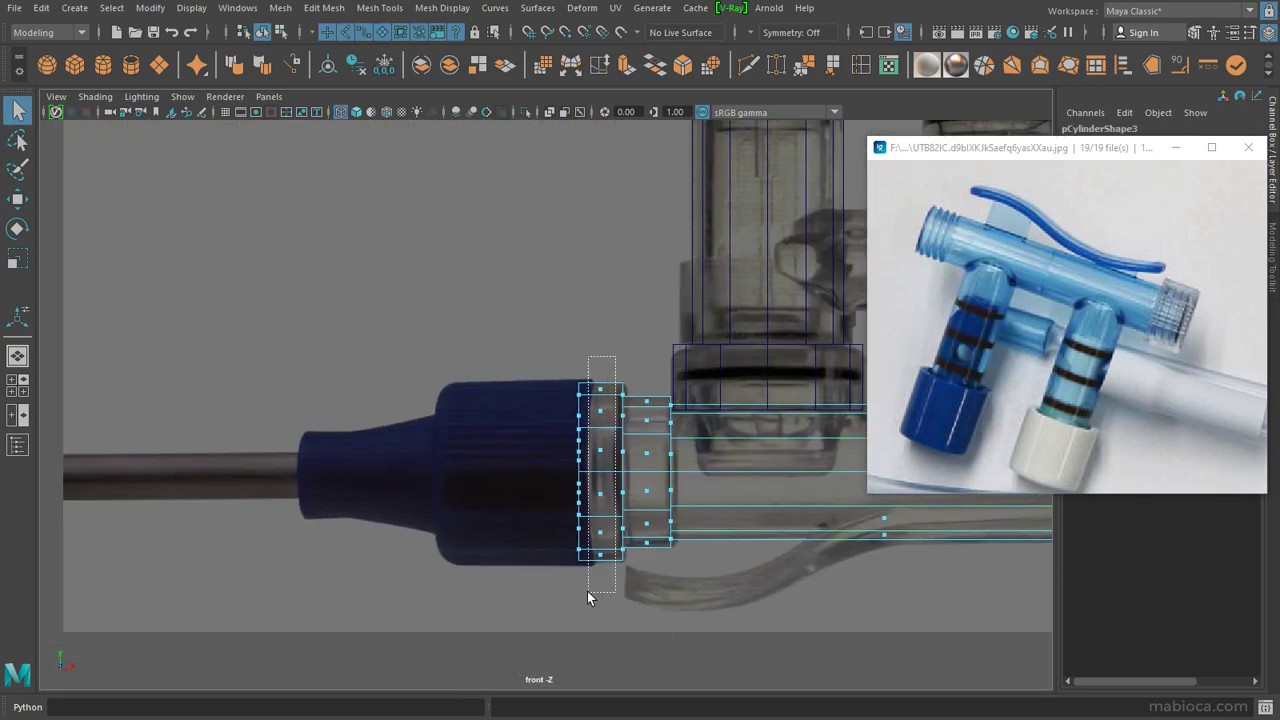
left_click_drag(586, 591, 621, 370)
left_click(505, 64)
Step: Frame the extracted left collar in the front view and select a column of its vertices
key("space")
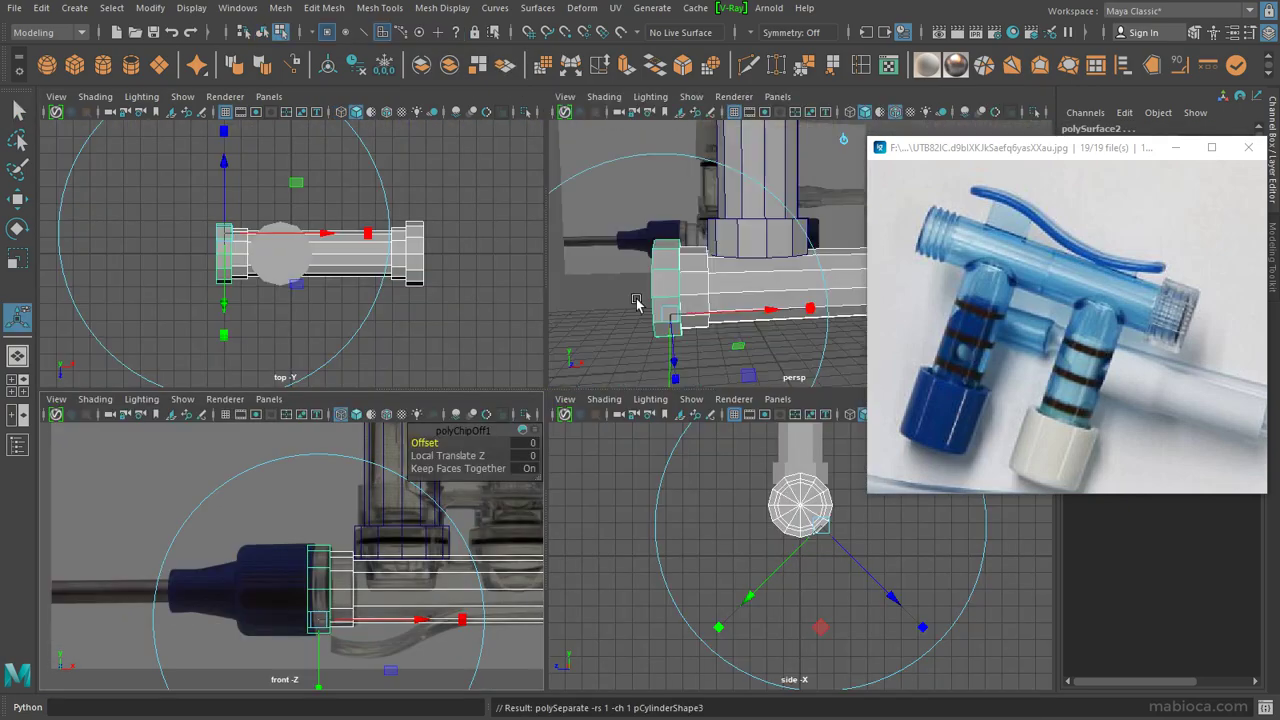
key("f")
key("space")
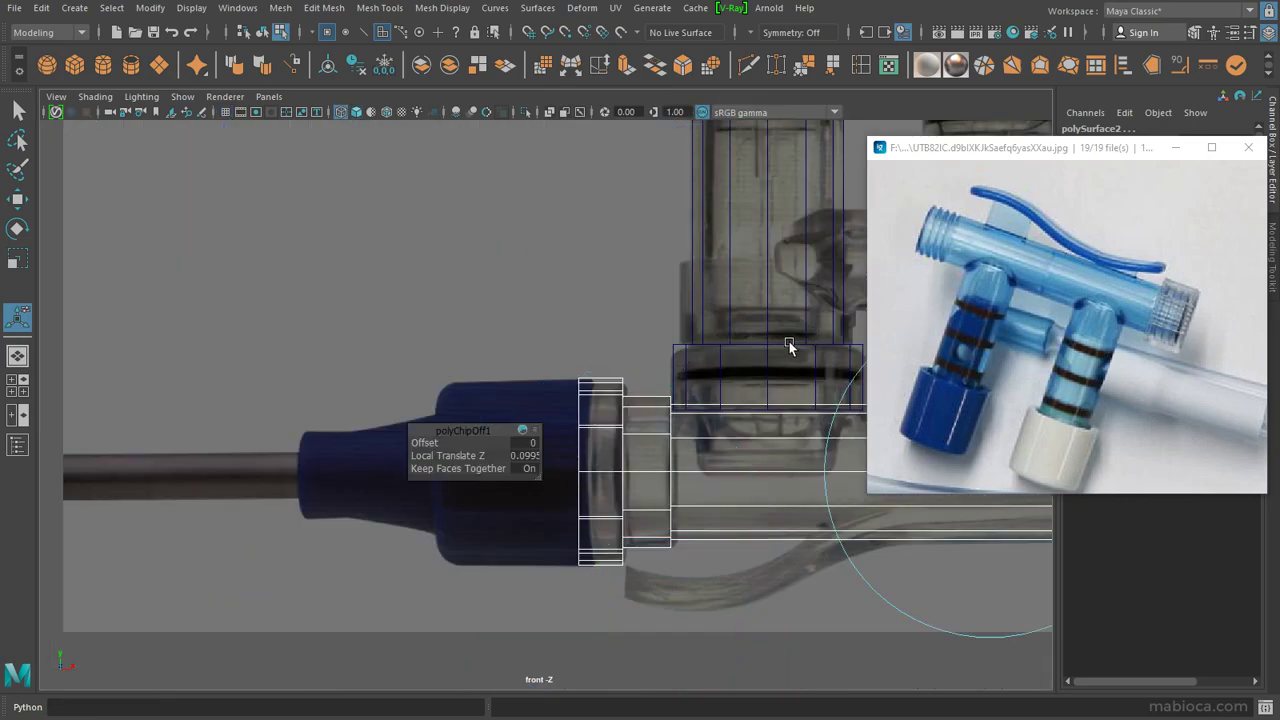
middle_click_drag(830, 462, 733, 494, "alt")
scroll(733, 494, "up", 5)
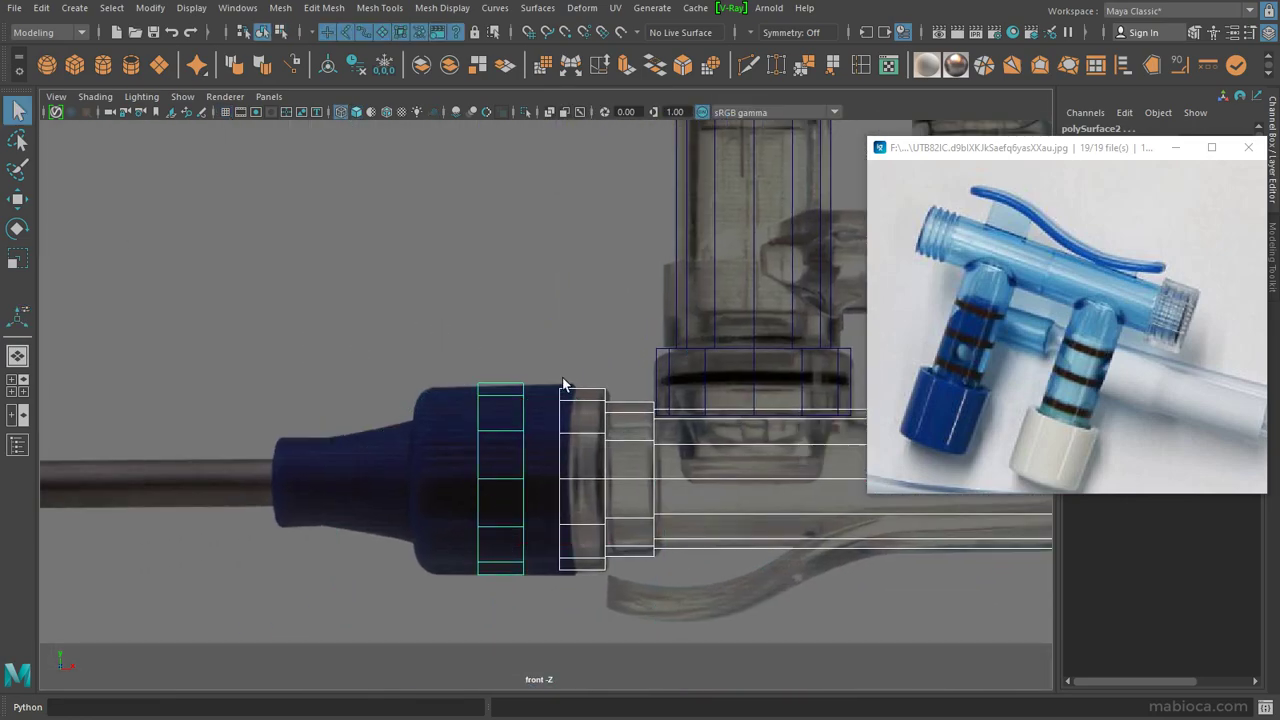
left_click_drag(546, 349, 505, 590)
key("w")
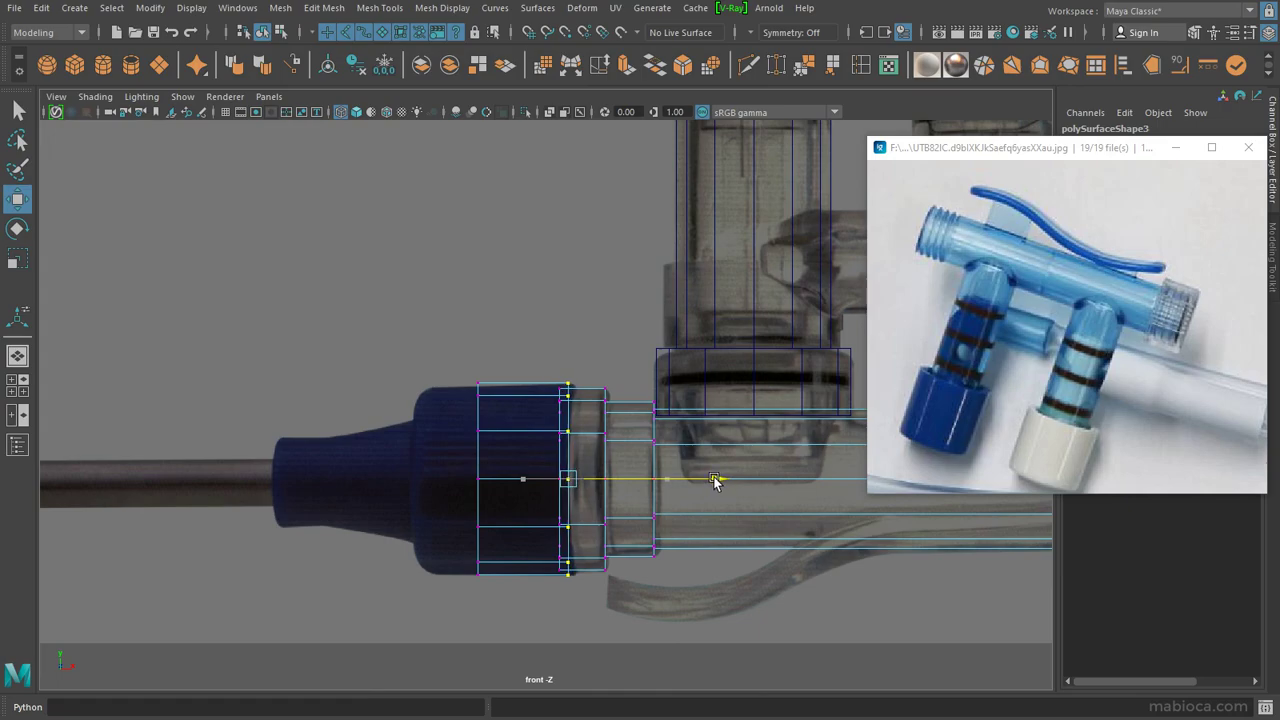
Step: Extend the collar's left edge loop leftward and scale it down into a tapered neck
scroll(540, 280, "up", 2)
right_click_drag(608, 262, 612, 220)
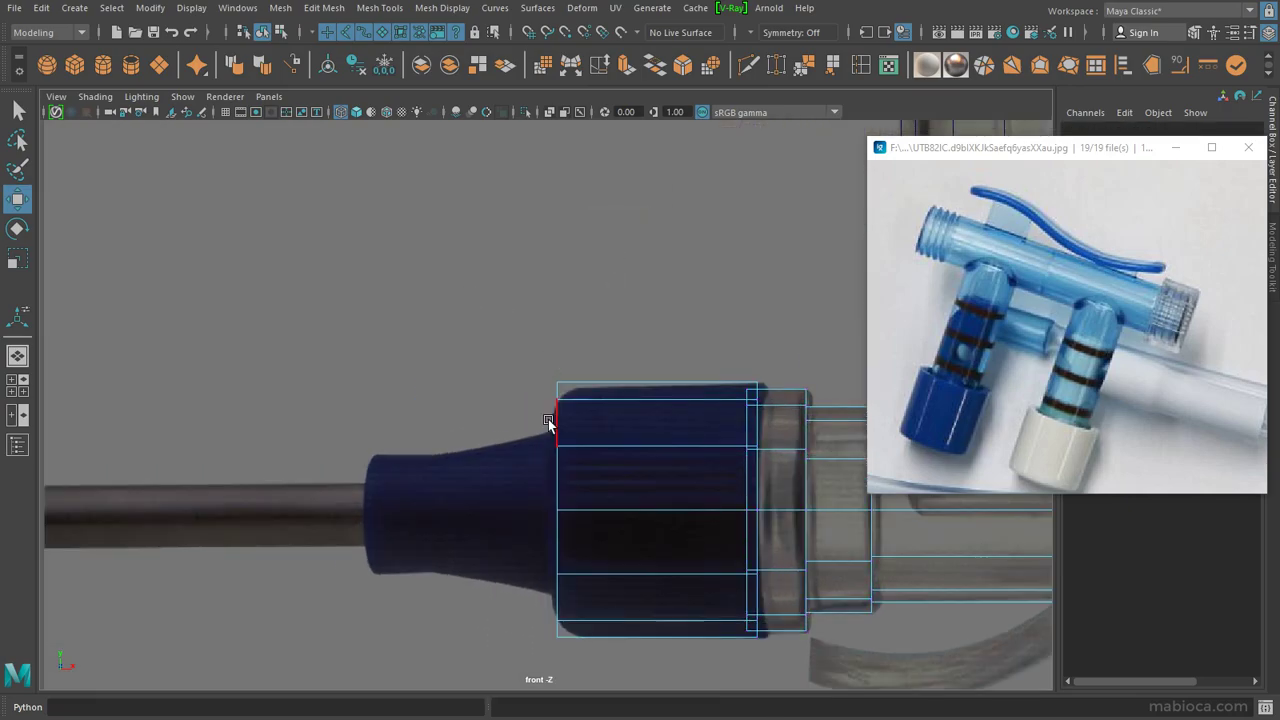
right_click_drag(557, 560, 563, 434, "shift")
left_click(563, 514)
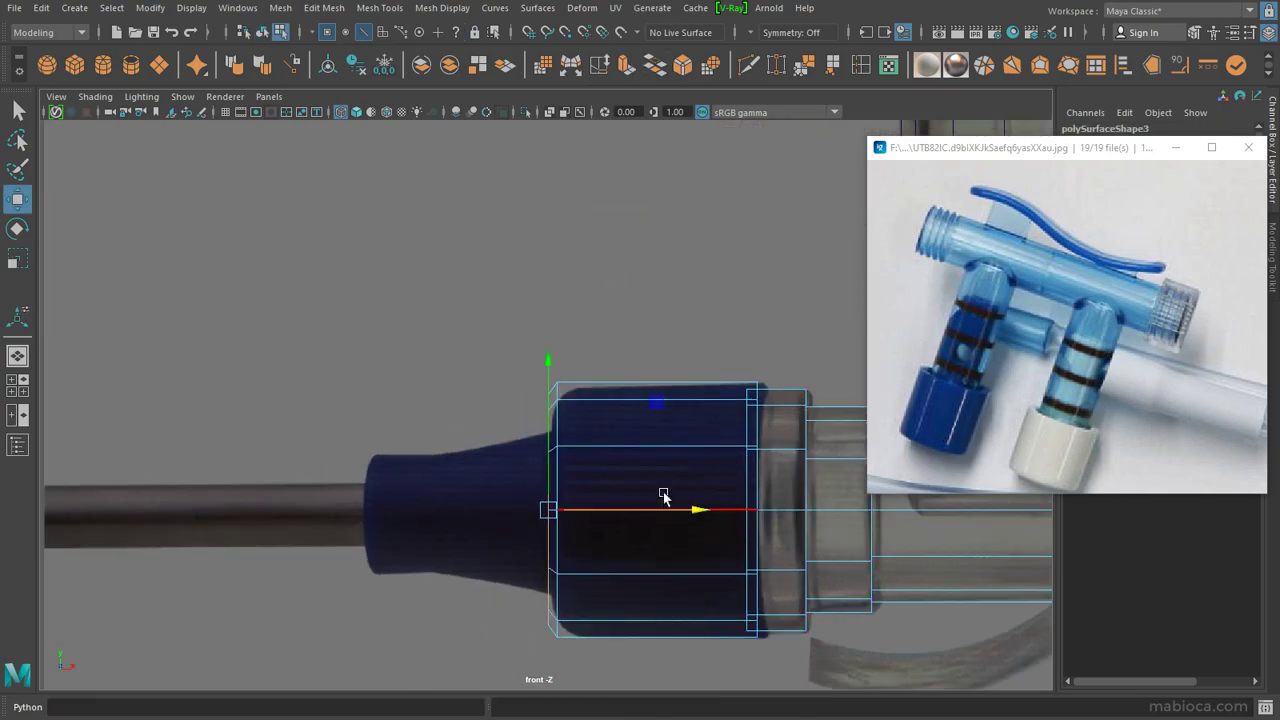
key("w")
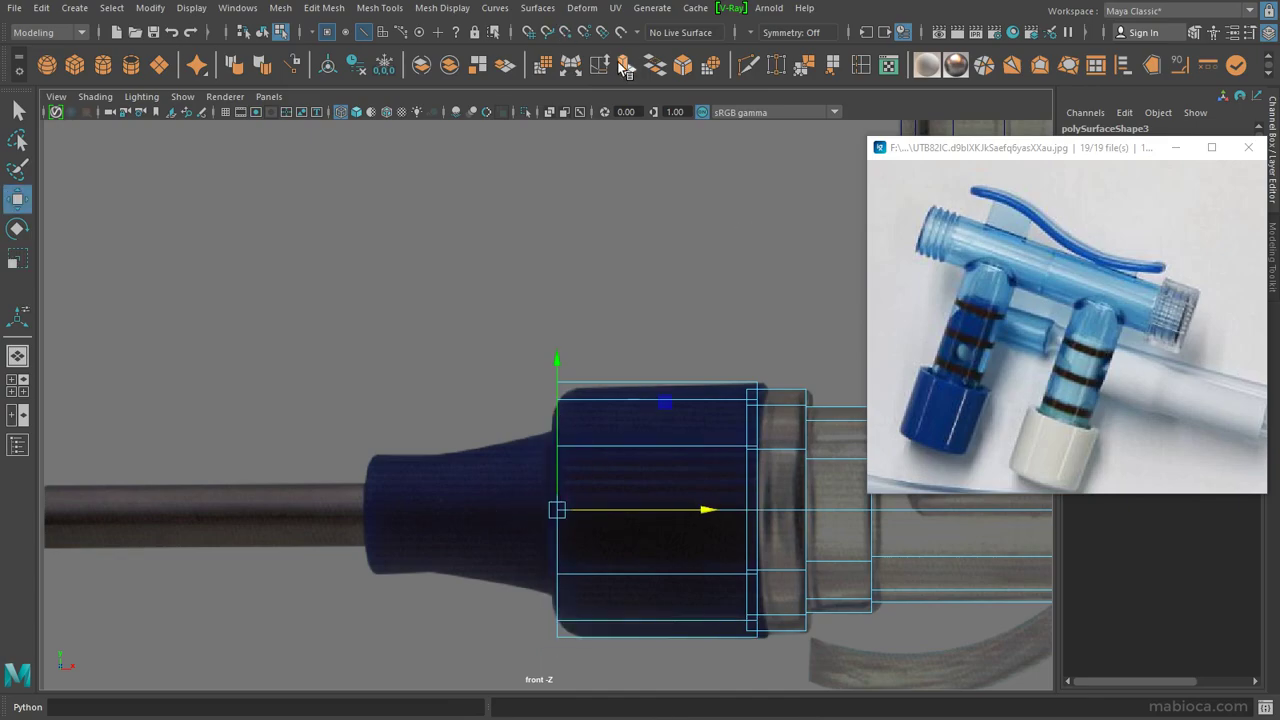
left_click_drag(706, 511, 517, 514, "shift")
key("r")
left_click_drag(366, 510, 342, 516)
Step: Cut two Multi-Cut edge loops across the tapered end and scale them to the reference
left_click(706, 68)
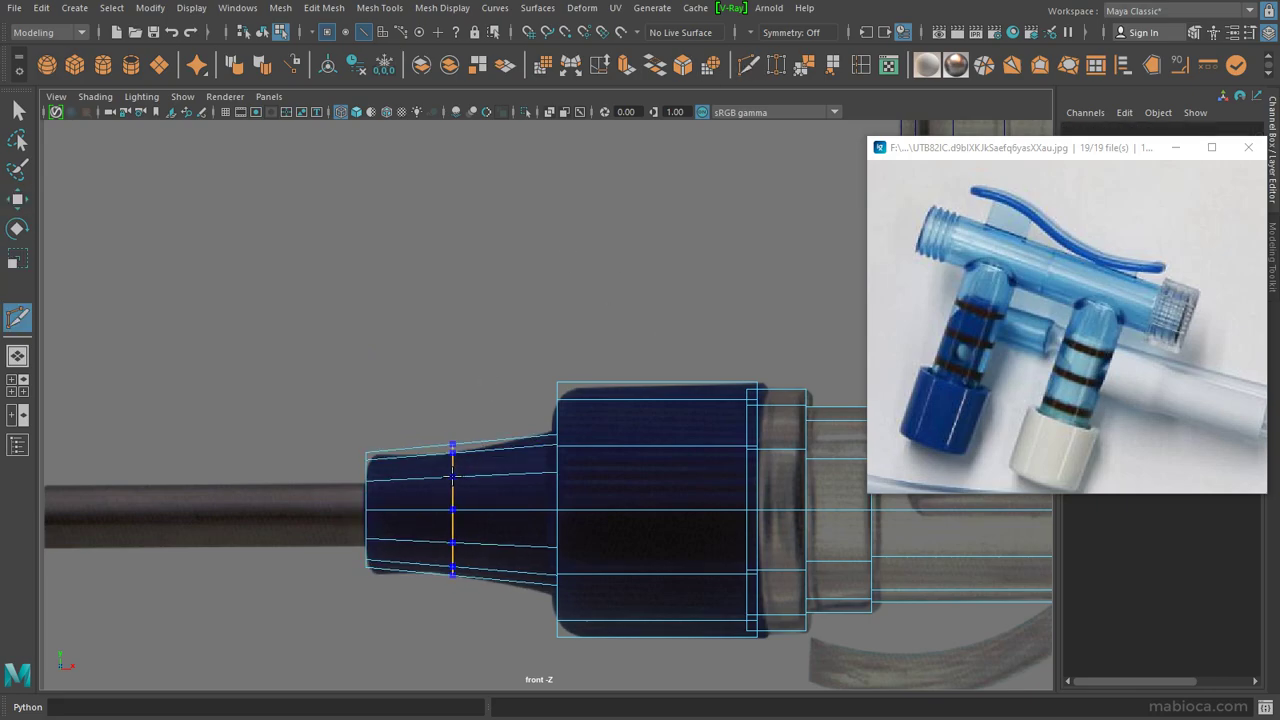
left_click(451, 470, "ctrl")
key("r")
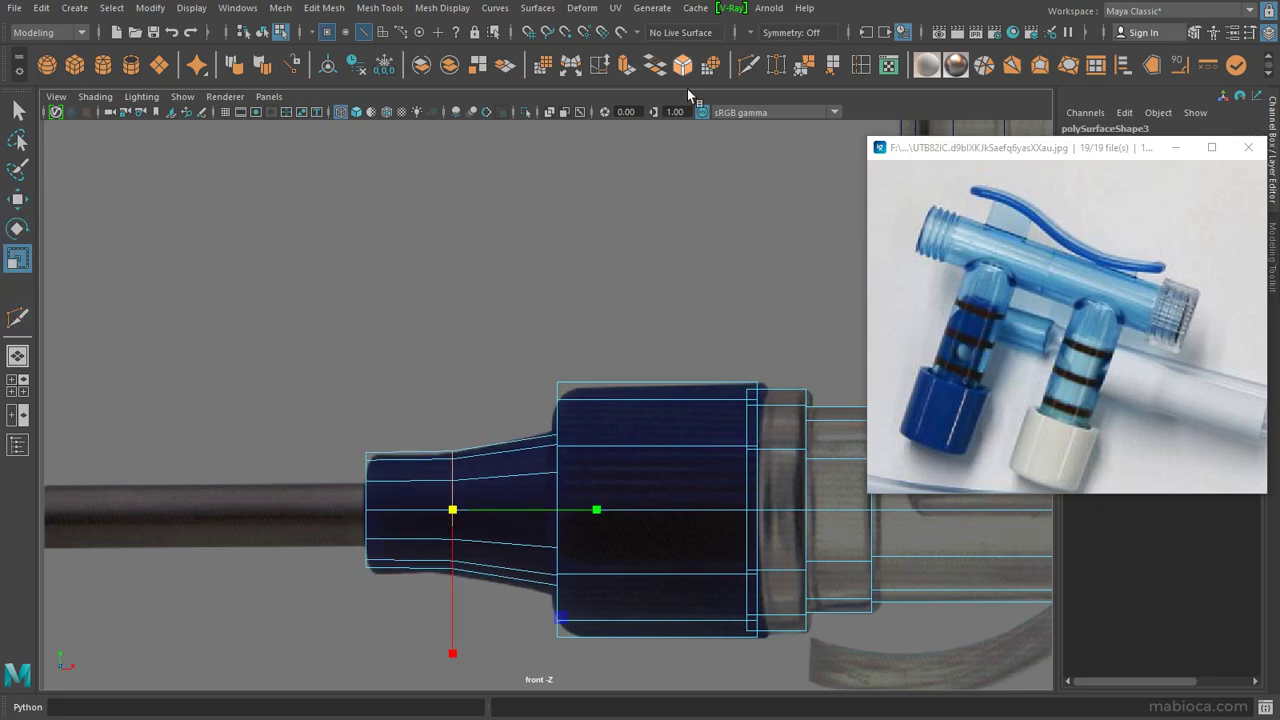
left_click(508, 480, "ctrl")
key("w")
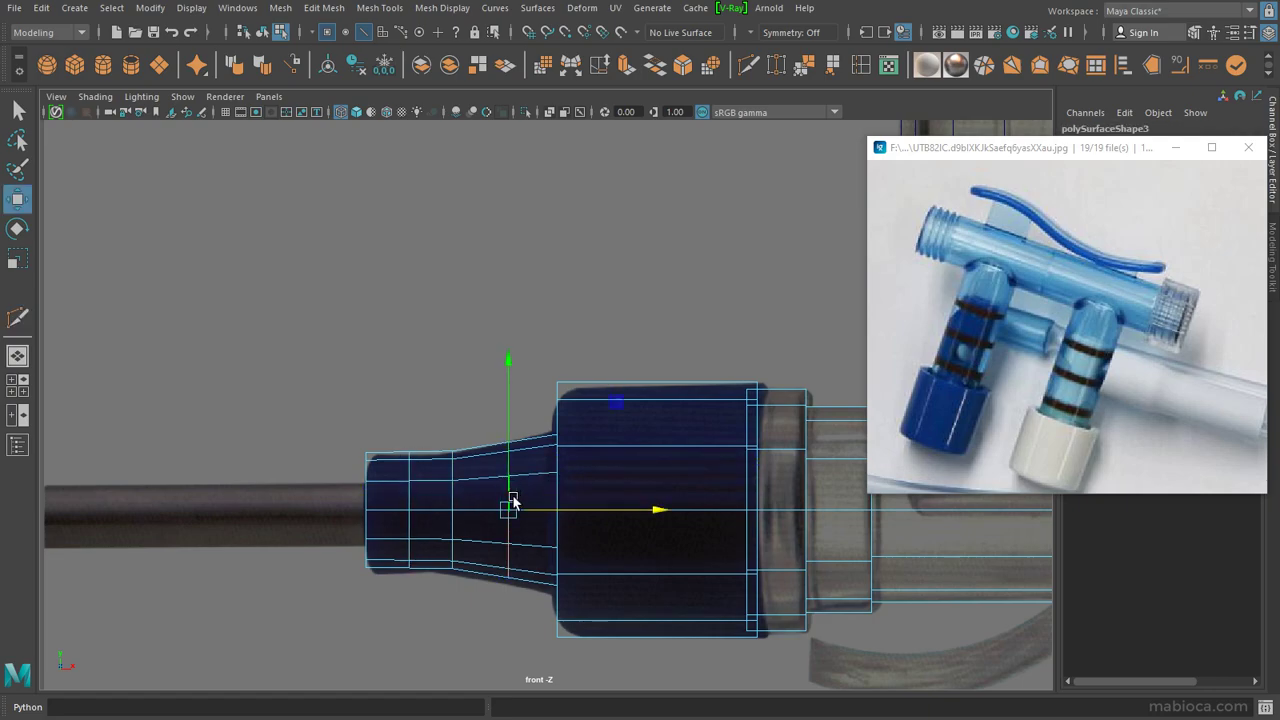
key("r")
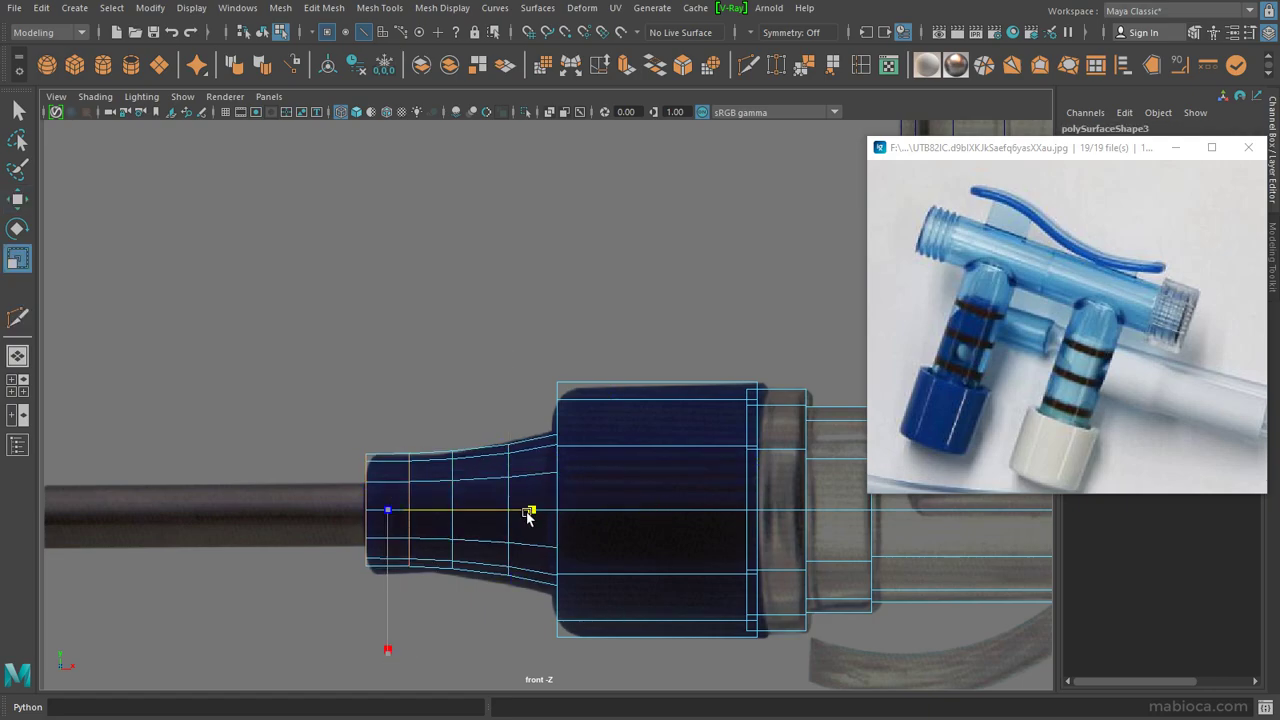
scroll(528, 515, "down", 3)
middle_click_drag(314, 343, 283, 423, "alt")
Step: Select the right-hand end cap's faces and inspect it from the perspective view
scroll(283, 423, "down", 3)
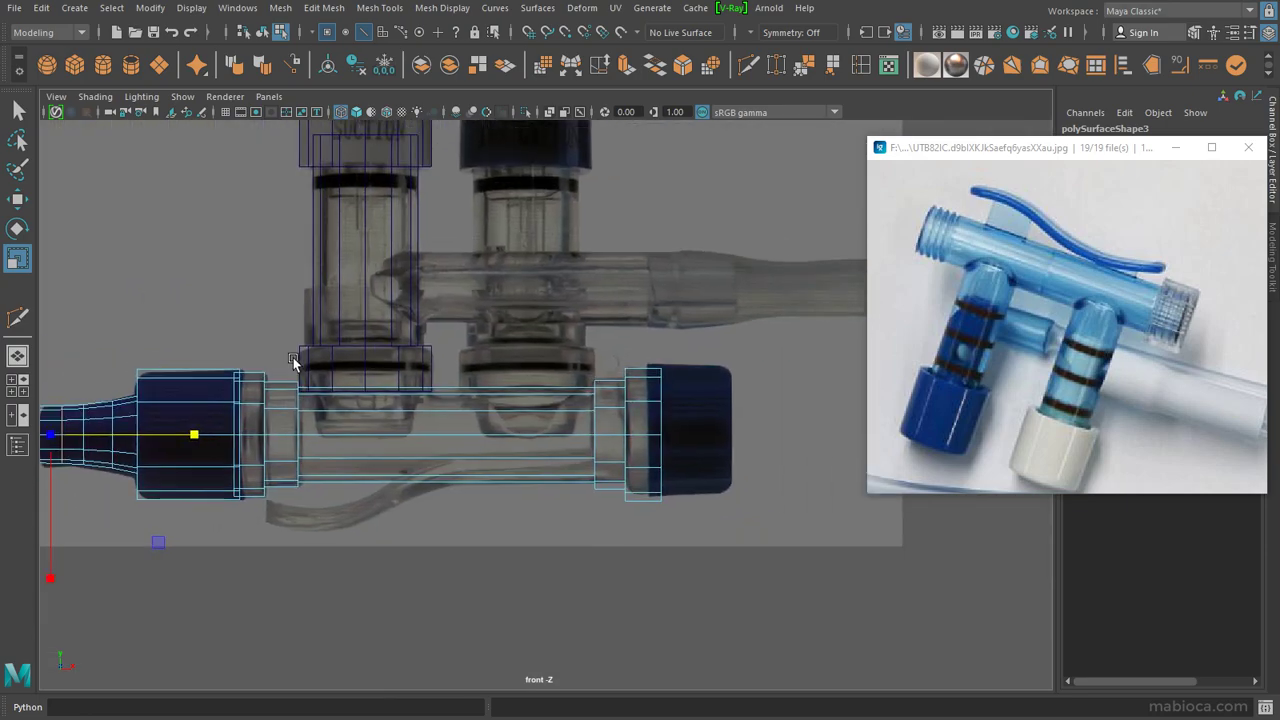
scroll(586, 400, "up", 2)
double_click(586, 400)
right_click_drag(560, 262, 573, 210)
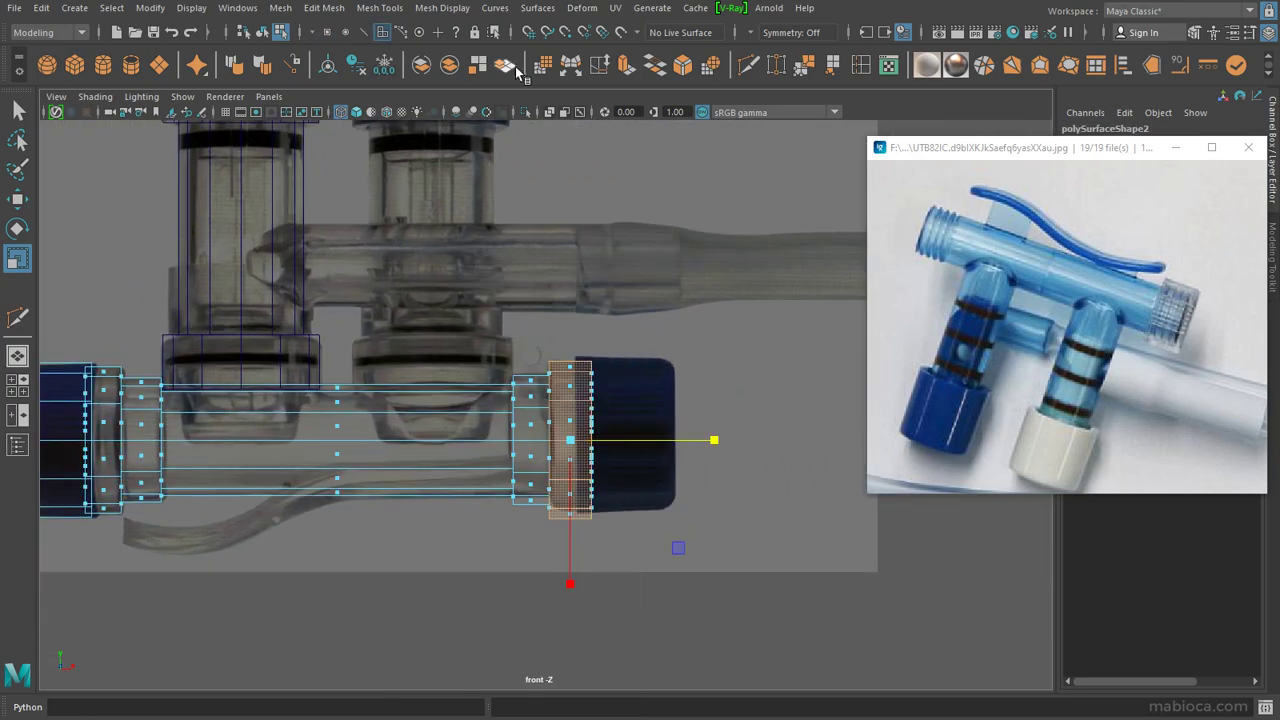
key("space")
key("space")
left_click_drag(500, 330, 560, 373, "alt")
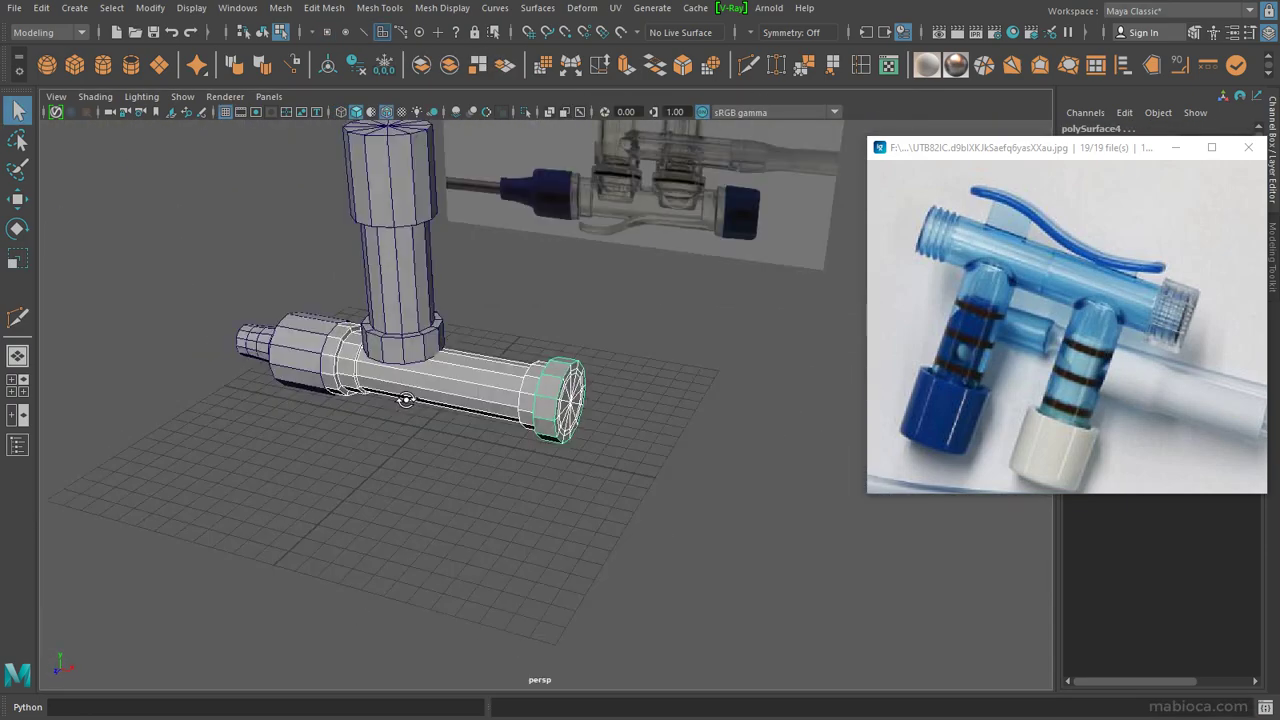
key("w")
key("space")
key("space")
Step: Move the right cap's left vertex column to match the cap outline in the reference
scroll(434, 394, "up", 2)
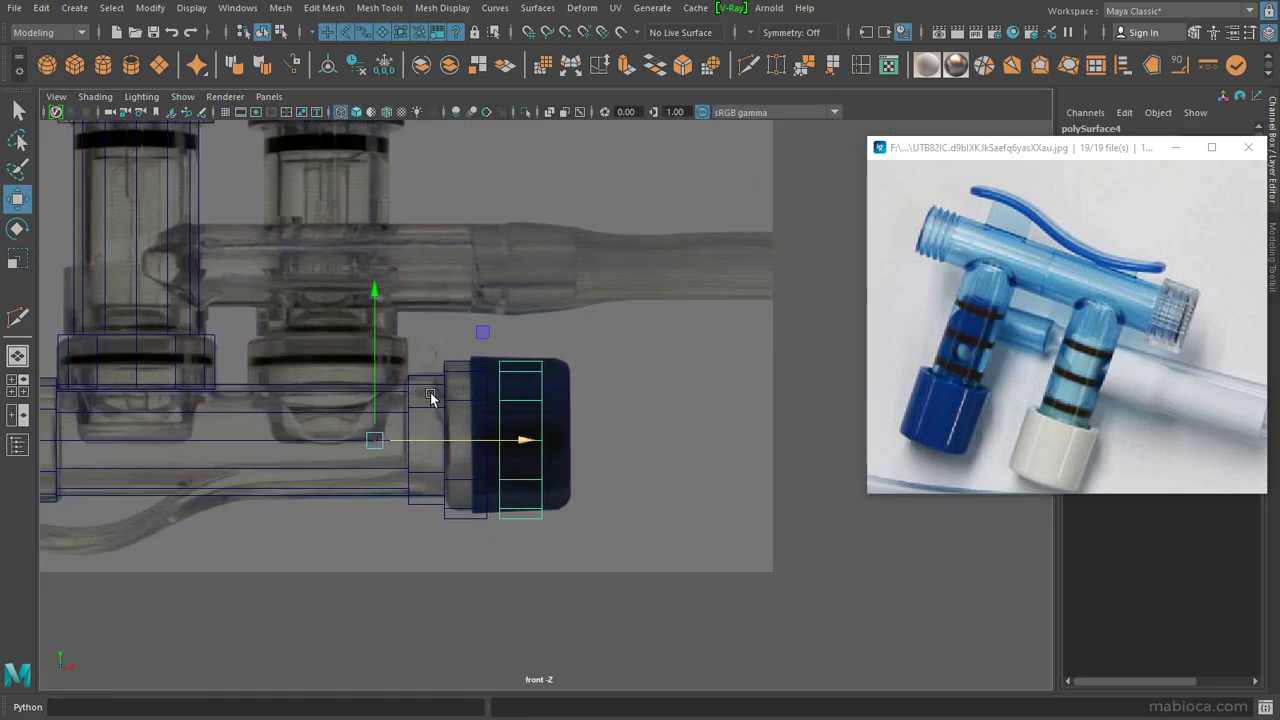
scroll(434, 394, "up", 2)
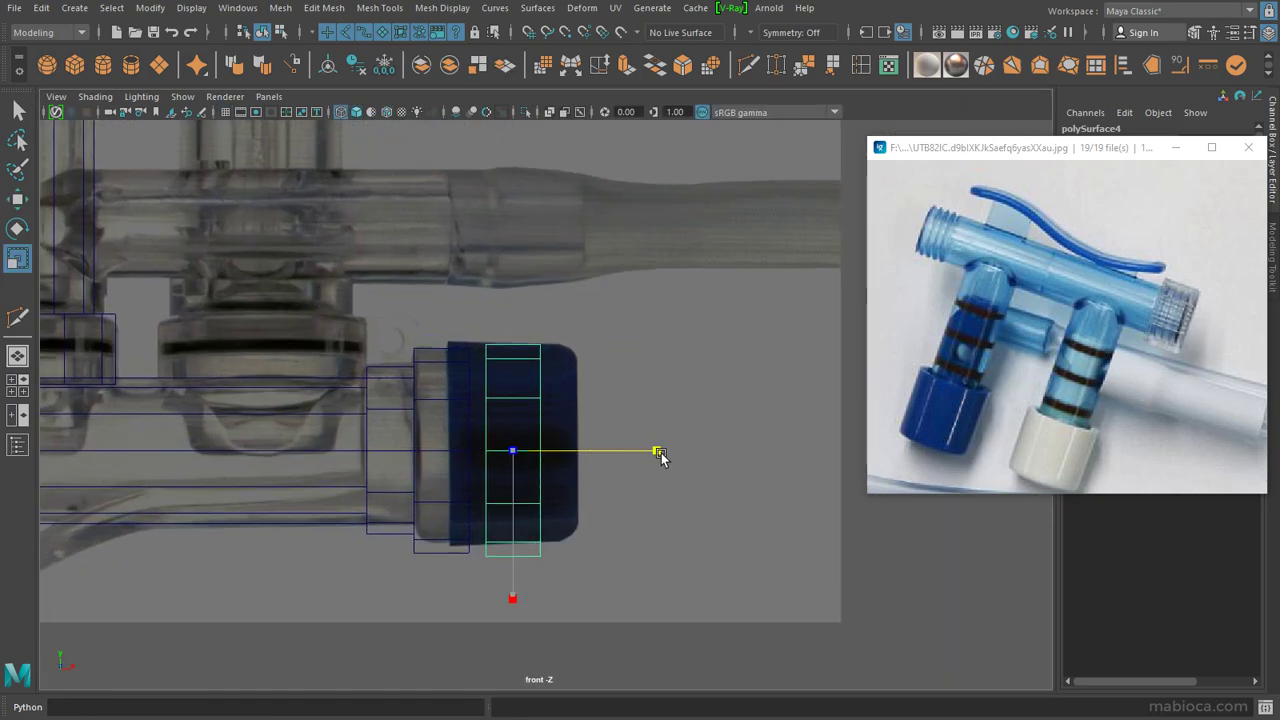
right_click_drag(534, 285, 460, 263)
key("w")
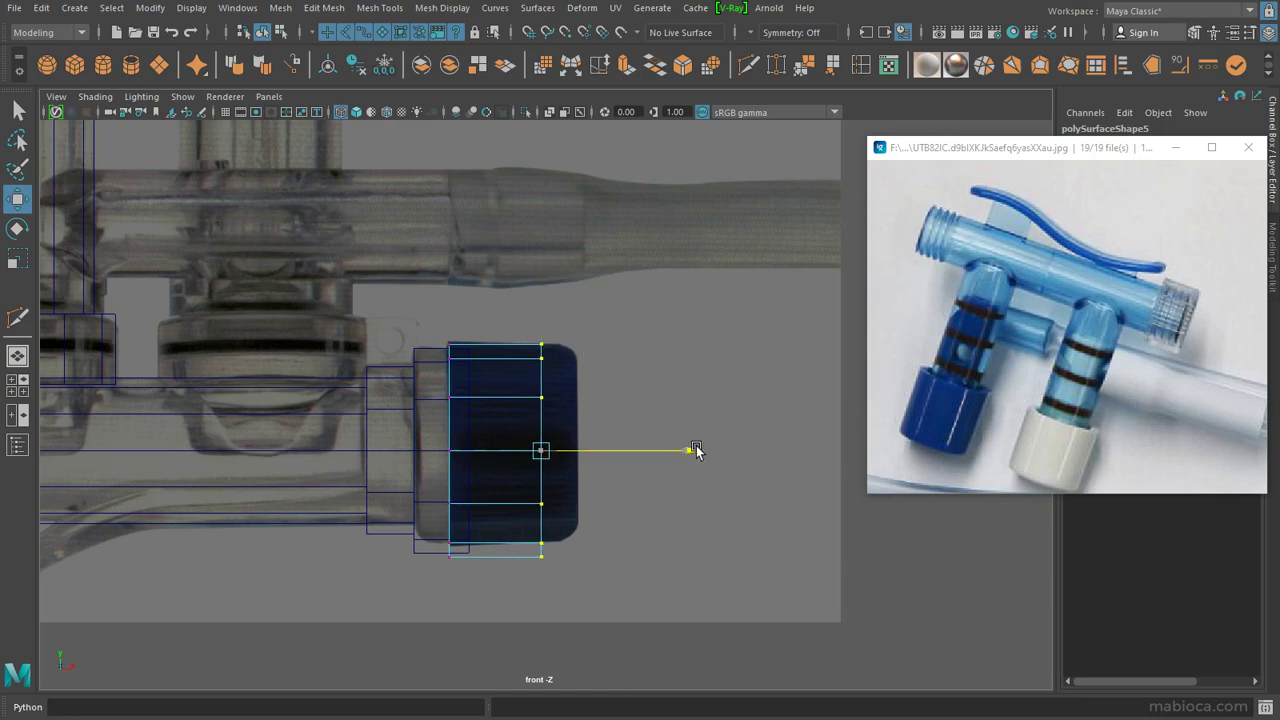
key("space")
key("space")
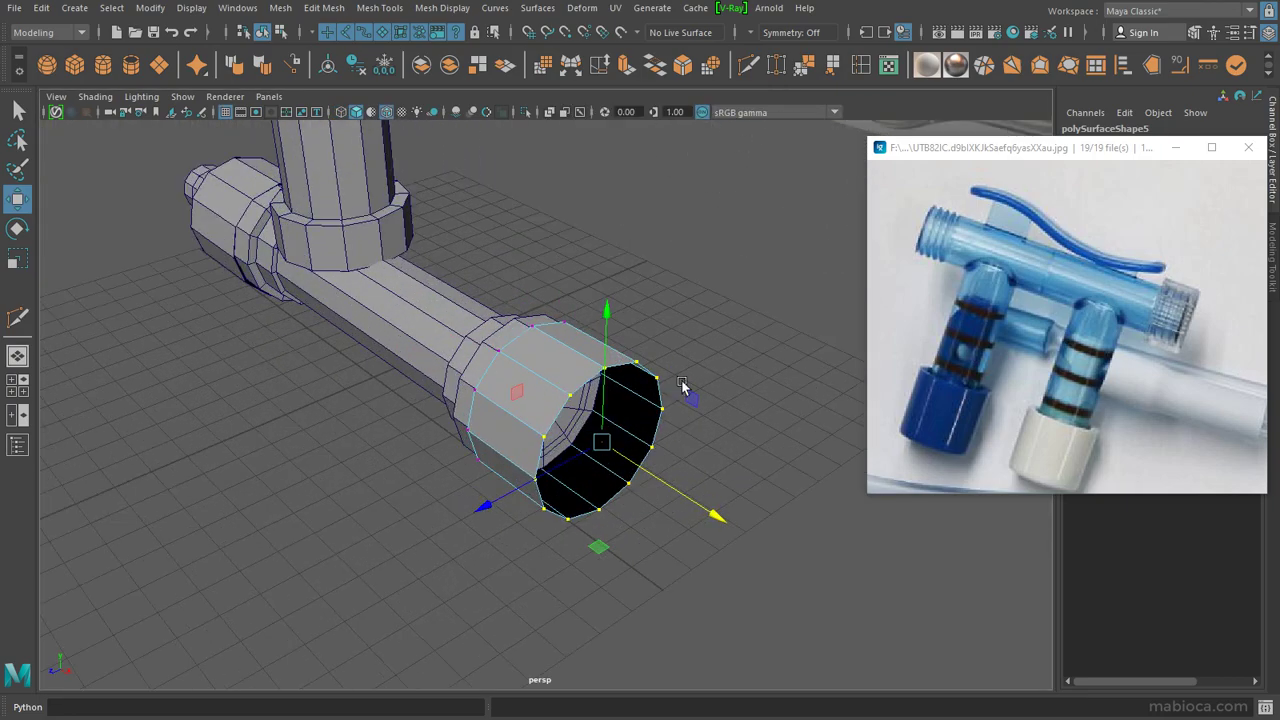
Step: Extrude the right end cap's open rim inward and merge it to a centre point
left_click_drag(683, 391, 616, 352, "alt")
right_click_drag(635, 300, 671, 486, "shift")
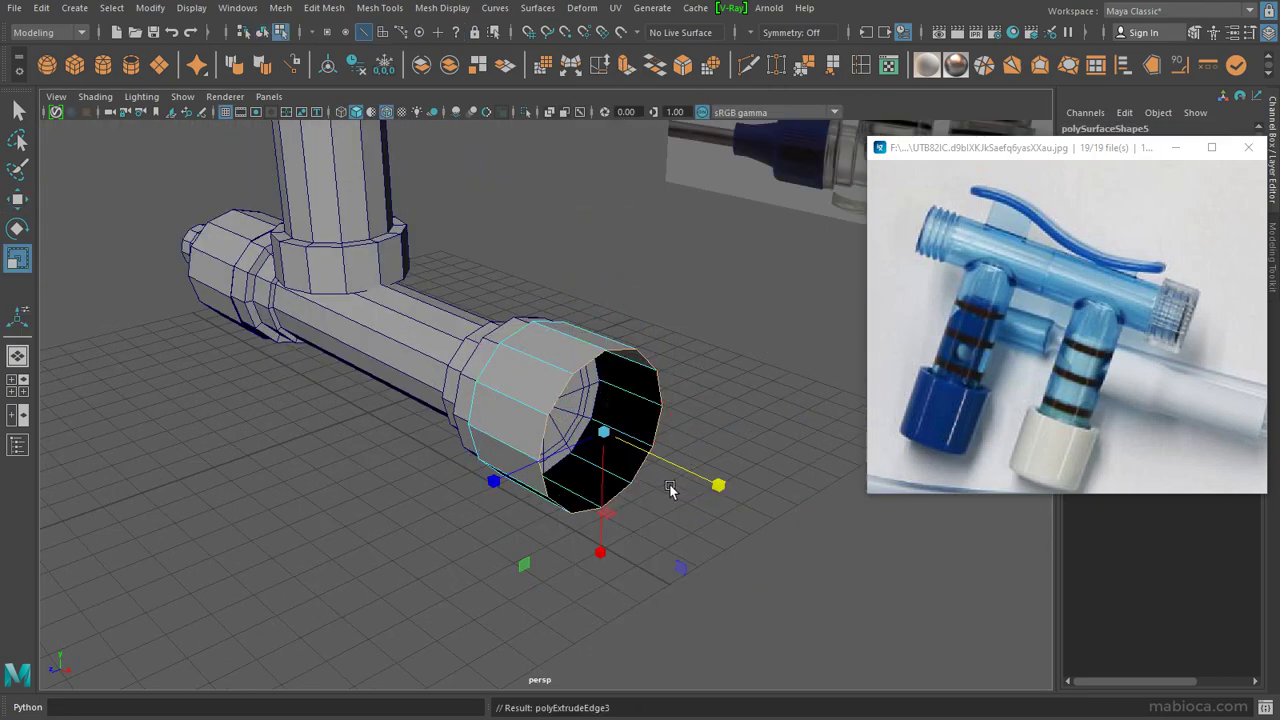
left_click_drag(1000, 147, 878, 302)
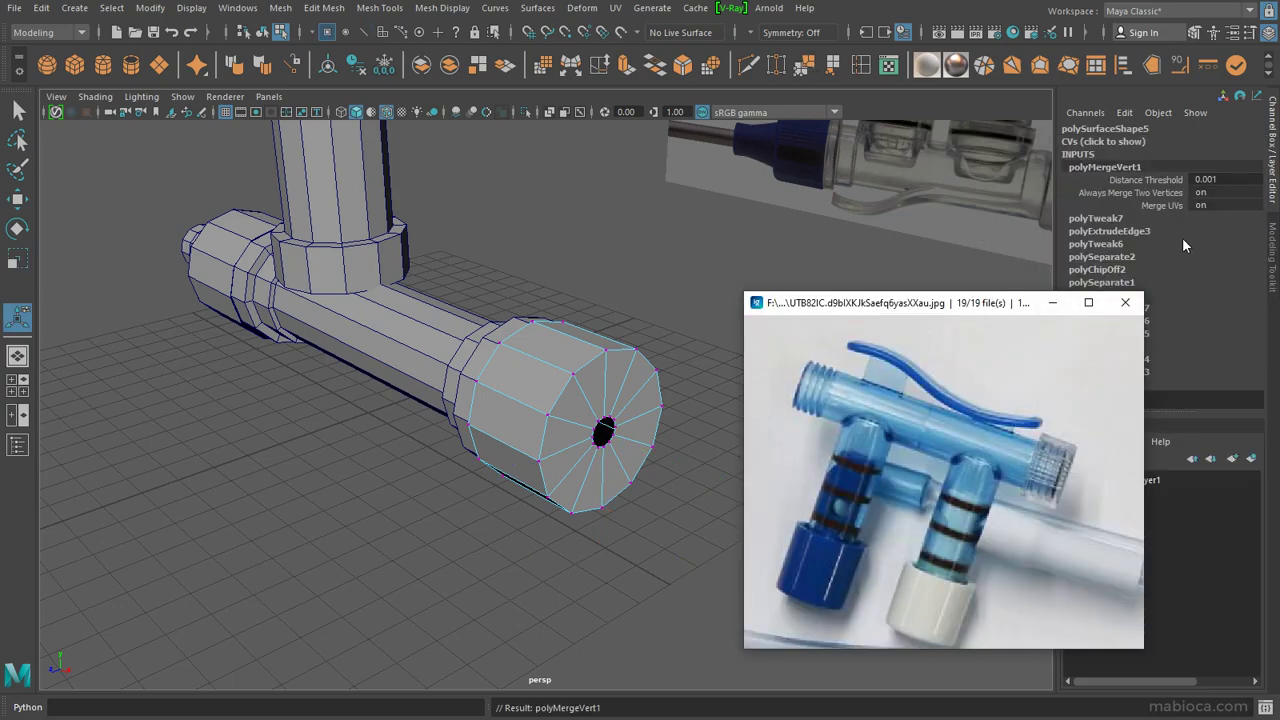
key("F8")
scroll(518, 346, "up", 3)
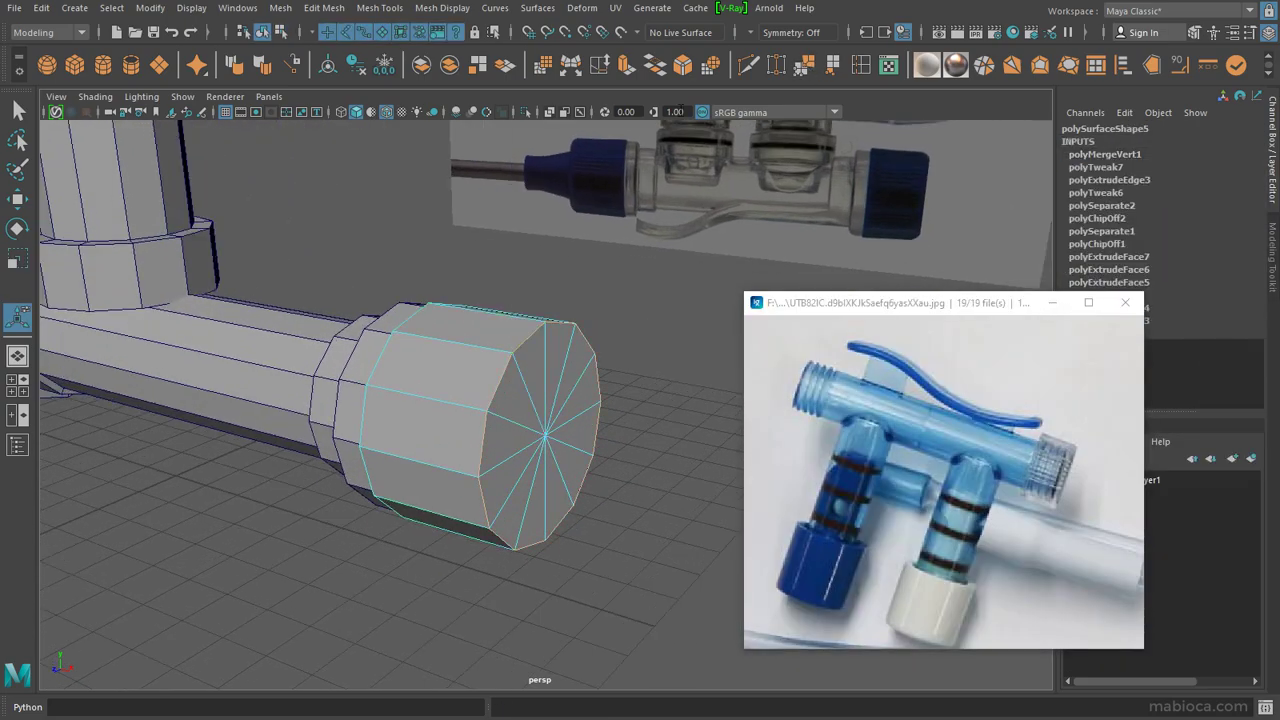
Step: Bevel the end cap's edges with a fraction of 0.2
key("ctrl+b")
left_click_drag(529, 530, 529, 600)
middle_click_drag(1160, 186, 654, 191)
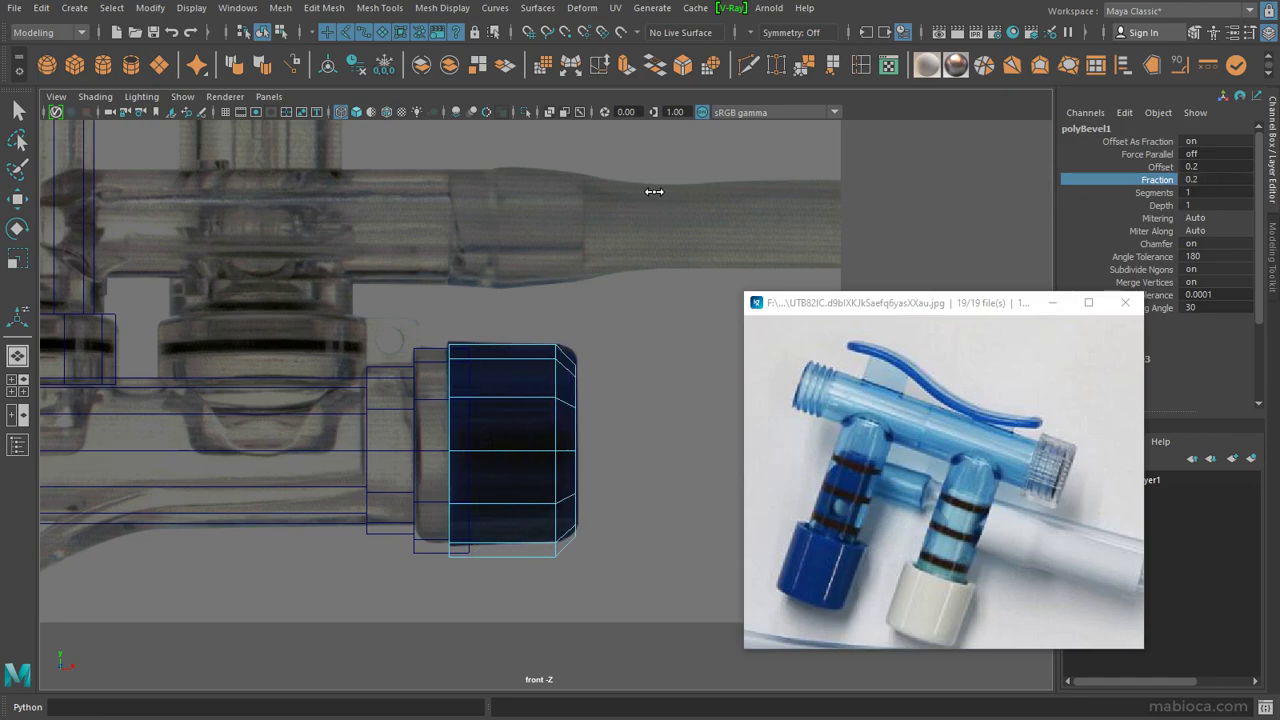
Step: Extrude the selected edge loop on the side of the tube
left_click_drag(764, 215, 764, 160)
mouse_move(500, 350)
left_mouse_down("alt")
mouse_move(650, 330)
mouse_move(620, 380)
left_mouse_up("alt")
key("F10")
key("F8")
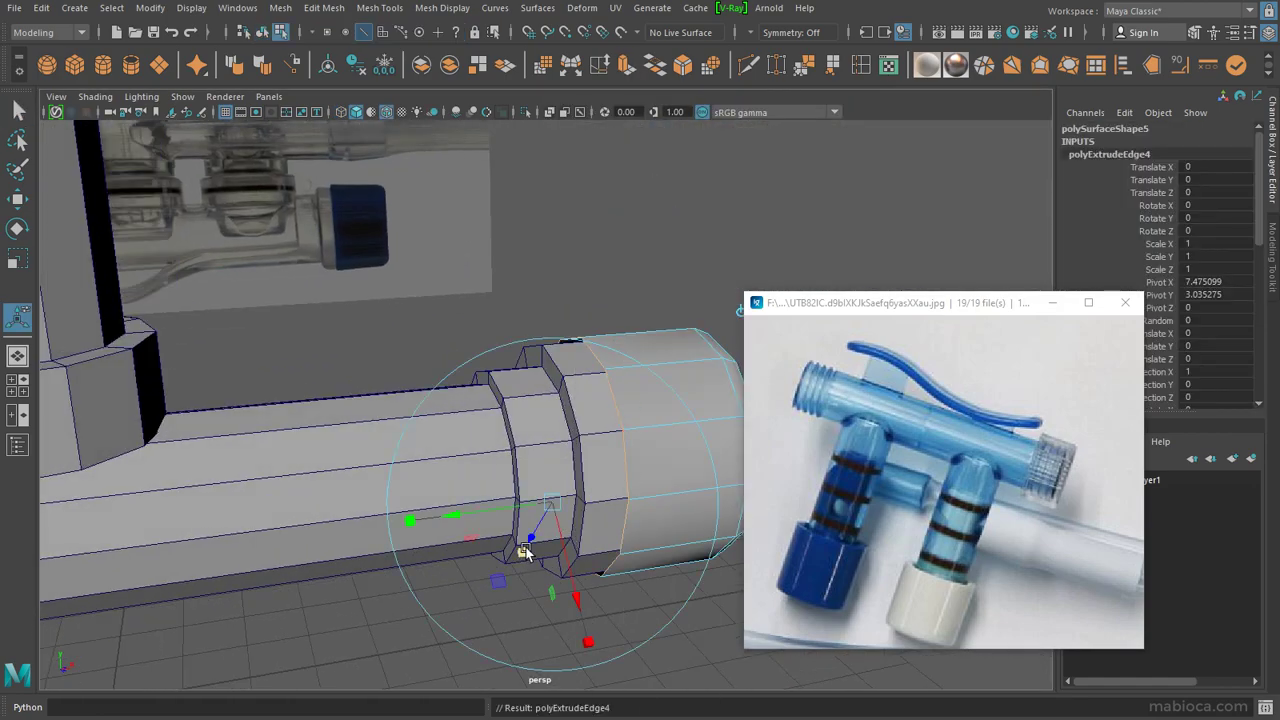
Step: Select the main tube as a whole object, switch to scaling, then clear the selection
left_click_drag(528, 530, 611, 392, "alt")
right_click_drag(640, 265, 635, 354)
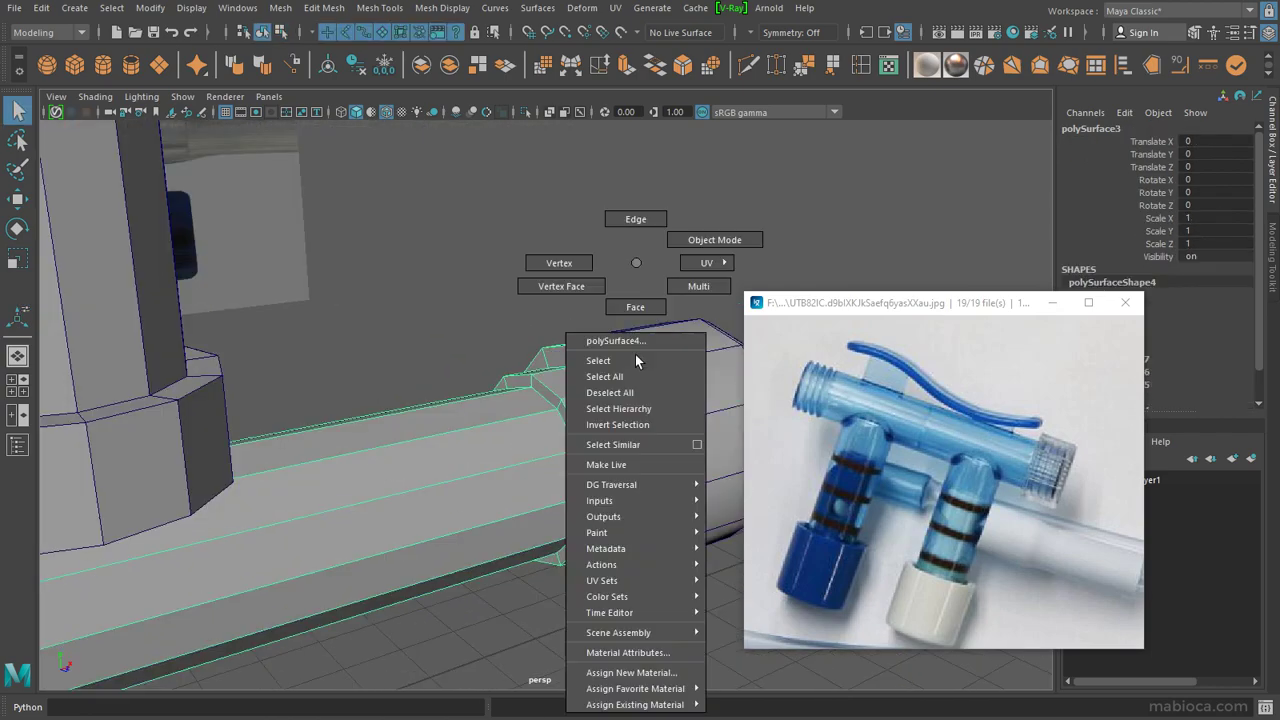
left_click_drag(635, 354, 600, 300, "alt")
left_click(400, 450)
right_click_drag(622, 263, 627, 338)
mouse_move(627, 338)
left_mouse_down("alt")
mouse_move(650, 395)
mouse_move(415, 430)
mouse_move(362, 320)
mouse_move(680, 411)
mouse_move(490, 423)
left_mouse_up("alt")
key("r")
left_click(362, 320)
Step: Select the blue tapered cone piece and bevel its edges
key("space")
left_click_drag(720, 265, 620, 350)
key("space")
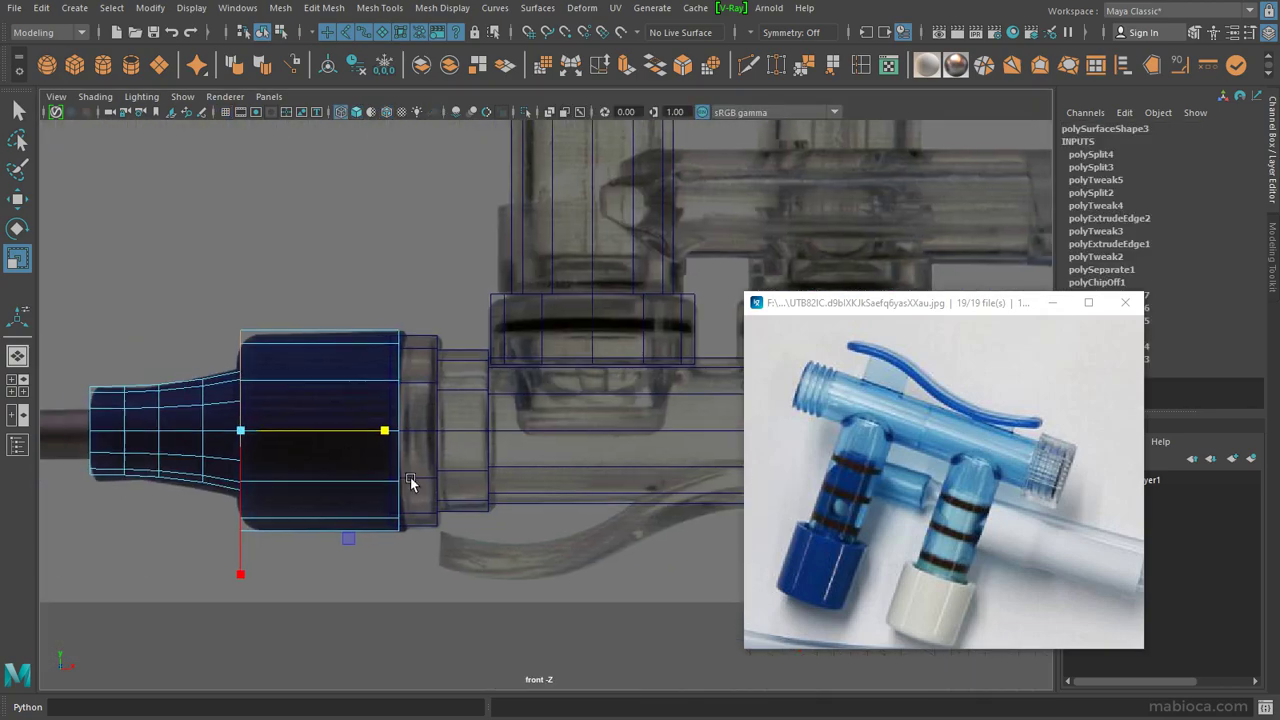
middle_click_drag(414, 480, 472, 490, "alt")
key("ctrl+b")
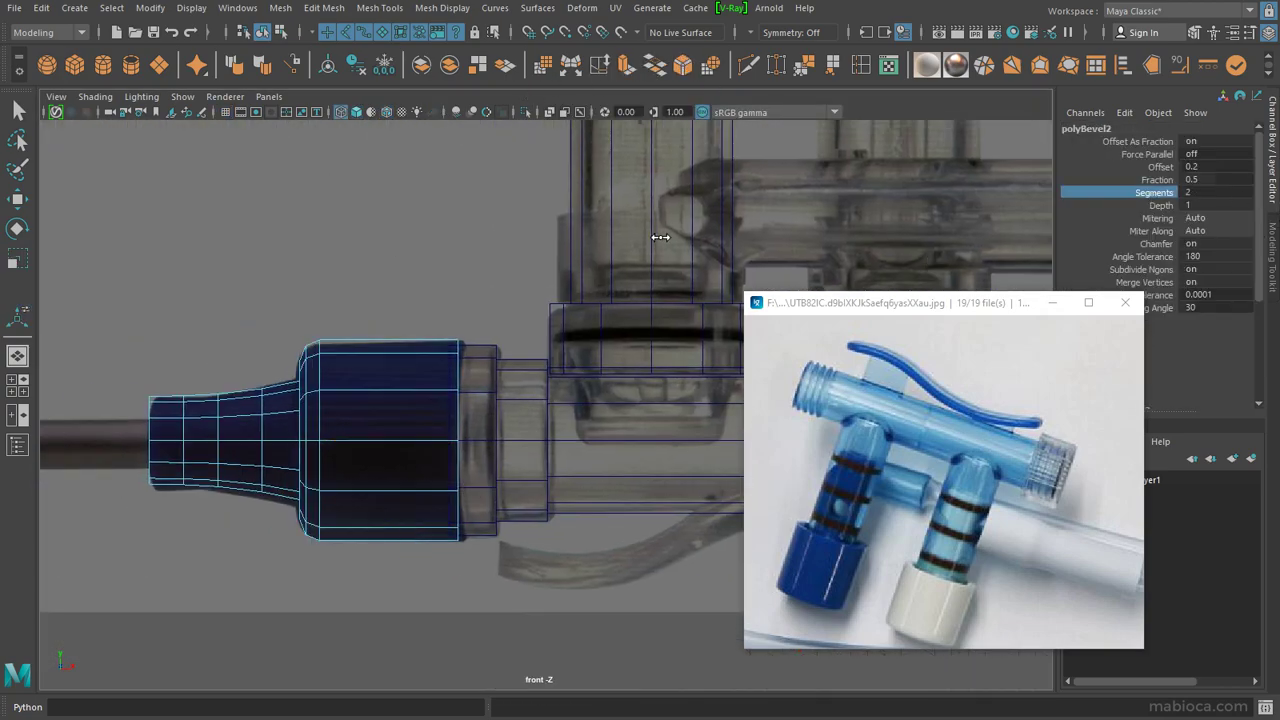
key("space")
key("space")
mouse_move(465, 326)
left_mouse_down("alt")
mouse_move(429, 357)
mouse_move(543, 486)
mouse_move(571, 400)
left_mouse_up("alt")
Step: Extrude the vertical cylinder's bottom faces and pull them down into the main tube
key("ctrl+e")
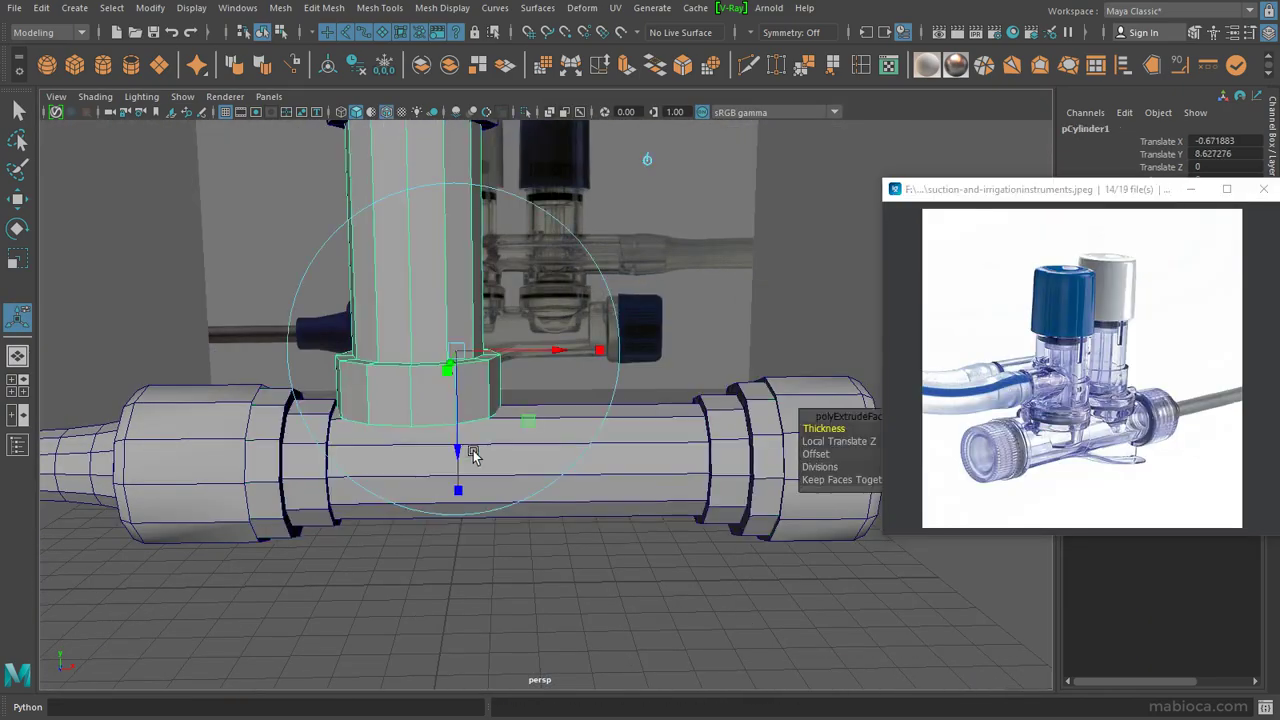
mouse_move(474, 455)
left_mouse_down("alt")
mouse_move(497, 431)
mouse_move(491, 371)
left_mouse_up("alt")
right_click_drag(471, 290, 469, 342)
key("ctrl+z")
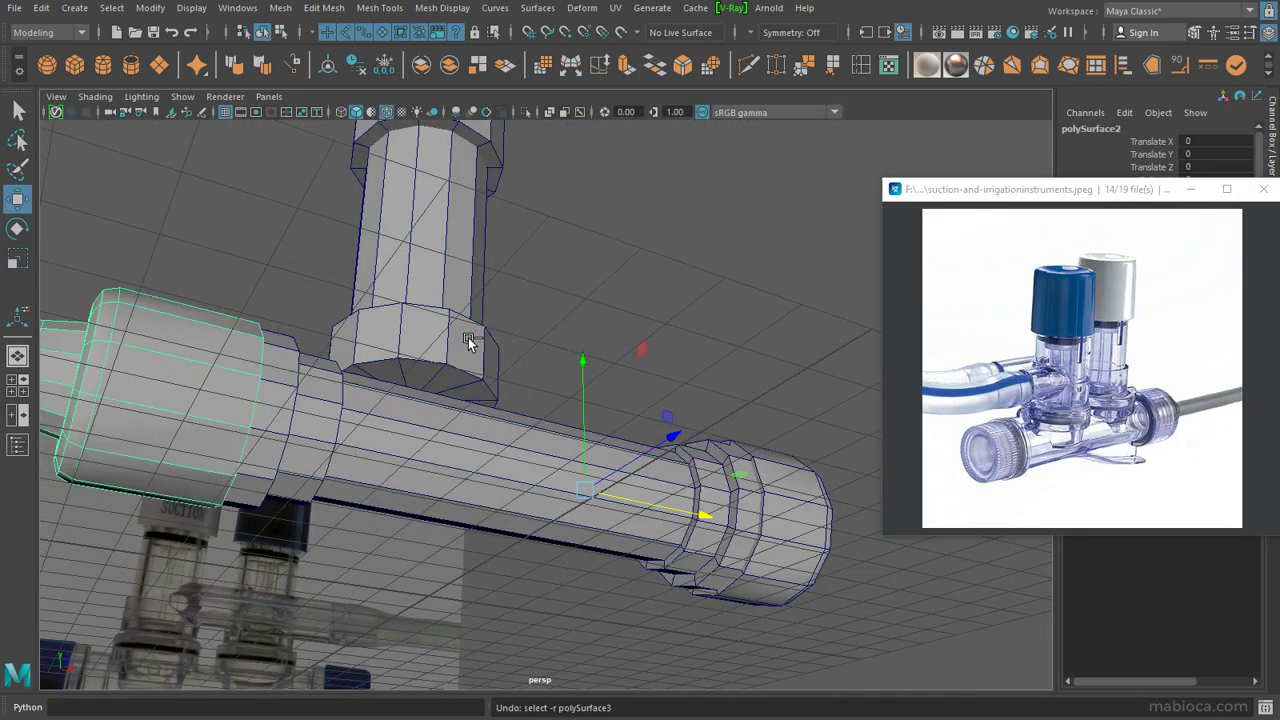
left_click_drag(469, 342, 455, 300, "alt")
key("space")
key("space")
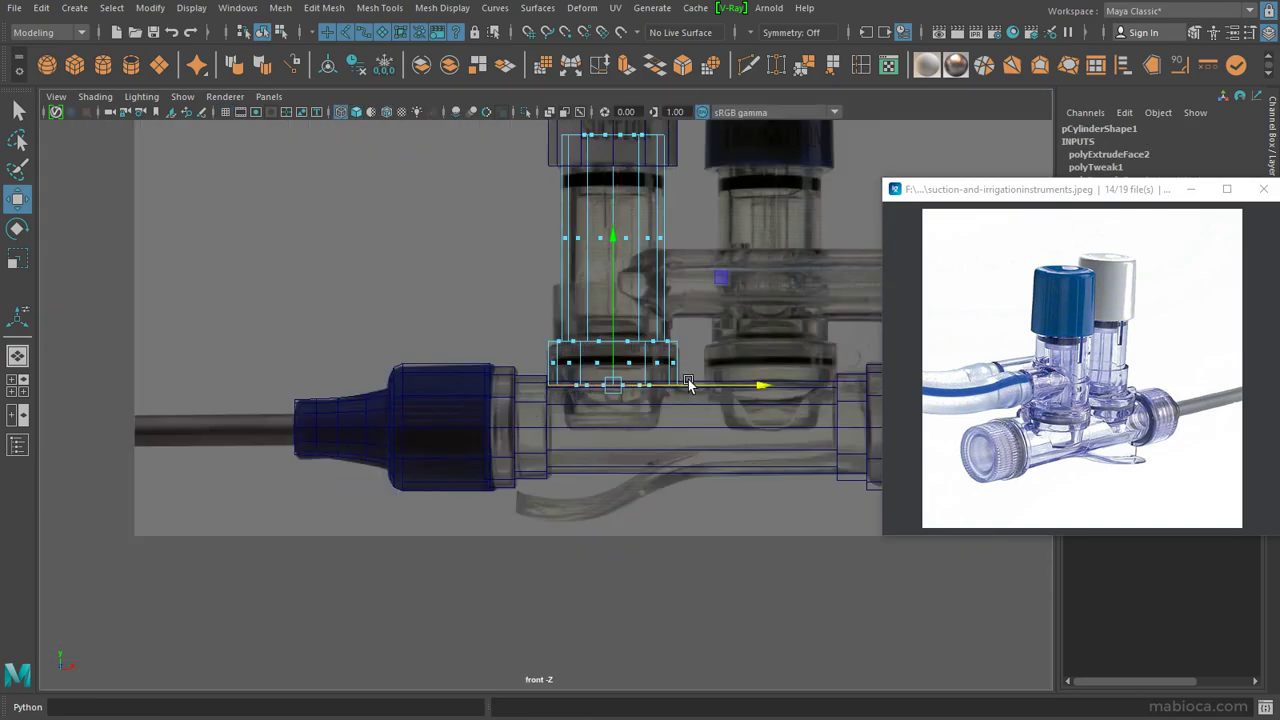
key("space")
scroll(771, 348, "up", 3)
mouse_move(771, 348)
left_mouse_down("alt")
mouse_move(709, 286)
mouse_move(826, 103)
left_mouse_up("alt")
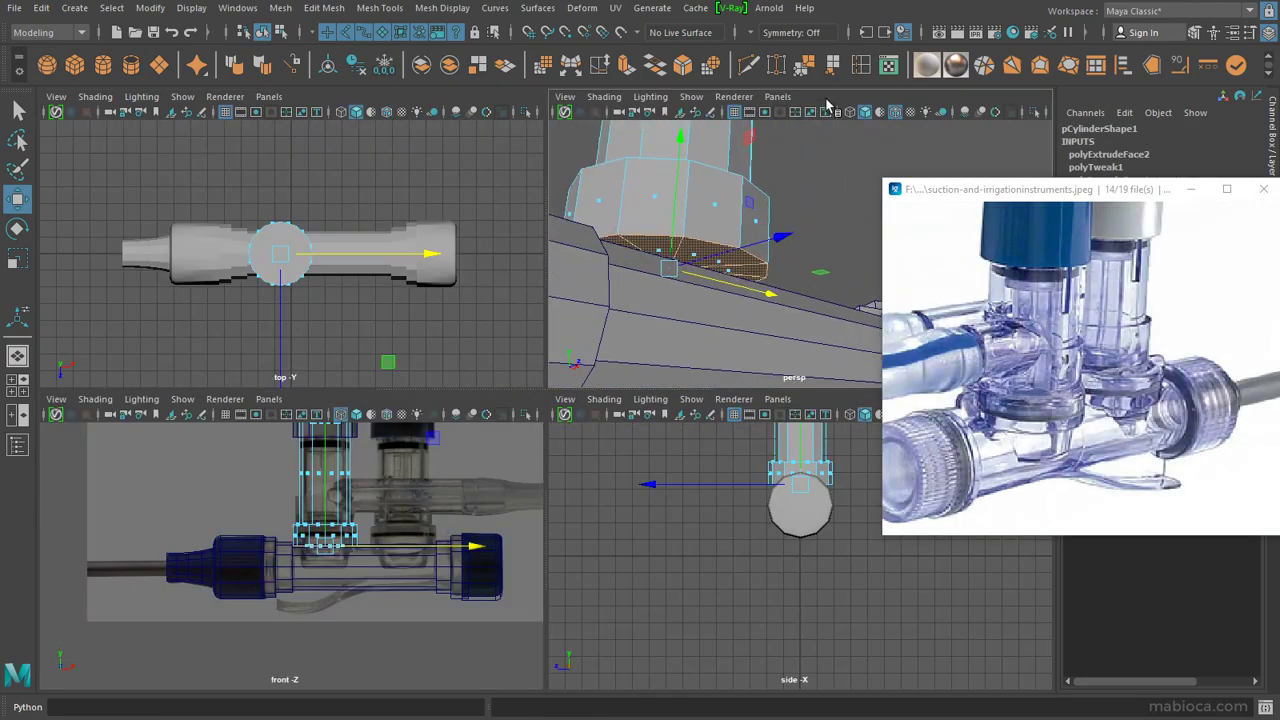
key("ctrl+e")
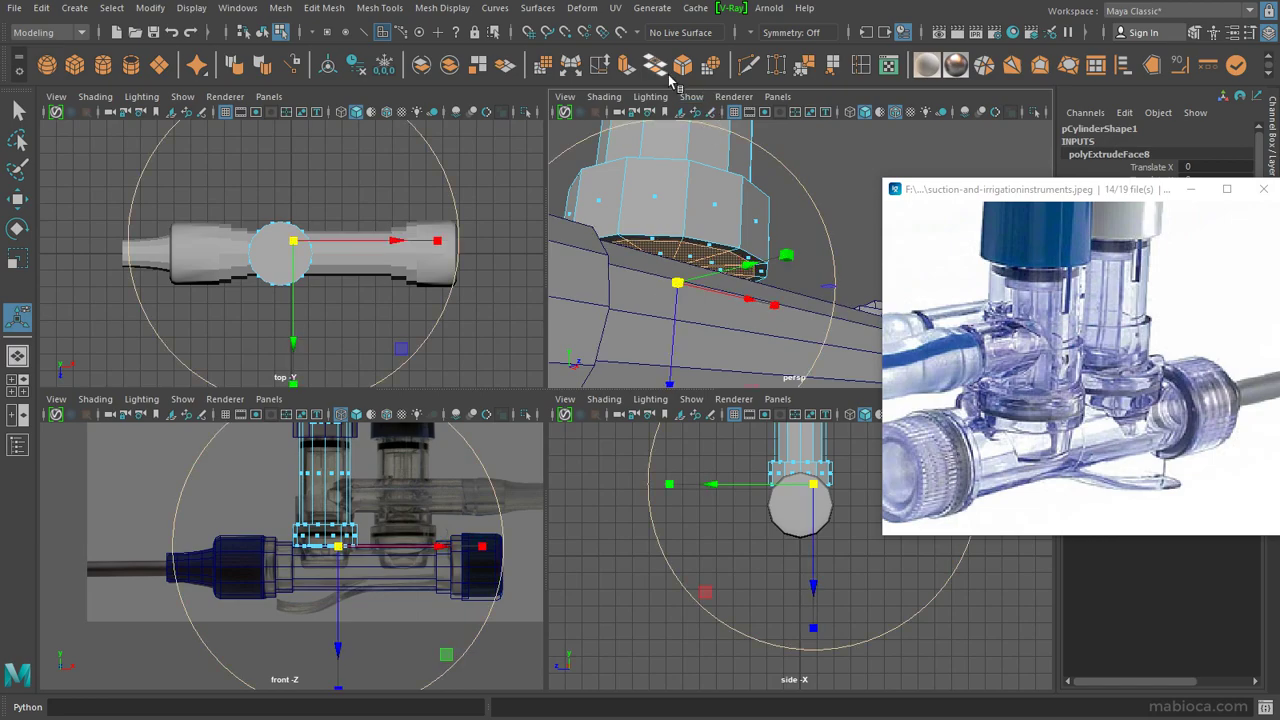
left_click_drag(668, 291, 675, 398)
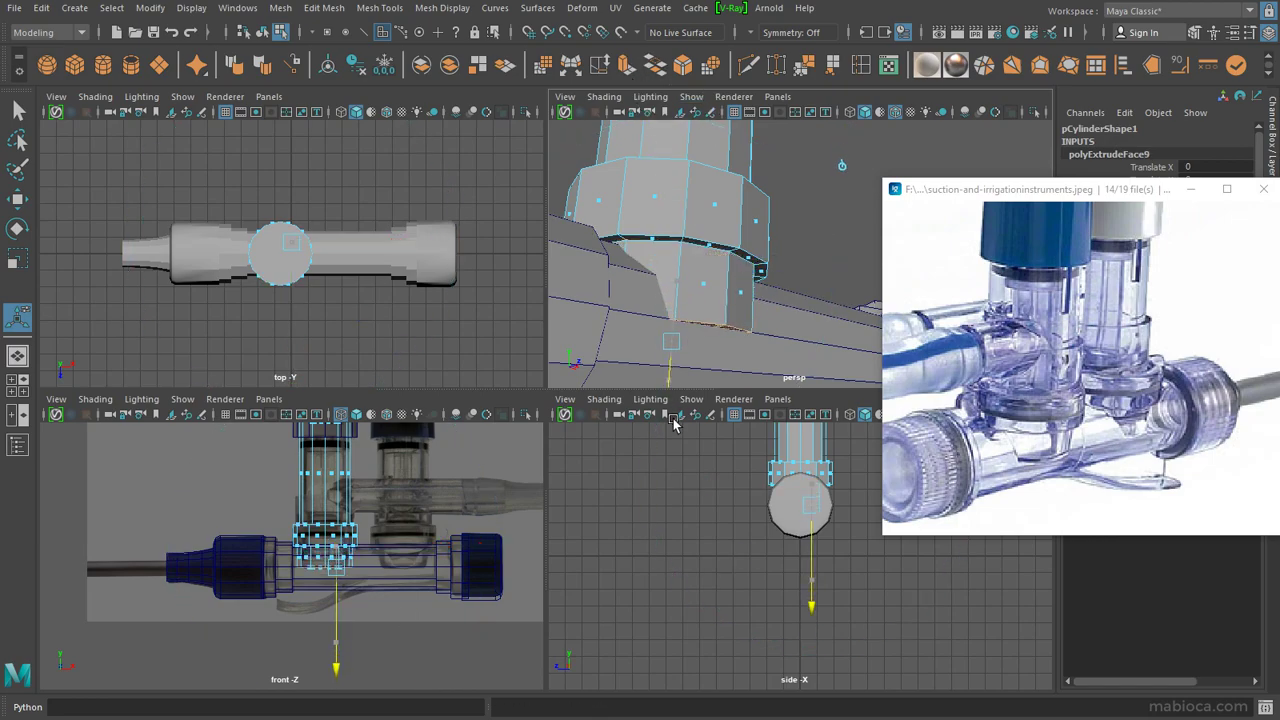
Step: Bevel the edge loops of the cylinder's widened base collar, moving the reference window aside
left_click_drag(853, 177, 802, 139, "alt")
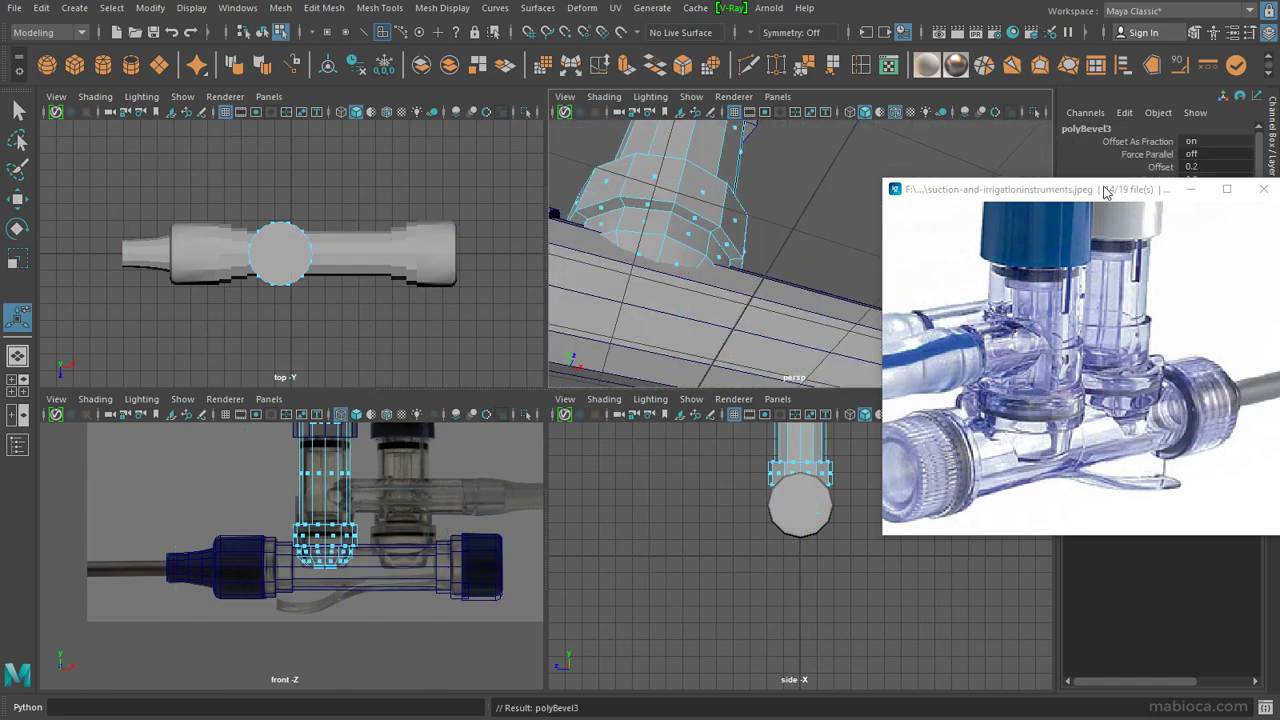
left_click_drag(1106, 192, 1022, 323)
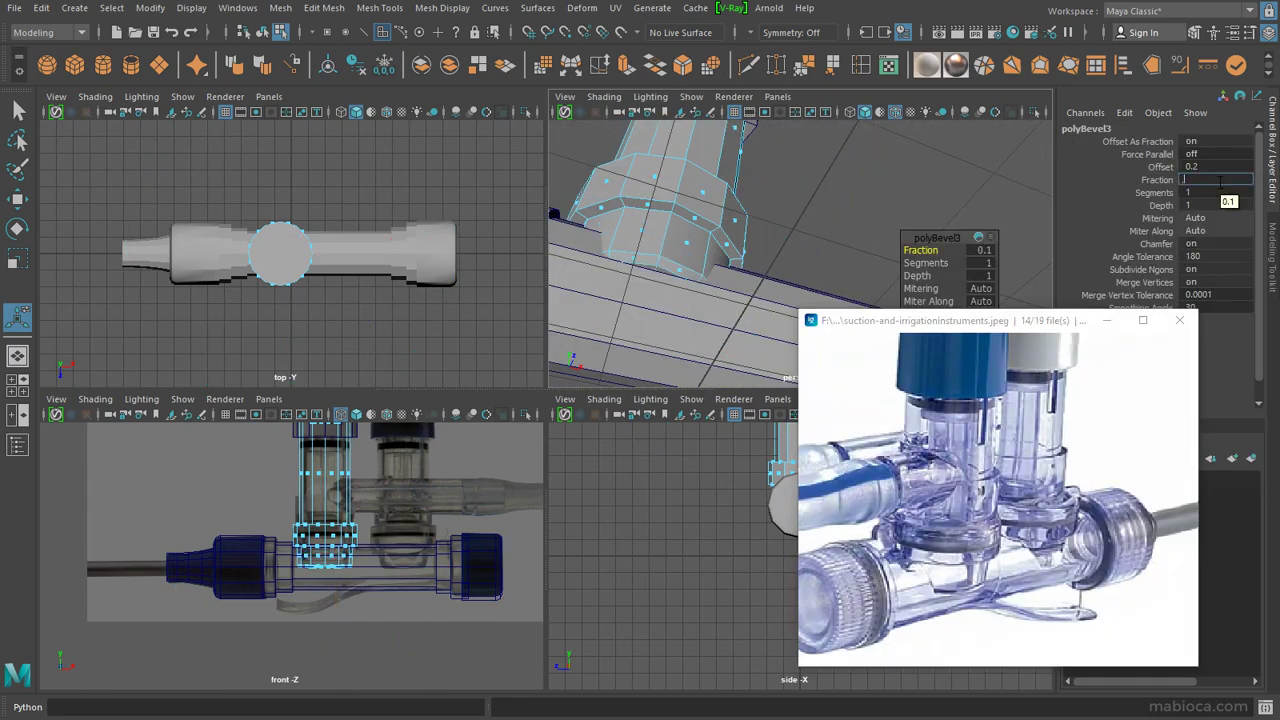
left_click_drag(712, 194, 702, 306, "alt")
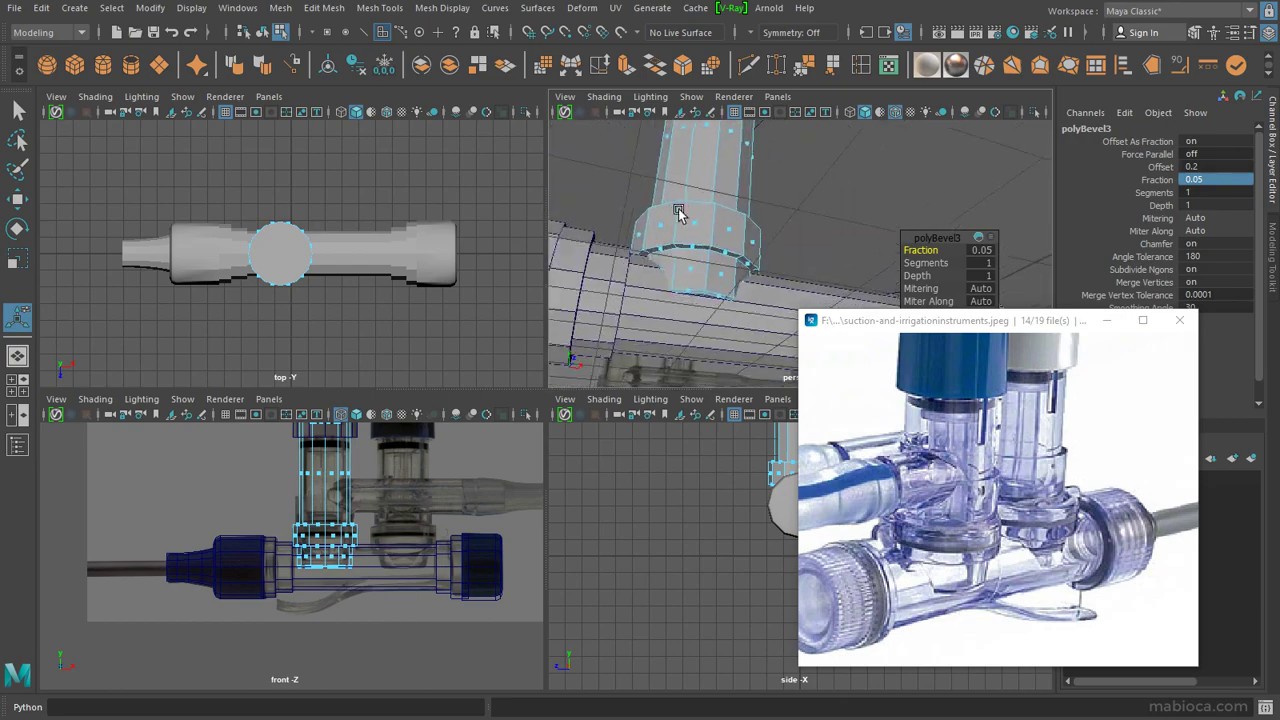
key("q")
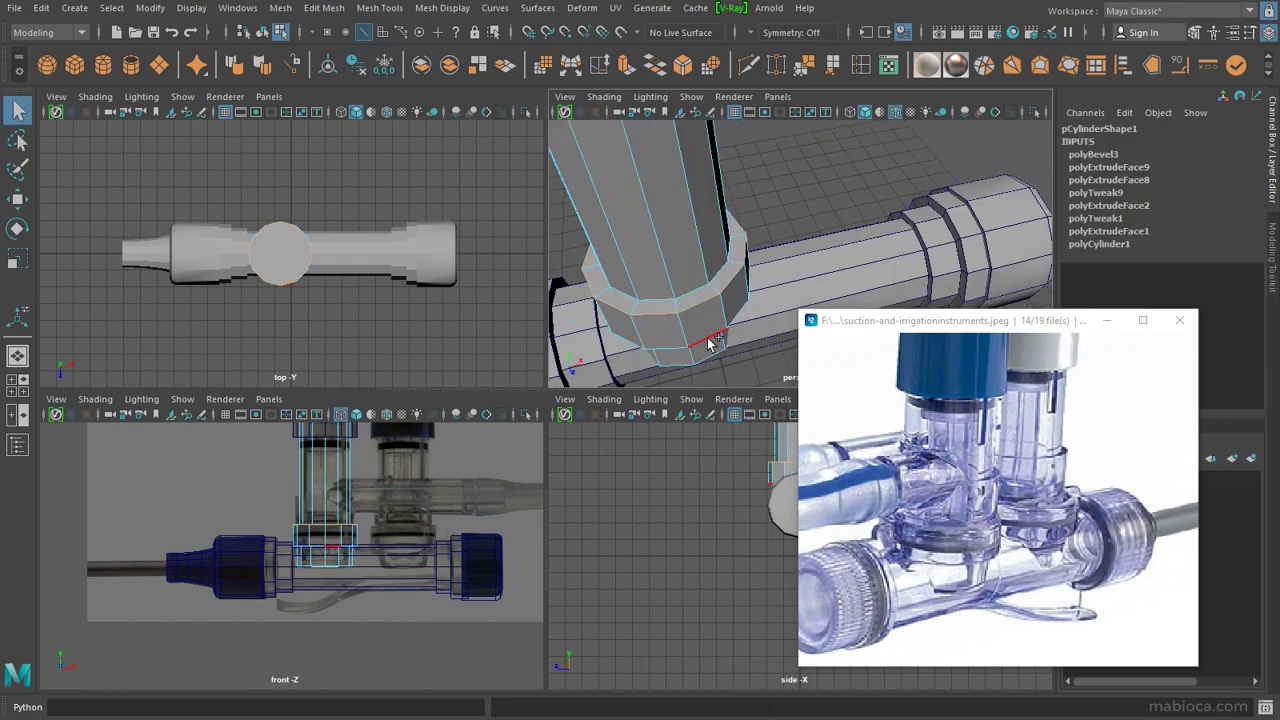
mouse_move(710, 343)
left_mouse_down("alt")
mouse_move(689, 266)
mouse_move(688, 300)
left_mouse_up("alt")
key("ctrl+b")
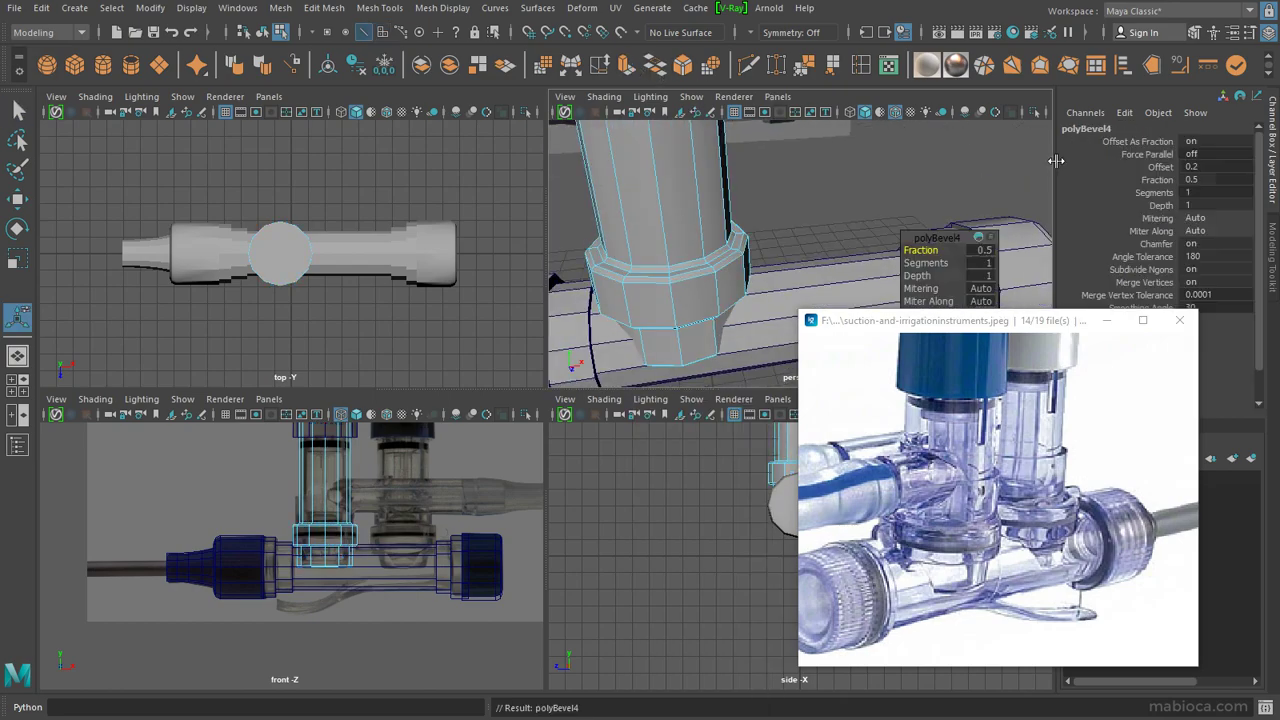
left_click_drag(780, 250, 843, 278, "alt")
key("q")
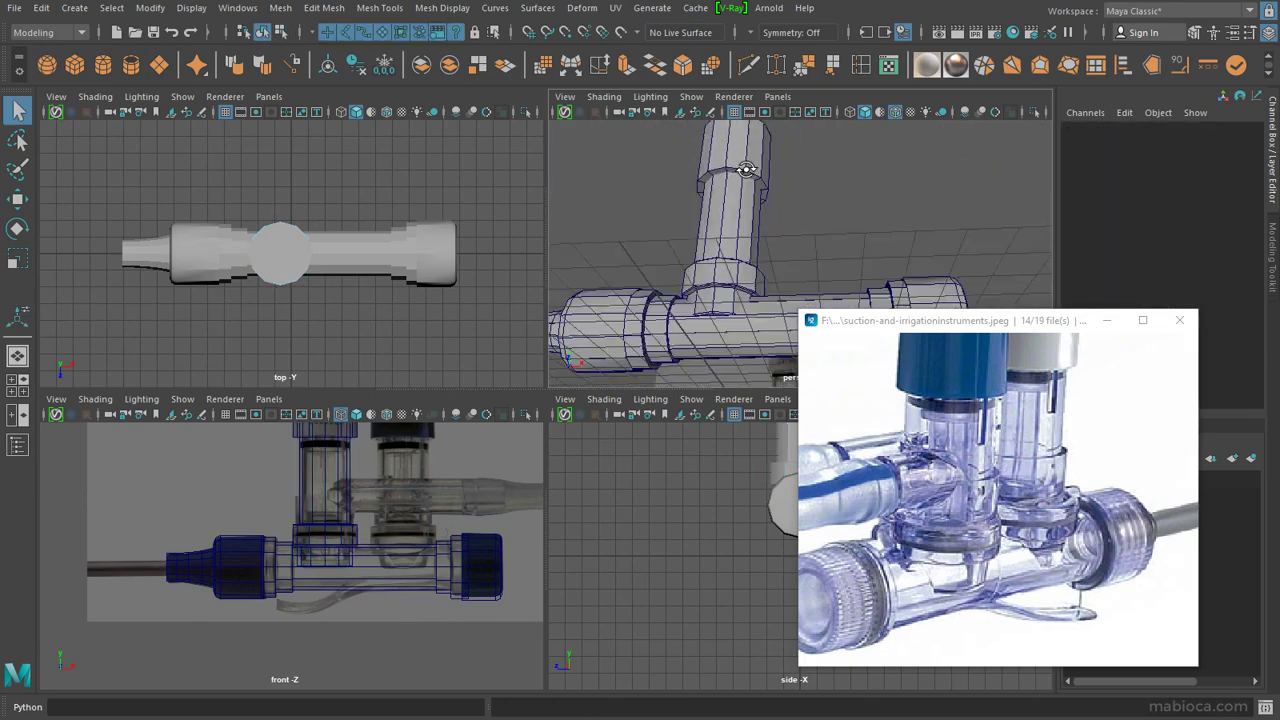
left_click_drag(1020, 310, 1139, 269)
left_click_drag(800, 280, 738, 279, "alt")
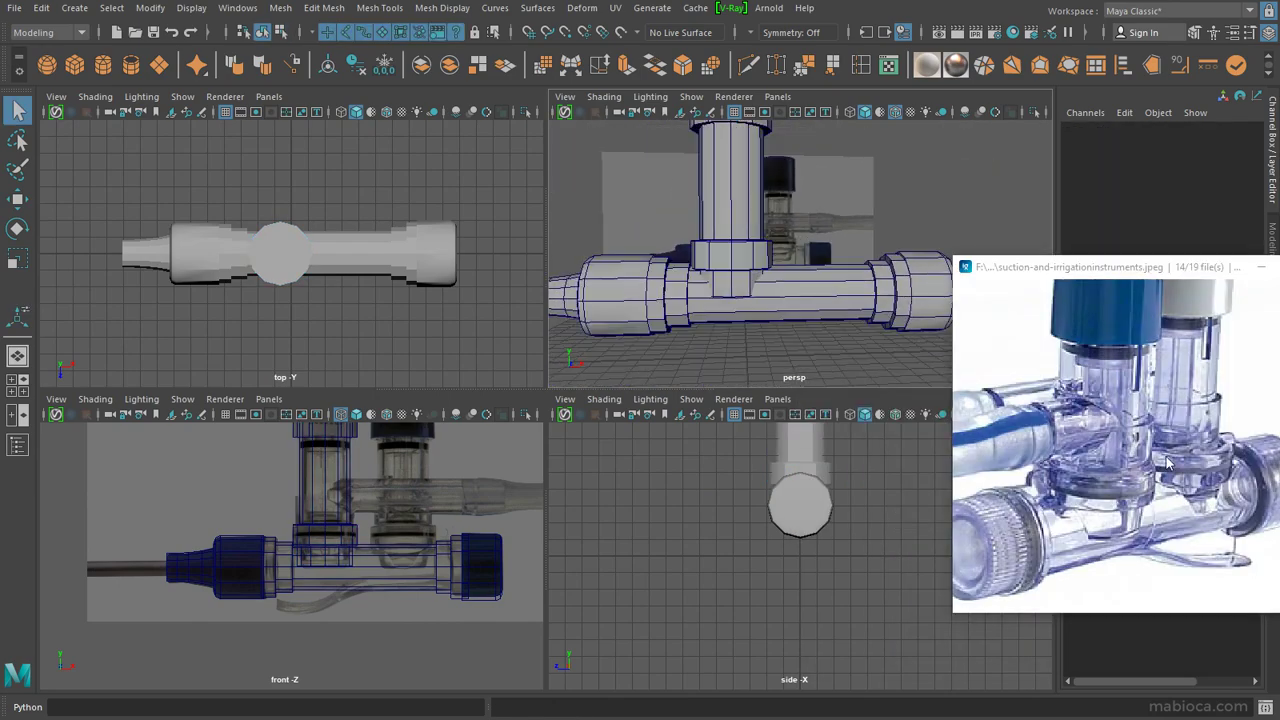
scroll(1110, 450, "up", 2)
Step: Duplicate the vertical tube, rotate the copy to Rotate Z -270, and slide it toward IRRIGATION
left_click(738, 279)
key("space")
scroll(737, 477, "up", 5)
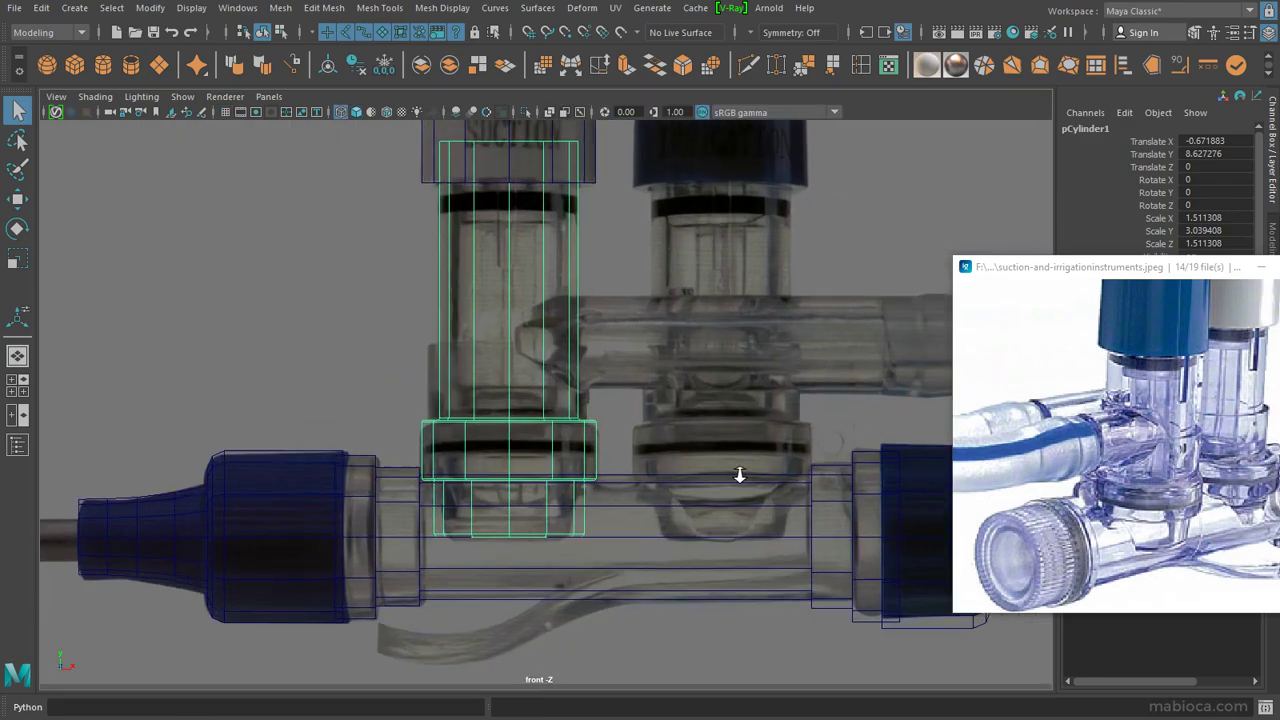
key("e")
left_click_drag(640, 210, 655, 305)
middle_click_drag(326, 231, 314, 287, "alt")
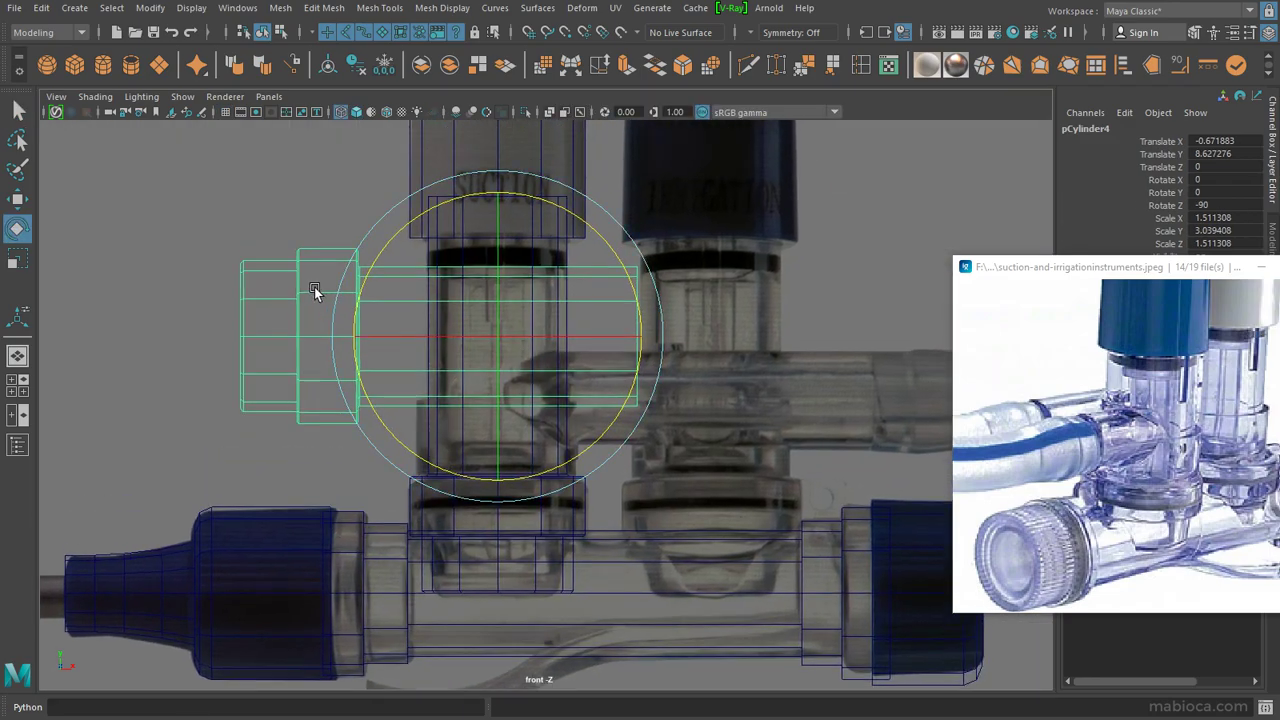
middle_click_drag(466, 294, 537, 350, "alt")
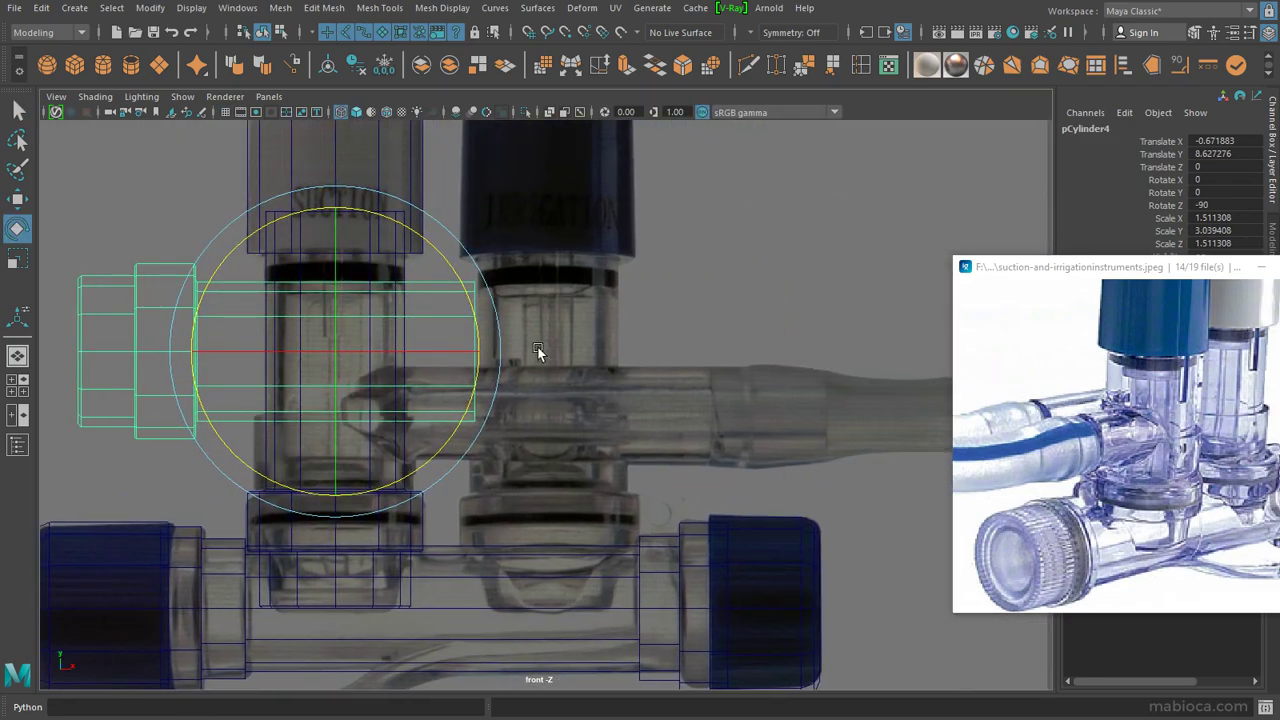
left_click_drag(422, 240, 343, 434)
key("w")
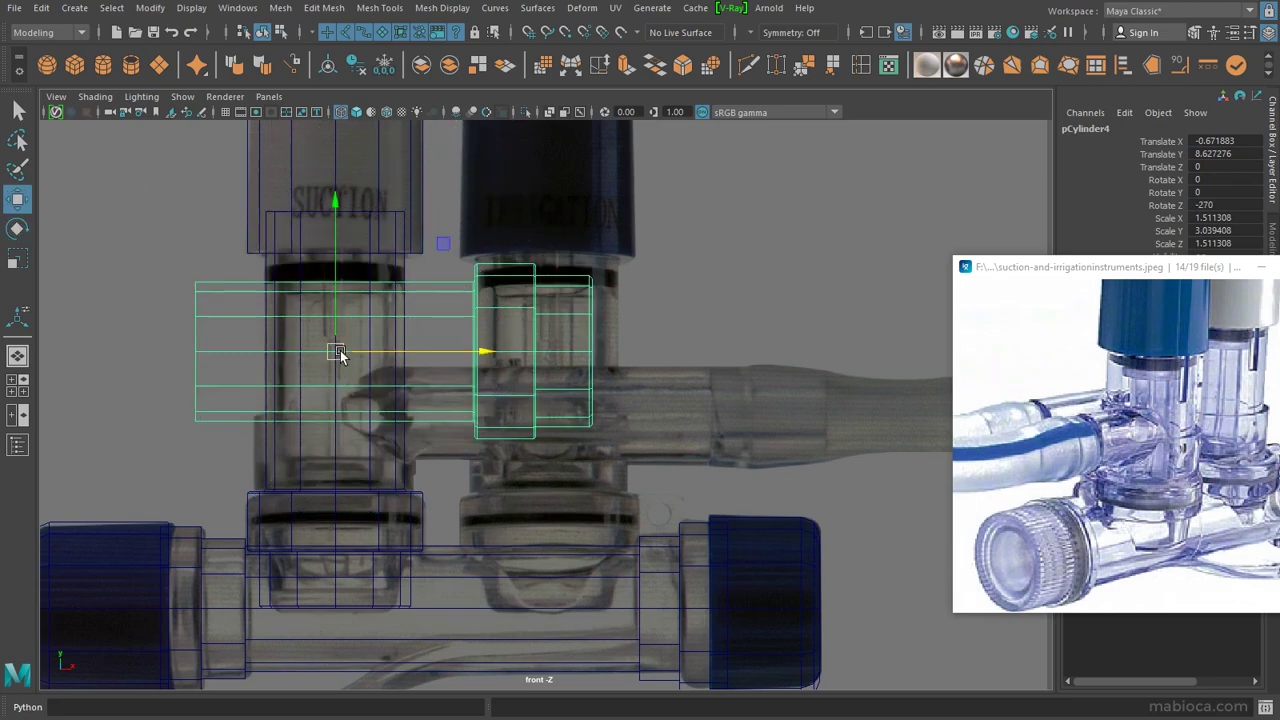
left_click_drag(336, 352, 515, 404)
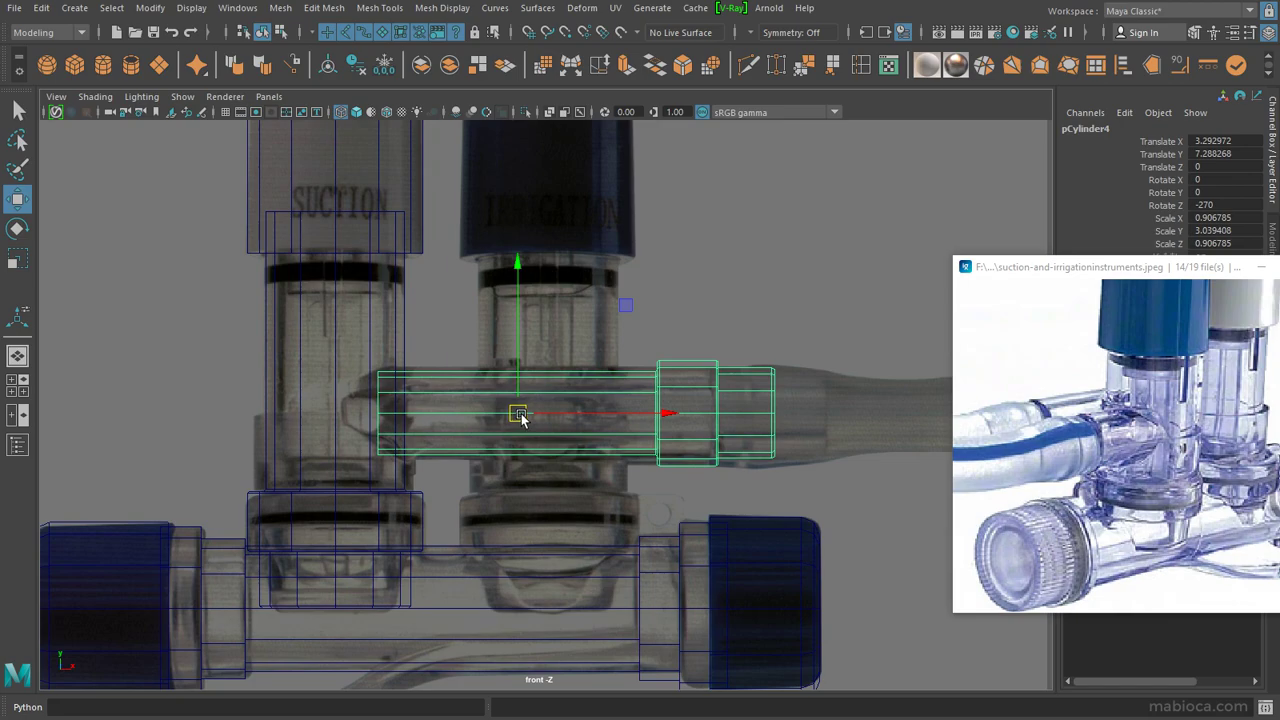
Step: Delete the two extra edge loops from the horizontal side tube
key("F10")
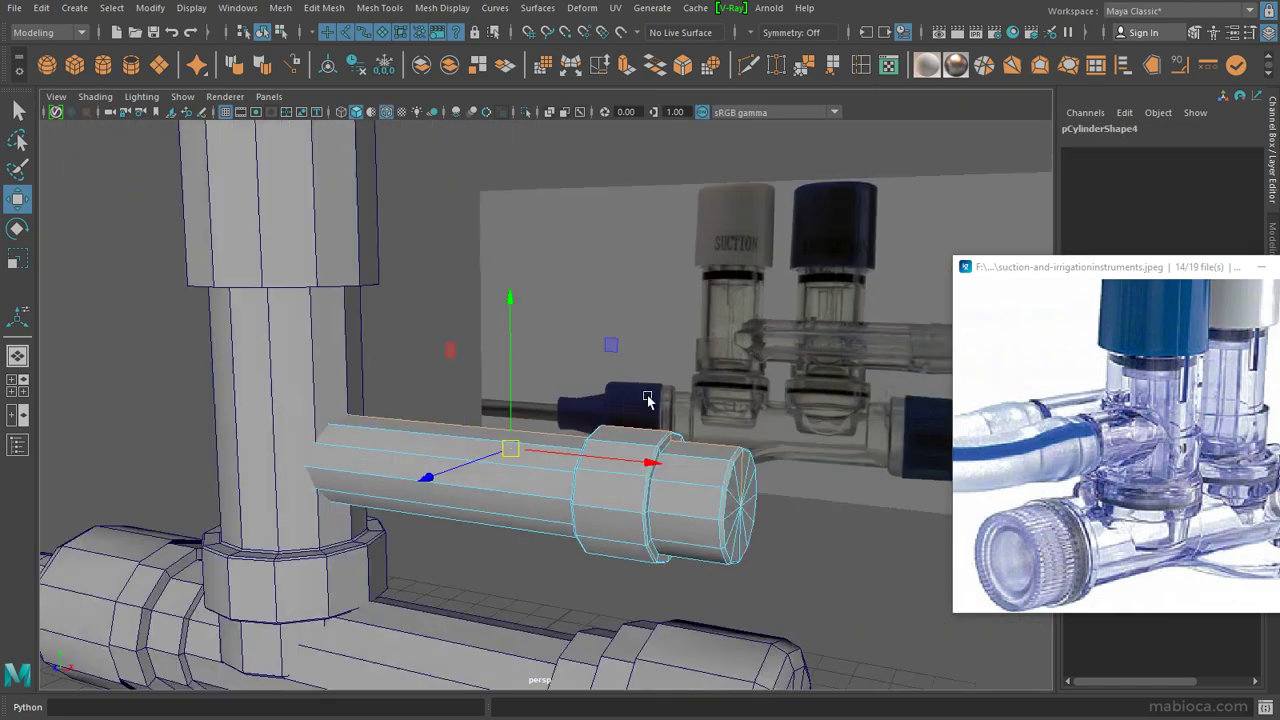
mouse_move(648, 400)
left_mouse_down("alt")
mouse_move(700, 455)
mouse_move(768, 480)
left_mouse_up("alt")
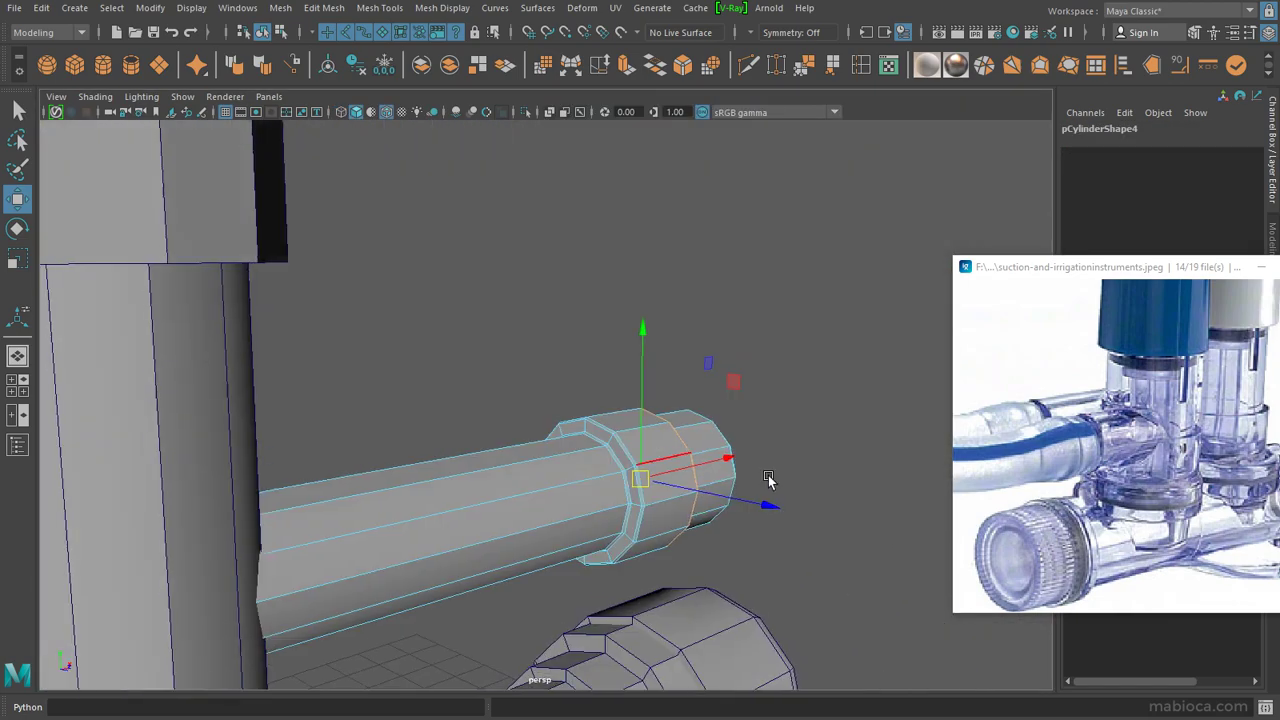
key("ctrl+Delete")
mouse_move(668, 466)
left_mouse_down("alt")
mouse_move(591, 457)
mouse_move(593, 508)
left_mouse_up("alt")
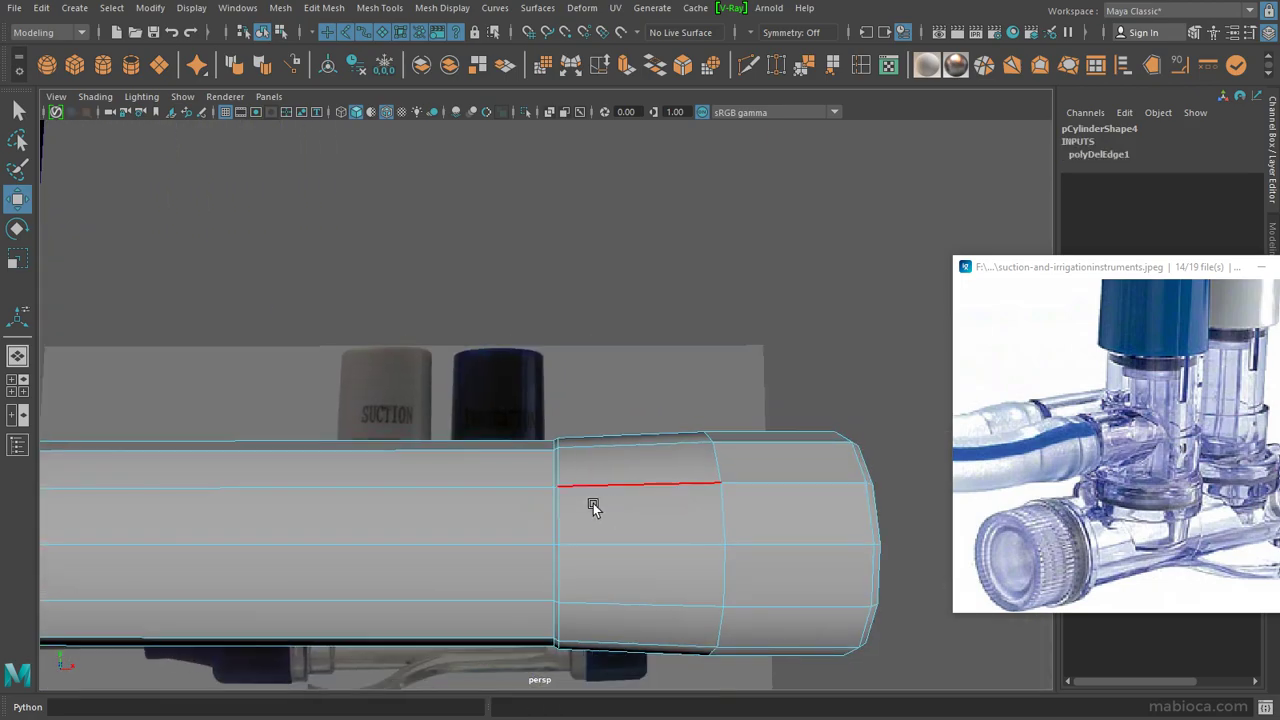
Step: Move and scale the side tube's end vertices to shorten it into a narrower stepped tip
key("F9")
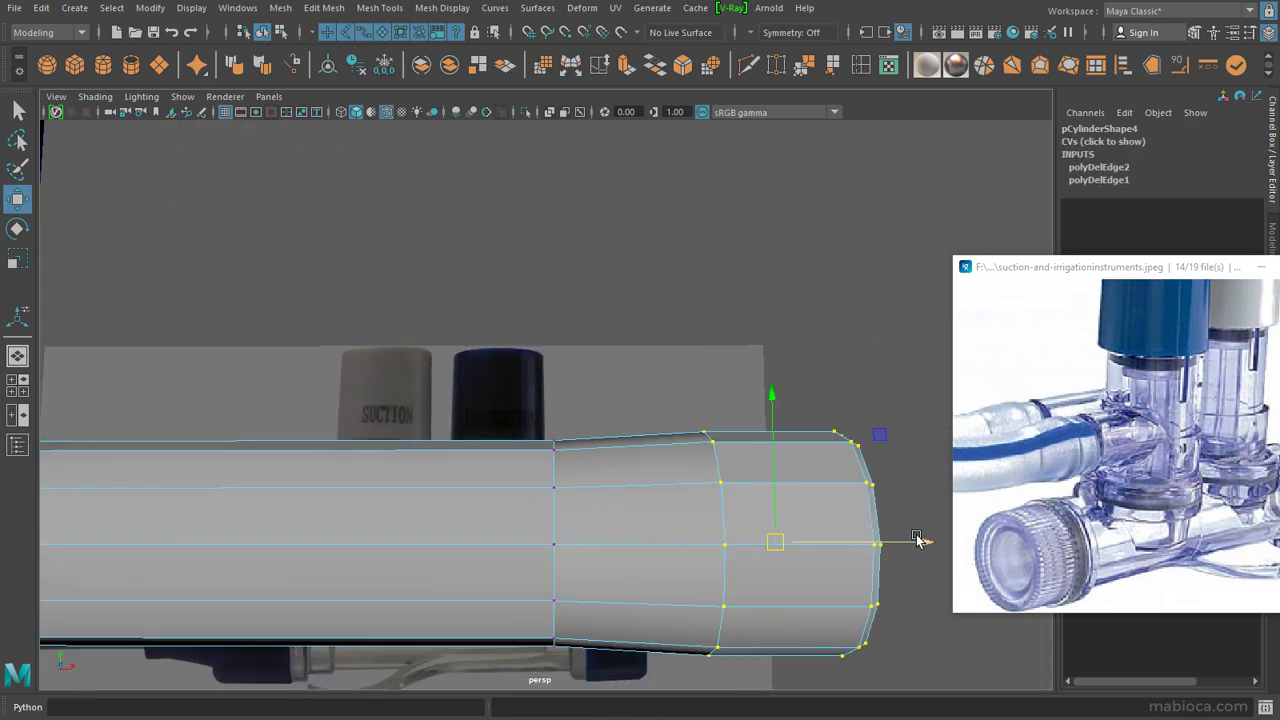
mouse_move(918, 540)
left_mouse_down()
mouse_move(777, 534)
mouse_move(591, 400)
mouse_move(580, 471)
mouse_move(606, 487)
left_mouse_up()
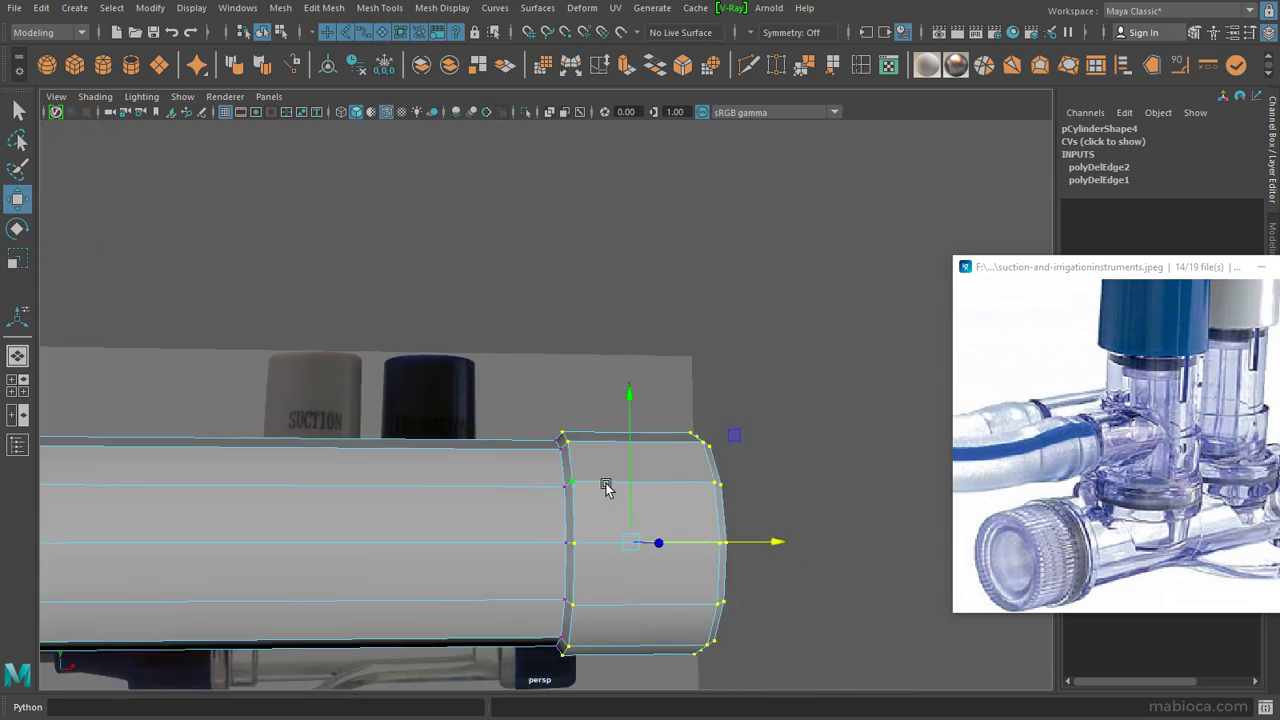
key("r")
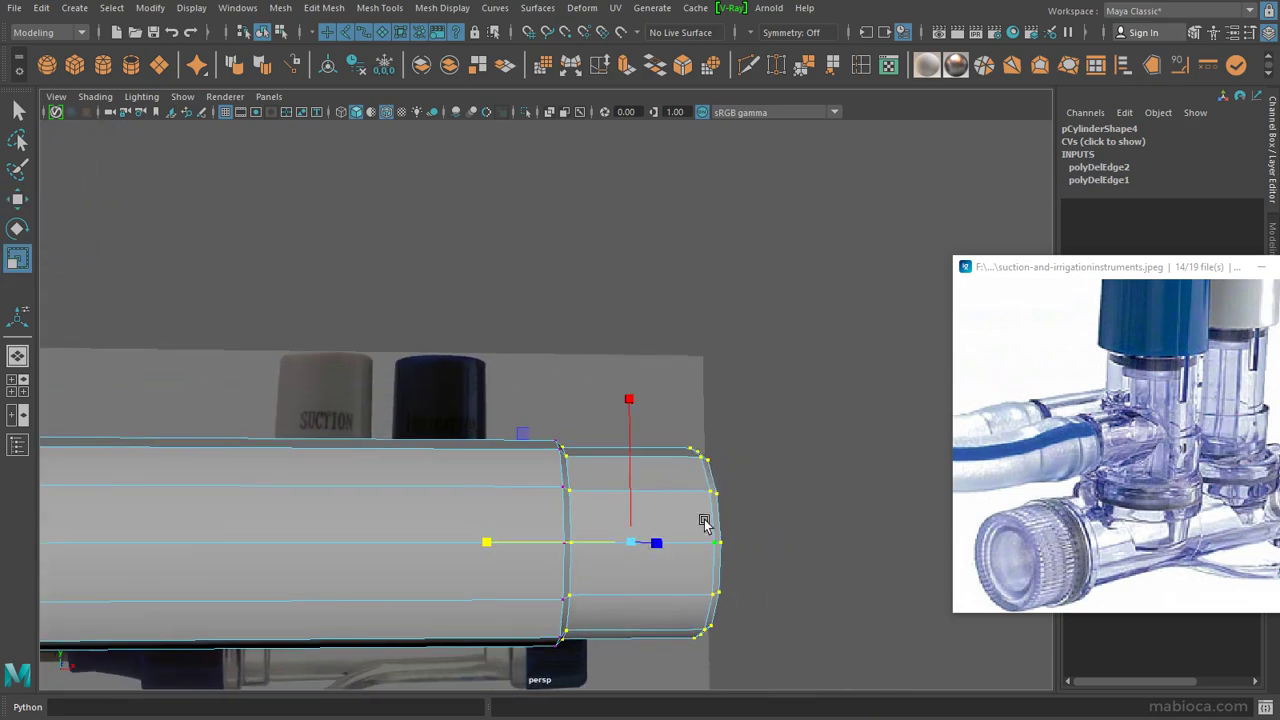
left_click_drag(704, 521, 600, 553, "alt")
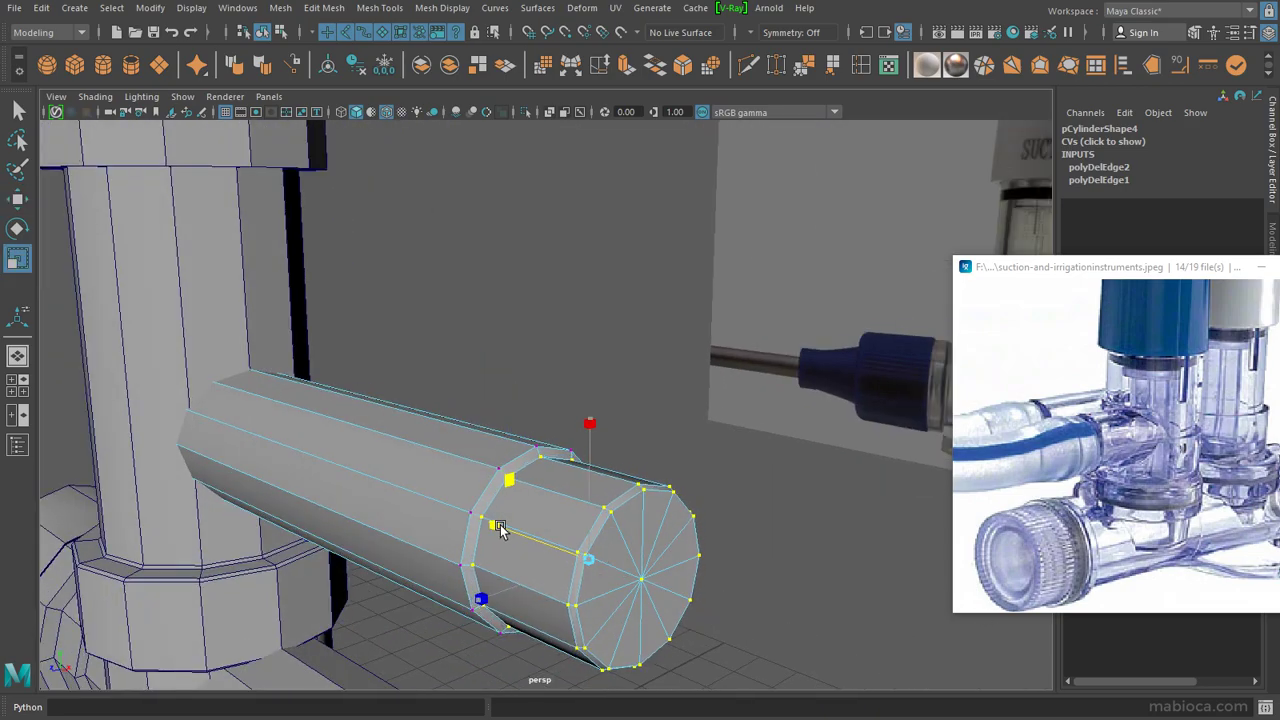
left_click_drag(500, 530, 614, 480, "alt")
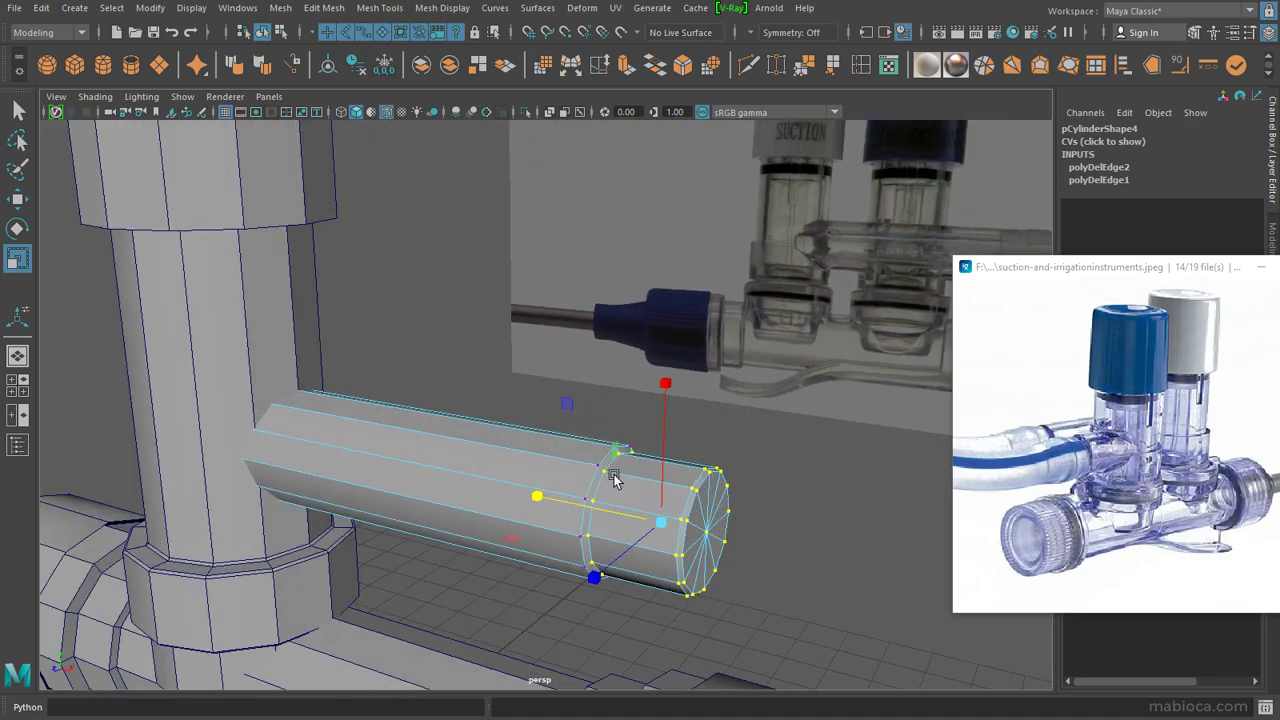
key("F8")
key("w")
key("space")
key("space")
mouse_move(420, 452)
left_mouse_down("alt")
mouse_move(310, 413)
mouse_move(389, 397)
left_mouse_up("alt")
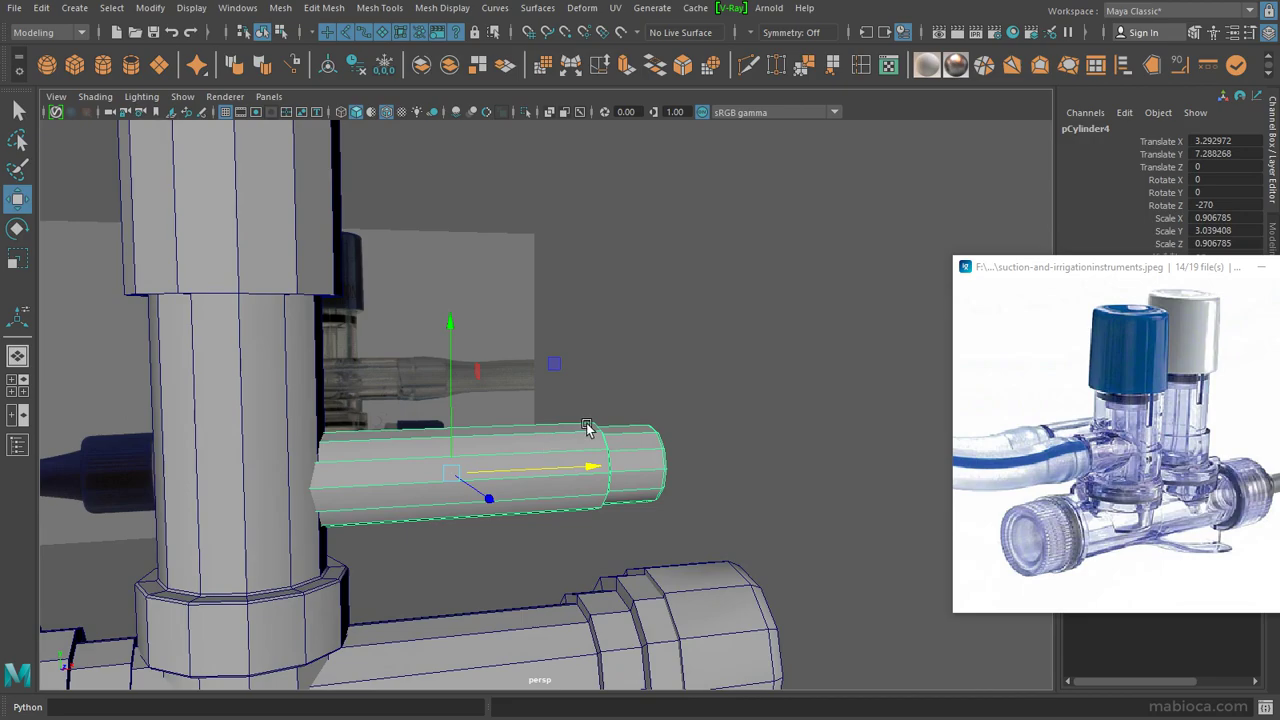
left_click_drag(587, 428, 446, 314, "alt")
Step: Extrude the vertical tube's top face ring outward into a wider cap, checked in front view
left_click(446, 314)
key("4")
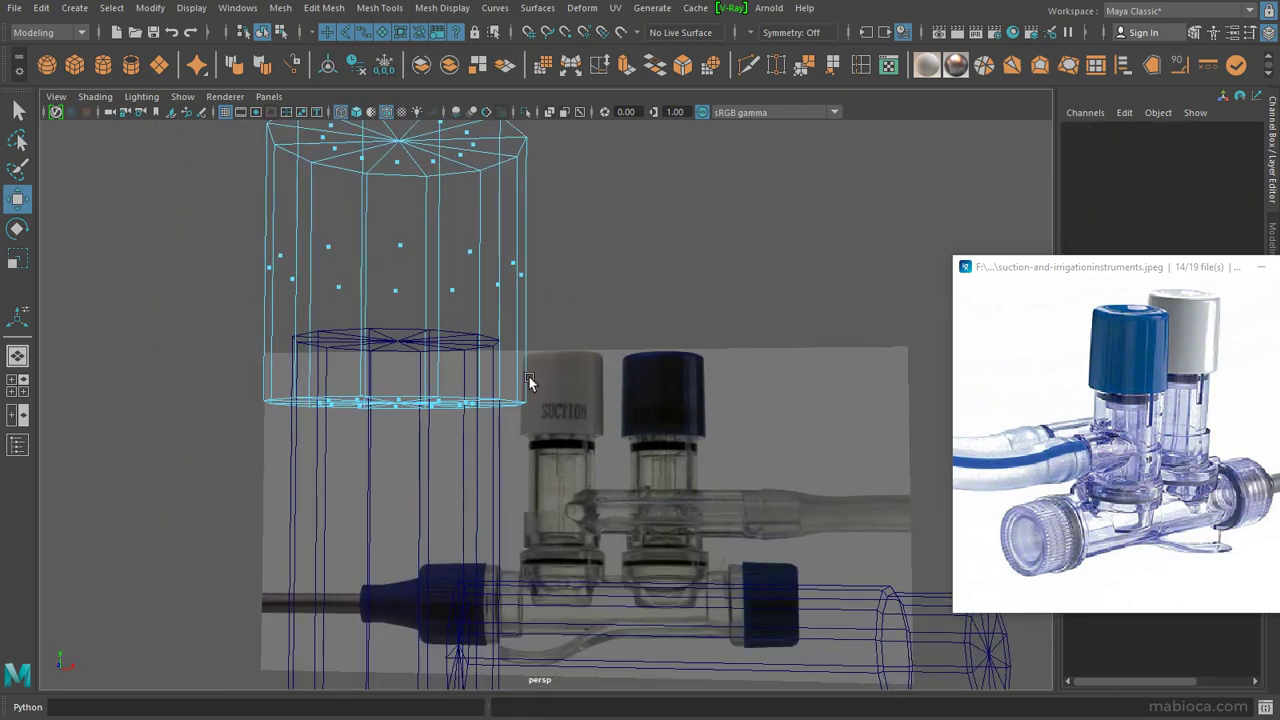
left_click(529, 382)
left_click_drag(529, 382, 479, 489, "alt")
key("5")
key("ctrl+e")
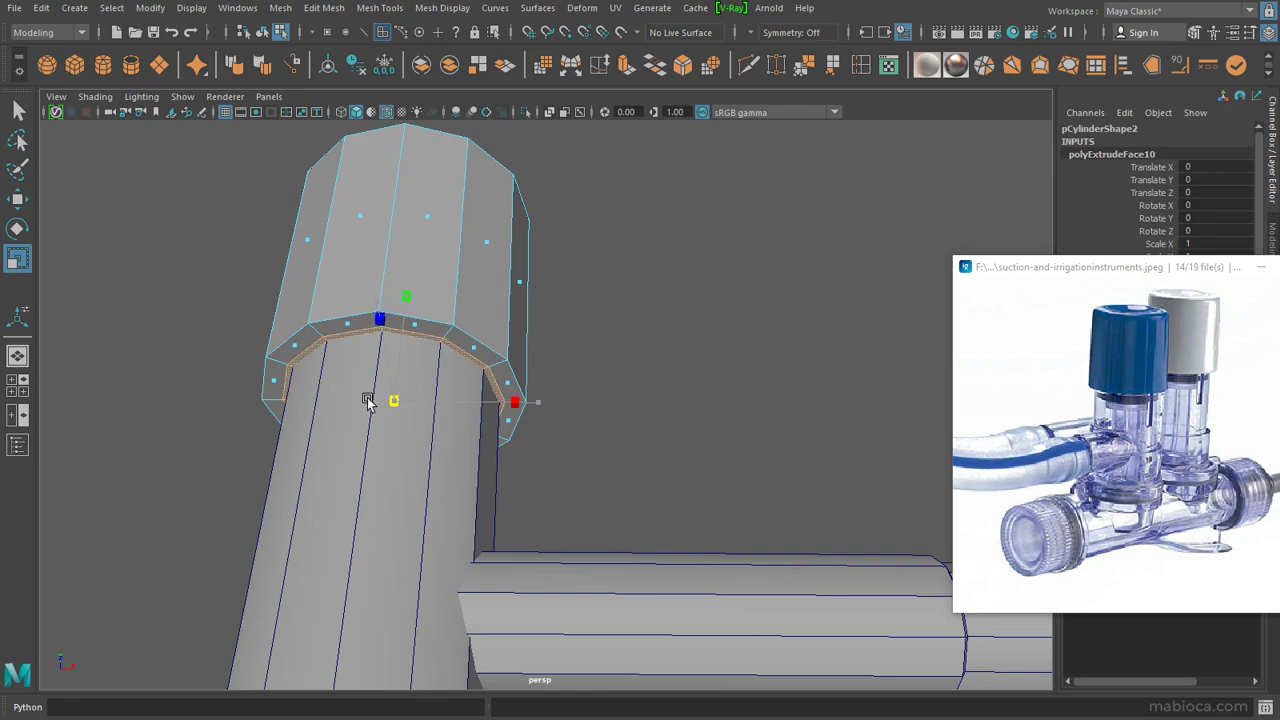
key("space")
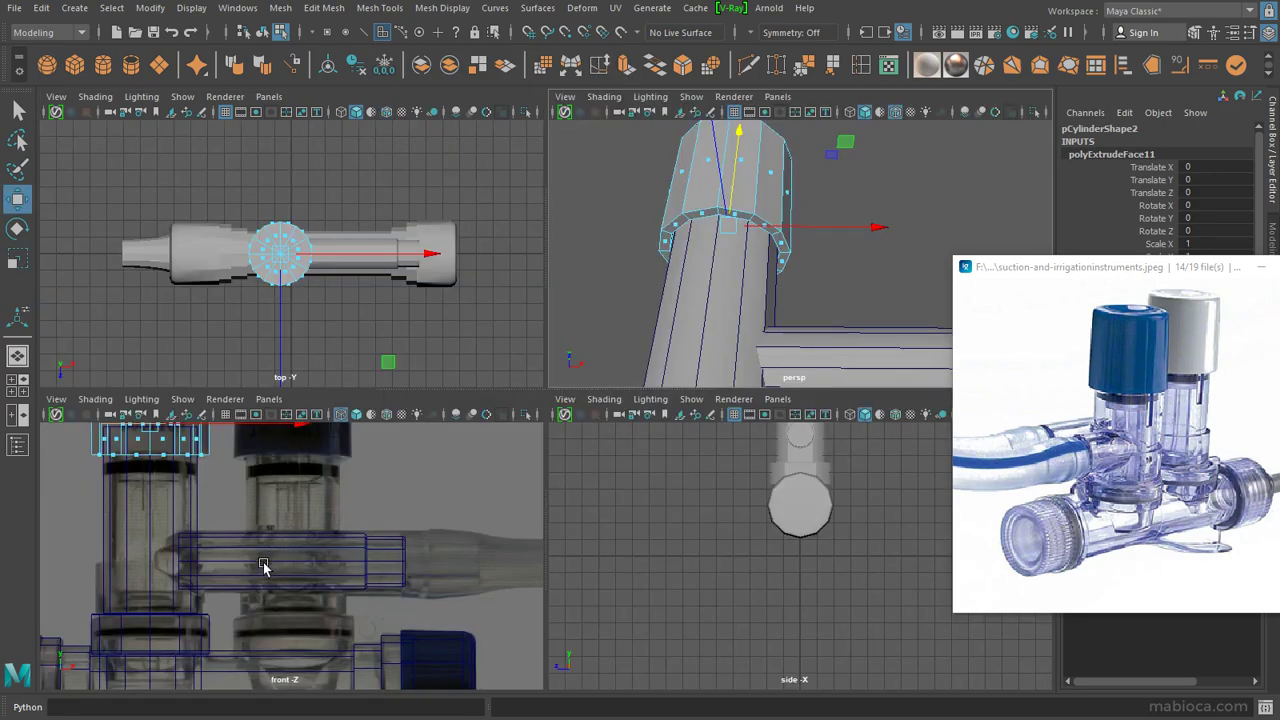
key("space")
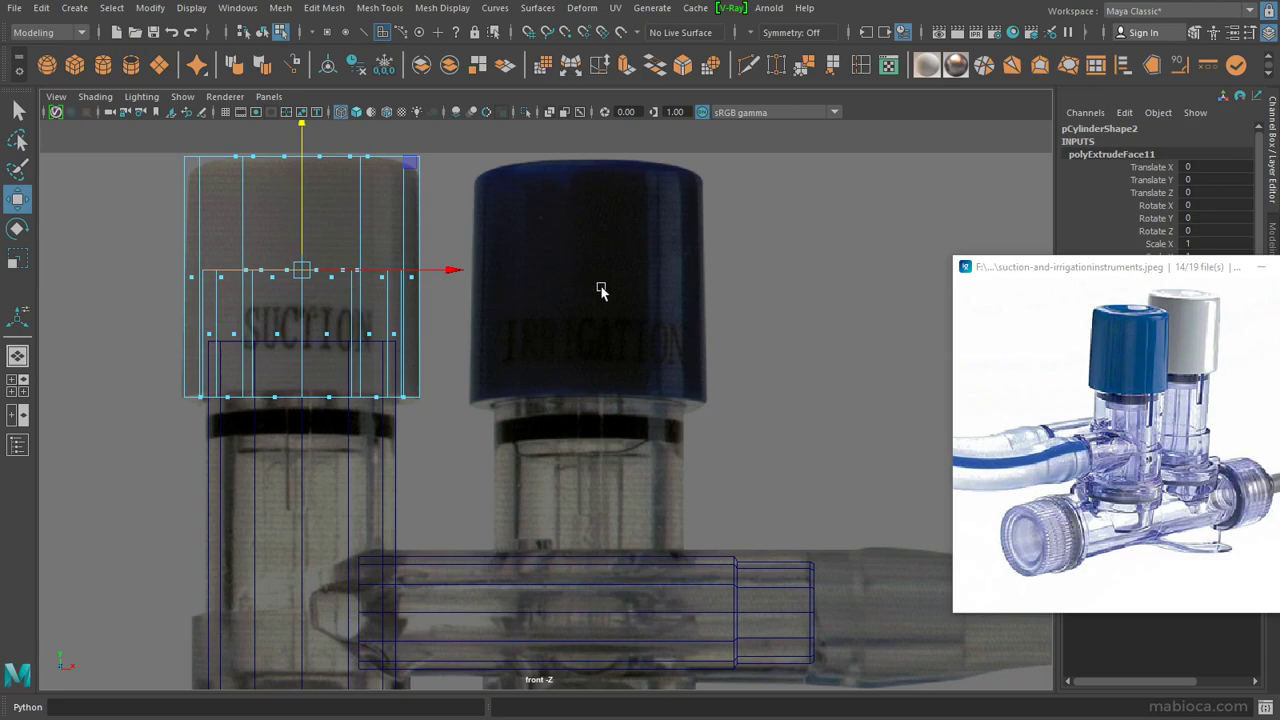
key("space")
key("space")
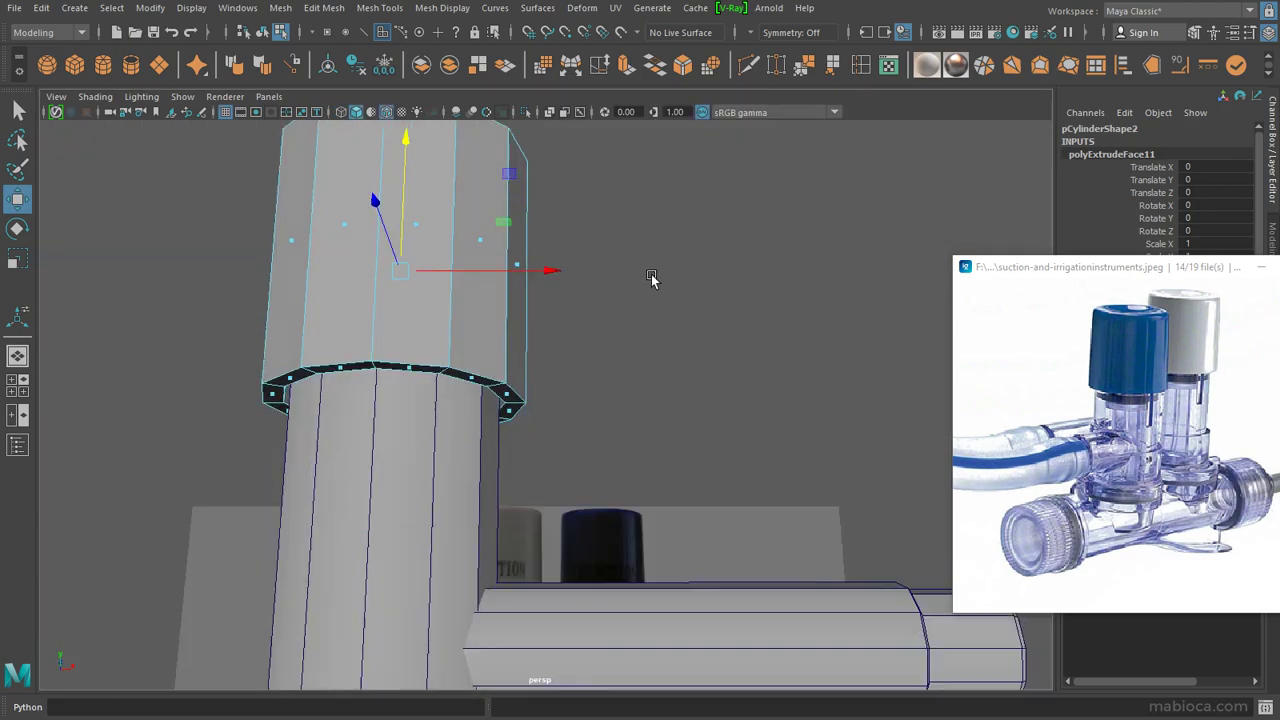
Step: Bevel the top cap's edges with Fraction 0.5
mouse_move(652, 277)
left_mouse_down("alt")
mouse_move(566, 346)
mouse_move(552, 269)
left_mouse_up("alt")
key("ctrl+b")
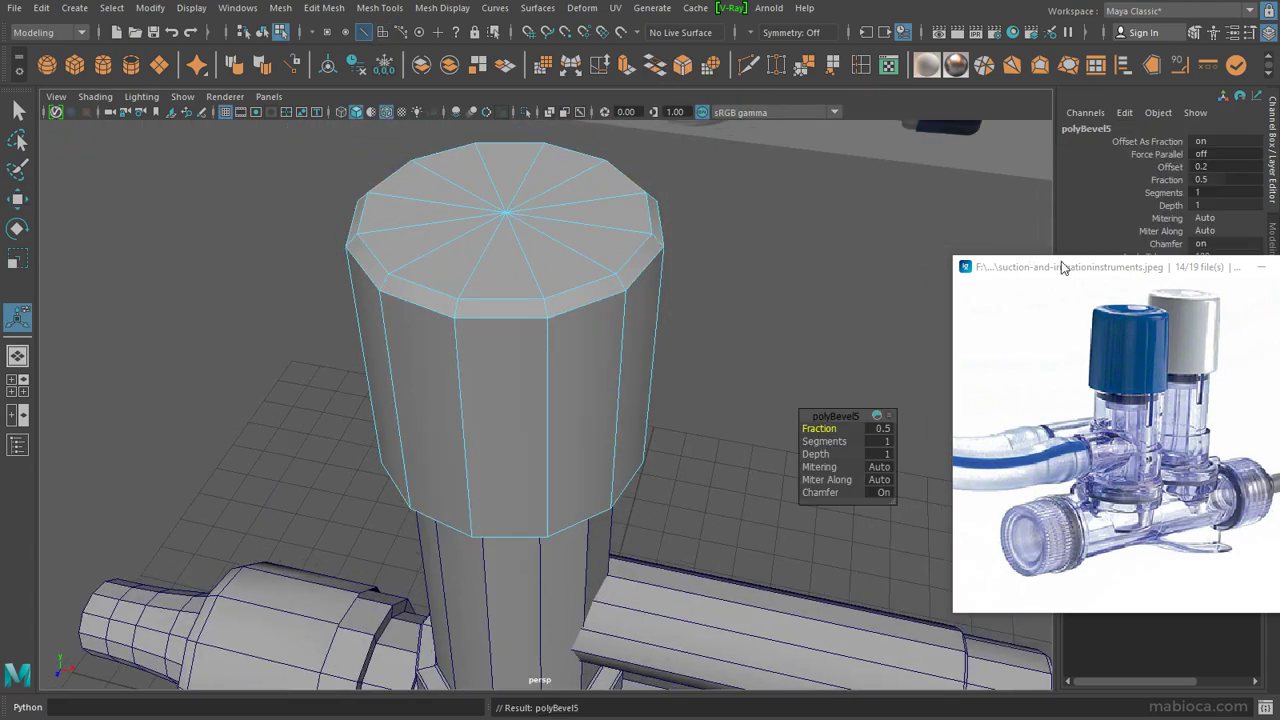
mouse_move(626, 359)
left_mouse_down("alt")
mouse_move(700, 400)
mouse_move(710, 388)
left_mouse_up("alt")
left_click(709, 403)
scroll(709, 403, "down", 3)
scroll(1176, 390, "up", 3)
mouse_move(560, 400)
left_mouse_down("alt")
mouse_move(491, 391)
mouse_move(503, 318)
left_mouse_up("alt")
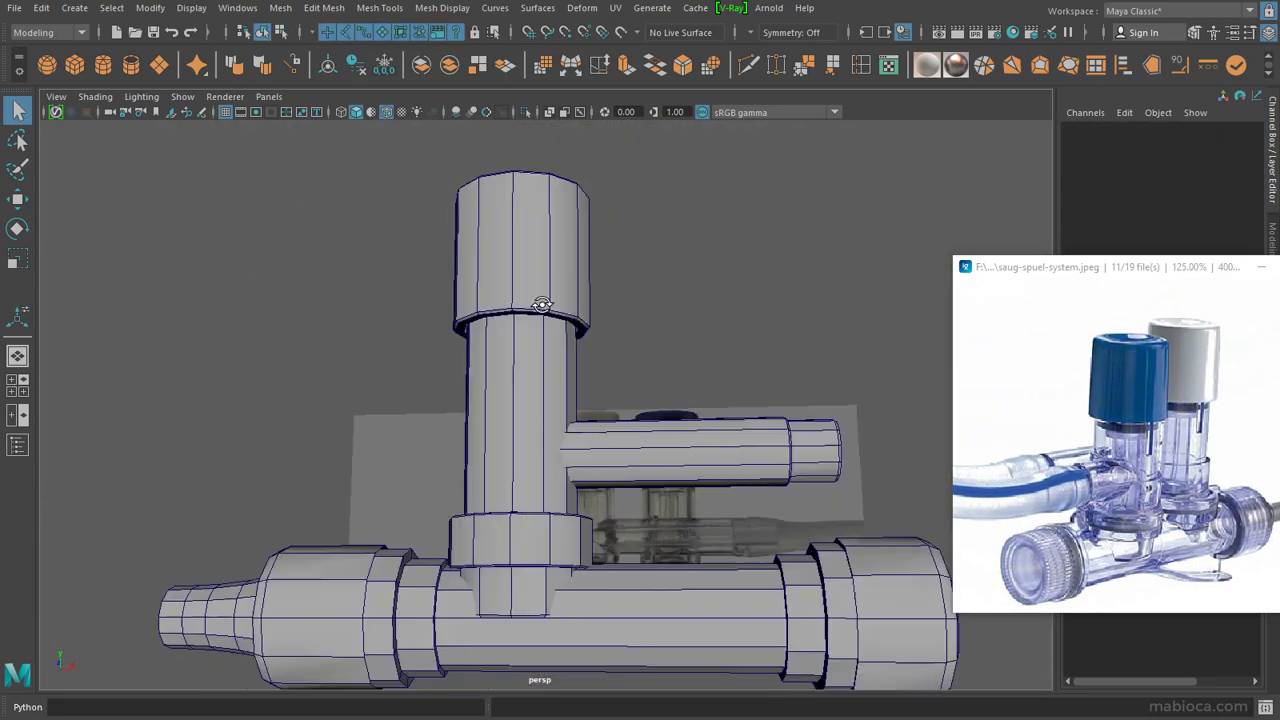
Step: Isolate the vertical tube stem and extrude its top face
left_click(514, 390)
mouse_move(514, 390)
left_mouse_down("alt")
mouse_move(570, 389)
mouse_move(500, 330)
mouse_move(530, 380)
mouse_move(559, 384)
left_mouse_up("alt")
key("ctrl+1")
right_click(528, 262)
right_click_drag(528, 341, 538, 336)
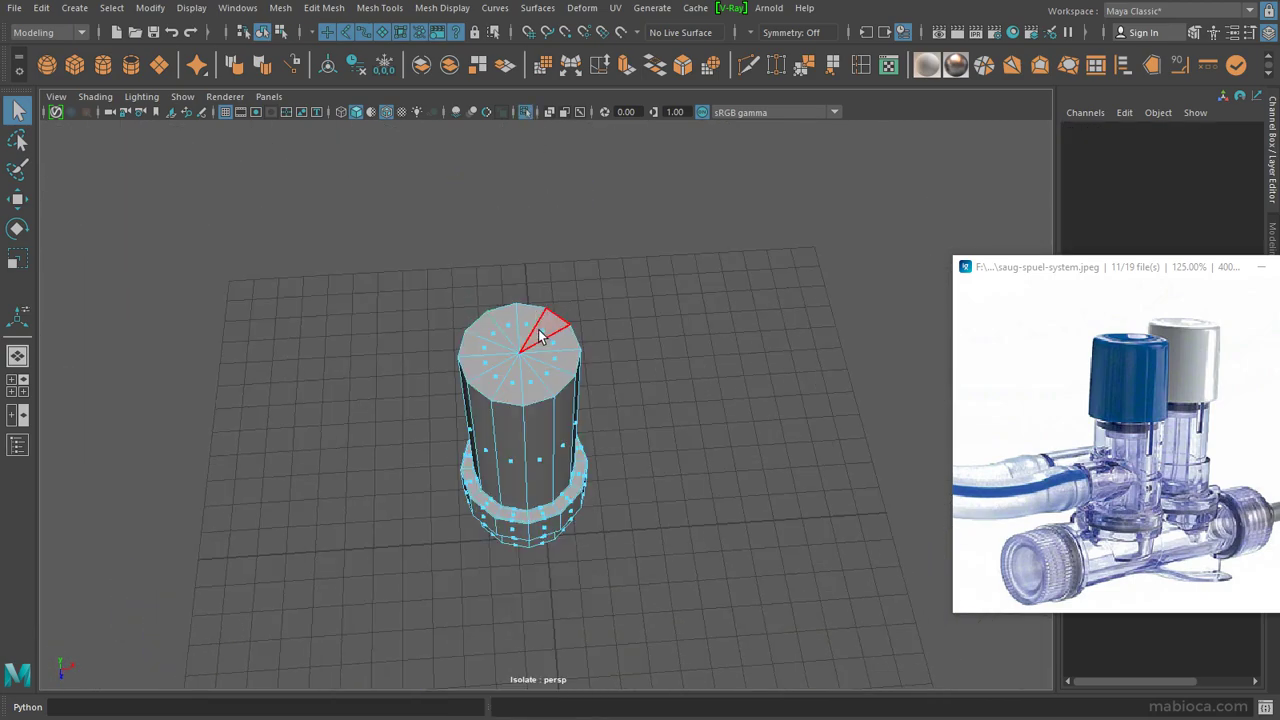
left_click_drag(538, 336, 543, 300, "alt")
left_click(543, 300)
left_click_drag(623, 286, 609, 363, "alt")
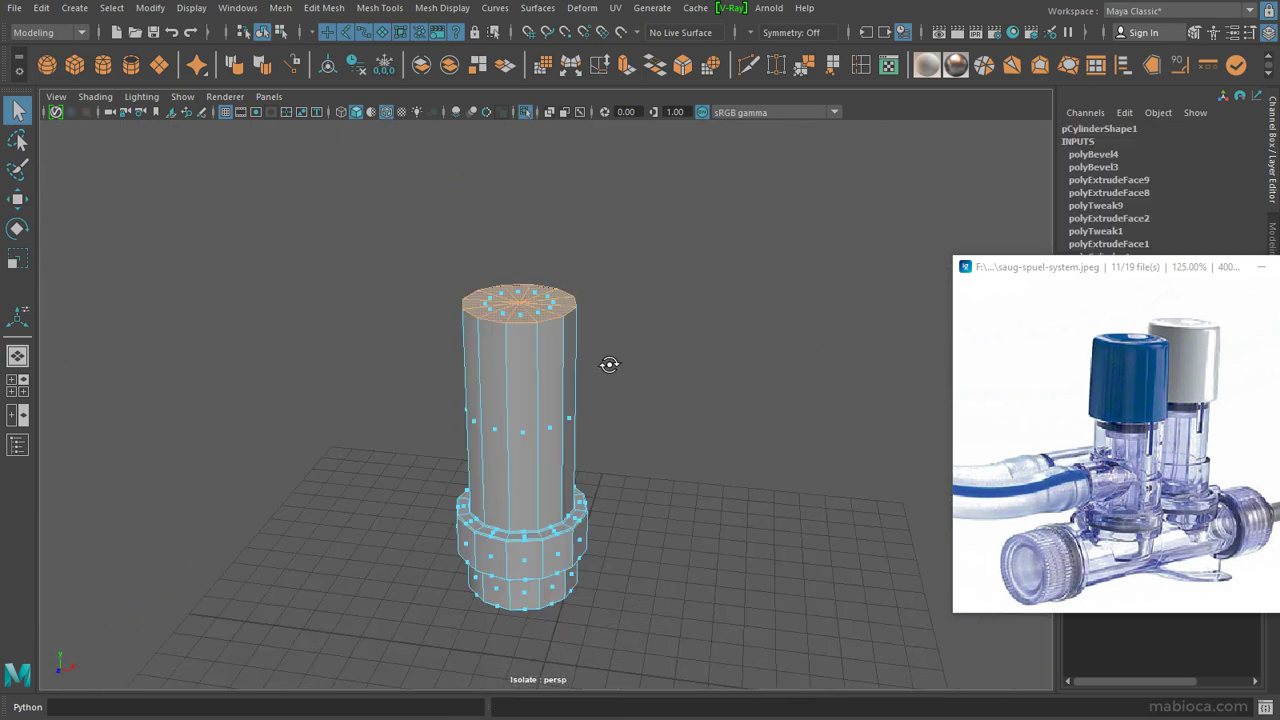
key("ctrl+e")
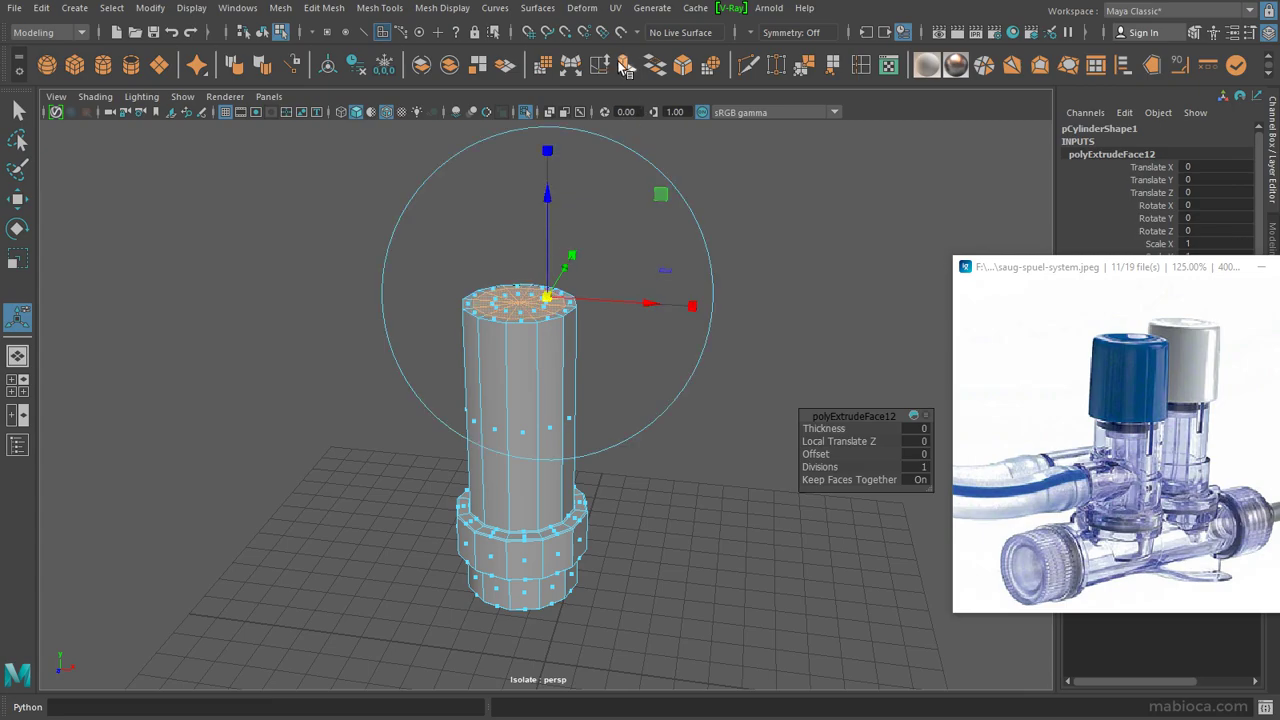
left_click_drag(540, 314, 640, 360, "alt")
key("w")
scroll(709, 331, "up", 2)
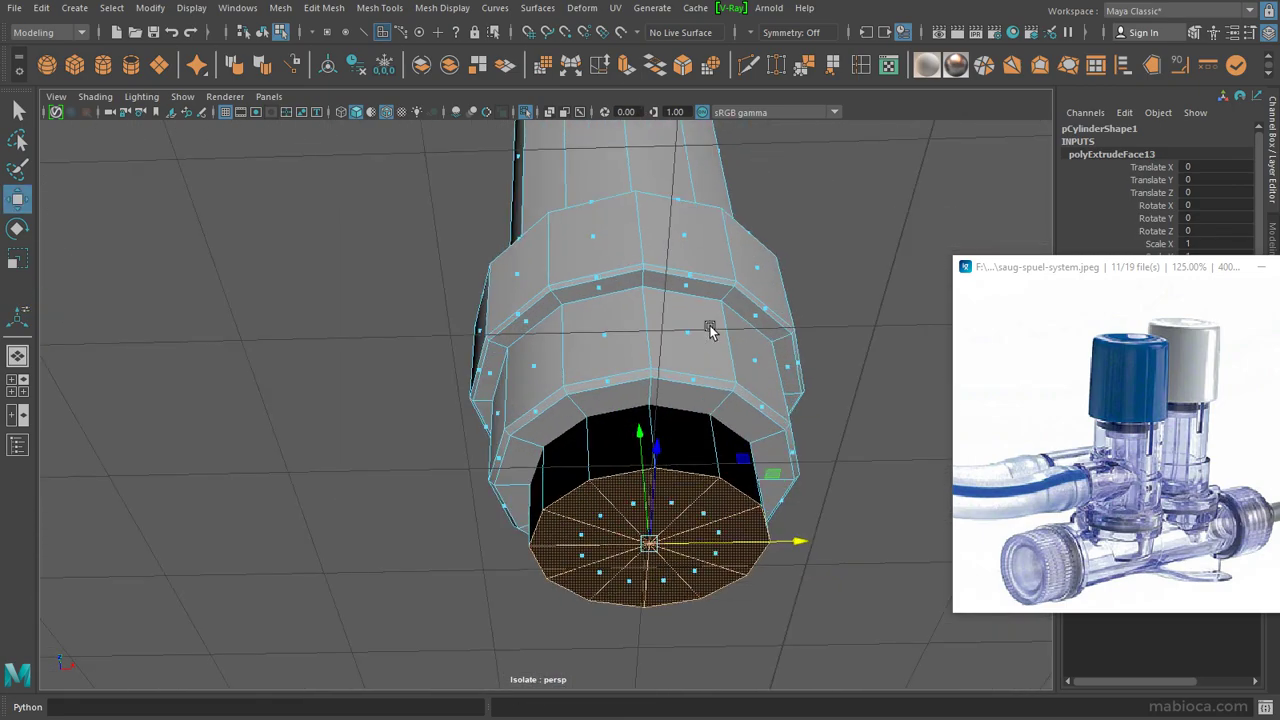
left_click_drag(643, 435, 675, 318, "alt")
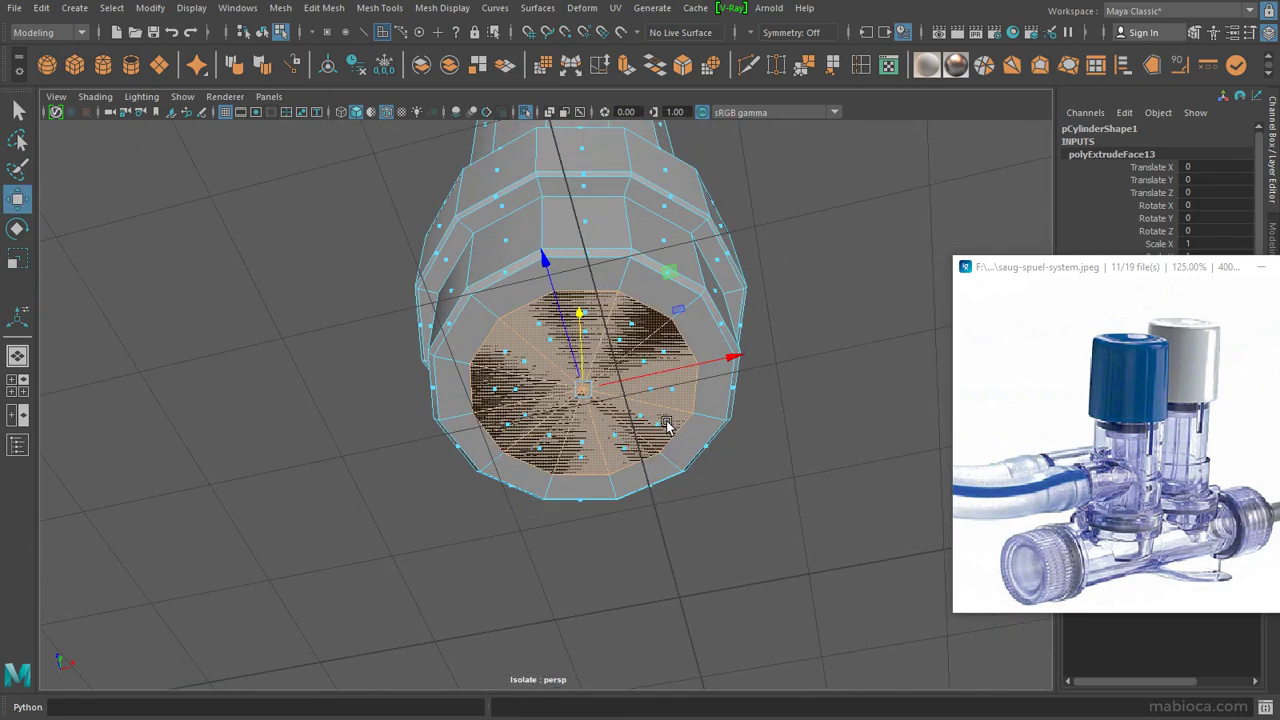
Step: Delete the stem's bottom cap face and merge its rim vertices into a clean open end
left_click(585, 387)
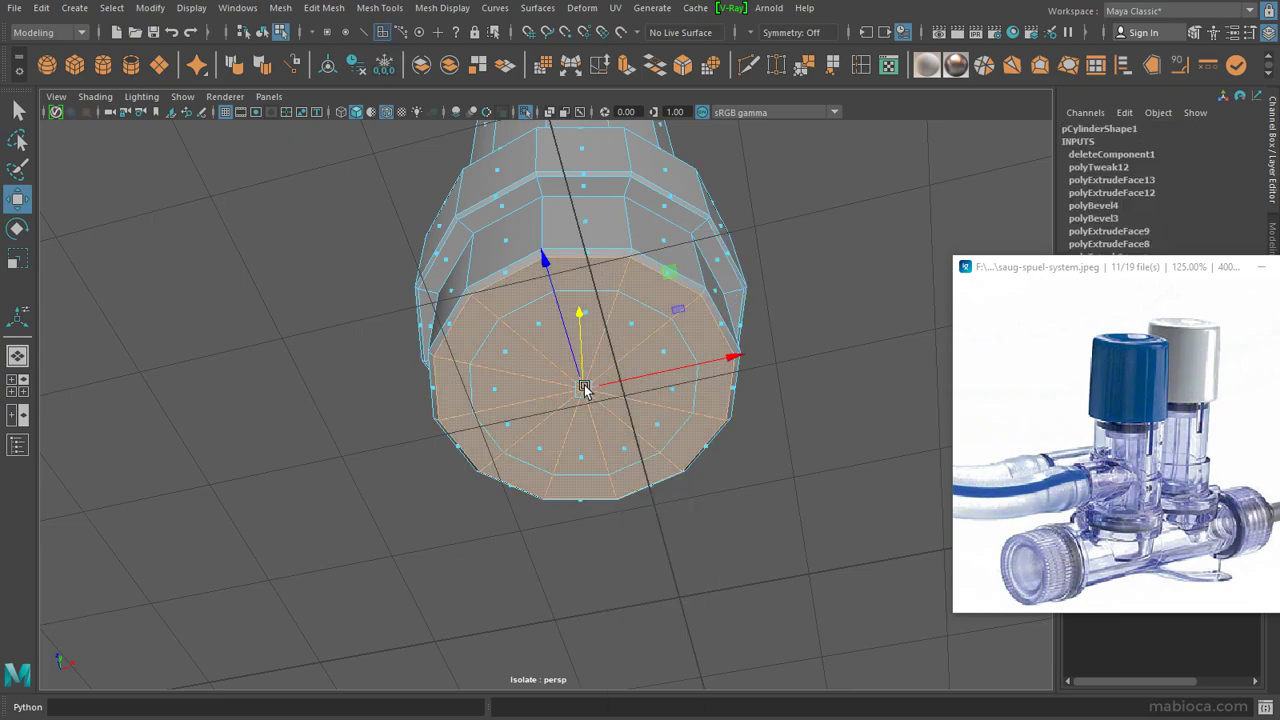
left_click(628, 68)
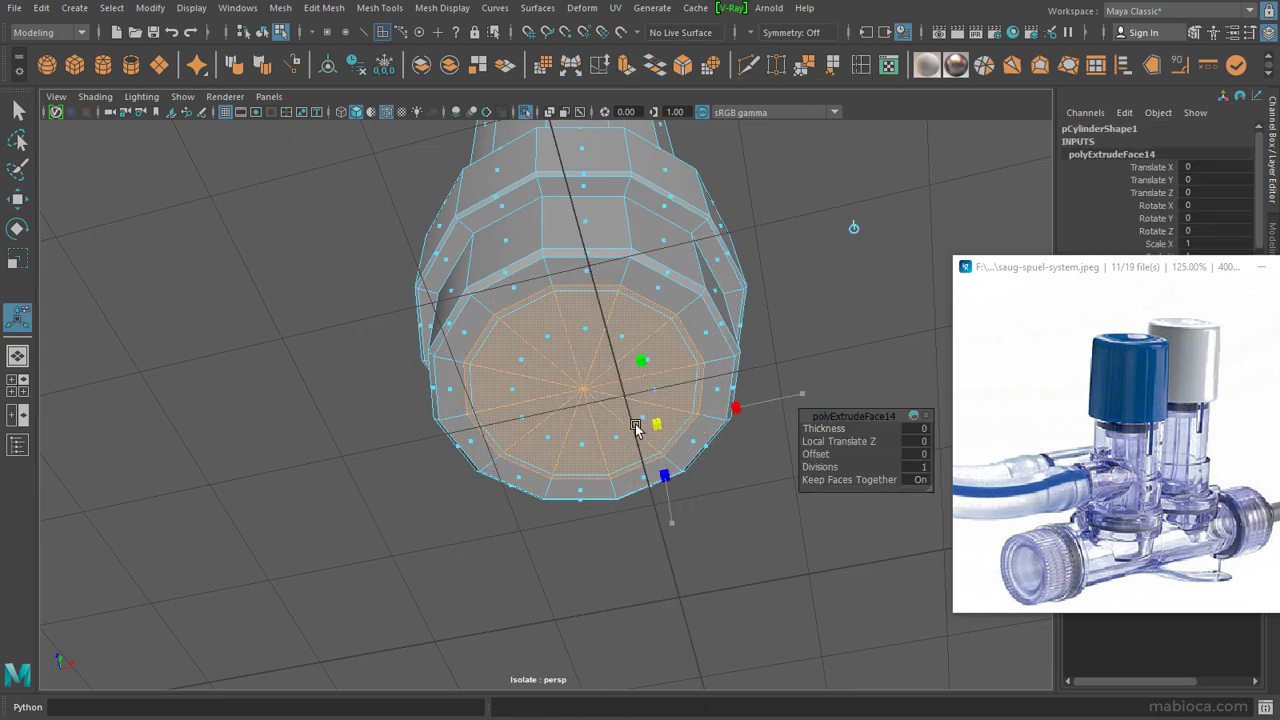
key("Delete")
key("q")
left_click_drag(697, 334, 691, 309, "alt")
scroll(769, 391, "up", 3)
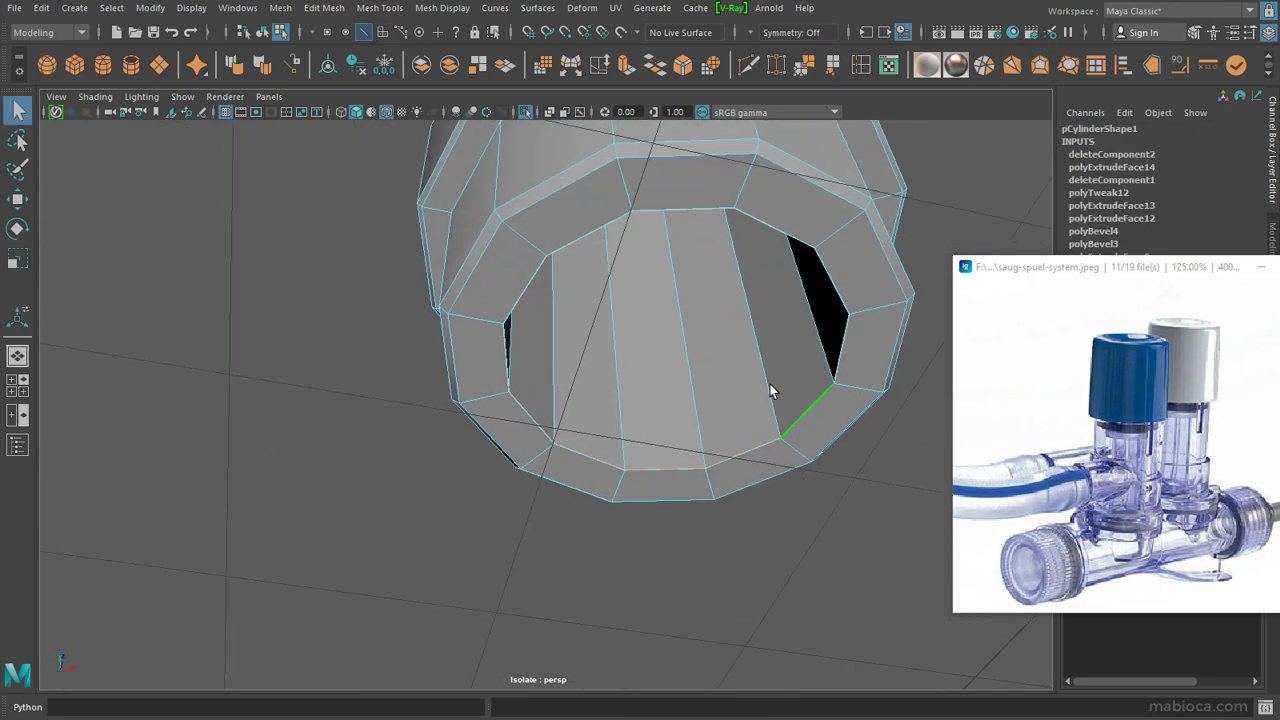
scroll(590, 545, "up", 3)
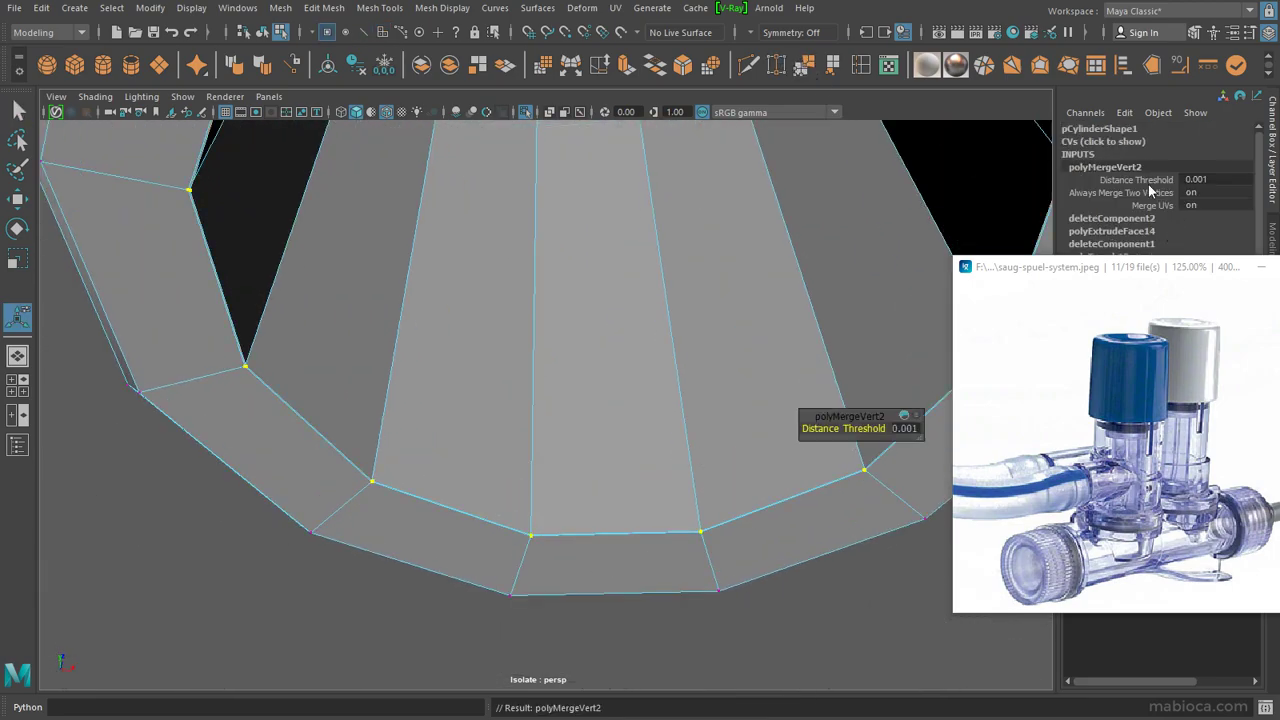
scroll(776, 237, "down", 5)
Step: Turn off Isolate Select and select the branch tube pCylinder4
mouse_move(756, 289)
left_mouse_down("alt")
mouse_move(729, 385)
mouse_move(499, 278)
mouse_move(528, 107)
left_mouse_up("alt")
left_click(527, 111)
left_click(543, 420)
left_click_drag(543, 420, 750, 420, "alt")
Step: Scale the ring of vertices at the branch tube's end to narrow it
right_click_drag(727, 387, 719, 328)
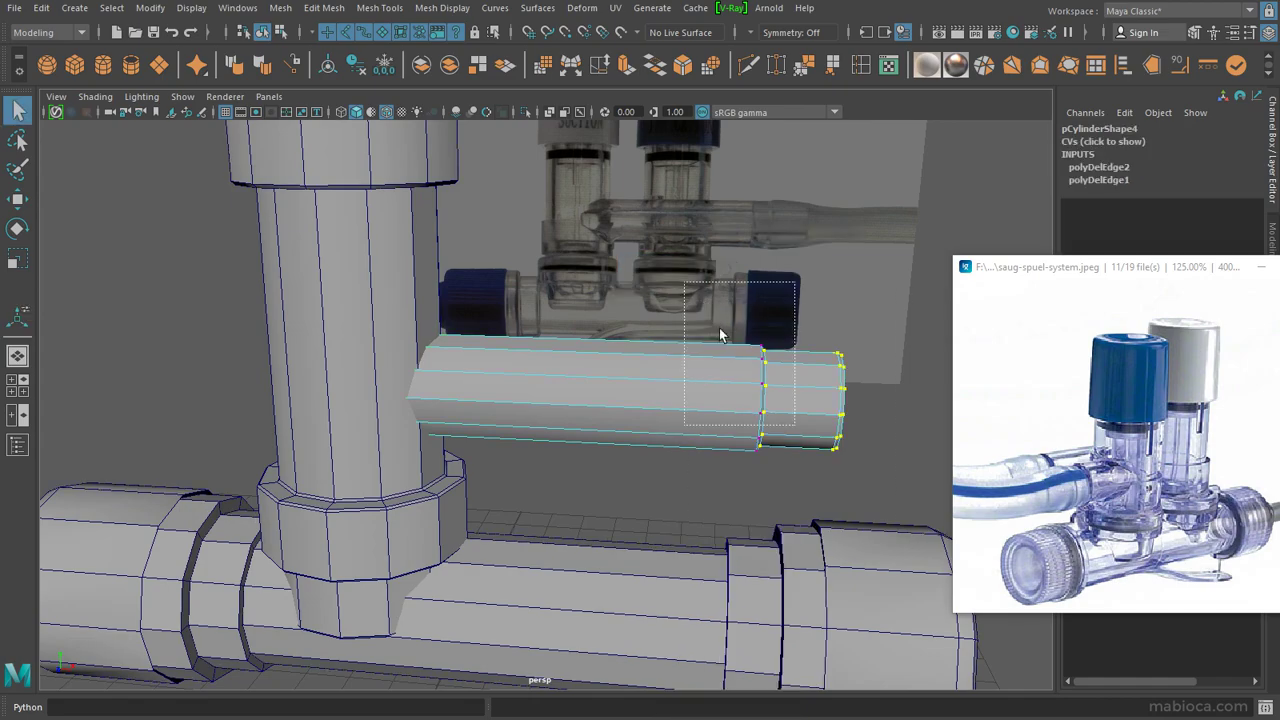
key("r")
scroll(671, 400, "up", 5)
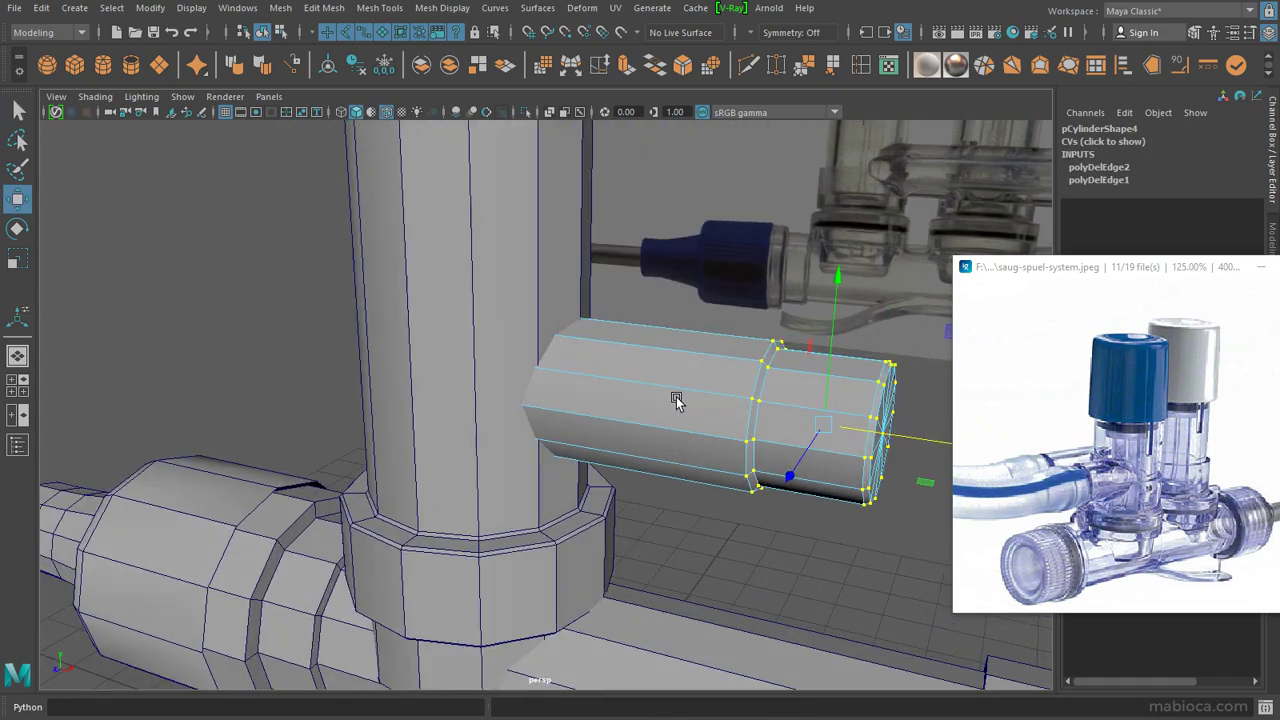
key("F8")
left_click_drag(543, 400, 423, 380, "alt")
key("F9")
Step: Extrude the tube's end face twice to form a stepped end
right_click(580, 260)
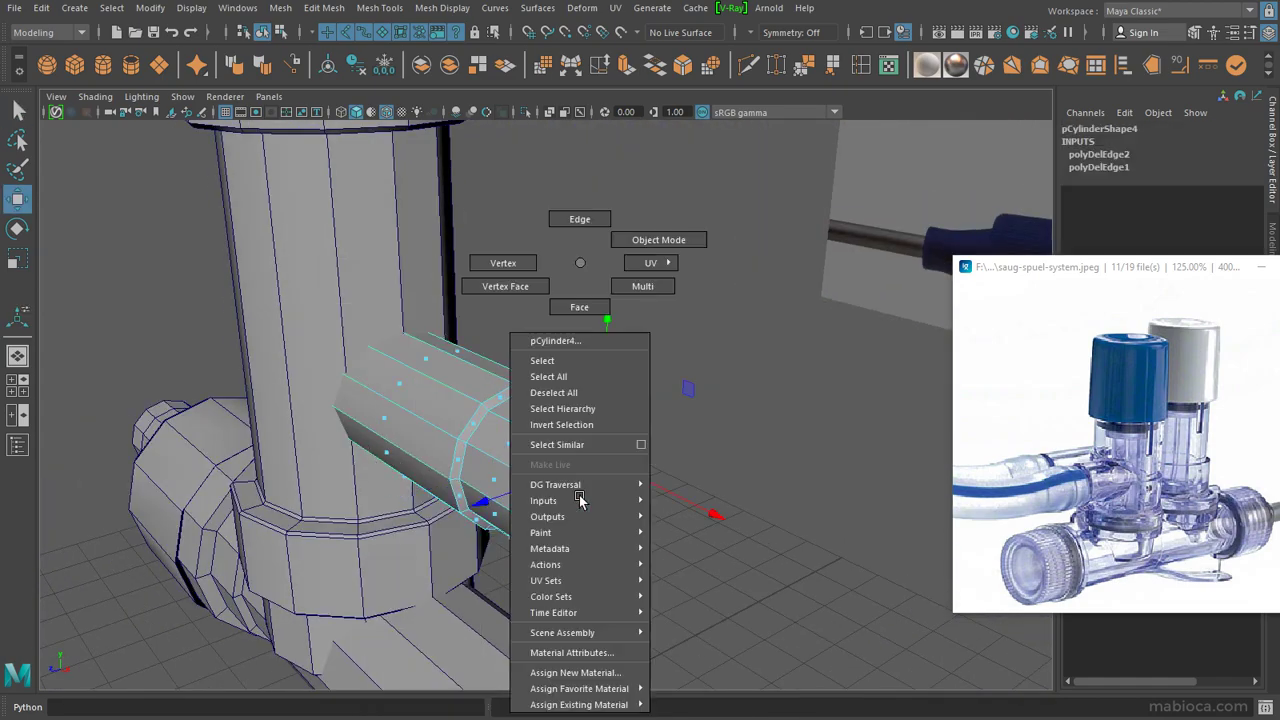
key("space")
key("space")
left_click_drag(566, 563, 568, 561)
key("space")
key("space")
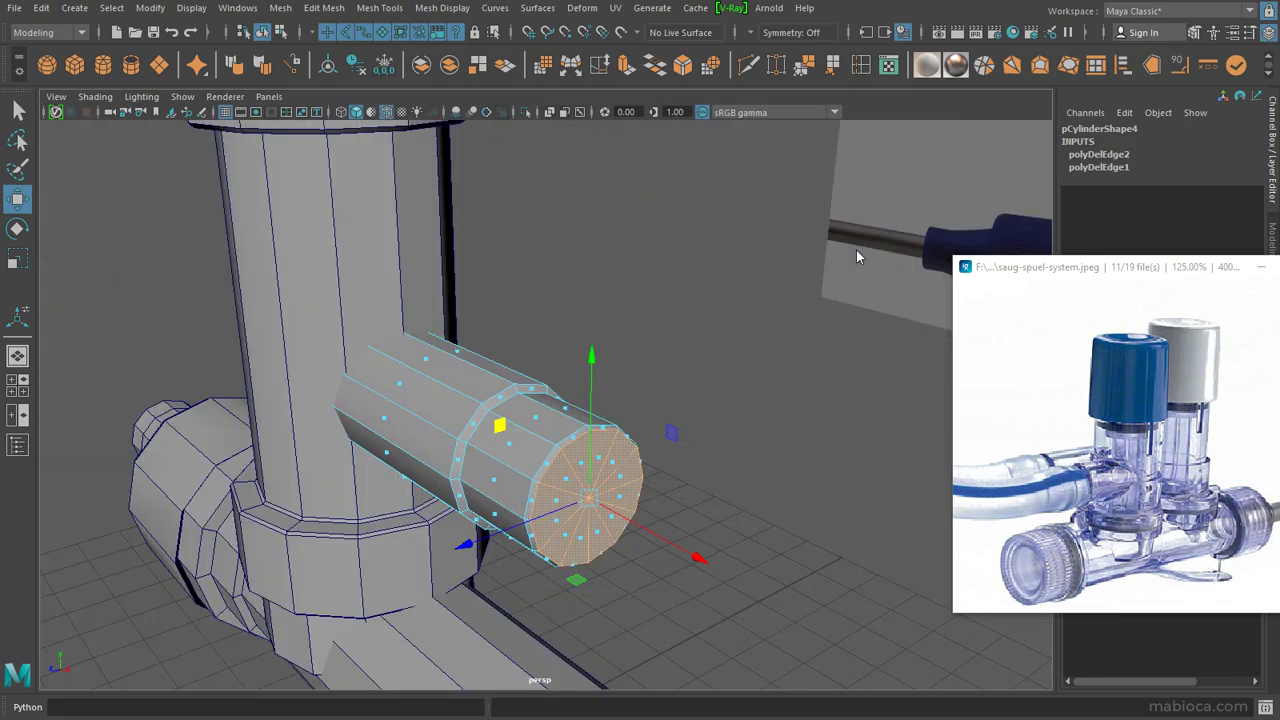
key("ctrl+e")
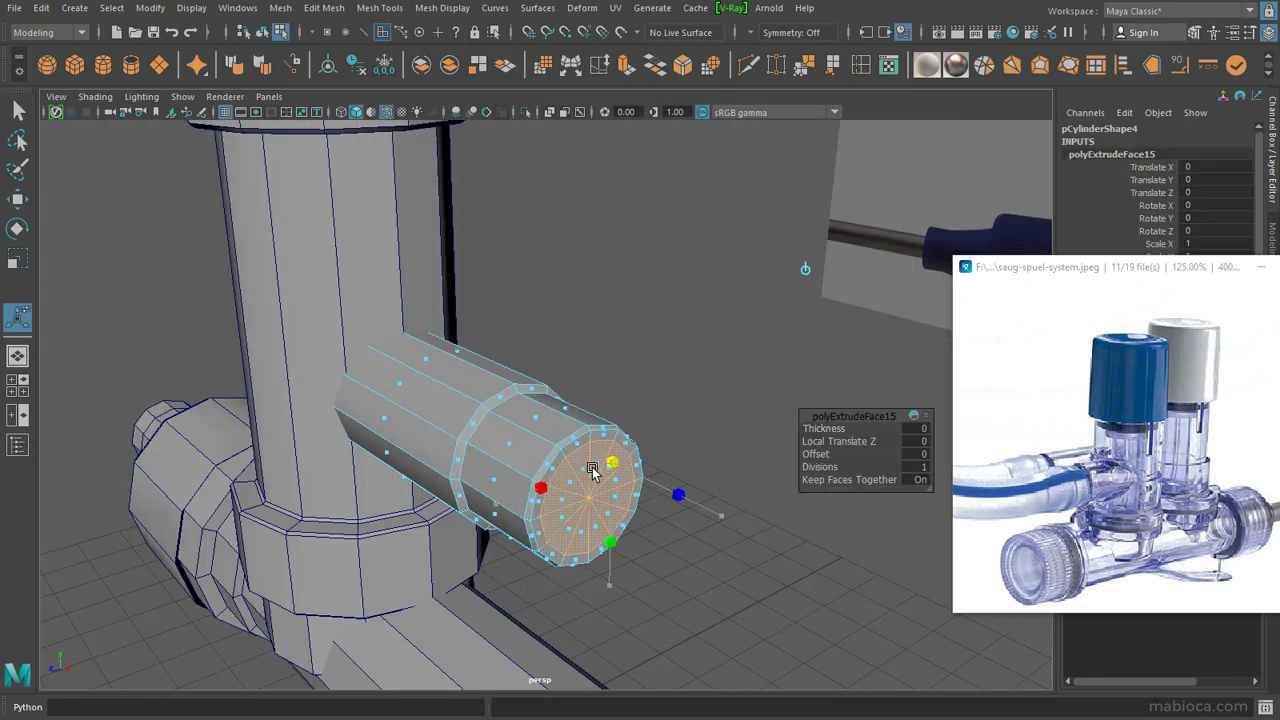
key("4")
mouse_move(460, 447)
left_mouse_down("alt")
mouse_move(738, 432)
mouse_move(523, 508)
mouse_move(517, 263)
mouse_move(535, 495)
left_mouse_up("alt")
left_click(535, 467)
left_click(535, 495)
left_click(625, 64)
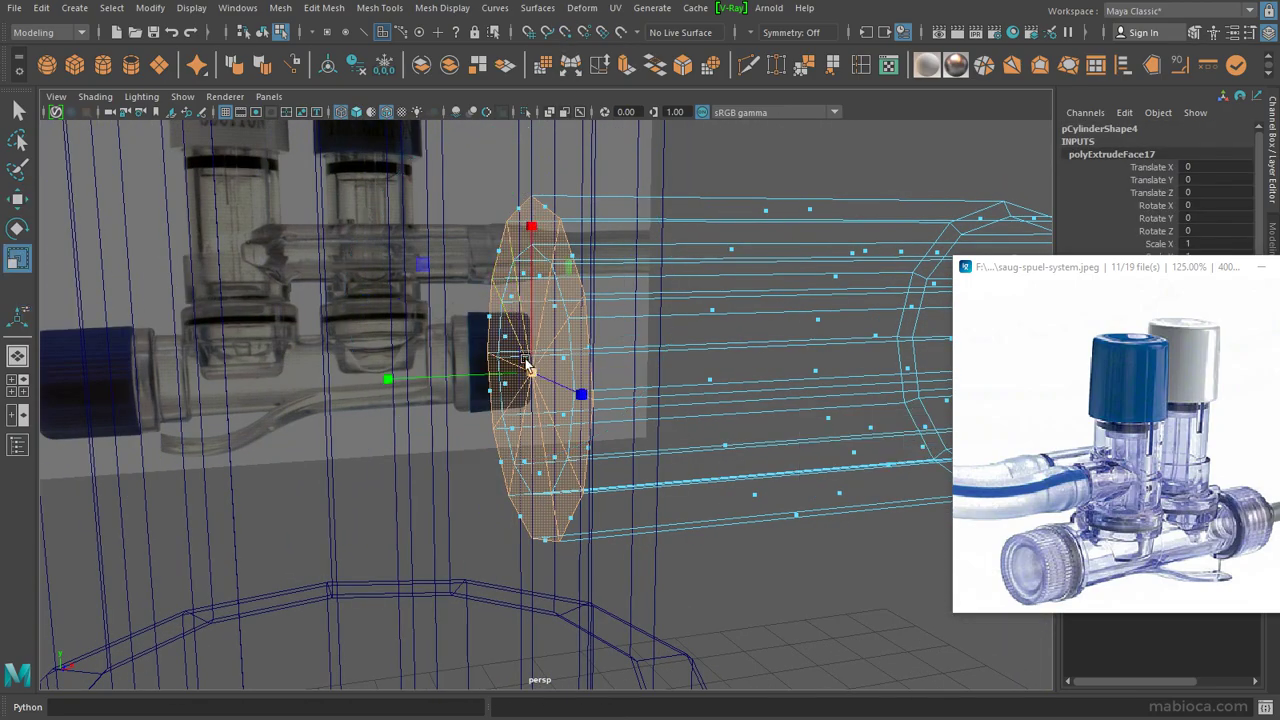
key("F8")
Step: Delete the end faces and extrude the open border inward to thicken the walls
key("5")
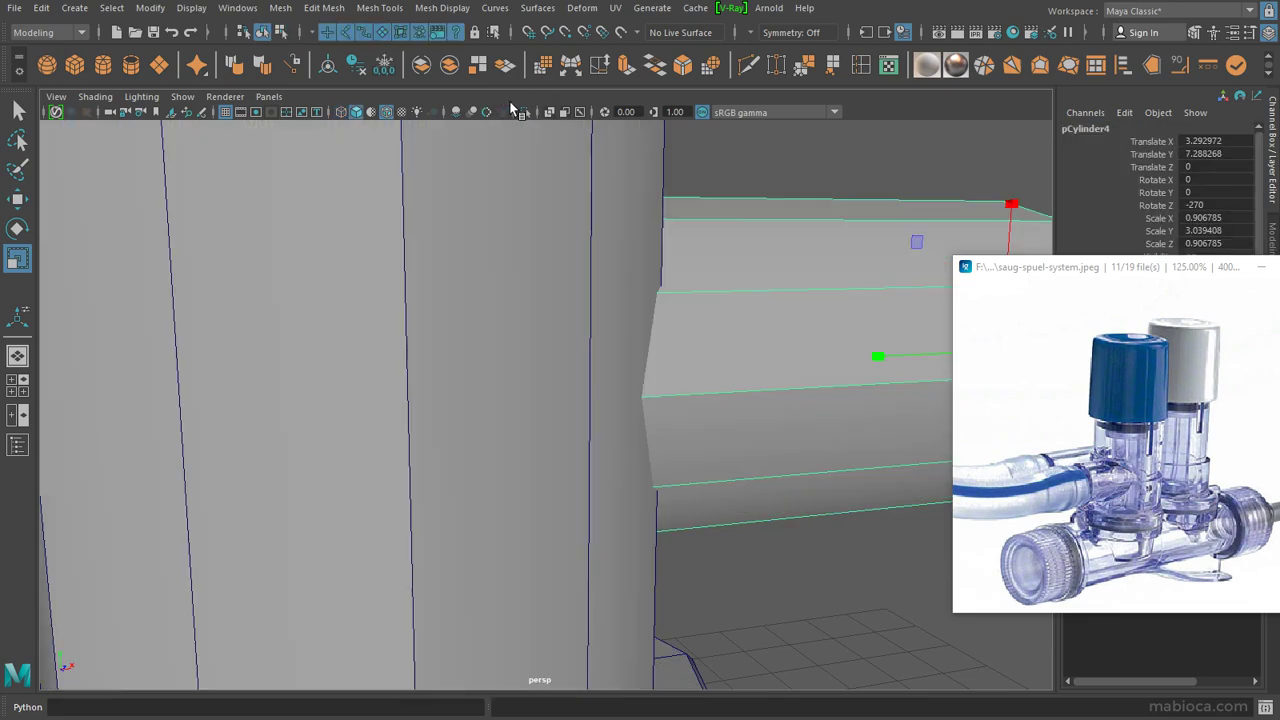
key("ctrl+1")
key("f")
key("F9")
left_click_drag(578, 296, 334, 197, "alt")
mouse_move(334, 197)
left_mouse_down()
mouse_move(500, 634)
mouse_move(634, 403)
left_mouse_up()
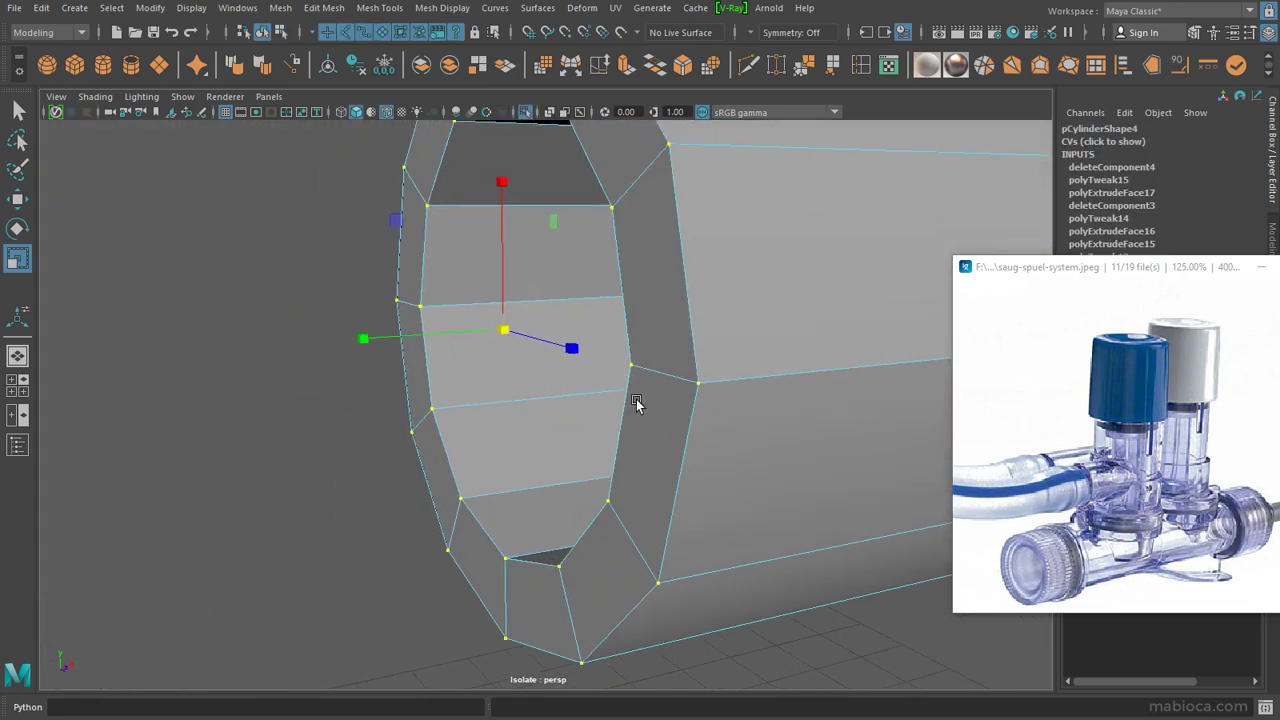
scroll(634, 403, "up", 3)
scroll(650, 378, "up", 3)
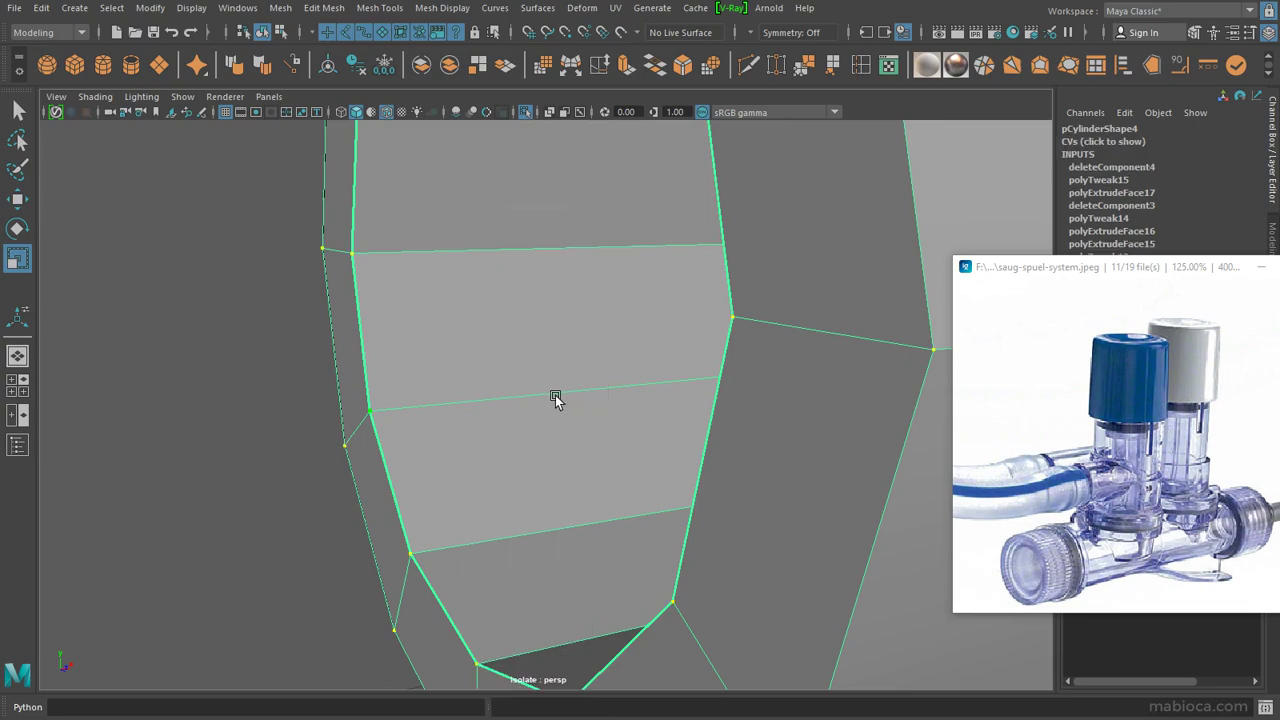
left_click_drag(557, 394, 787, 70, "alt")
left_click(810, 66)
scroll(608, 243, "down", 5)
Step: Inspect the hollow tube mouth, then exit isolate to show the full scene
key("F8")
scroll(780, 286, "down", 3)
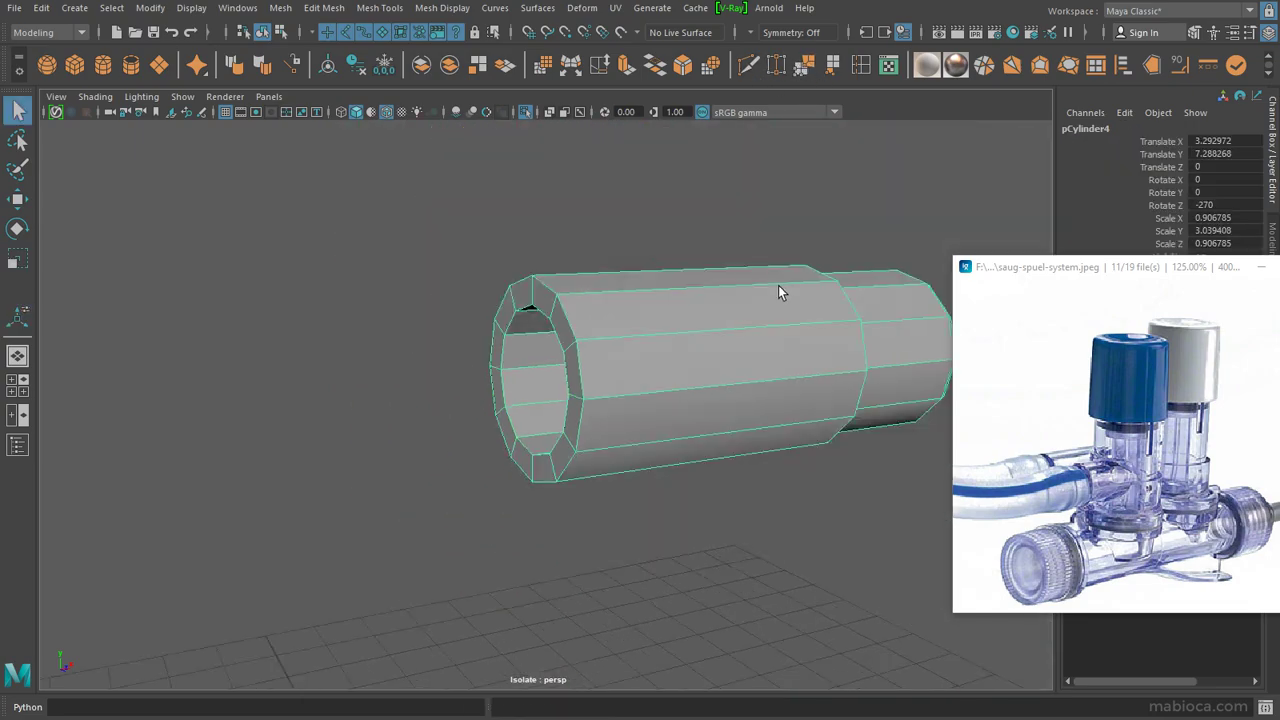
mouse_move(780, 286)
left_mouse_down("alt")
mouse_move(873, 278)
mouse_move(429, 290)
left_mouse_up("alt")
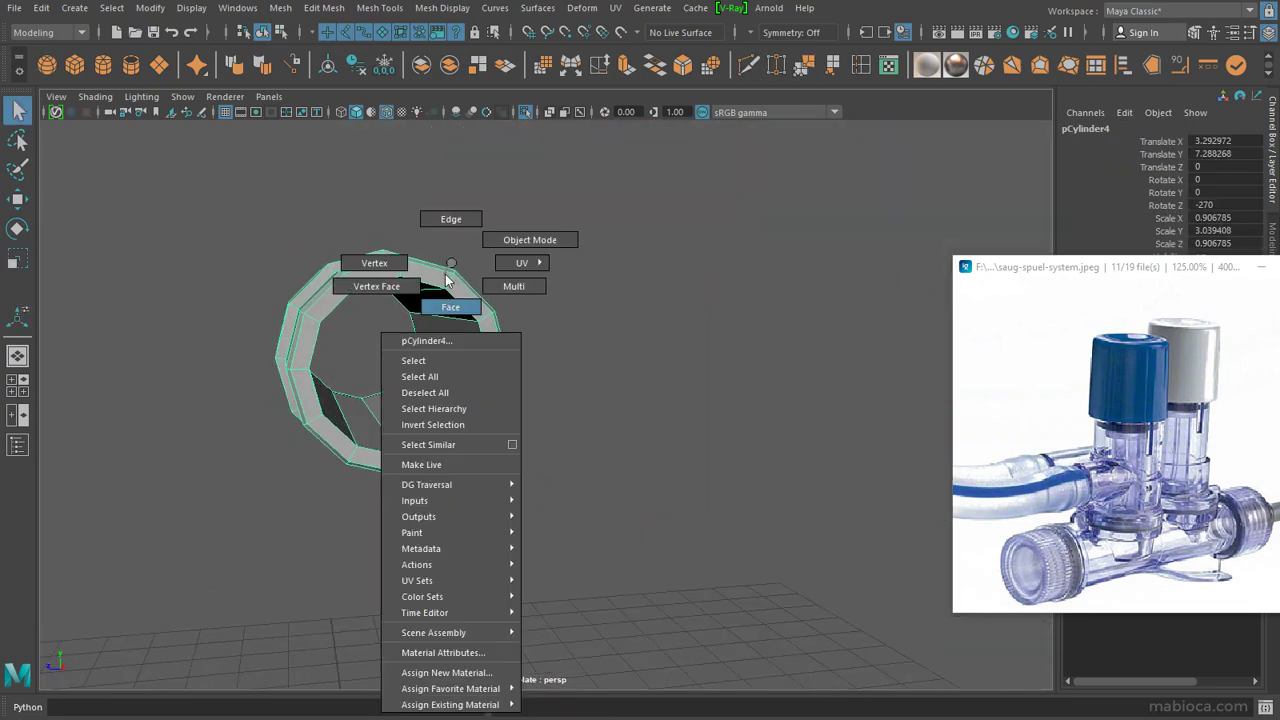
right_click_drag(429, 290, 514, 286)
left_click_drag(372, 380, 450, 370, "alt")
key("F8")
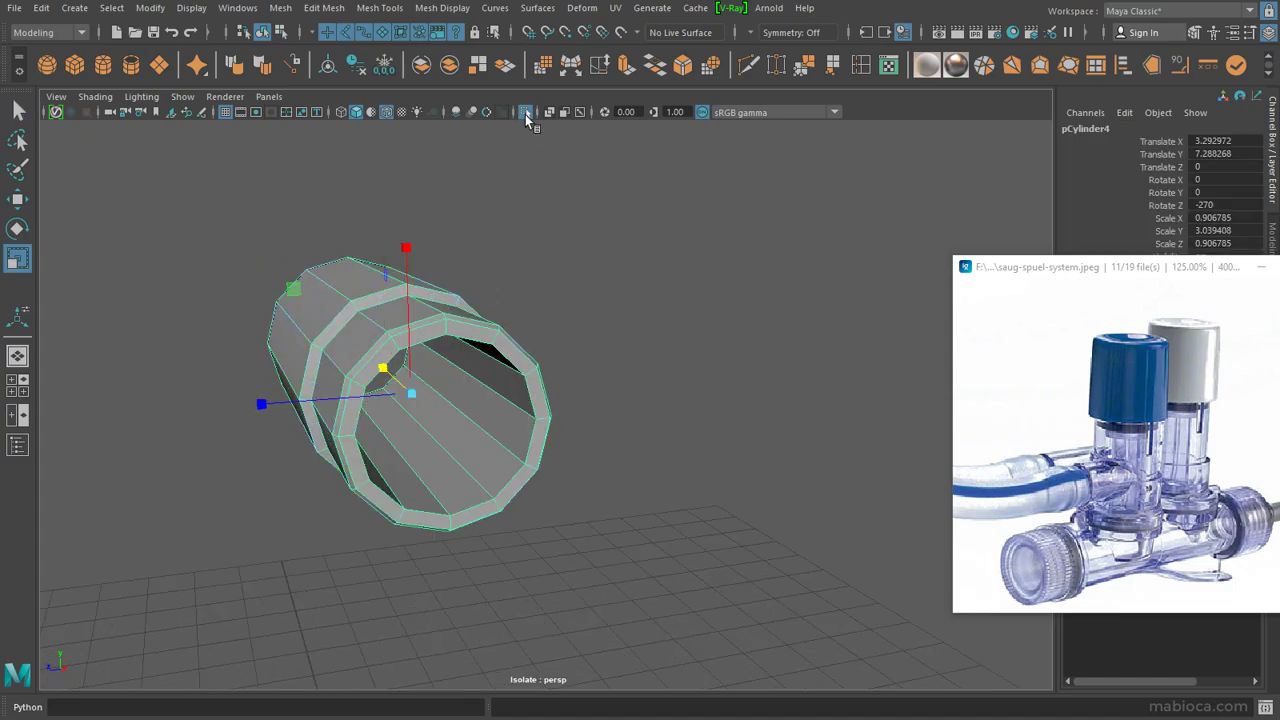
left_click(525, 111)
Step: Turn on X-ray view and reselect the branch tube in the full scene
left_click(465, 323)
mouse_move(465, 323)
left_mouse_down("alt")
mouse_move(443, 337)
mouse_move(586, 351)
mouse_move(531, 409)
mouse_move(290, 338)
mouse_move(566, 366)
mouse_move(514, 307)
left_mouse_up("alt")
left_click(566, 111)
mouse_move(610, 290)
left_mouse_down("alt")
mouse_move(751, 306)
mouse_move(963, 302)
mouse_move(517, 314)
mouse_move(434, 375)
left_mouse_up("alt")
right_click_drag(434, 375, 644, 408, "alt")
mouse_move(644, 408)
left_mouse_down("alt")
mouse_move(543, 394)
mouse_move(606, 397)
left_mouse_up("alt")
left_click(606, 397)
Step: Move the duplicate tube to the right and Fill Hole its open end
right_click_drag(624, 386, 549, 109, "alt")
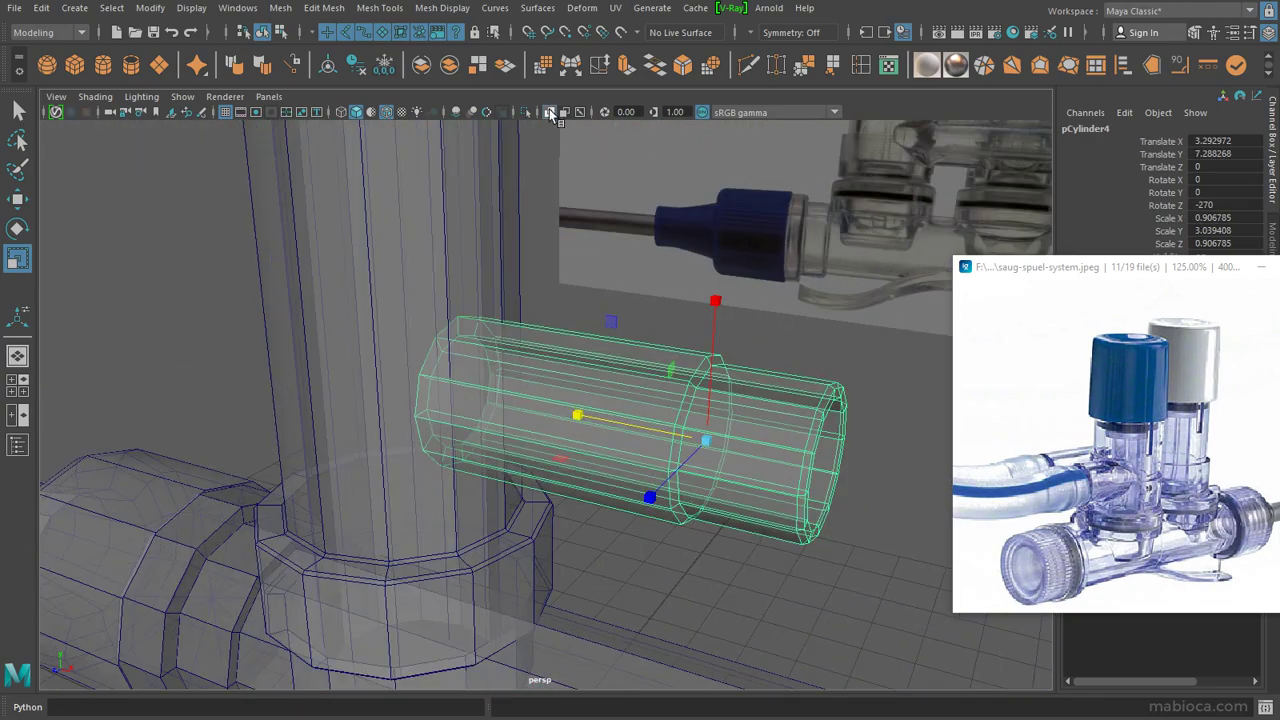
left_click(566, 111)
left_click_drag(808, 462, 880, 470)
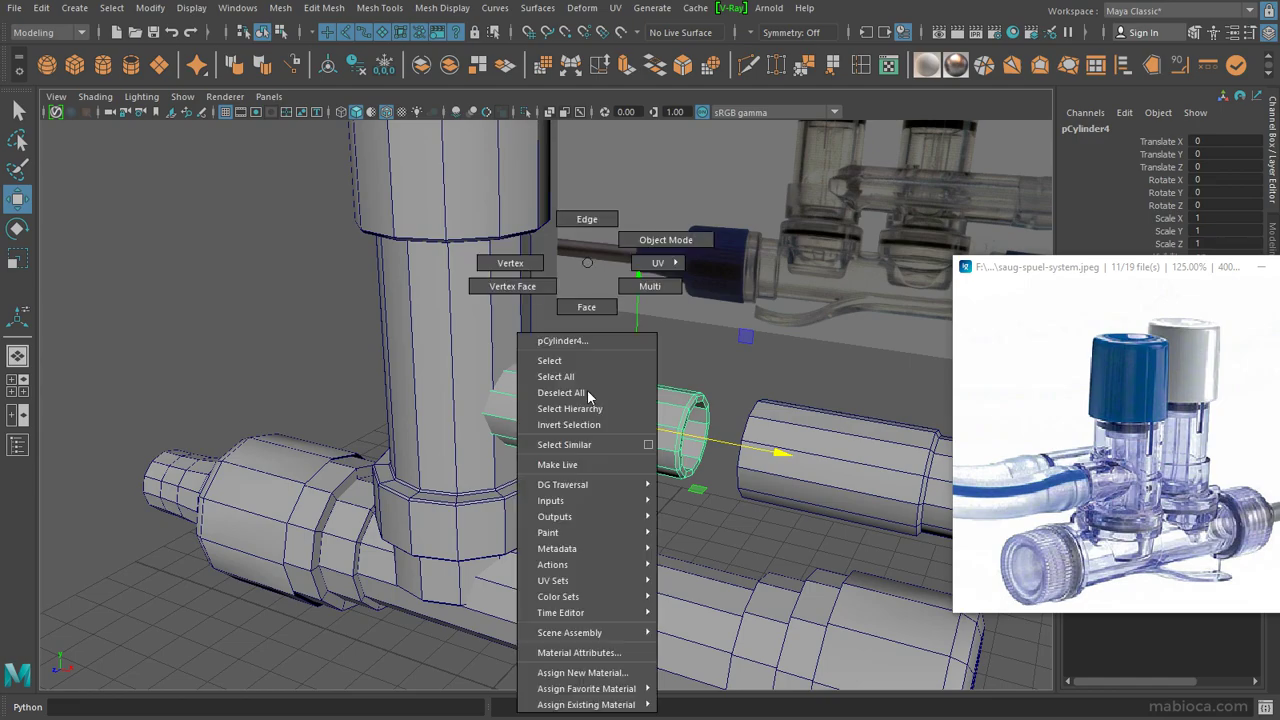
right_click_drag(586, 257, 586, 300)
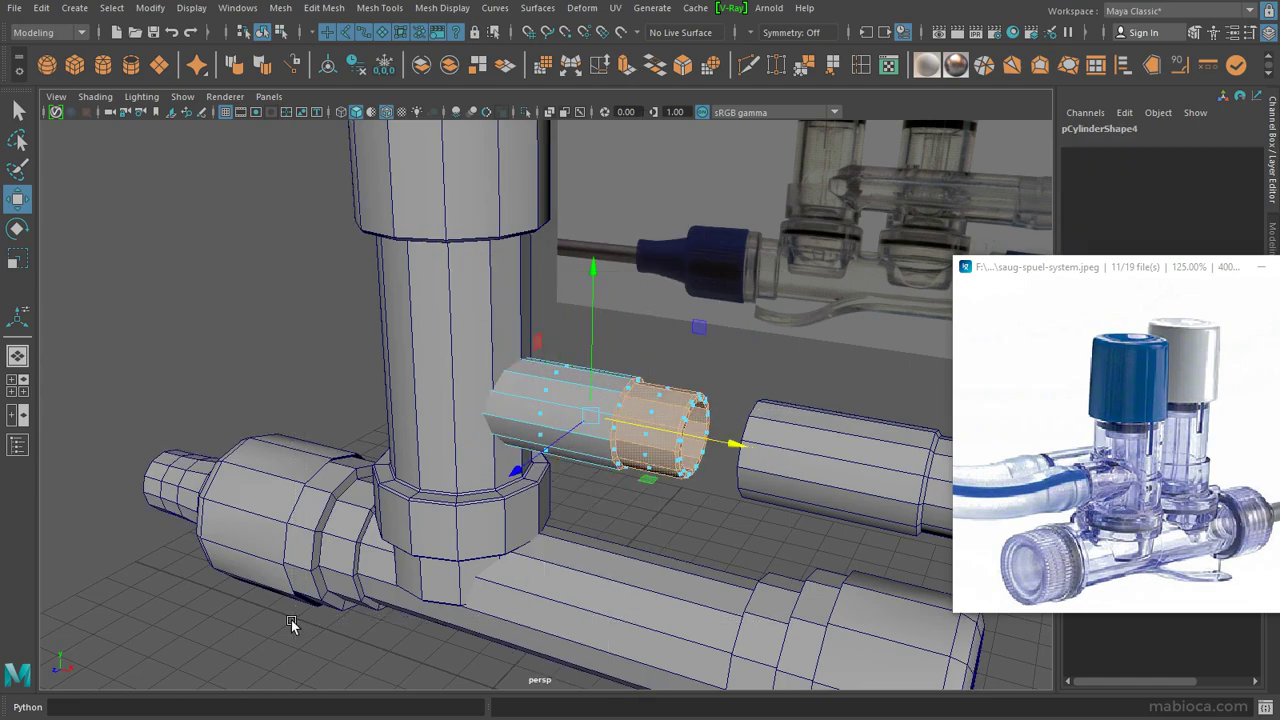
key("F8")
left_click(280, 7)
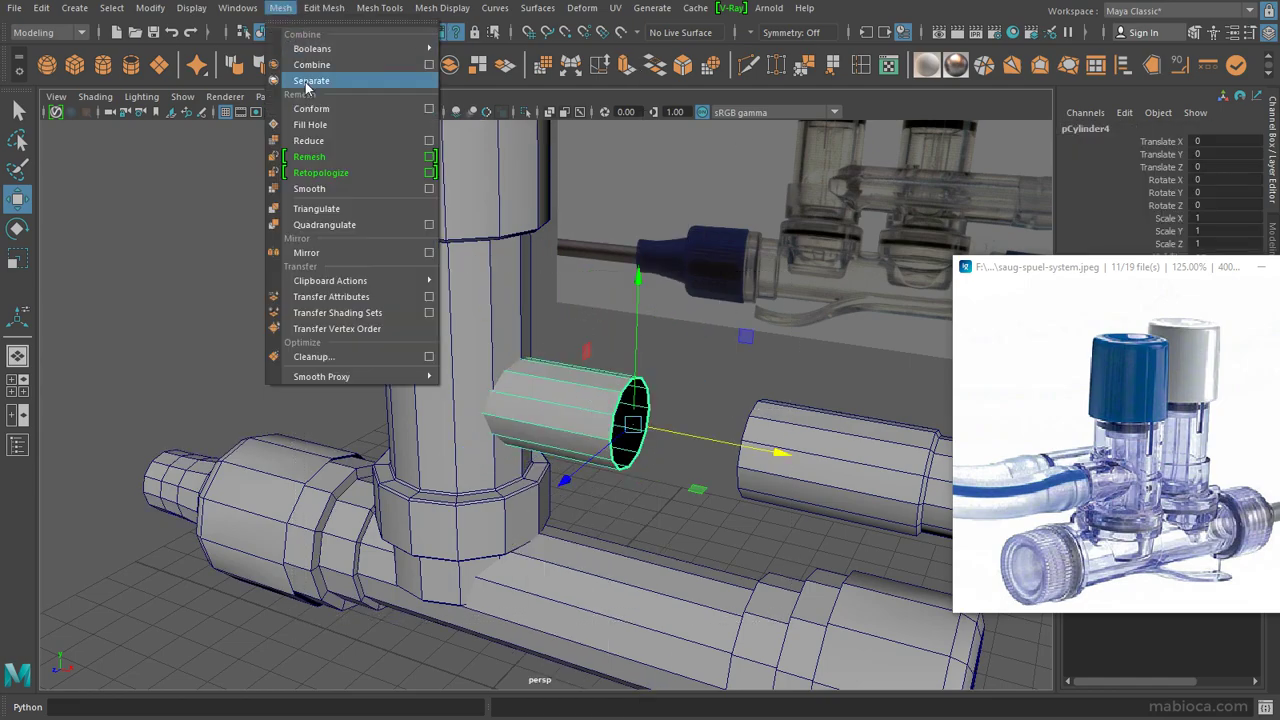
left_click(305, 124)
Step: Select the vertical tube together with the capped tube, moving the reference image aside
mouse_move(590, 368)
left_mouse_down("alt")
mouse_move(784, 400)
mouse_move(640, 380)
mouse_move(560, 300)
left_mouse_up("alt")
key("4")
key("5")
left_click(500, 284)
left_click_drag(1100, 267, 664, 446)
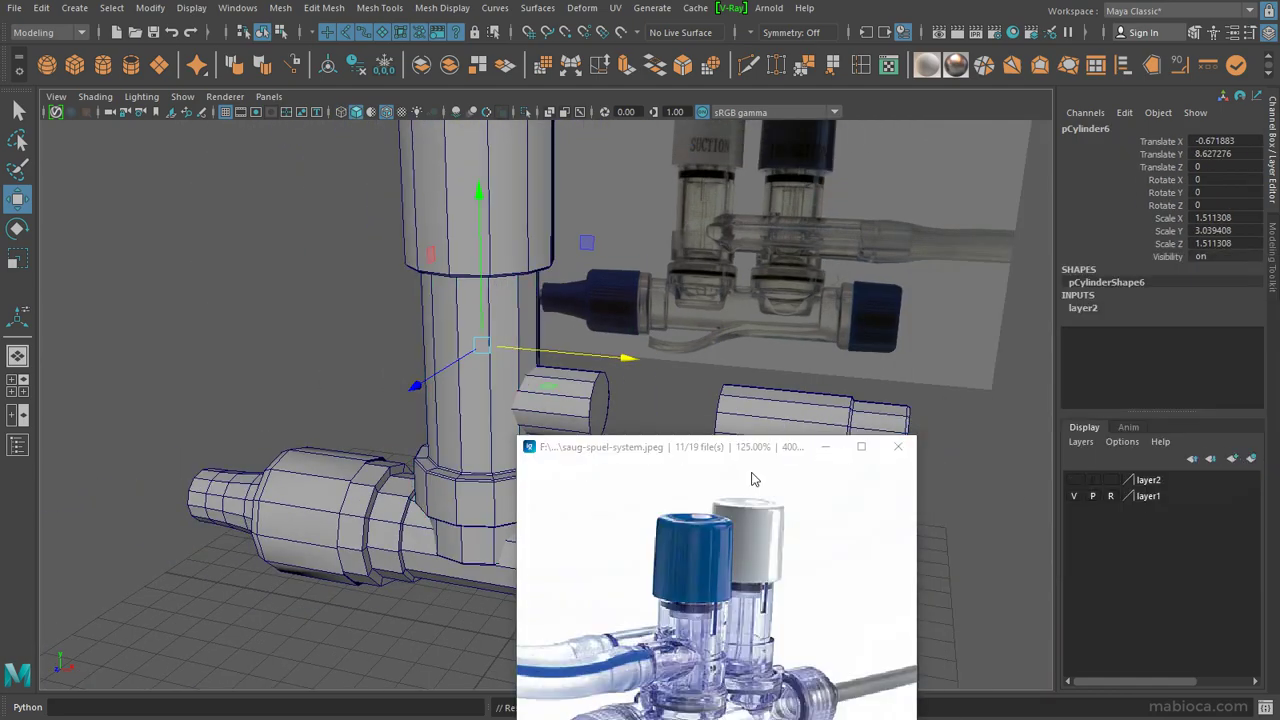
left_click_drag(754, 479, 1074, 339)
left_click(548, 412)
Step: Apply Mesh > Booleans > Difference to cut the capped tube out of the vertical tube
left_click(485, 300, "shift")
left_click(280, 7)
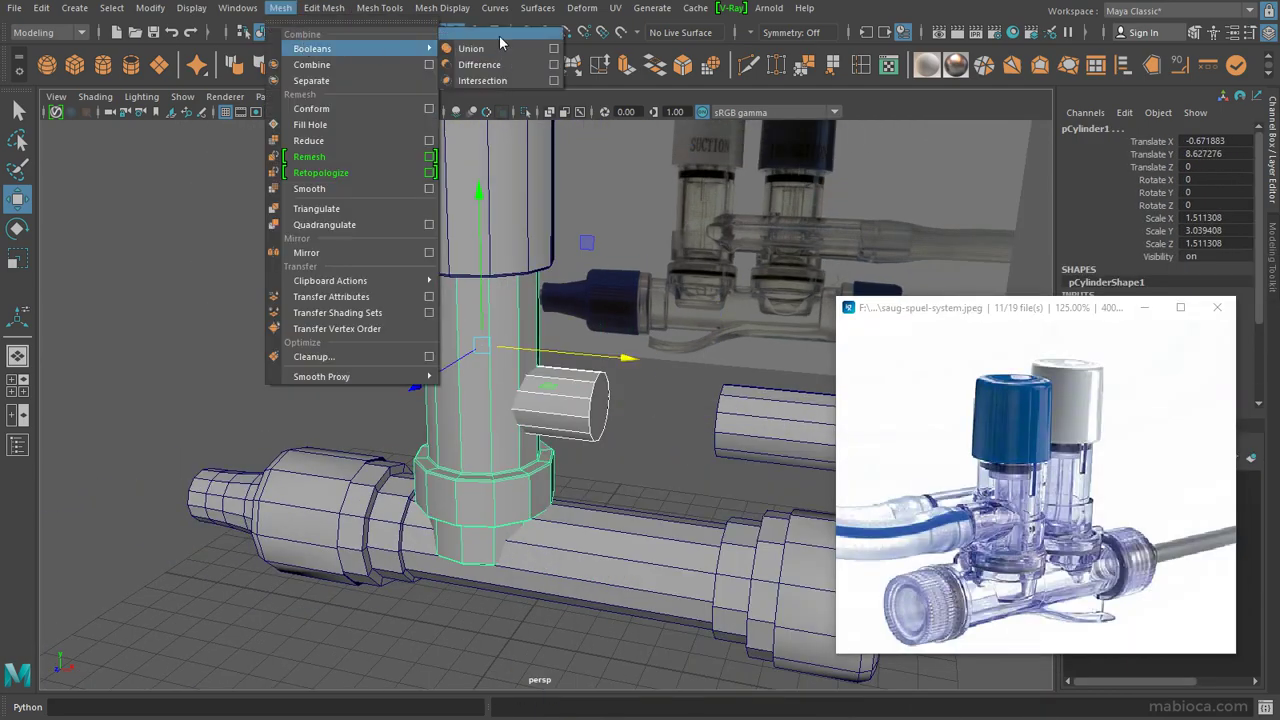
left_click(499, 35)
left_click(480, 51)
key("ctrl+z")
left_click(516, 68)
key("ctrl+z")
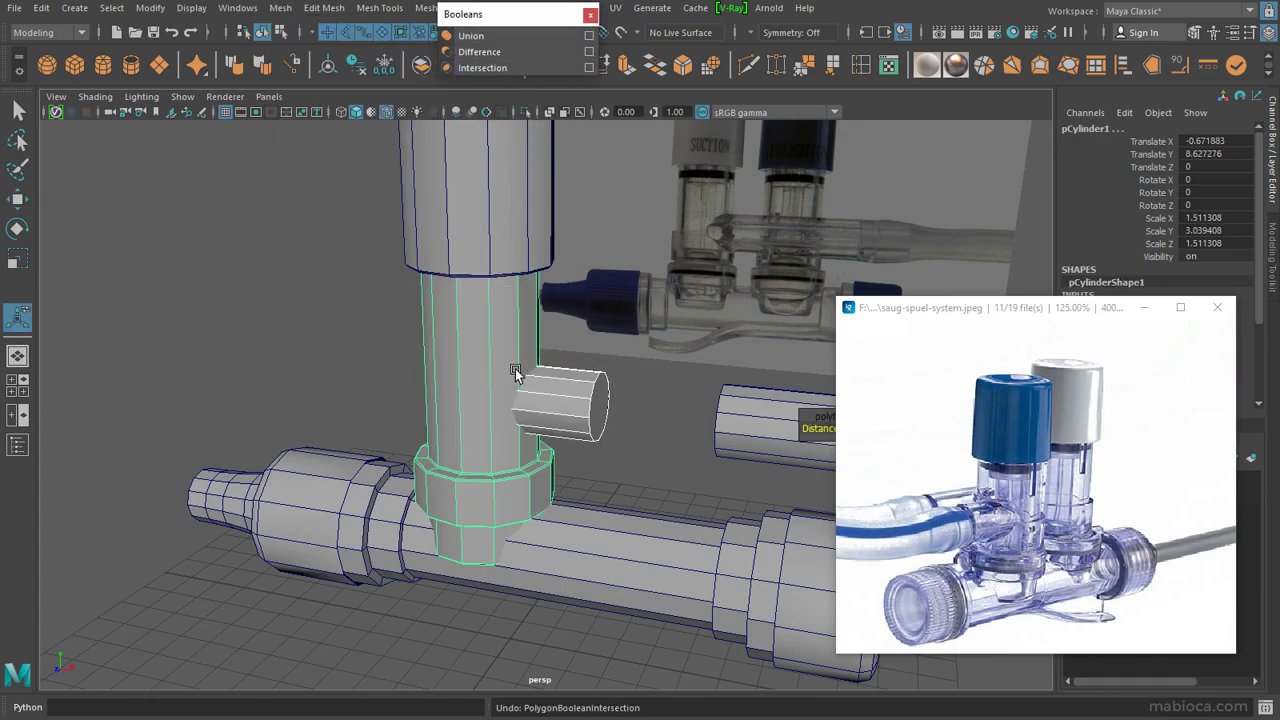
left_click(517, 51)
scroll(639, 370, "up", 5)
mouse_move(639, 370)
left_mouse_down("alt")
mouse_move(557, 357)
mouse_move(600, 400)
mouse_move(785, 337)
mouse_move(589, 243)
mouse_move(297, 217)
left_mouse_up("alt")
Step: Inspect the new hole and activate Target Weld to tidy its stray vertices
key("F9")
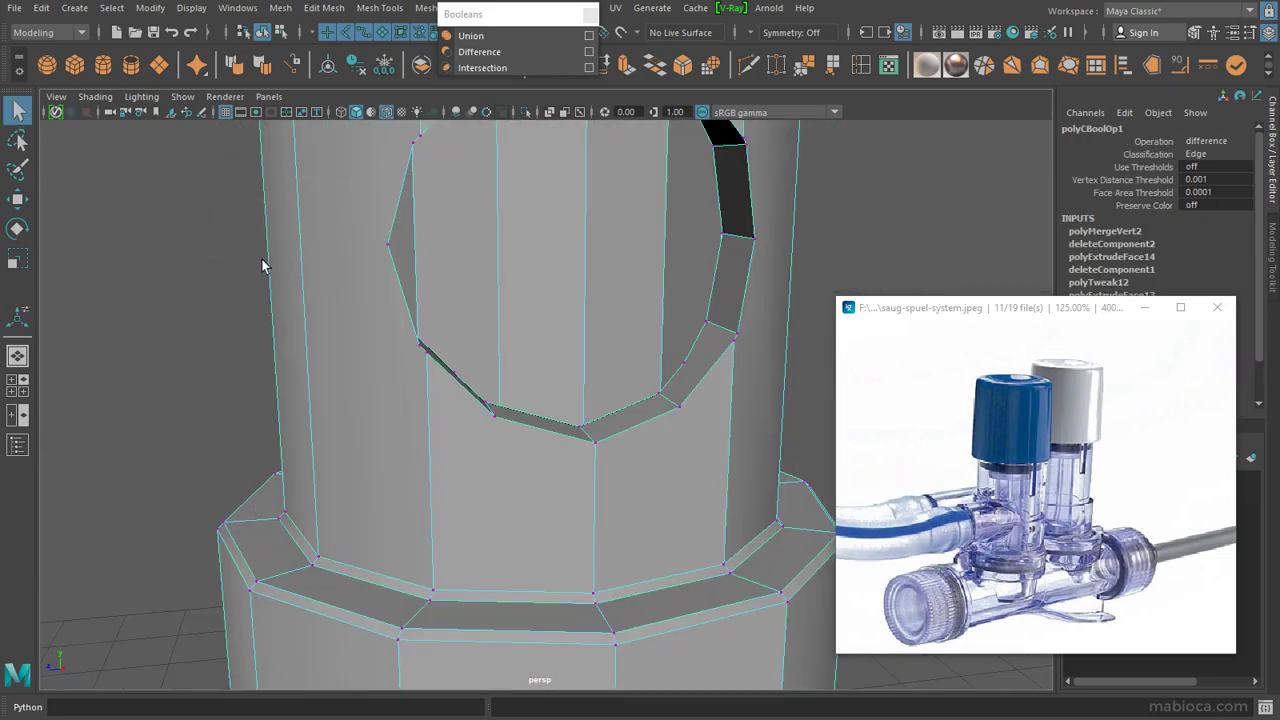
mouse_move(266, 263)
left_mouse_down("alt")
mouse_move(312, 258)
mouse_move(280, 334)
mouse_move(391, 434)
mouse_move(477, 394)
left_mouse_up("alt")
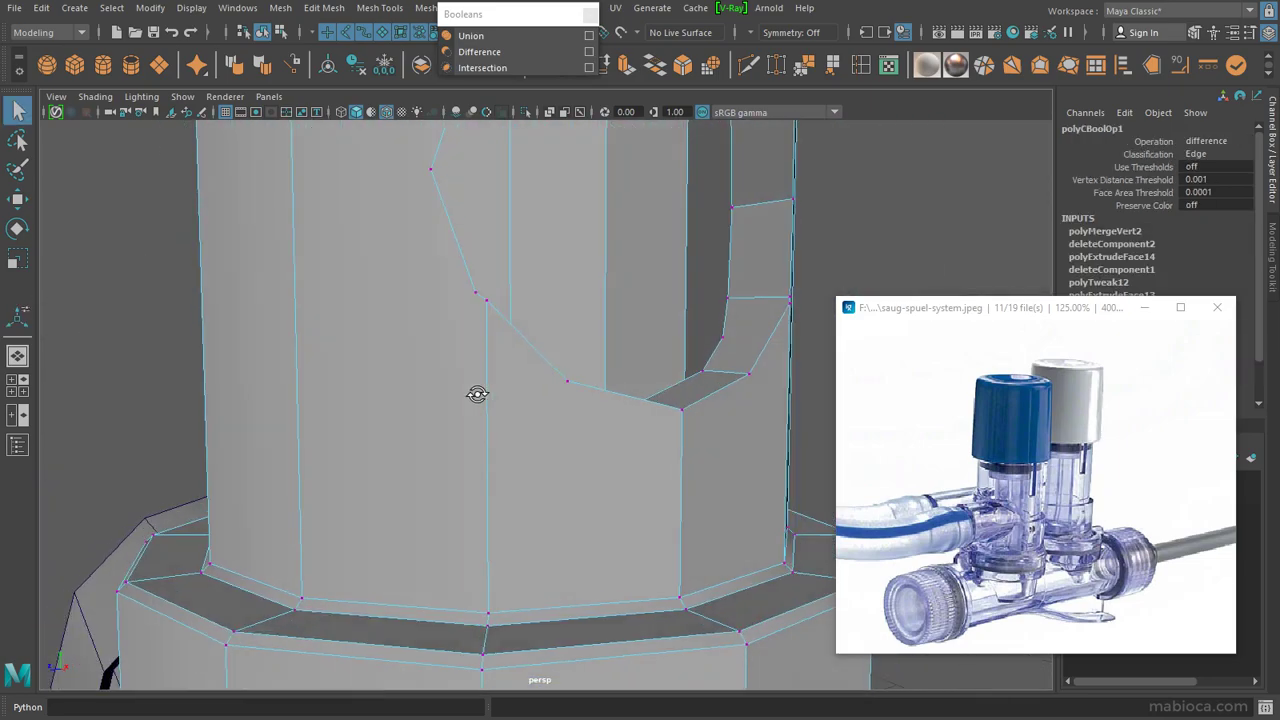
key("F8")
double_click(775, 66)
mouse_move(493, 307)
left_mouse_down("alt")
mouse_move(523, 391)
mouse_move(357, 403)
mouse_move(564, 388)
mouse_move(672, 401)
mouse_move(569, 314)
mouse_move(597, 309)
mouse_move(571, 334)
mouse_move(520, 340)
left_mouse_up("alt")
mouse_move(377, 357)
left_mouse_down("alt")
mouse_move(483, 360)
mouse_move(420, 303)
mouse_move(629, 286)
mouse_move(528, 429)
mouse_move(460, 263)
mouse_move(571, 249)
mouse_move(640, 200)
left_mouse_up("alt")
Step: Multi-Cut a first new edge below the side hole and commit it
key("w")
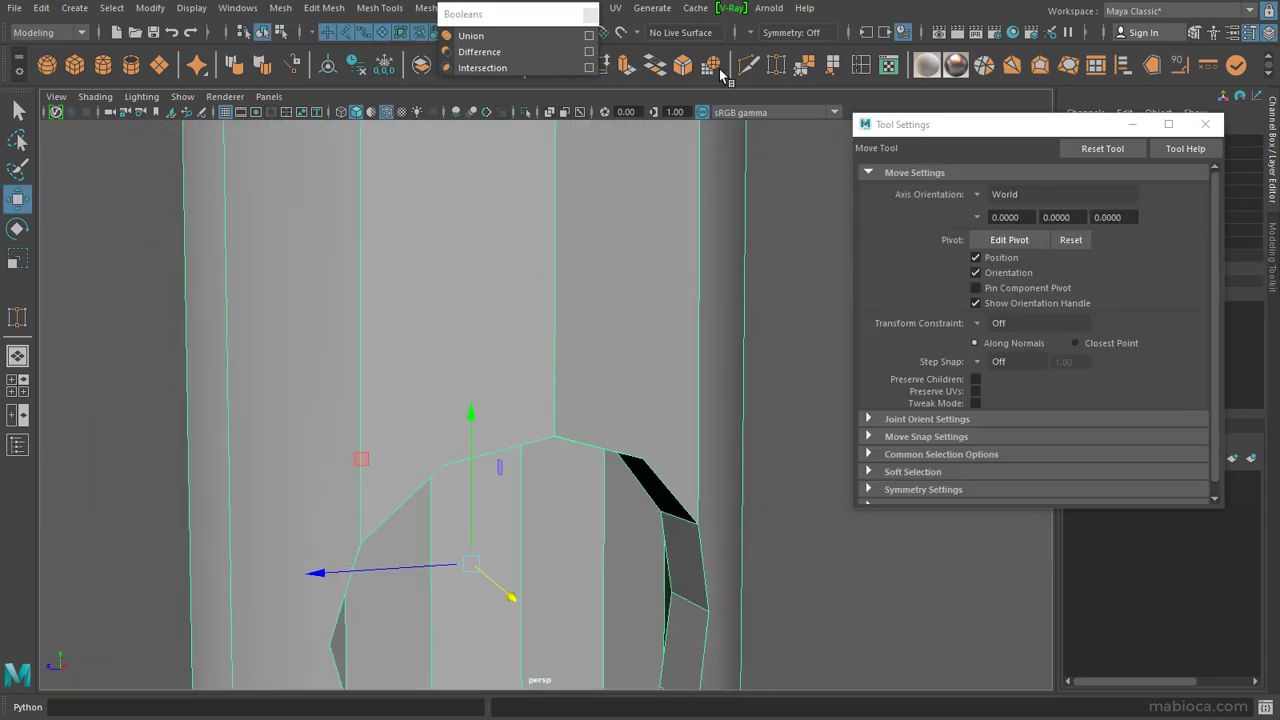
left_click(719, 66)
left_click_drag(420, 380, 345, 405, "alt")
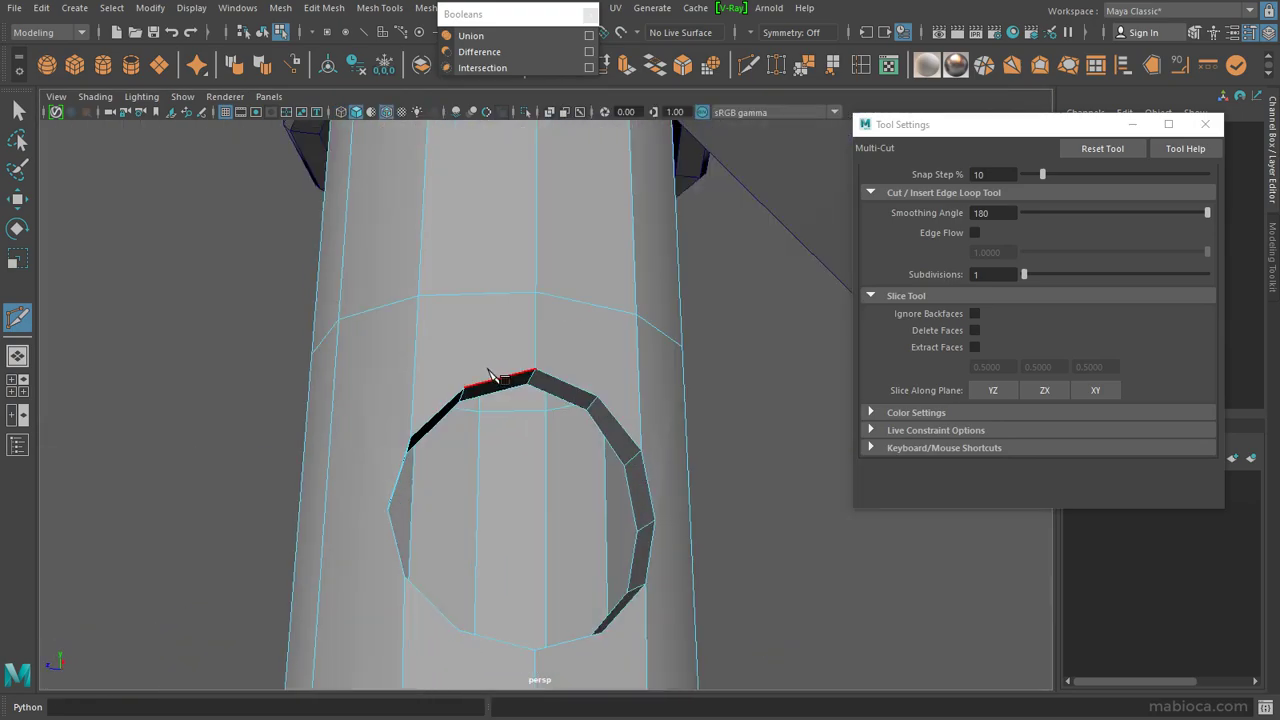
left_click_drag(432, 318, 500, 413, "alt")
mouse_move(557, 330)
left_mouse_down("alt")
mouse_move(371, 428)
mouse_move(280, 366)
mouse_move(484, 433)
left_mouse_up("alt")
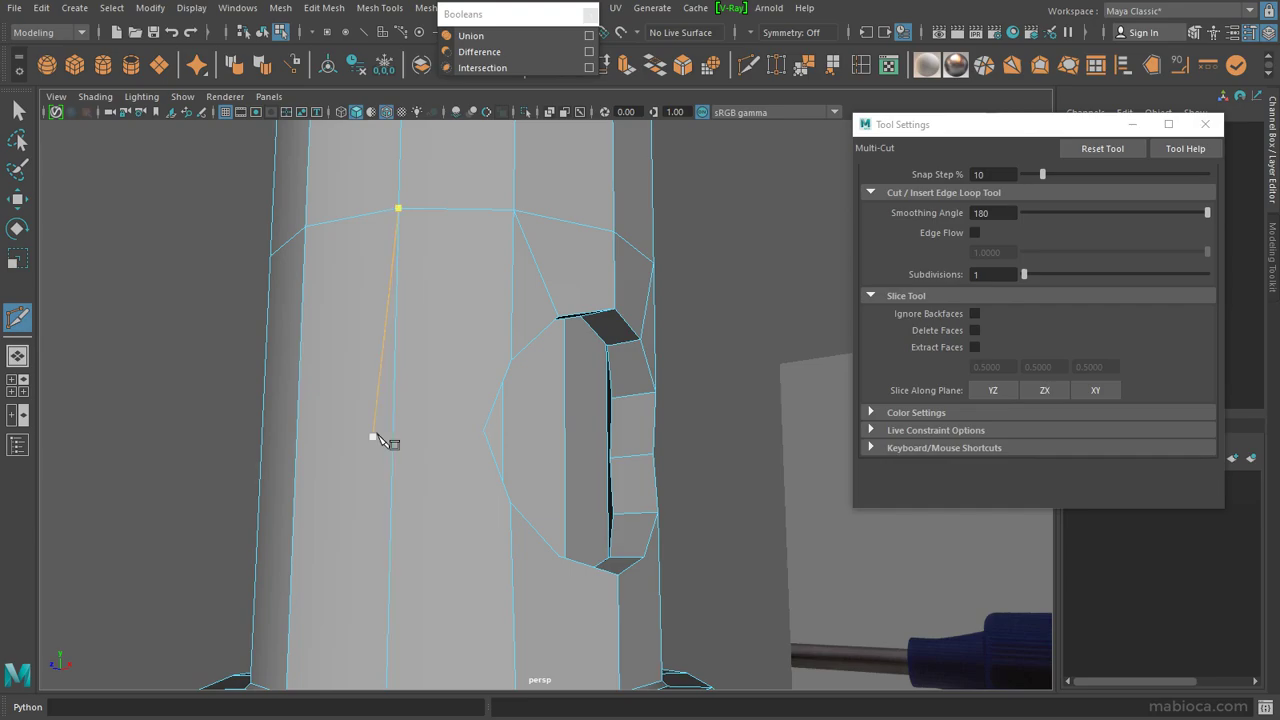
key("Return")
Step: Cut further edges linking the hole's stray vertices down toward the base ring
key("w")
left_click_drag(434, 314, 394, 491, "alt")
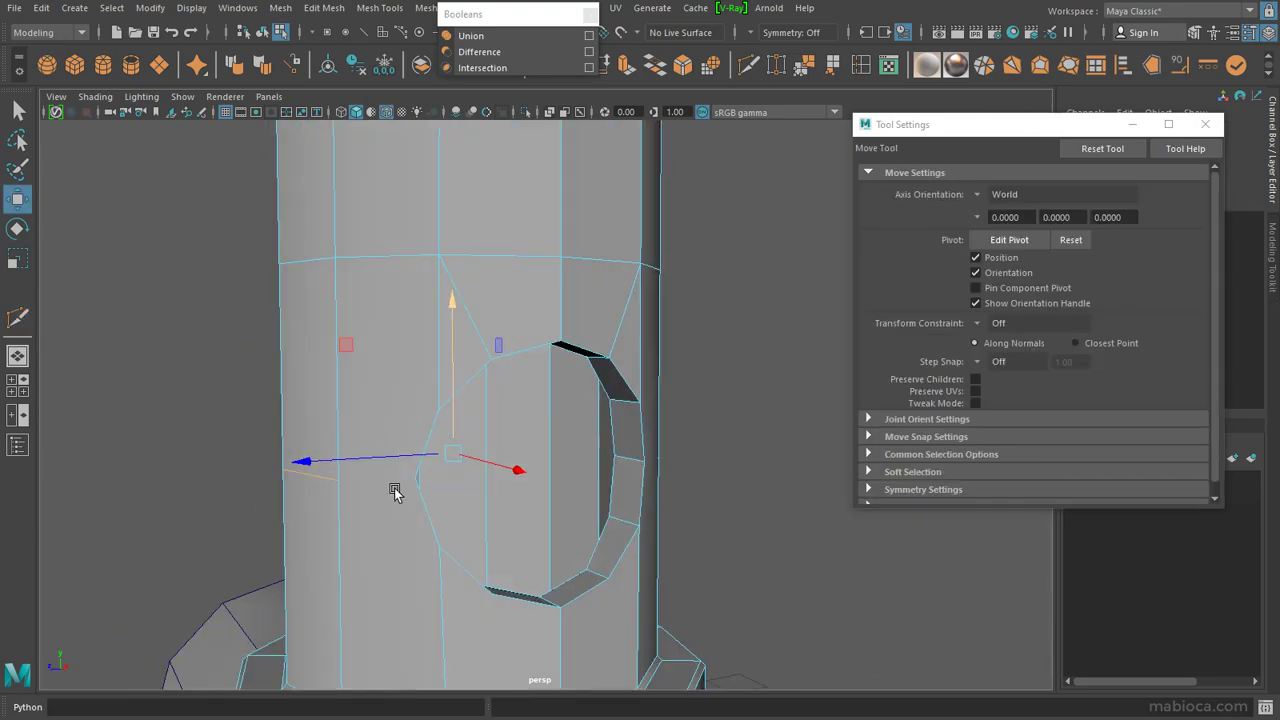
mouse_move(443, 407)
left_mouse_down("alt")
mouse_move(374, 508)
mouse_move(400, 458)
left_mouse_up("alt")
key("y")
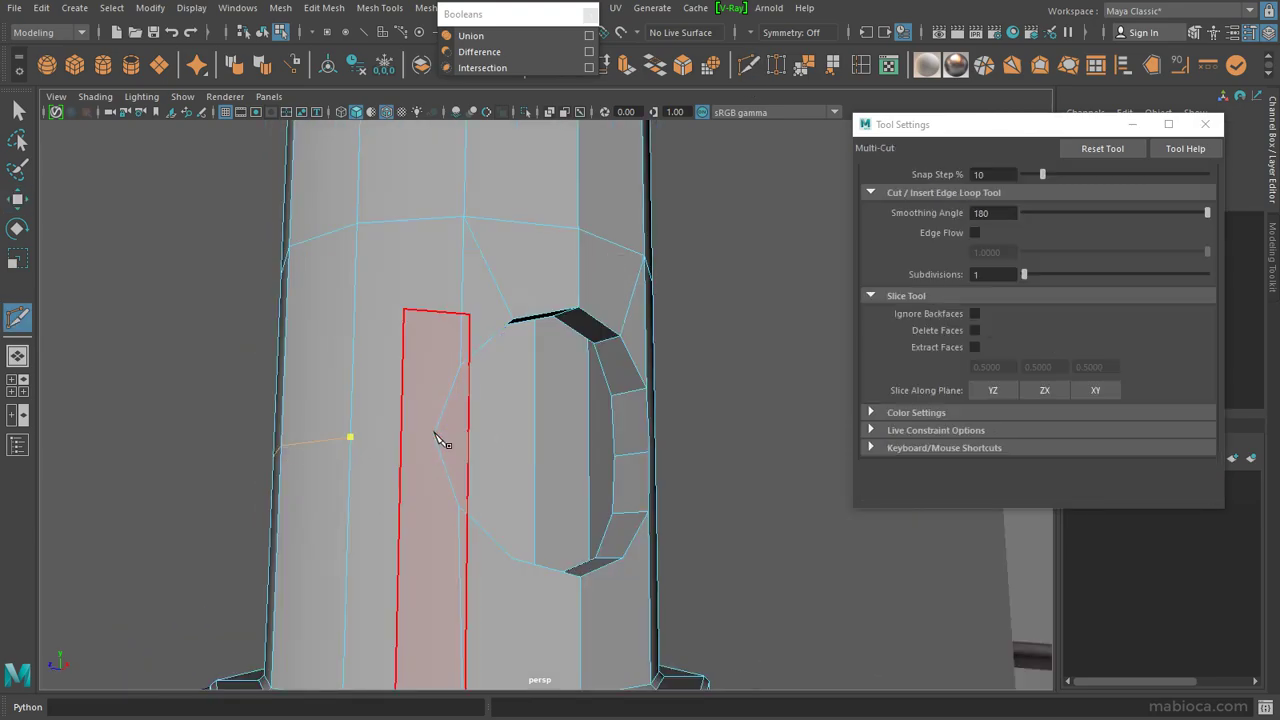
mouse_move(537, 514)
left_mouse_down("alt")
mouse_move(507, 476)
mouse_move(600, 406)
mouse_move(617, 466)
mouse_move(437, 463)
mouse_move(530, 420)
left_mouse_up("alt")
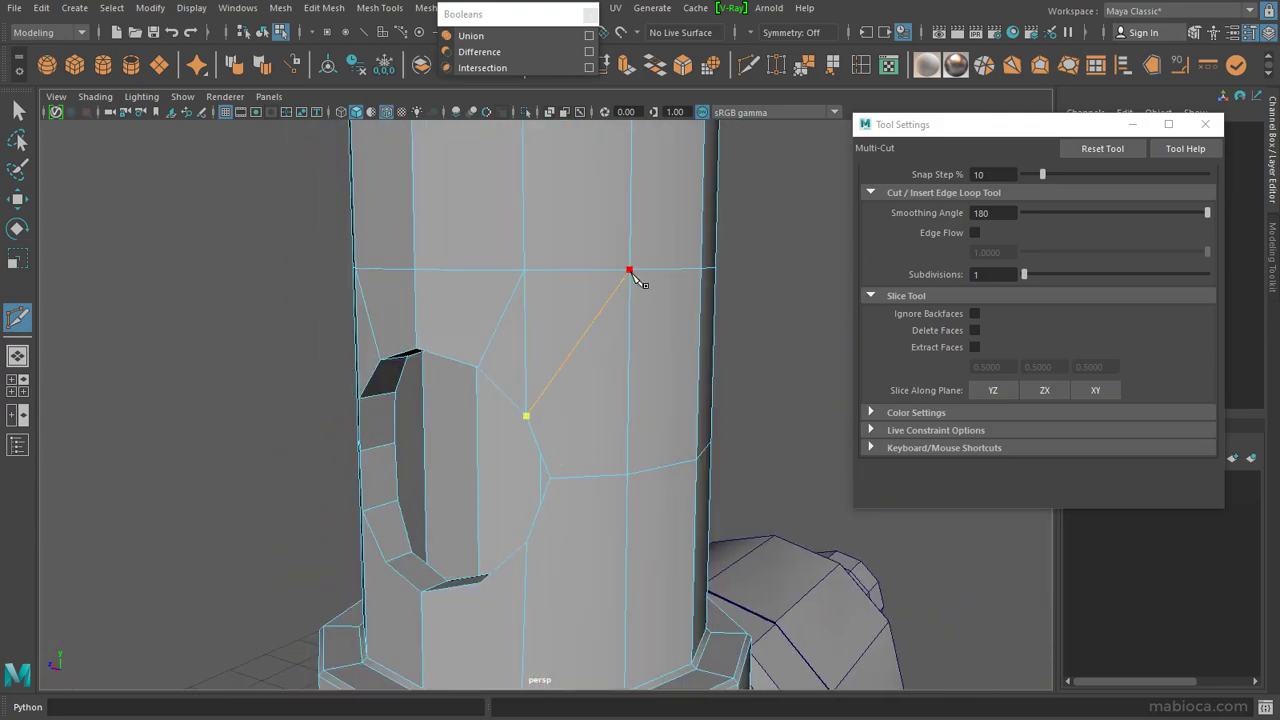
mouse_move(636, 280)
left_mouse_down("alt")
mouse_move(523, 423)
mouse_move(423, 435)
left_mouse_up("alt")
mouse_move(325, 262)
left_mouse_down("alt")
mouse_move(591, 294)
mouse_move(472, 362)
left_mouse_up("alt")
left_click_drag(357, 580, 475, 450, "alt")
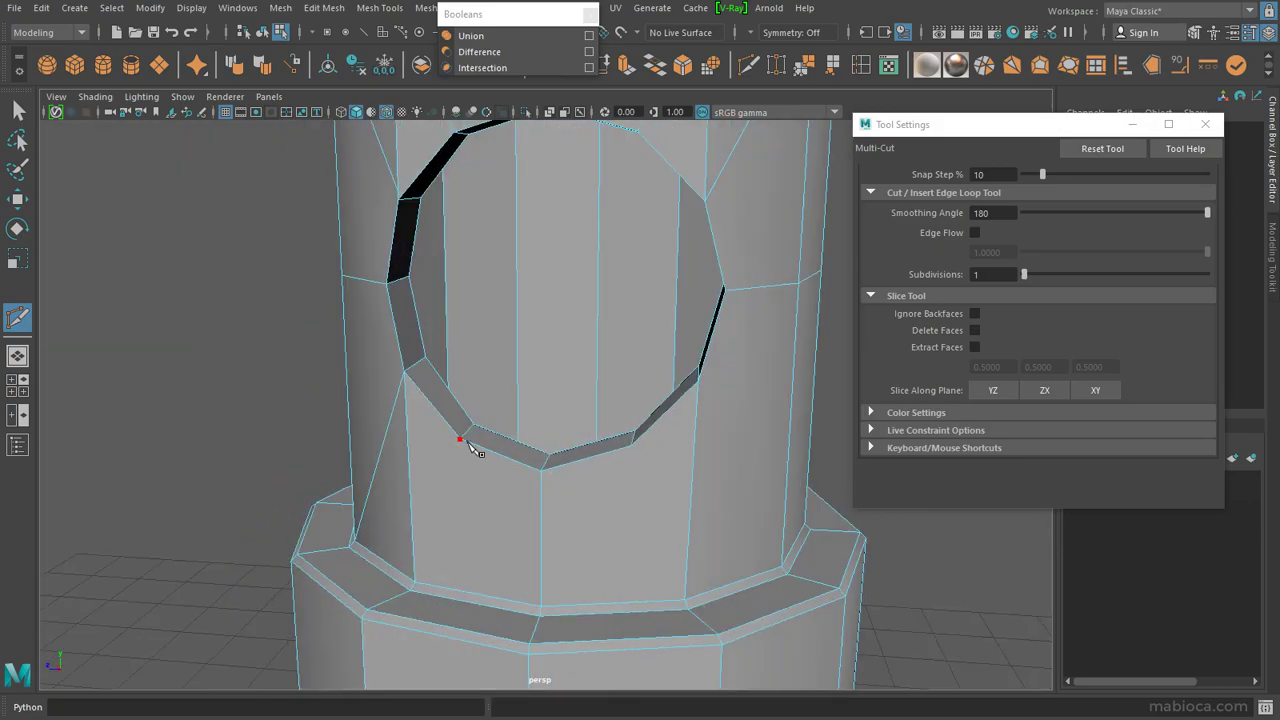
left_click_drag(685, 601, 555, 443, "alt")
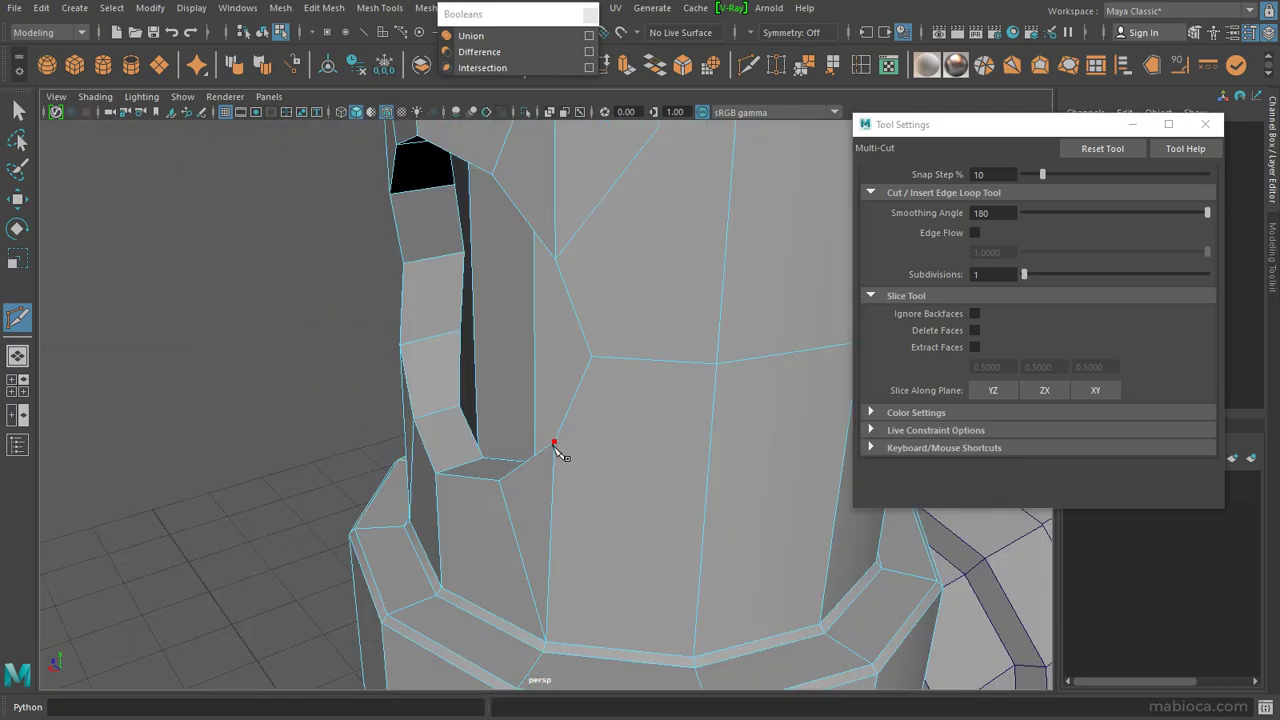
mouse_move(700, 661)
left_mouse_down("alt")
mouse_move(632, 434)
mouse_move(671, 374)
mouse_move(390, 213)
left_mouse_up("alt")
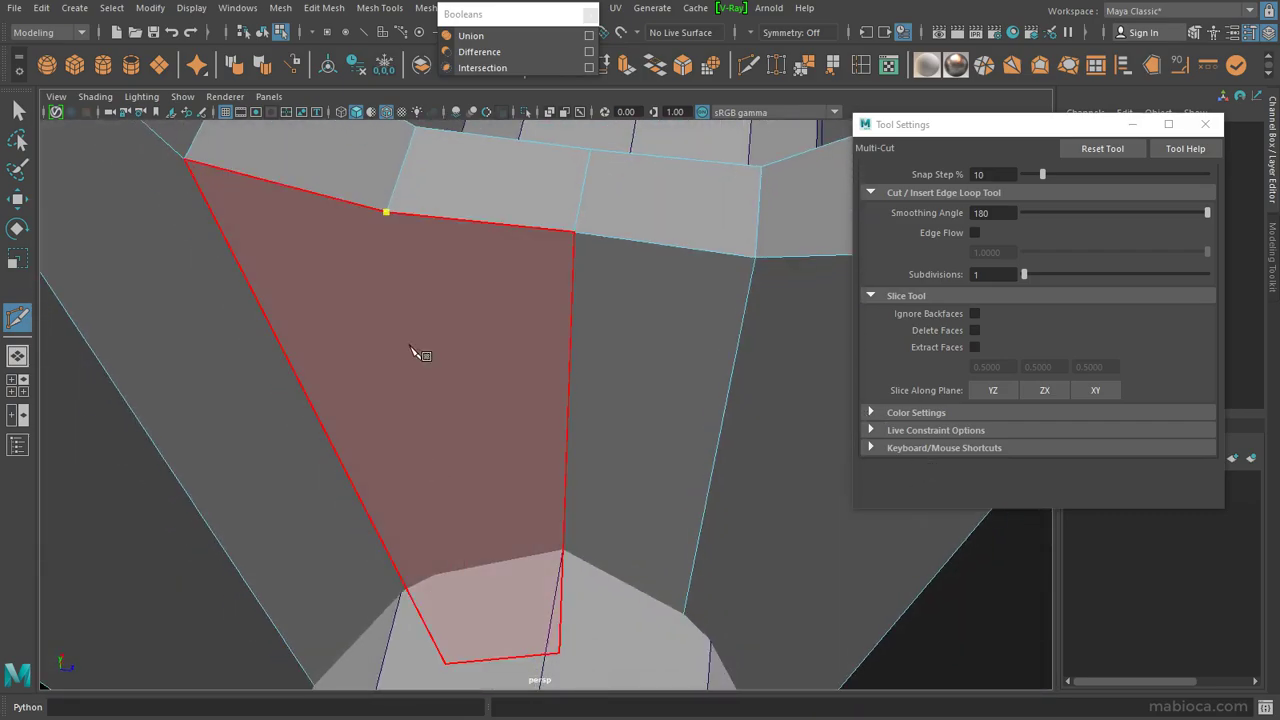
scroll(410, 350, "down", 3)
mouse_move(409, 329)
left_mouse_down("alt")
mouse_move(457, 346)
mouse_move(234, 257)
left_mouse_up("alt")
Step: Check the cuts in wireframe and shaded views, then isolate the vertical tube
key("4")
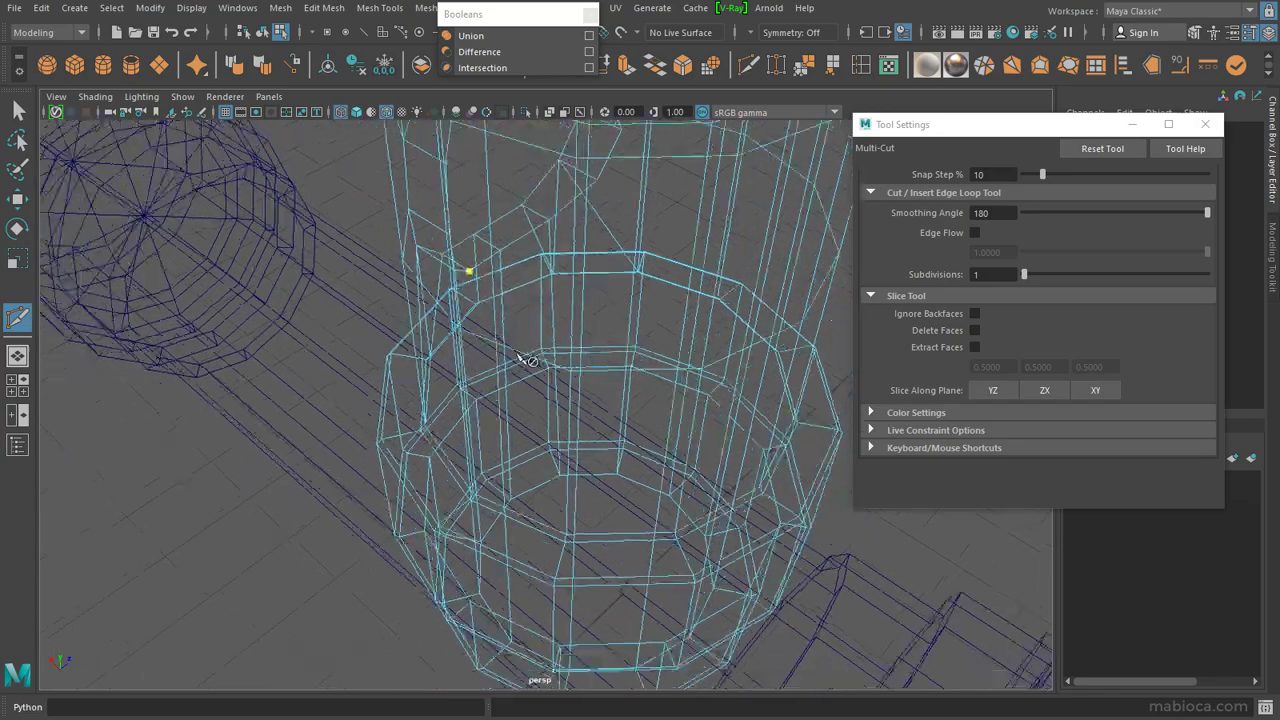
mouse_move(527, 360)
left_mouse_down("alt")
mouse_move(580, 303)
mouse_move(480, 286)
left_mouse_up("alt")
scroll(480, 286, "up", 5)
key("5")
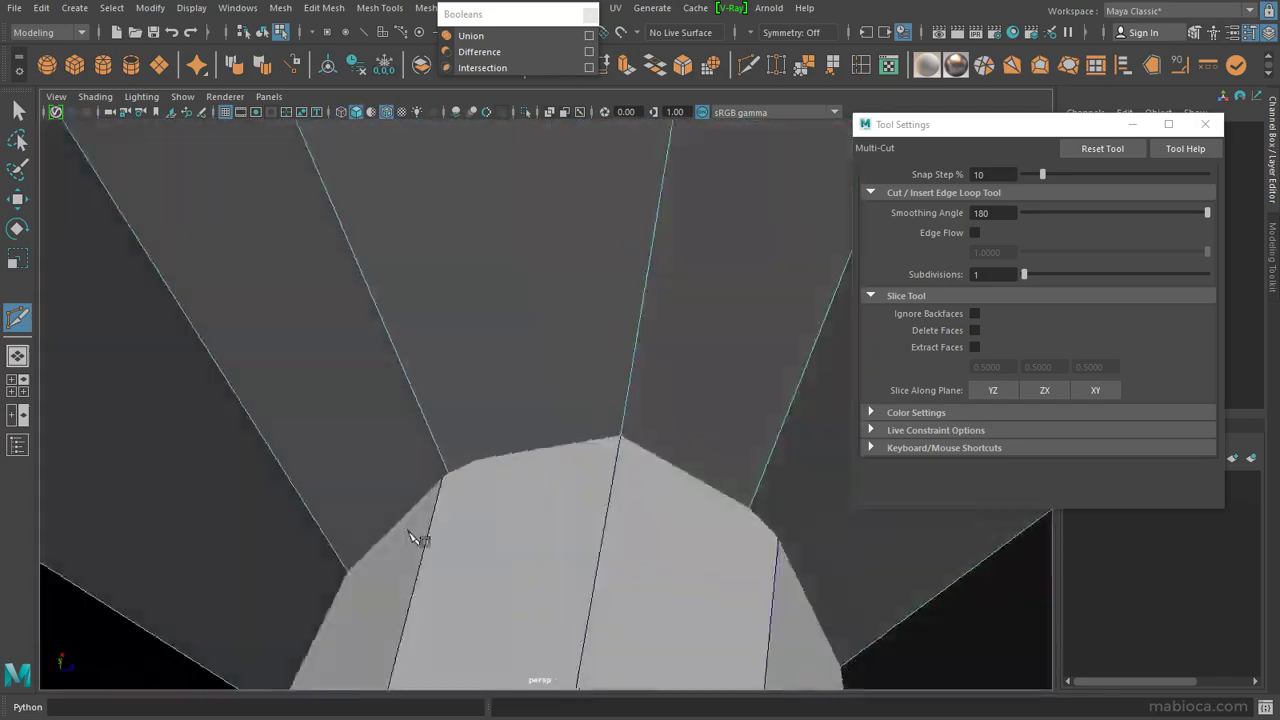
mouse_move(418, 538)
left_mouse_down("alt")
mouse_move(389, 463)
mouse_move(329, 451)
mouse_move(491, 366)
mouse_move(518, 278)
left_mouse_up("alt")
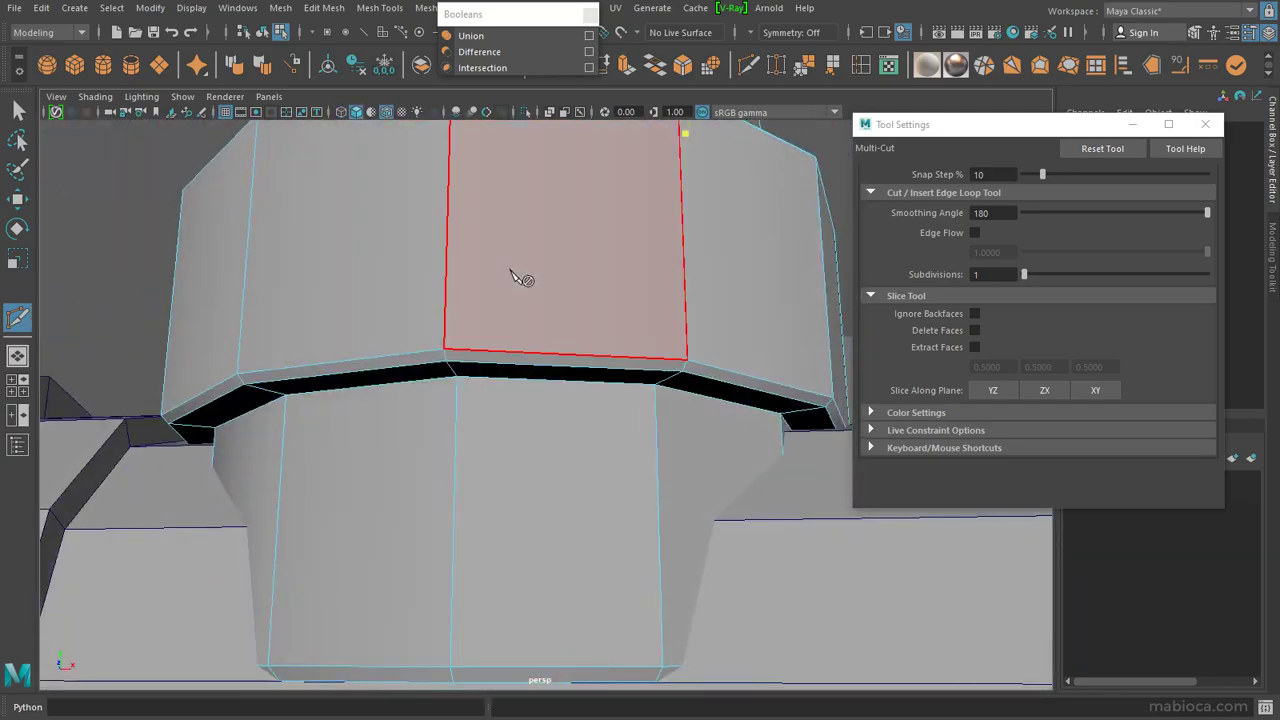
scroll(606, 371, "down", 3)
key("4")
left_click_drag(606, 371, 634, 371, "alt")
key("5")
scroll(486, 400, "up", 3)
key("w")
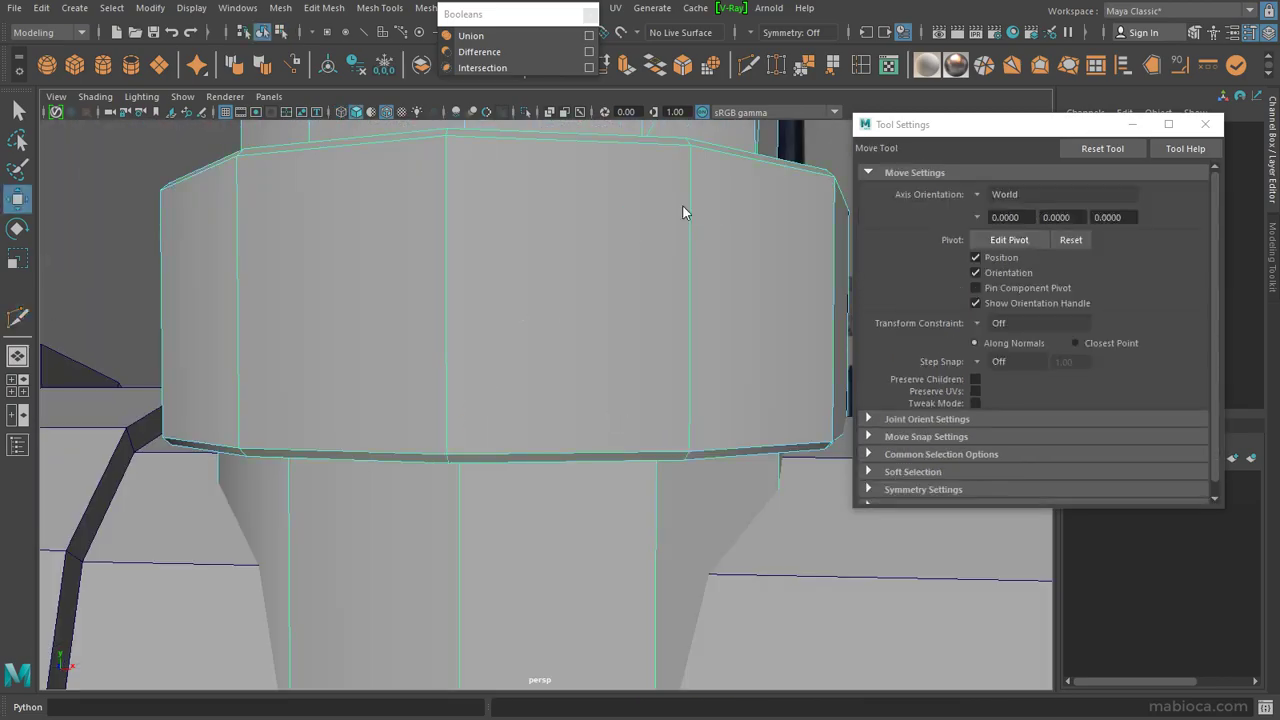
left_click(525, 112)
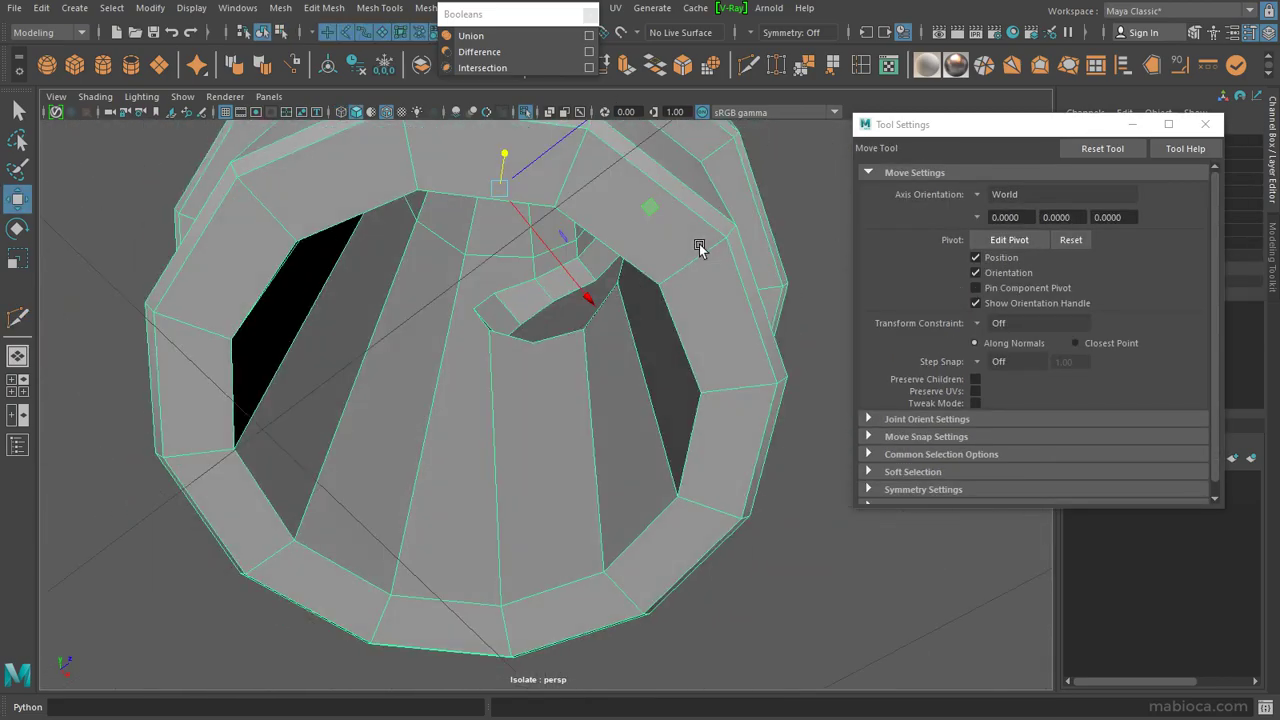
Step: Multi-Cut an edge inside the tube's opening and commit it
right_click_drag(699, 248, 530, 337, "shift")
left_click_drag(640, 453, 630, 325, "alt")
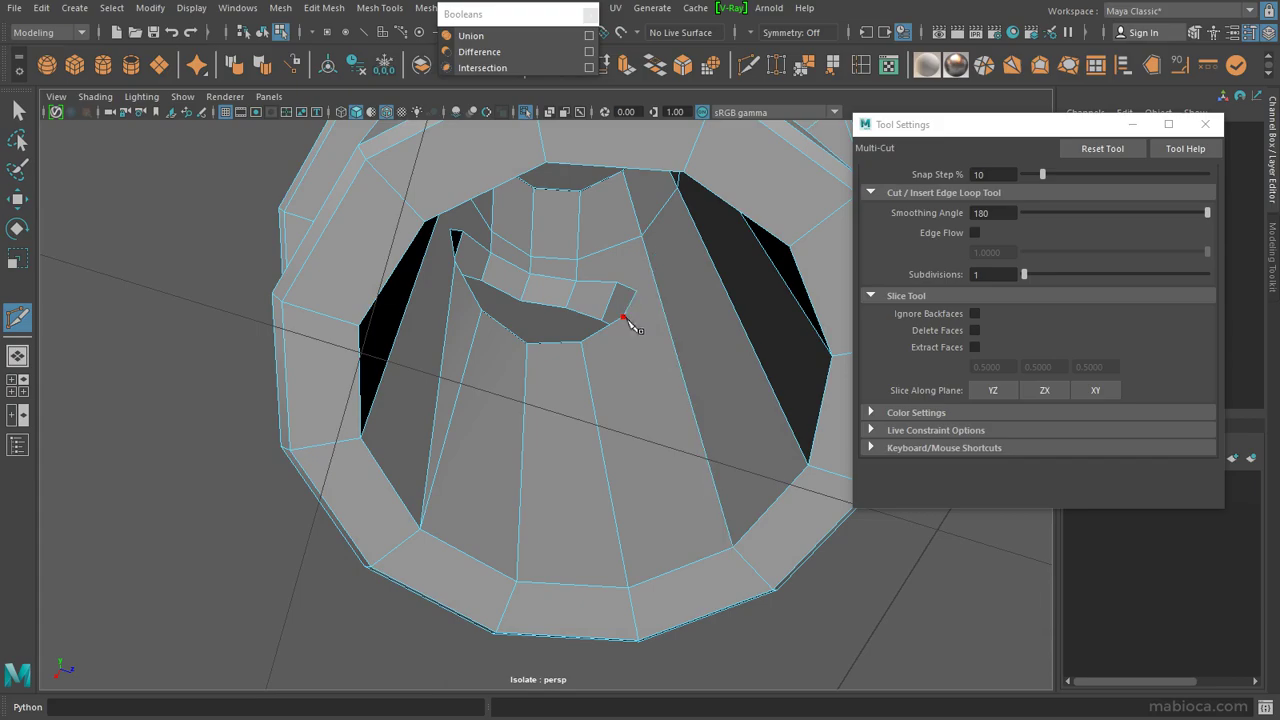
mouse_move(735, 546)
left_mouse_down("alt")
mouse_move(700, 320)
mouse_move(543, 312)
left_mouse_up("alt")
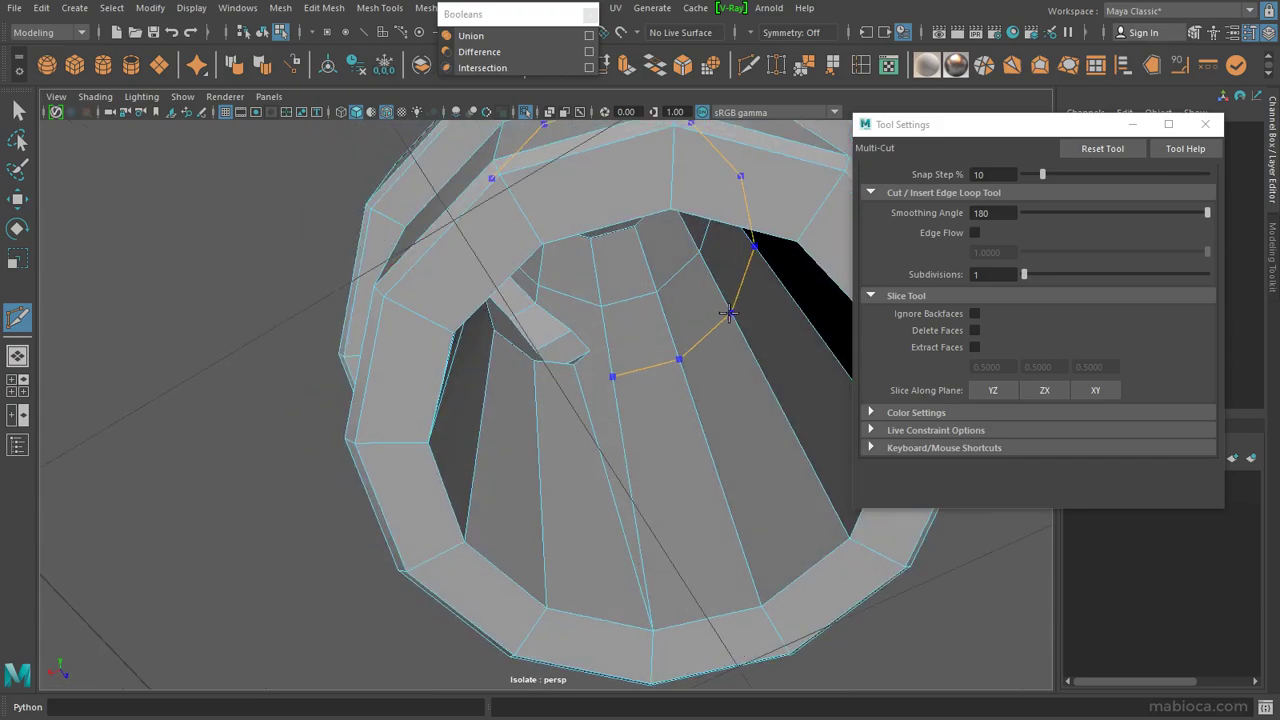
key("Return")
key("w")
Step: Cut more edges snapping to vertices, joining the inner opening to surrounding faces
key("ctrl+shift+x")
scroll(593, 346, "up", 2)
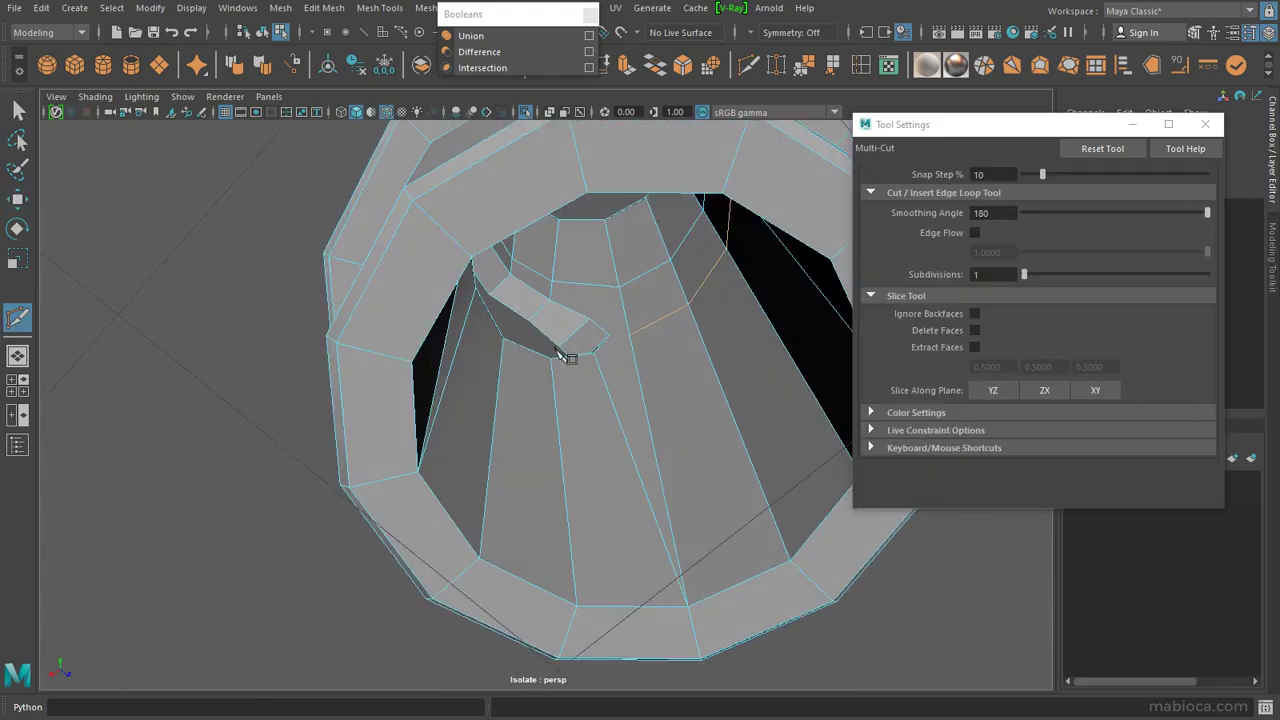
scroll(620, 360, "up", 3)
mouse_move(615, 368)
left_mouse_down("alt")
mouse_move(437, 400)
mouse_move(437, 360)
left_mouse_up("alt")
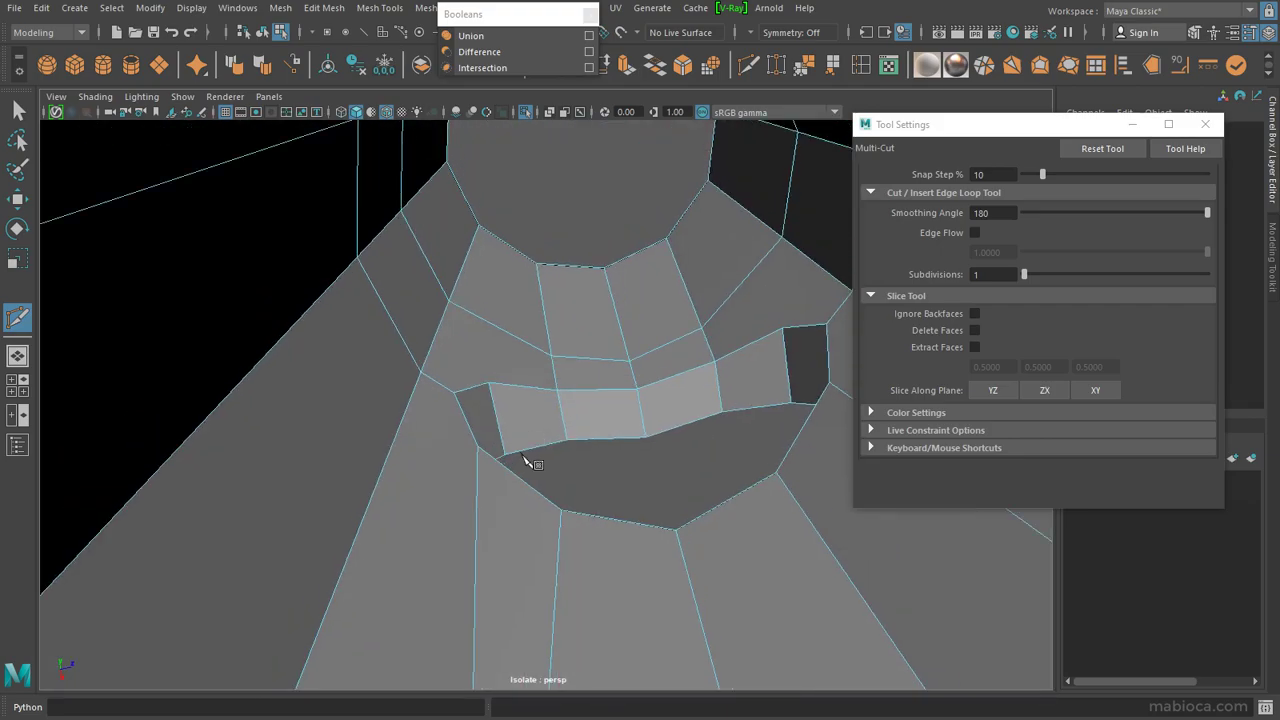
left_click_drag(524, 457, 476, 389, "alt")
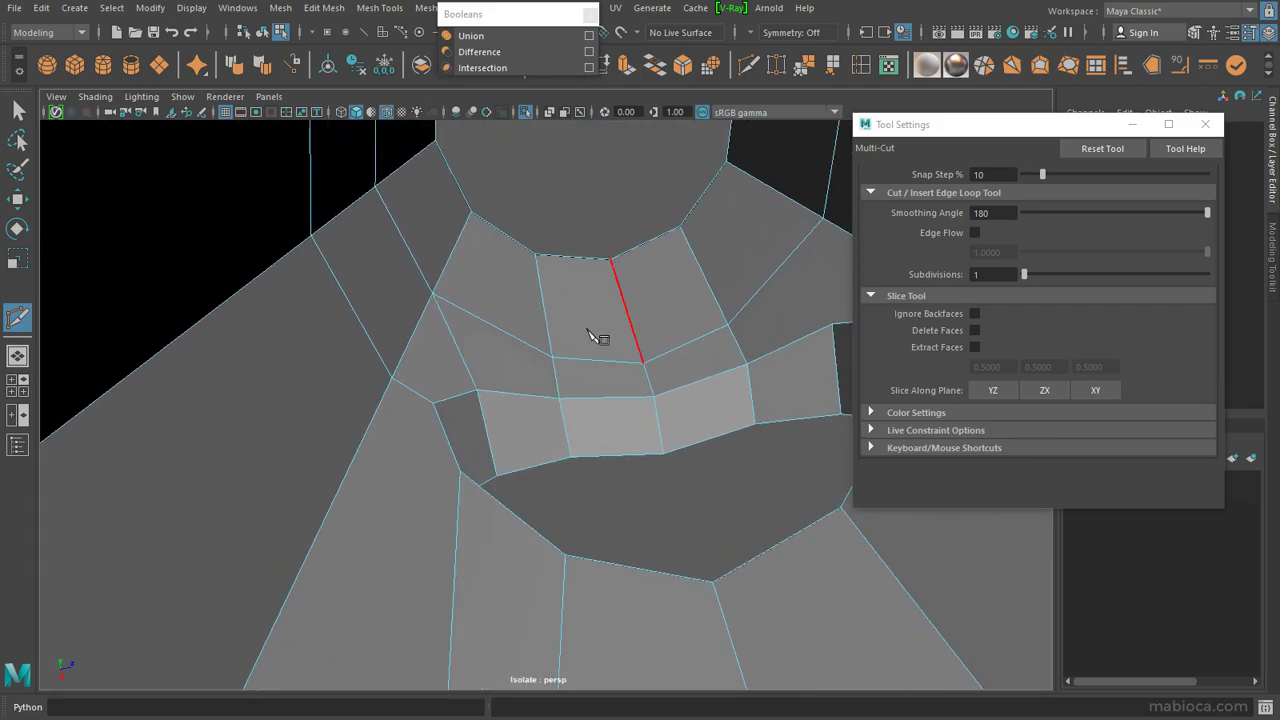
left_click_drag(593, 337, 752, 383, "alt")
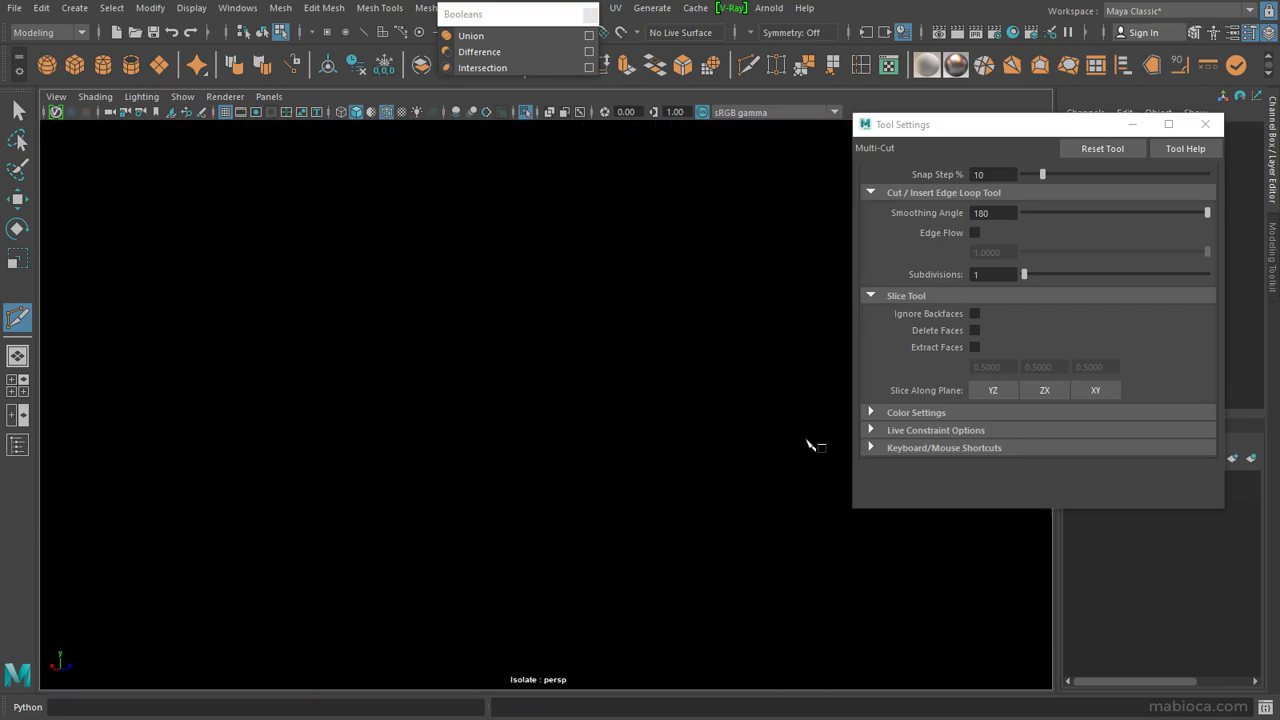
mouse_move(814, 443)
left_mouse_down("alt")
mouse_move(634, 337)
mouse_move(600, 350)
left_mouse_up("alt")
mouse_move(679, 287)
left_mouse_down("alt")
mouse_move(423, 314)
mouse_move(513, 300)
left_mouse_up("alt")
mouse_move(432, 213)
left_mouse_down("alt")
mouse_move(523, 409)
mouse_move(460, 240)
mouse_move(457, 520)
mouse_move(474, 412)
left_mouse_up("alt")
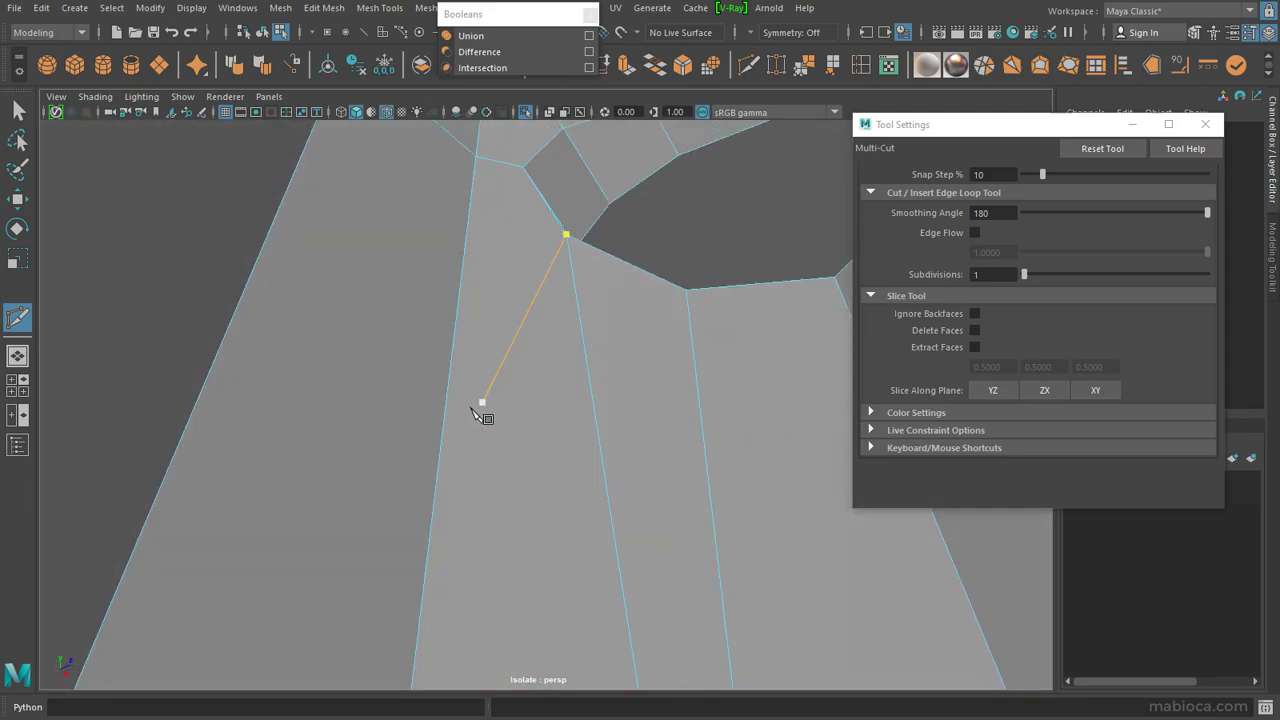
mouse_move(523, 168)
left_mouse_down("alt")
mouse_move(617, 368)
mouse_move(766, 297)
mouse_move(737, 306)
mouse_move(872, 305)
left_mouse_up("alt")
left_click(653, 188)
scroll(786, 386, "up", 3)
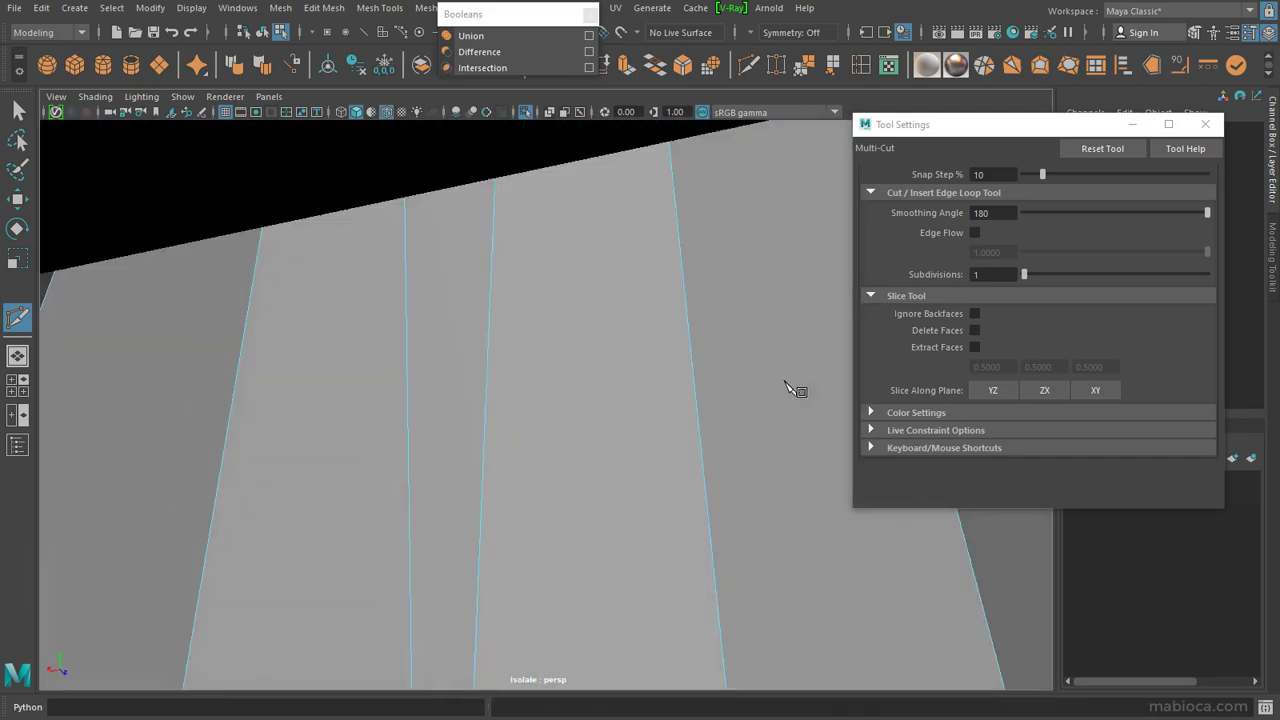
scroll(760, 360, "down", 3)
scroll(727, 333, "up", 3)
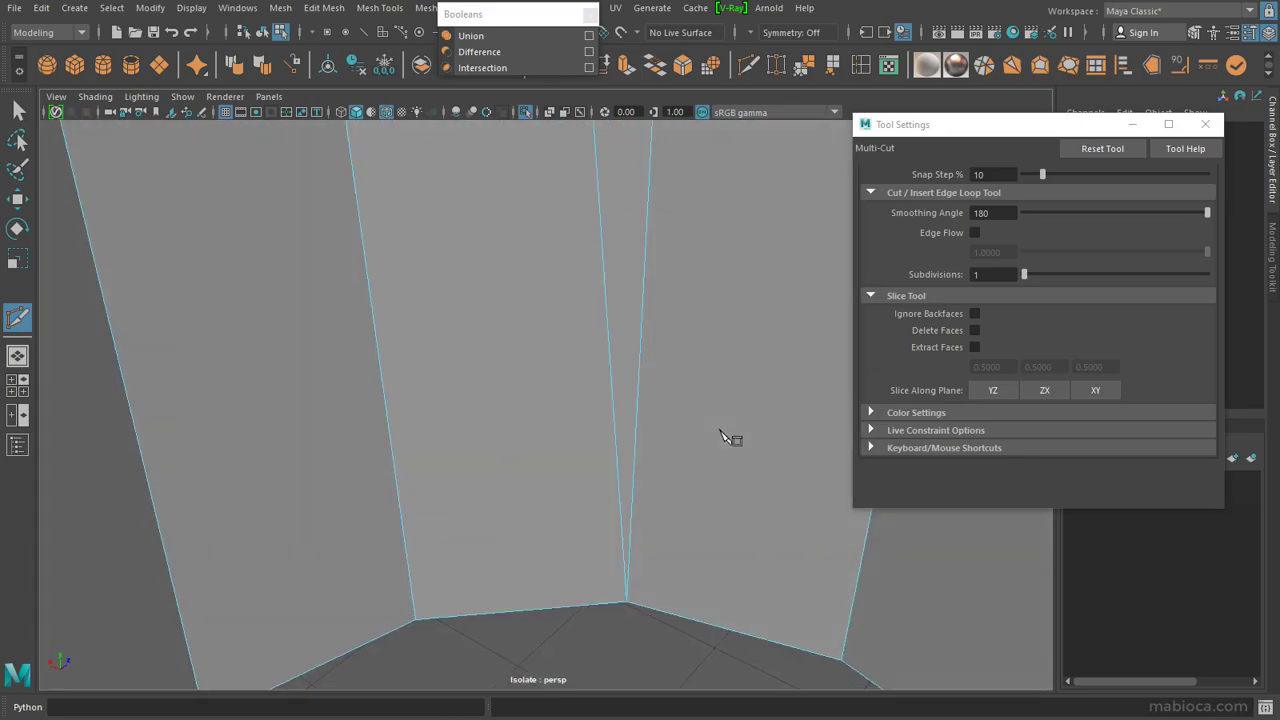
scroll(706, 409, "down", 4)
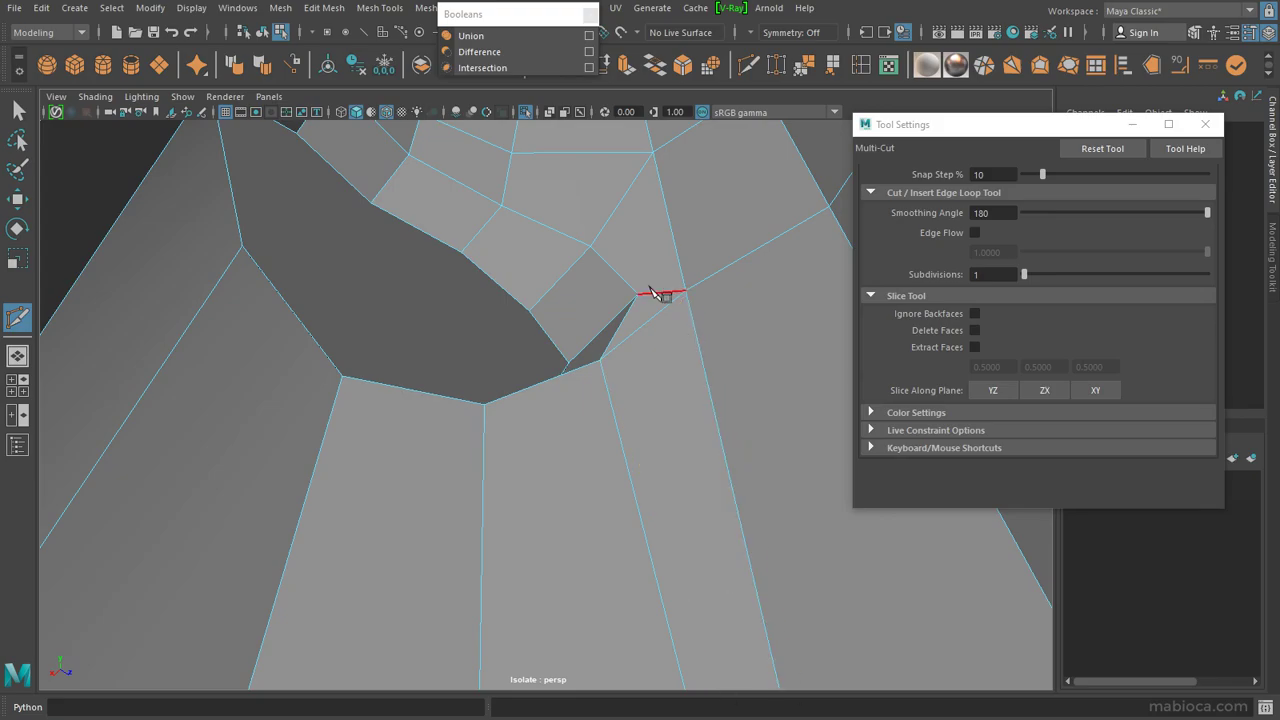
Step: Reposition a stray vertex with the Move Tool and view the whole isolated tube
key("w")
mouse_move(691, 371)
left_mouse_down("alt")
mouse_move(692, 393)
mouse_move(528, 286)
mouse_move(606, 297)
mouse_move(623, 414)
mouse_move(601, 282)
mouse_move(551, 277)
mouse_move(523, 280)
mouse_move(515, 370)
mouse_move(494, 283)
left_mouse_up("alt")
key("ctrl+shift+x")
mouse_move(600, 348)
left_mouse_down("alt")
mouse_move(554, 557)
mouse_move(567, 663)
left_mouse_up("alt")
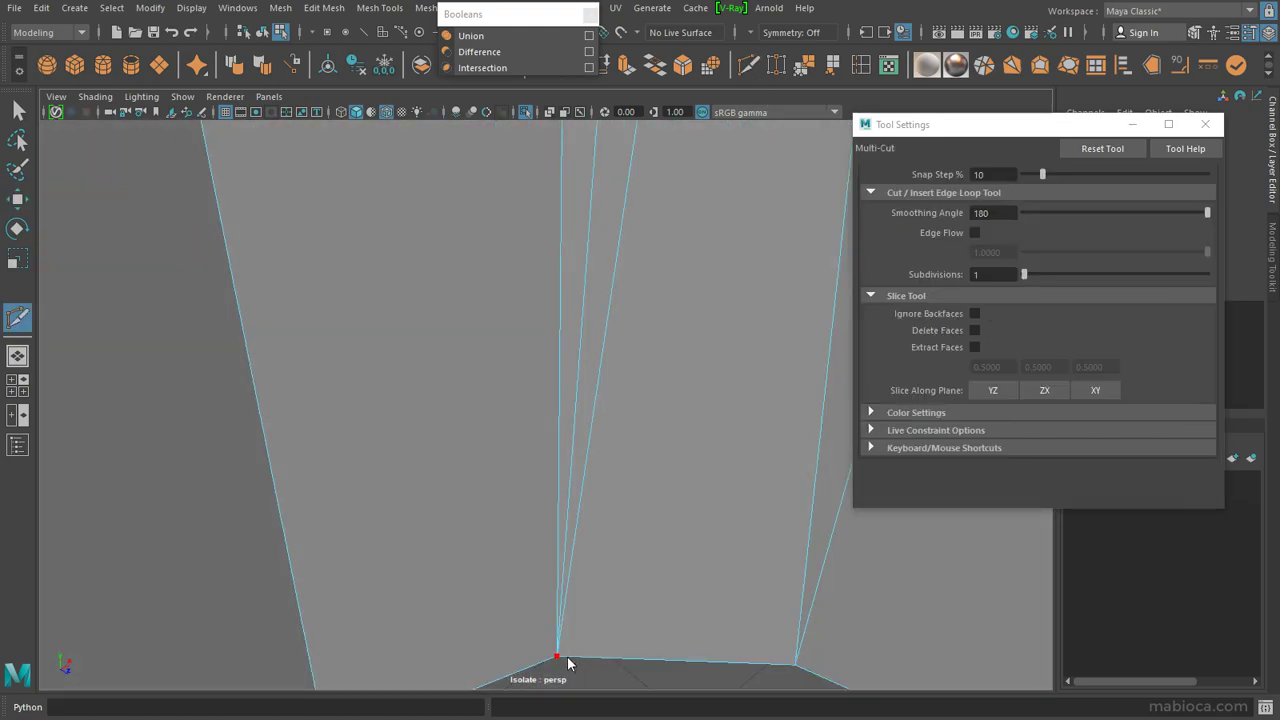
key("w")
scroll(567, 663, "down", 5)
left_click(598, 468)
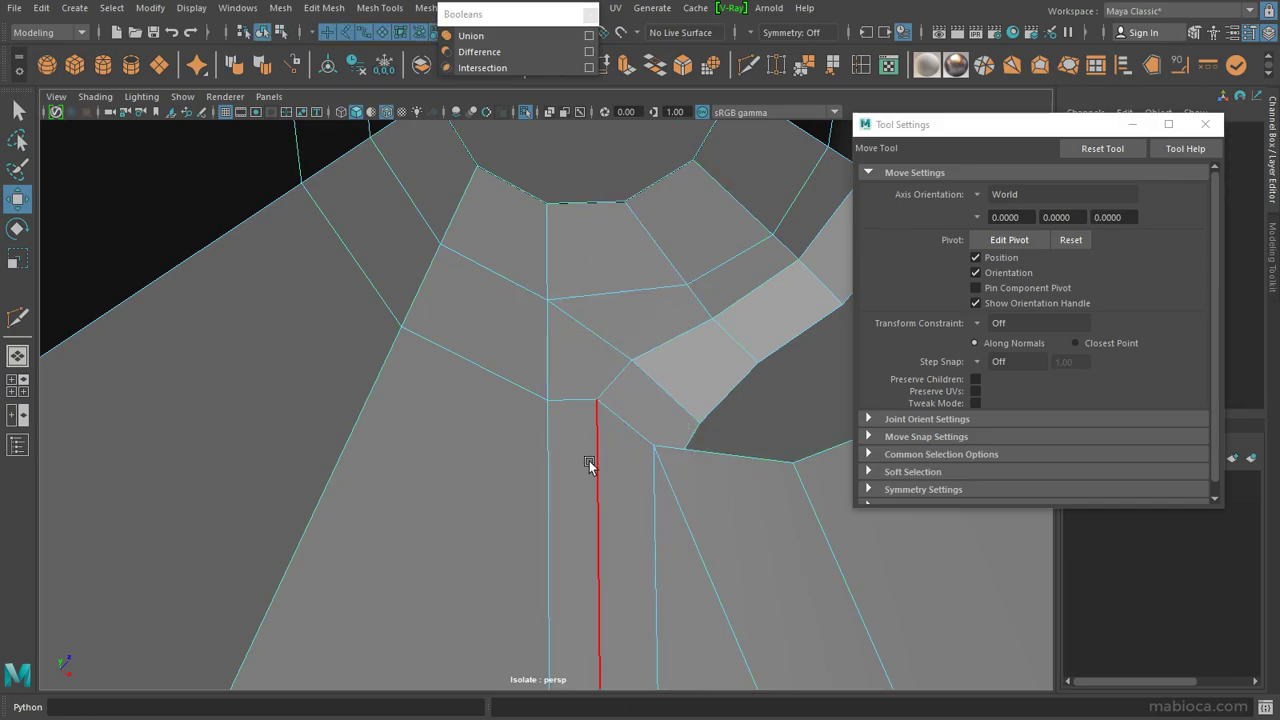
scroll(620, 569, "down", 10)
mouse_move(323, 340)
left_mouse_down("alt")
mouse_move(668, 359)
mouse_move(443, 414)
mouse_move(594, 343)
mouse_move(662, 425)
left_mouse_up("alt")
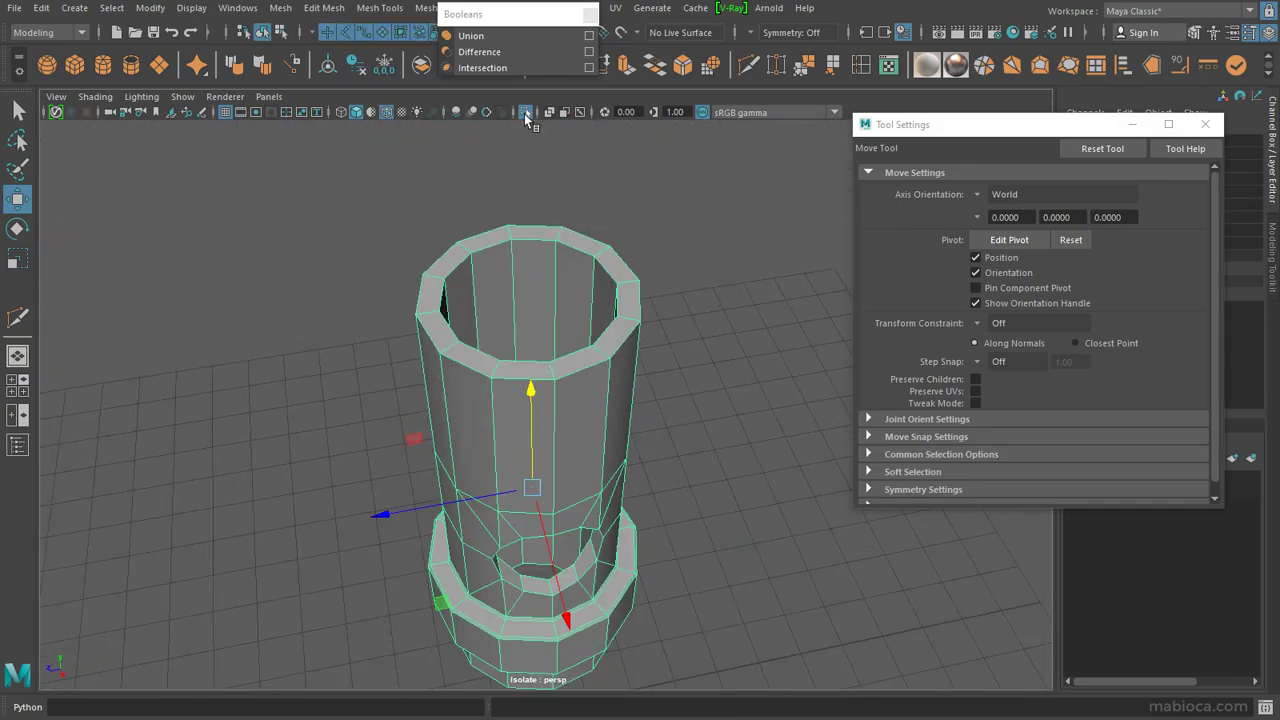
Step: Select the many-sided face beside the hole and orbit to a side view of it
left_click(1044, 68)
scroll(694, 400, "up", 5)
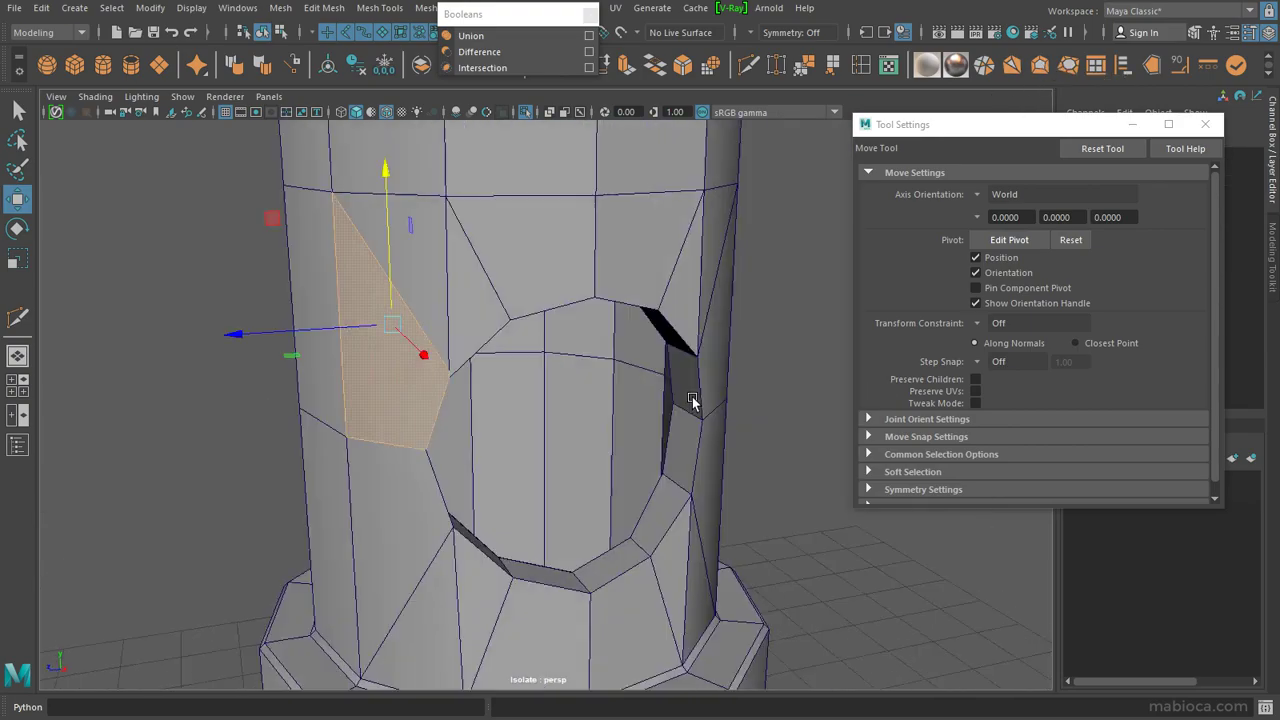
scroll(651, 317, "up", 3)
scroll(614, 295, "up", 3)
mouse_move(614, 295)
left_mouse_down("alt")
mouse_move(560, 263)
mouse_move(457, 271)
left_mouse_up("alt")
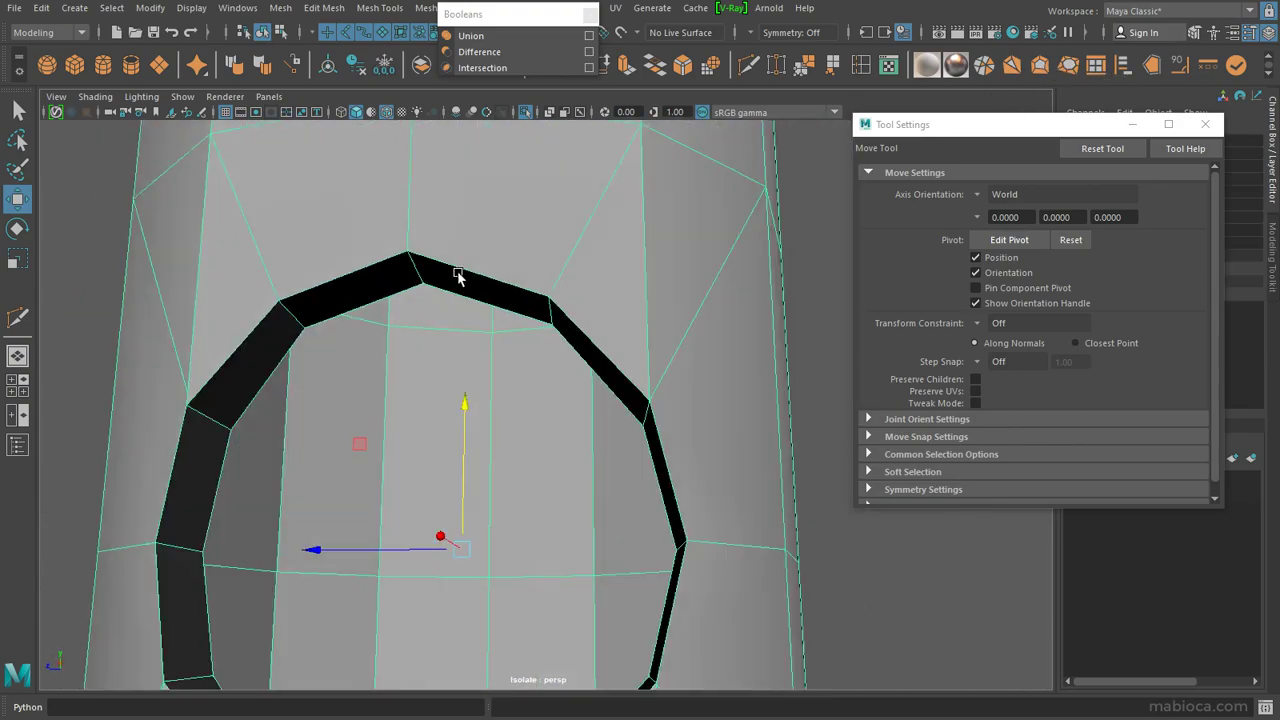
scroll(457, 271, "up", 3)
right_click_drag(760, 134, 185, 355, "shift")
key("w")
scroll(526, 286, "down", 3)
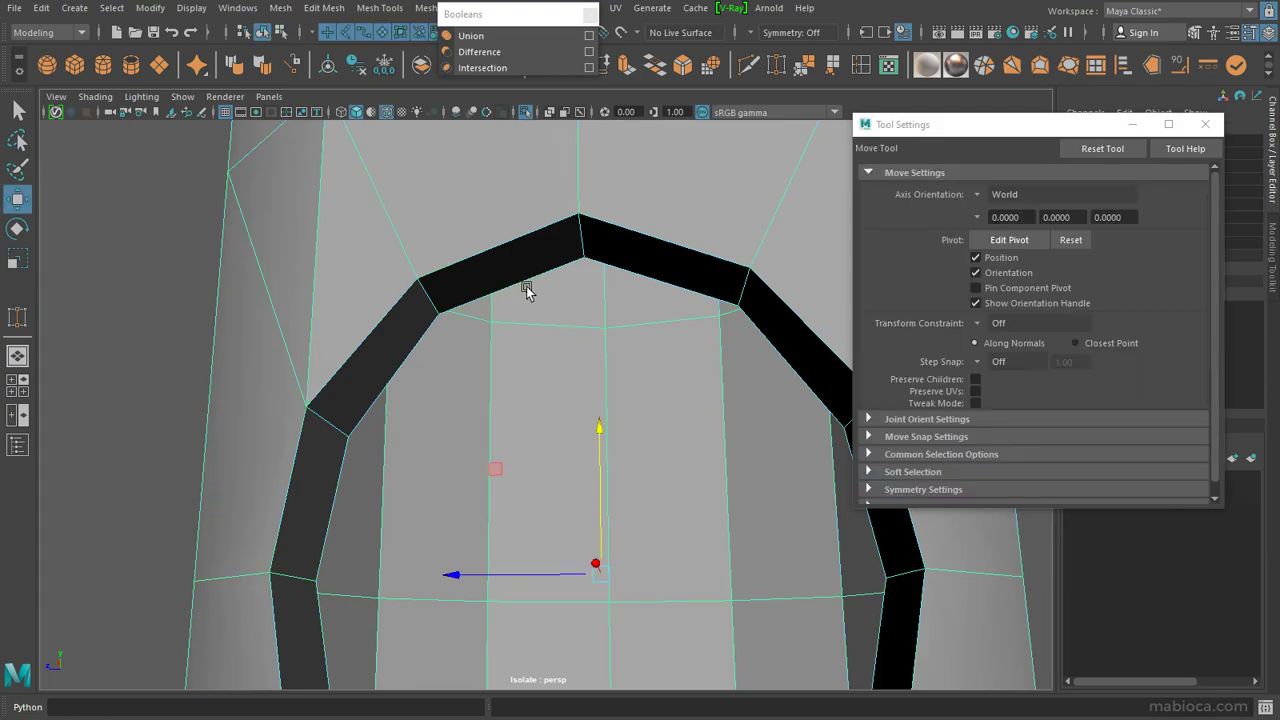
mouse_move(526, 286)
left_mouse_down("alt")
mouse_move(640, 300)
mouse_move(560, 320)
left_mouse_up("alt")
Step: Soften the tube's edges at a 50-degree angle and check the shading around the tube
double_click(240, 66)
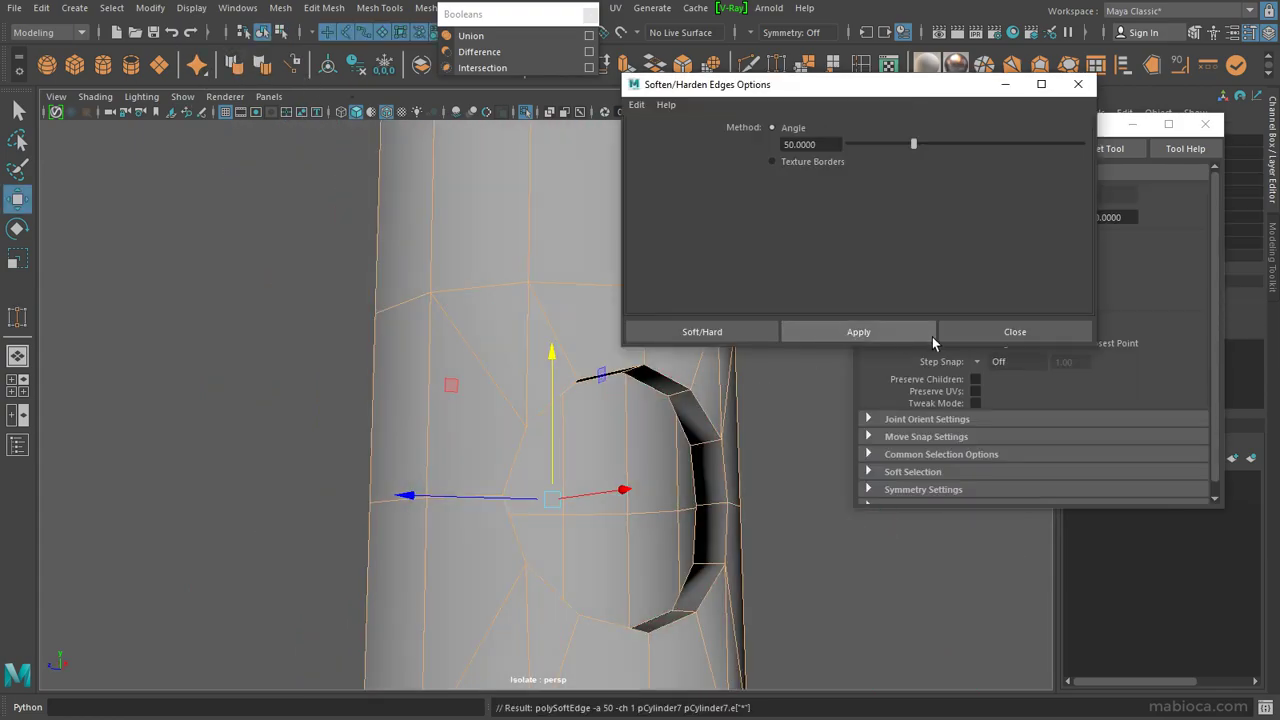
double_click(261, 66)
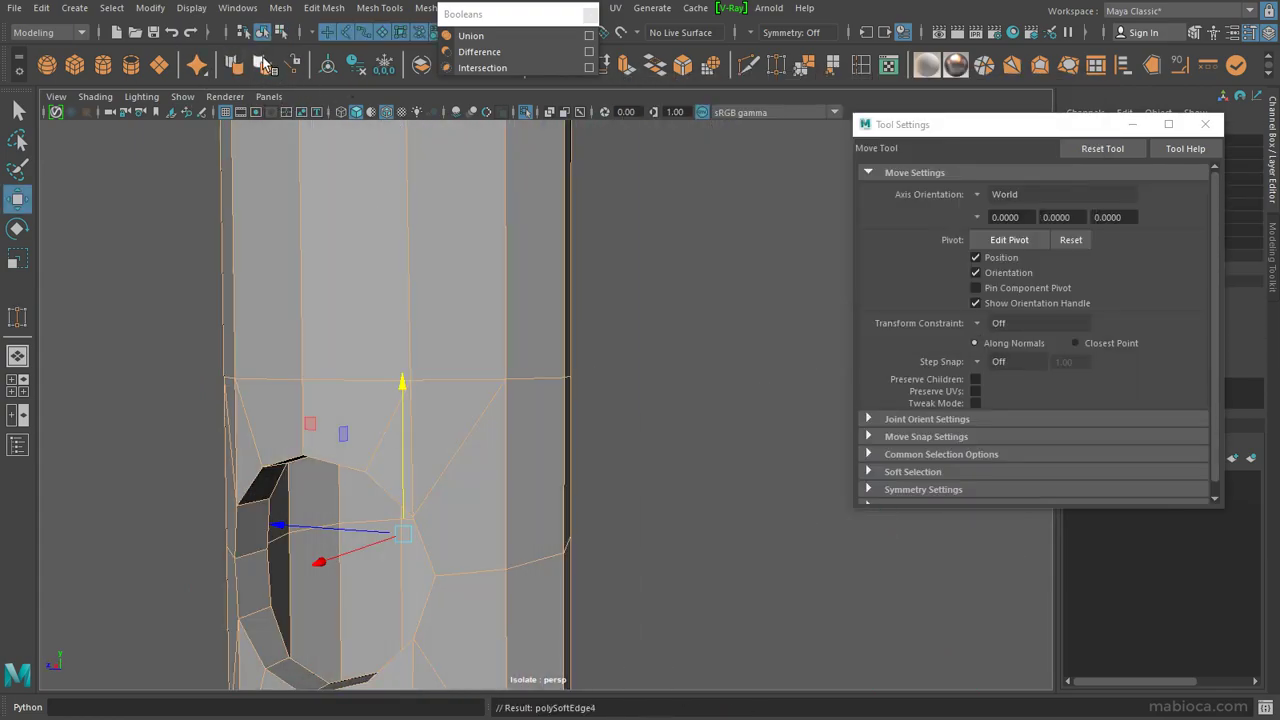
key("Return")
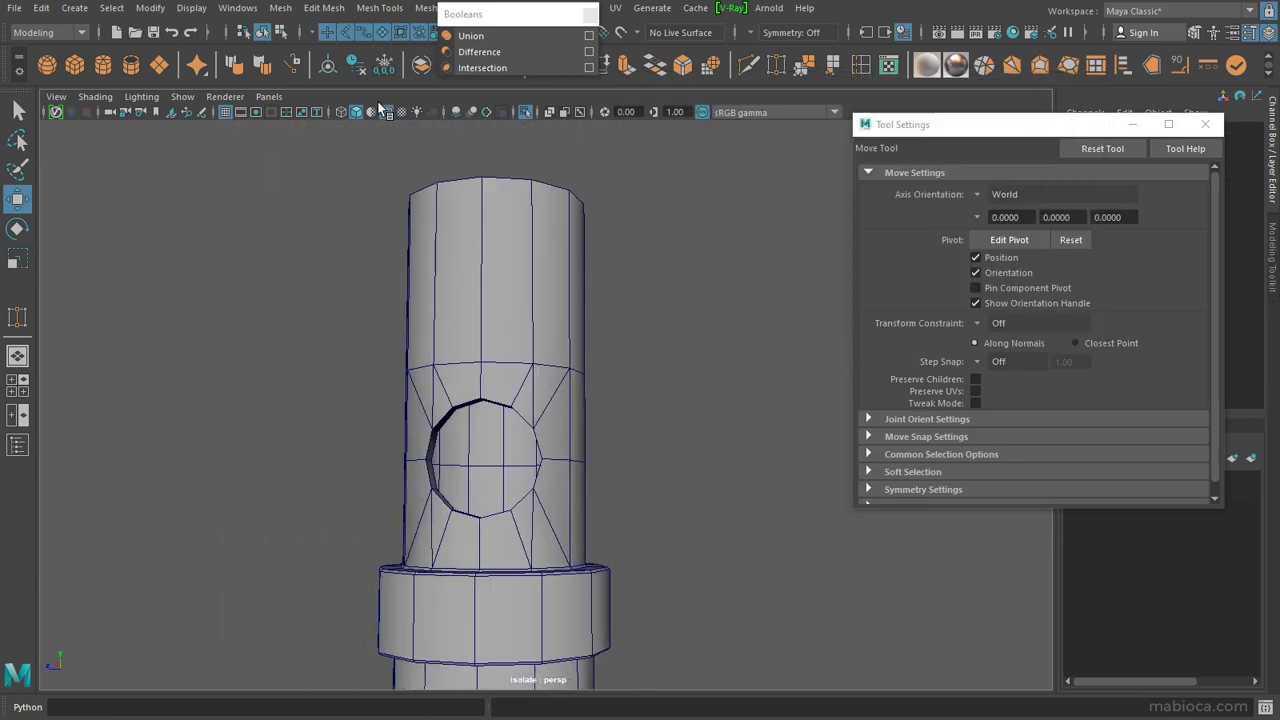
left_click_drag(415, 329, 545, 203, "alt")
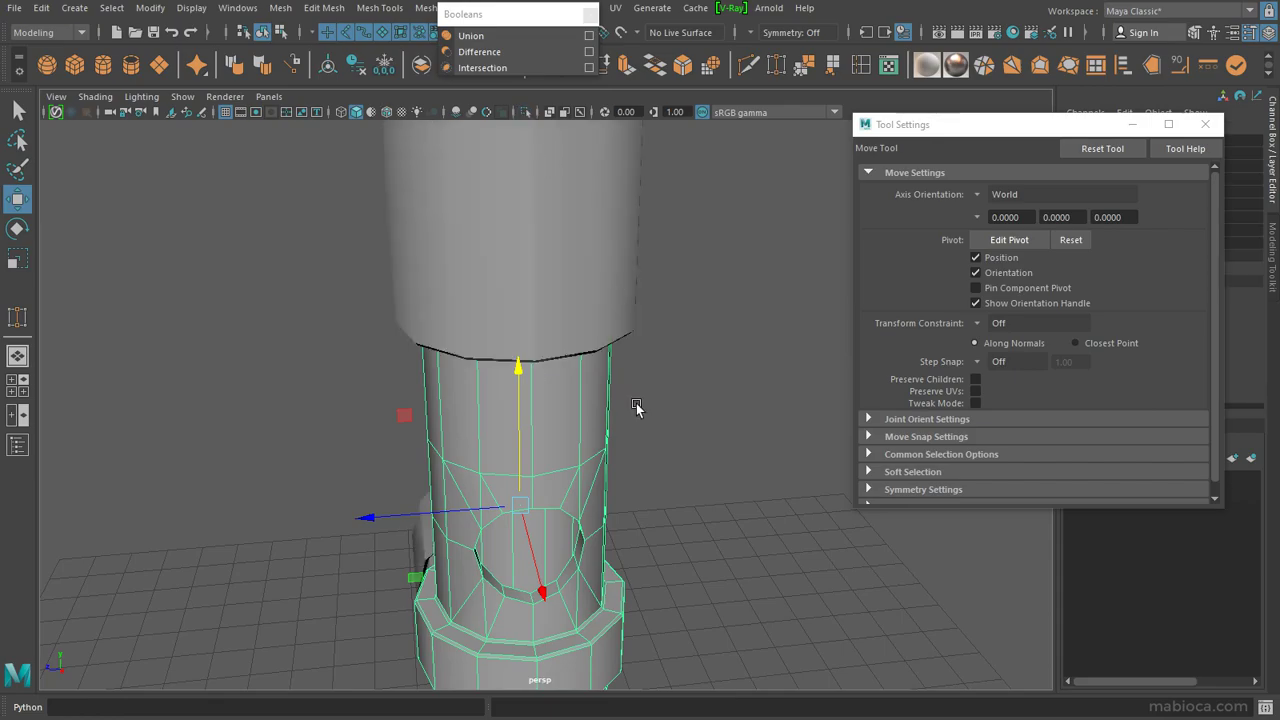
Step: Turn on X-Ray, select the horizontal side tube and enter vertex mode in the front view
left_click(858, 331)
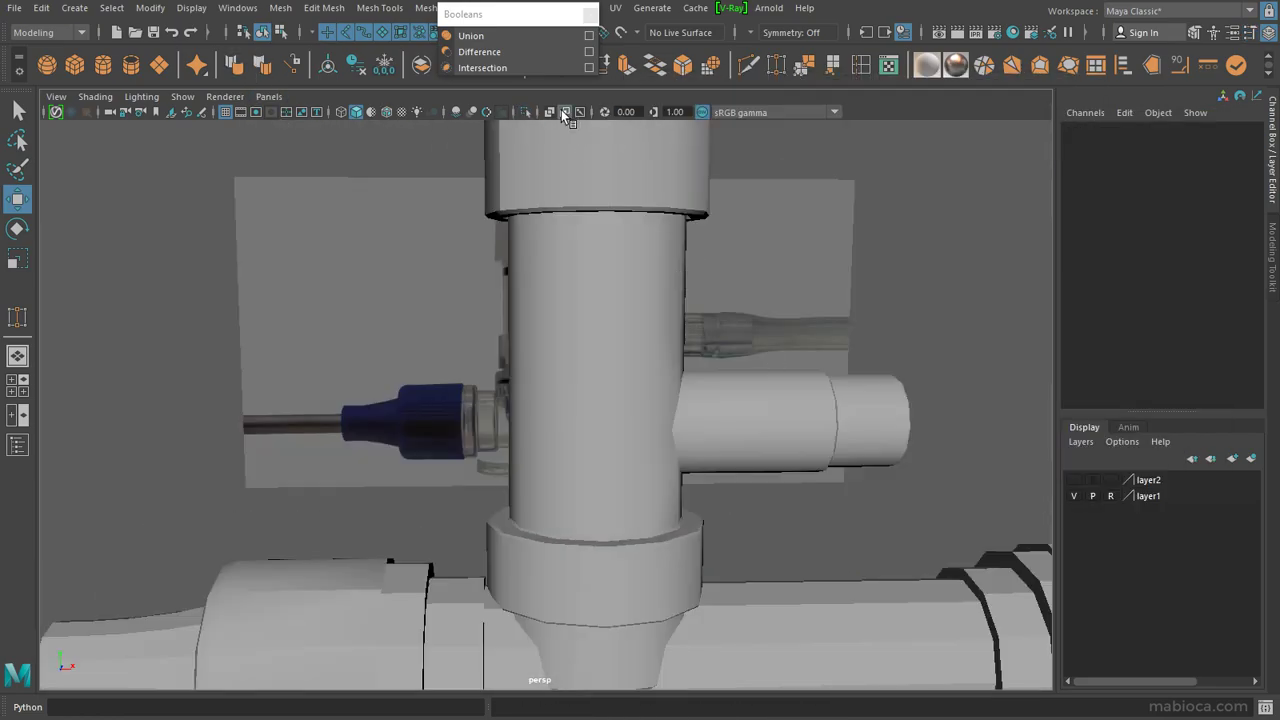
left_click(563, 111)
left_click_drag(705, 436, 713, 426, "alt")
left_click(740, 404)
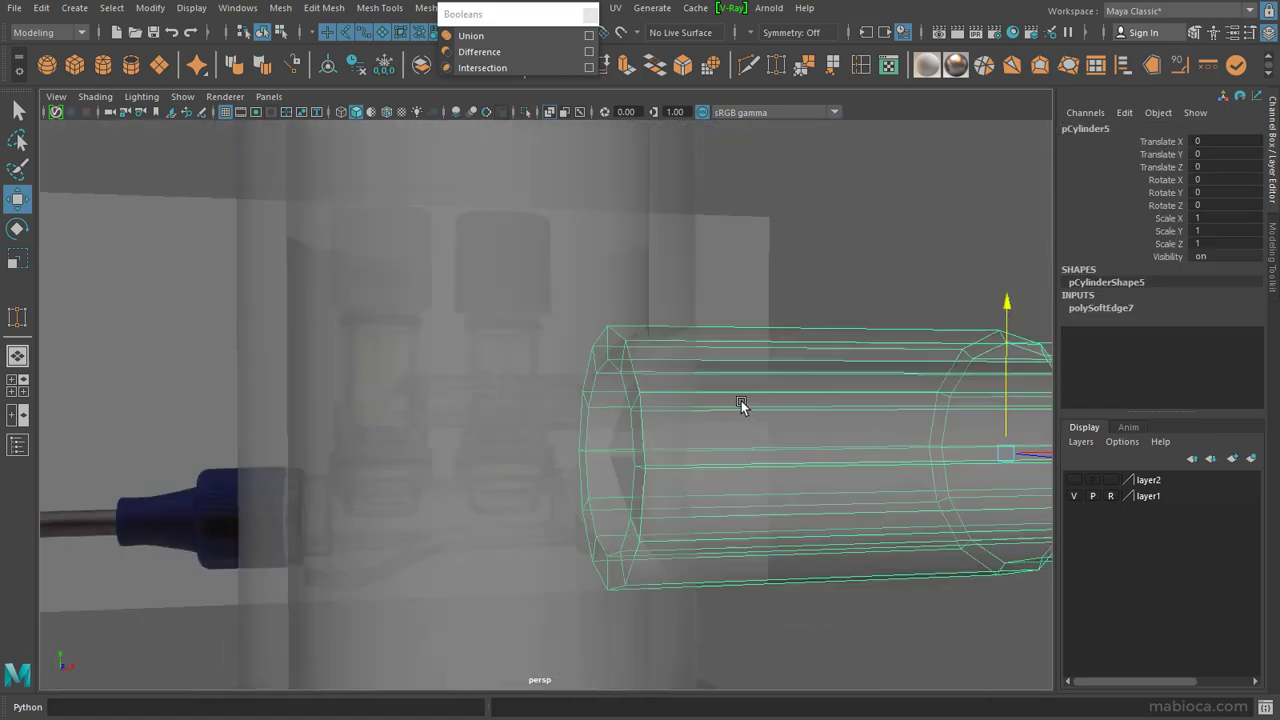
key("space")
key("f")
mouse_move(583, 263)
right_mouse_down()
mouse_move(516, 355)
mouse_move(505, 263)
right_mouse_up()
left_click(443, 451)
key("f")
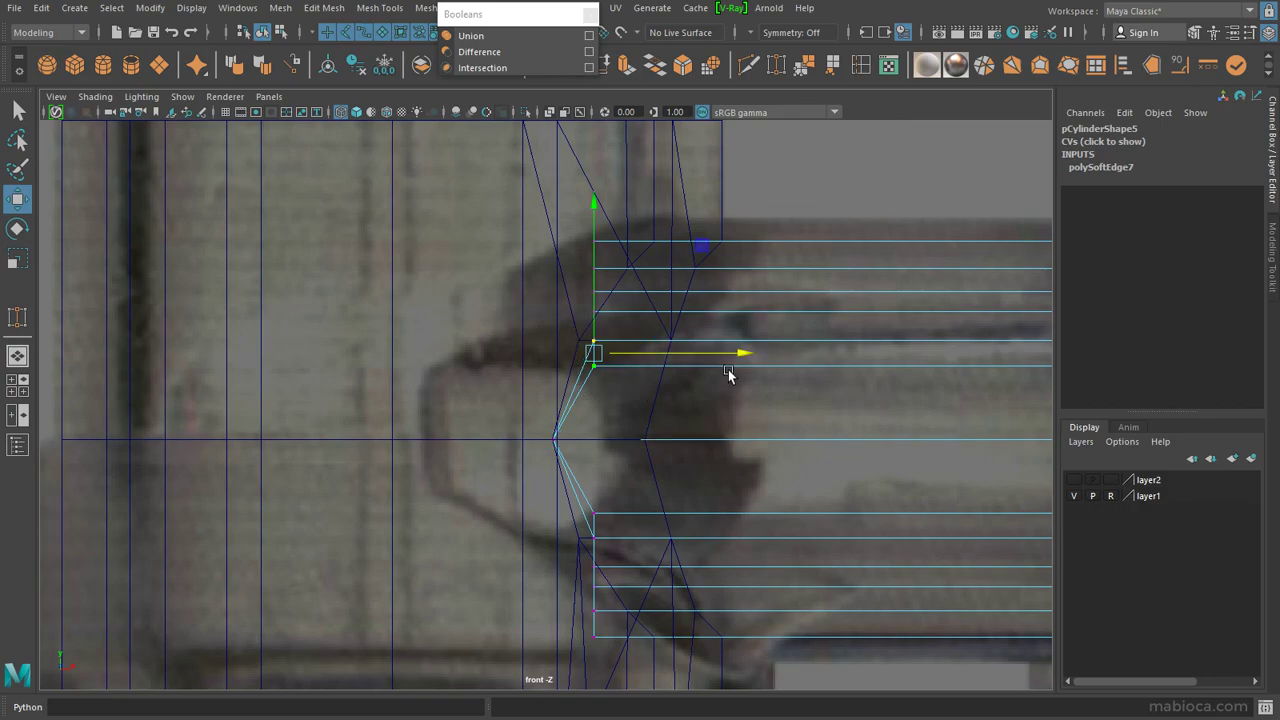
Step: Slide the profile vertices along X onto the reference photo's outline
scroll(712, 320, "up", 2)
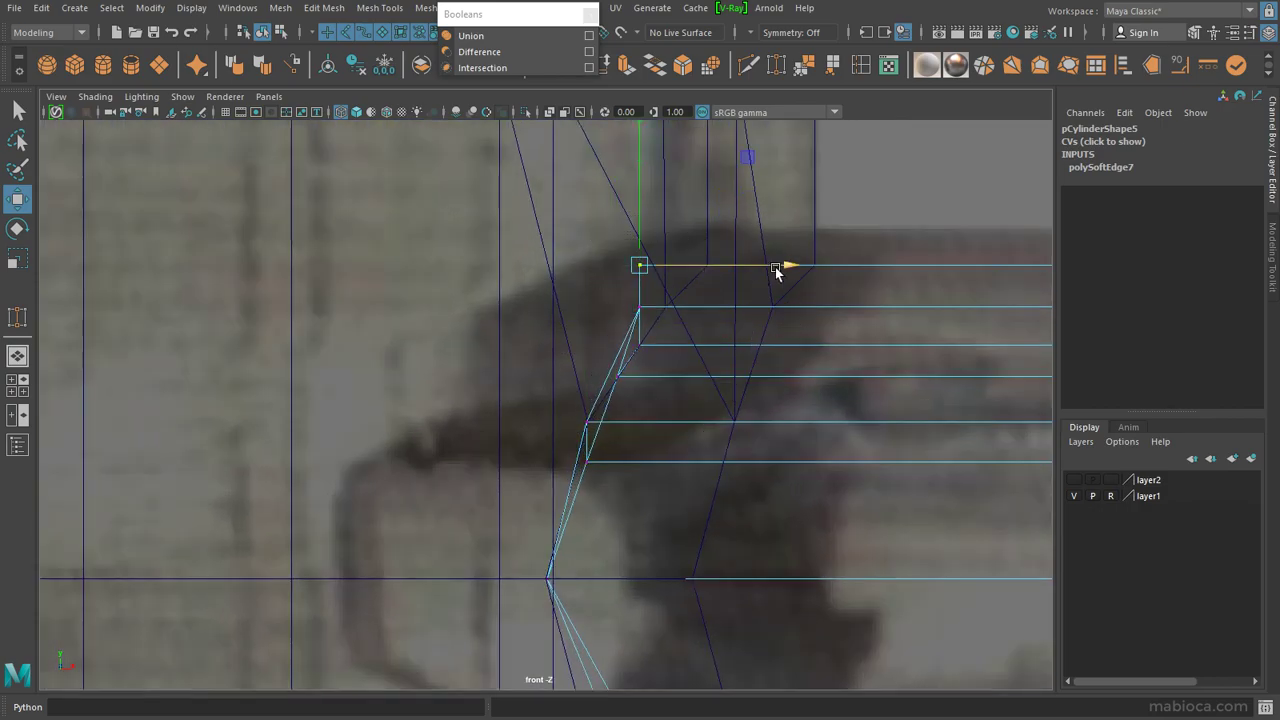
scroll(851, 287, "up", 3)
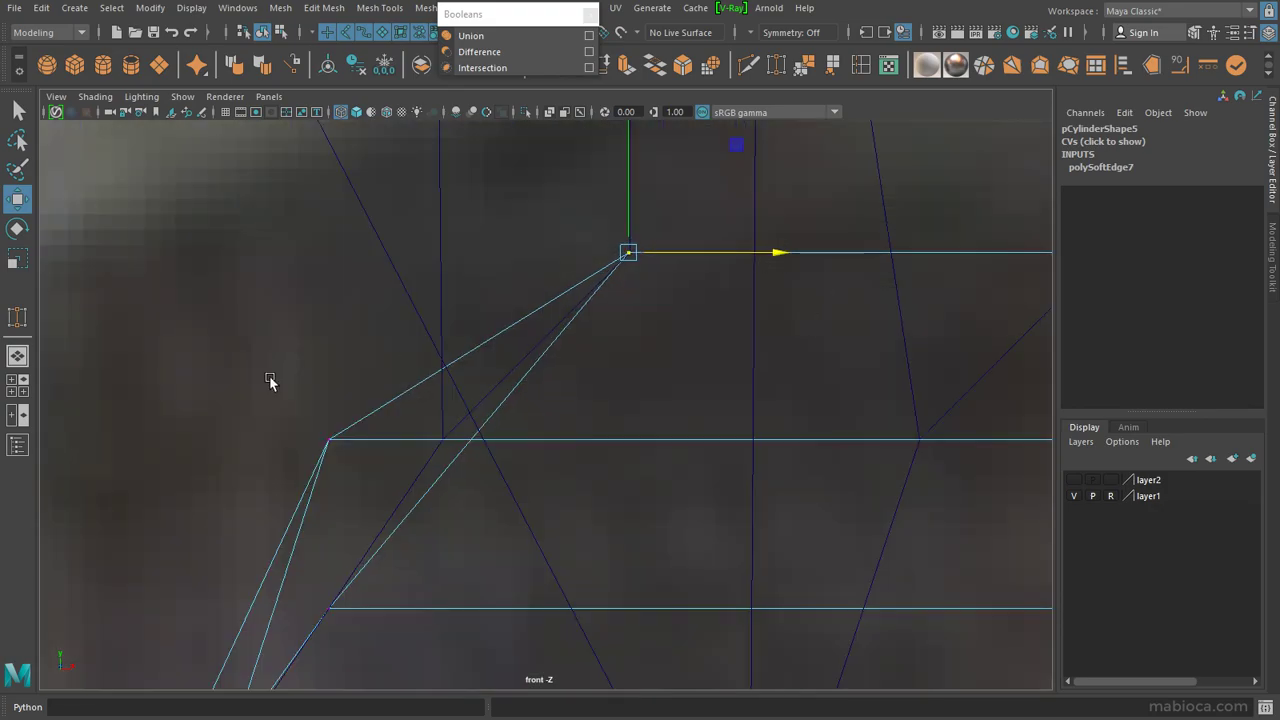
left_click_drag(586, 445, 593, 371)
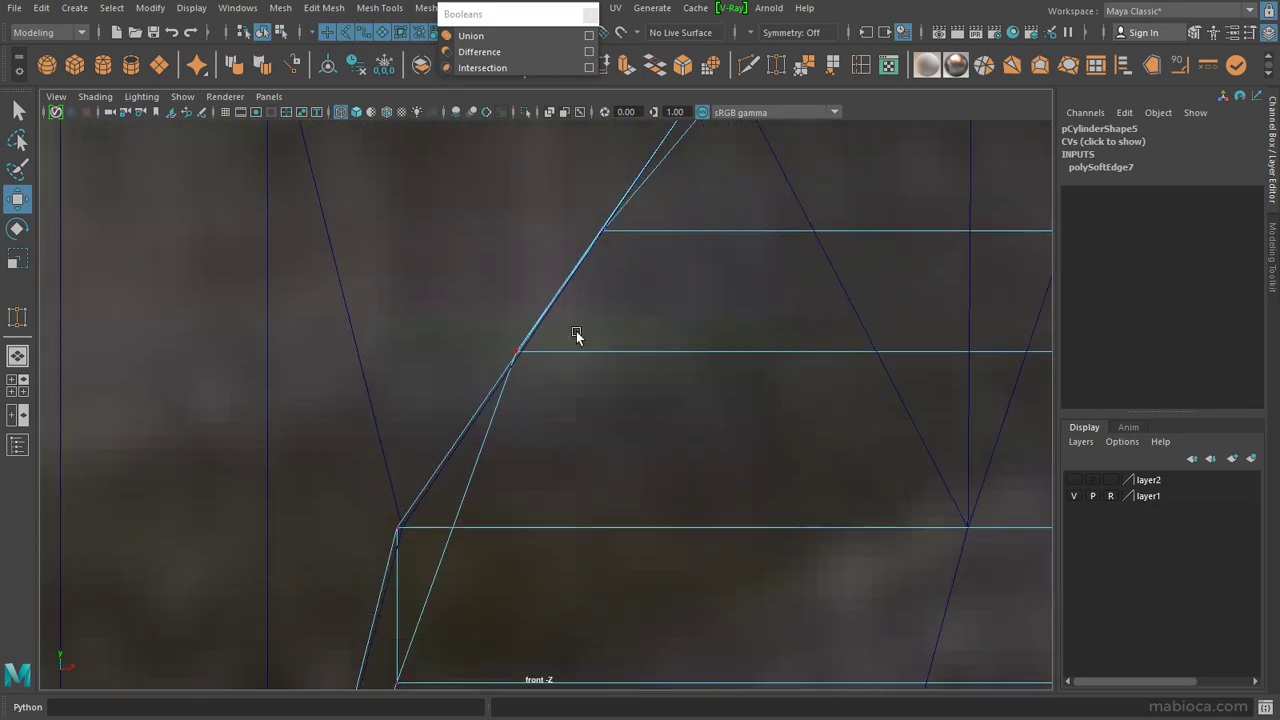
middle_click_drag(611, 381, 554, 349, "alt")
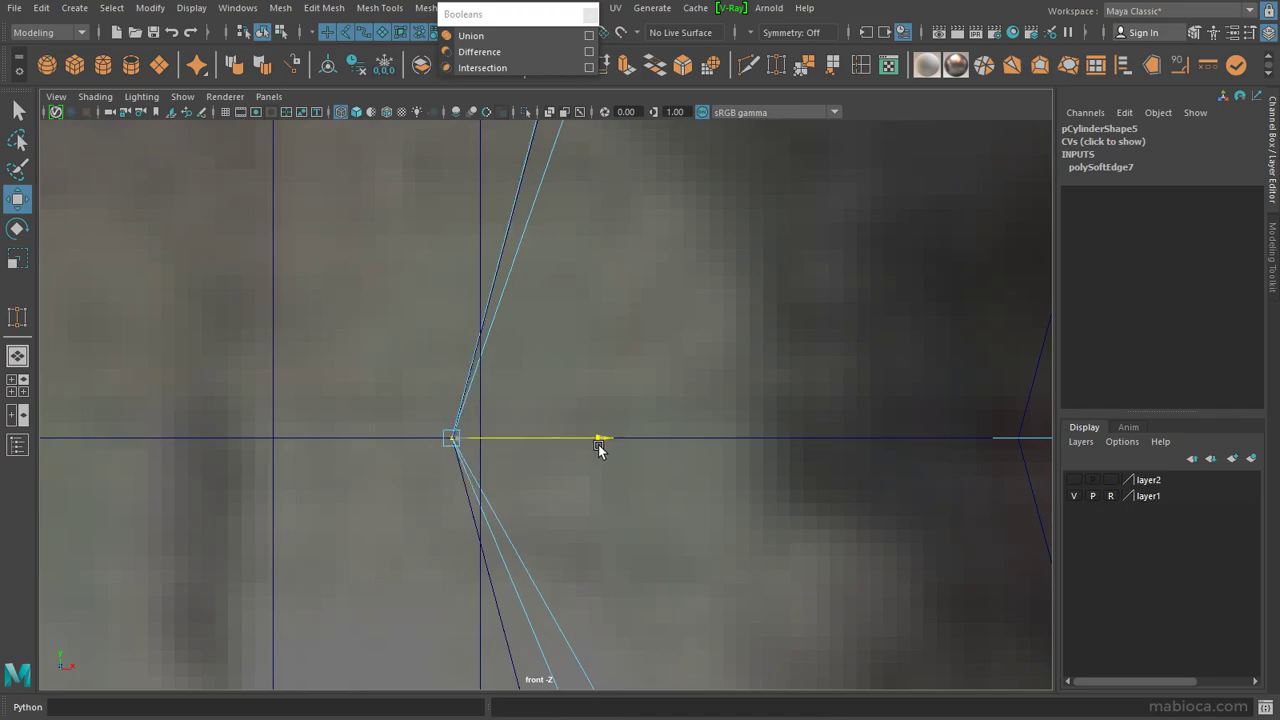
middle_click_drag(600, 443, 677, 323, "alt")
left_click_drag(728, 450, 657, 437)
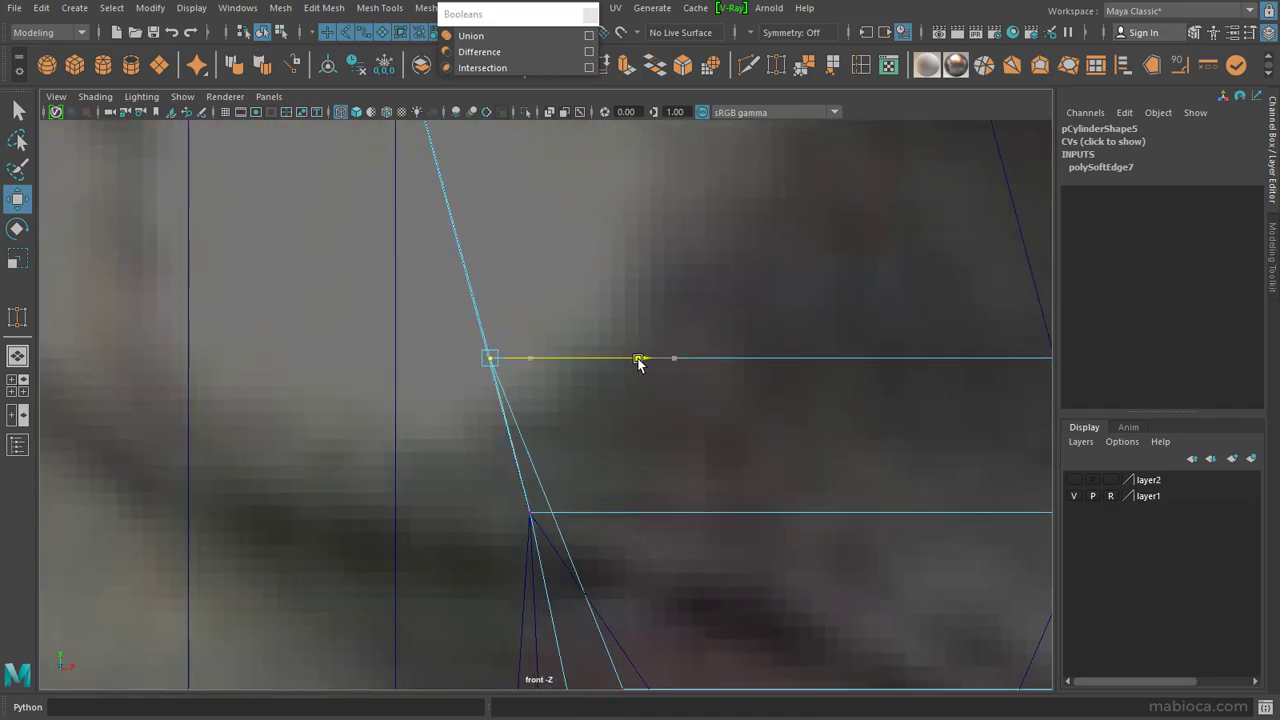
scroll(622, 460, "down", 4)
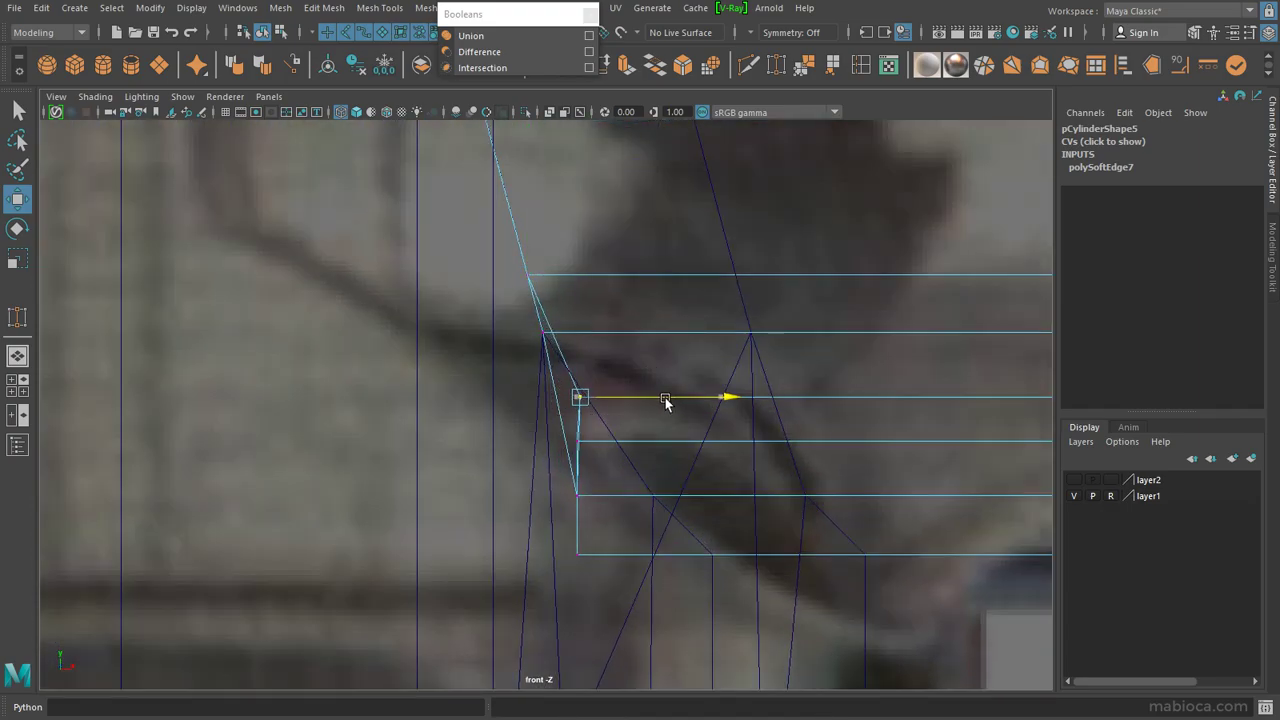
scroll(780, 570, "up", 5)
scroll(700, 560, "down", 6)
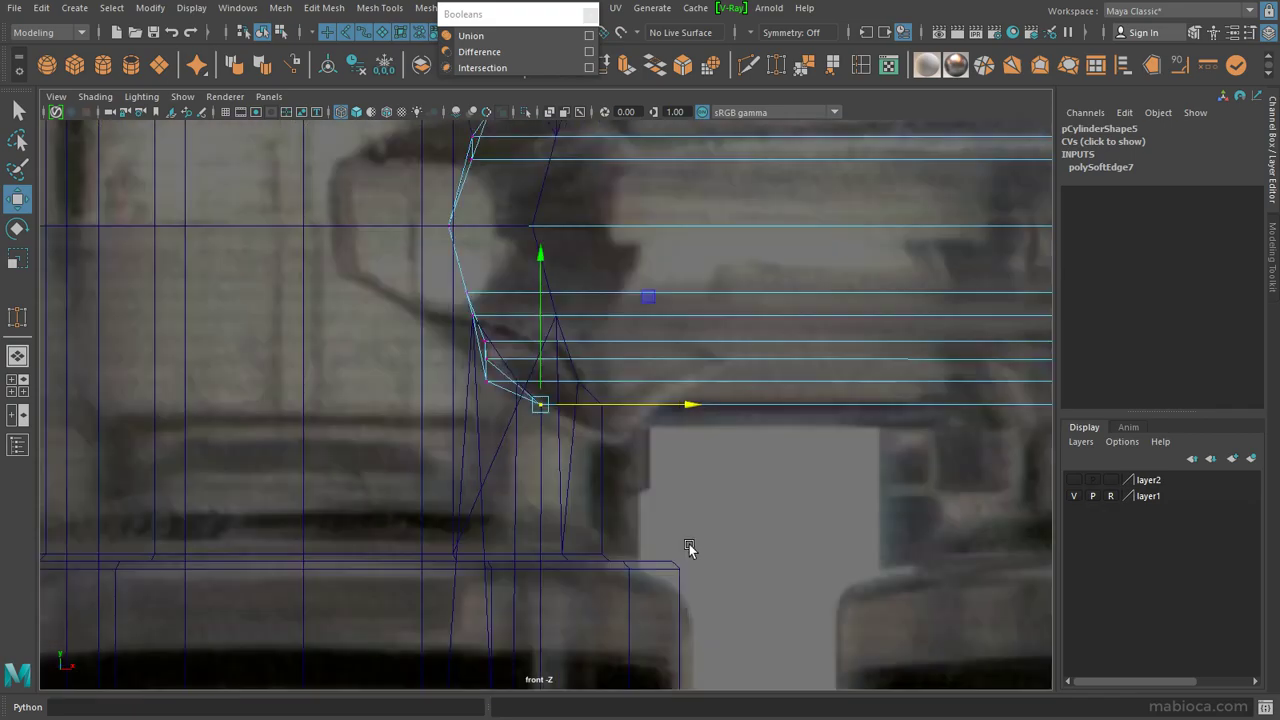
scroll(640, 480, "up", 3)
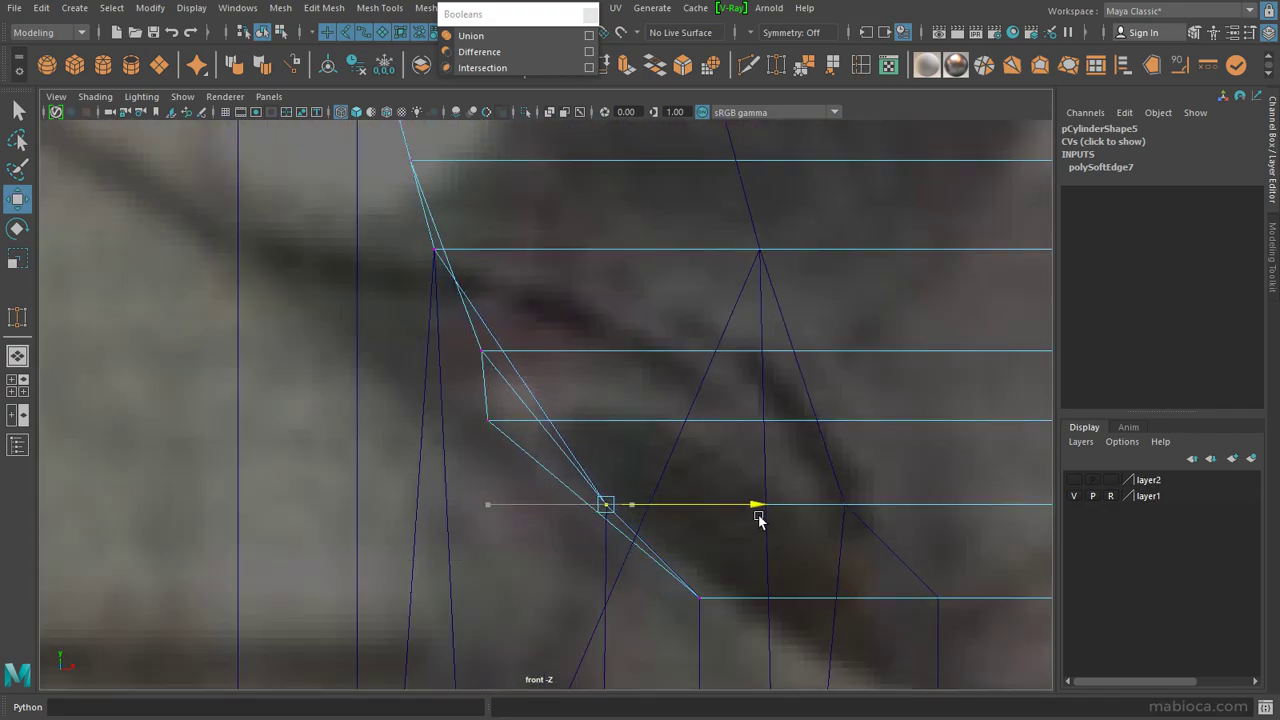
left_click(482, 352)
middle_click_drag(484, 356, 621, 364)
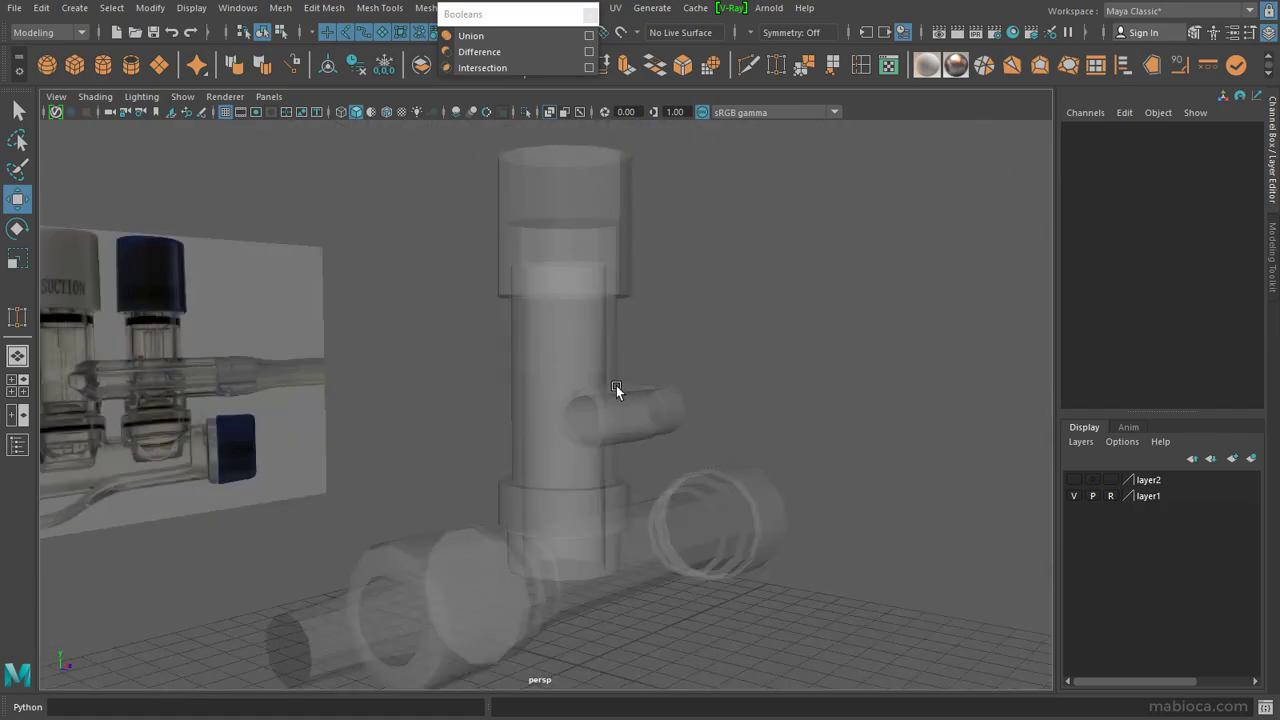
mouse_move(616, 385)
left_mouse_down("alt")
mouse_move(492, 372)
mouse_move(485, 401)
mouse_move(617, 394)
mouse_move(590, 327)
mouse_move(613, 375)
left_mouse_up("alt")
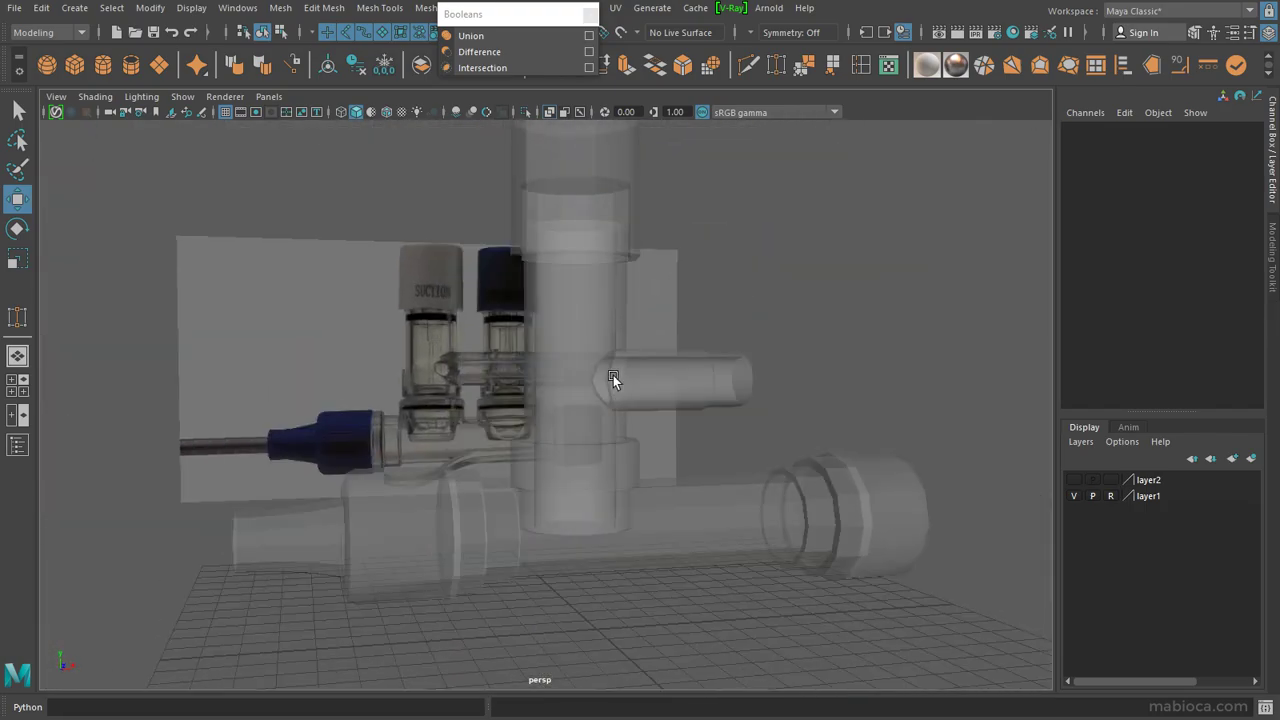
Step: Turn off X-Ray and isolate the vertical cylinder to look down into it
key("alt+x")
left_click(613, 375)
key("f")
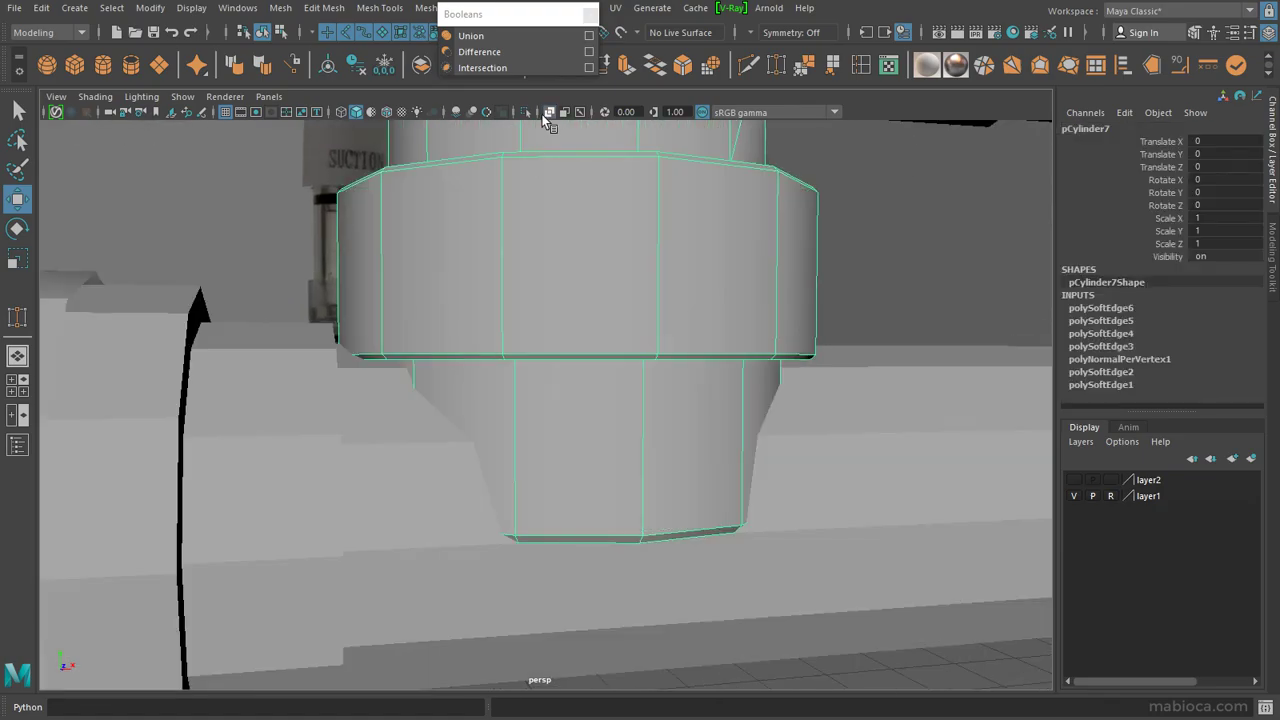
left_click(544, 114)
left_click_drag(544, 130, 538, 250, "alt")
Step: Inspect the cylinder's vertices, bring back the full scene and select the horizontal pipe
key("F9")
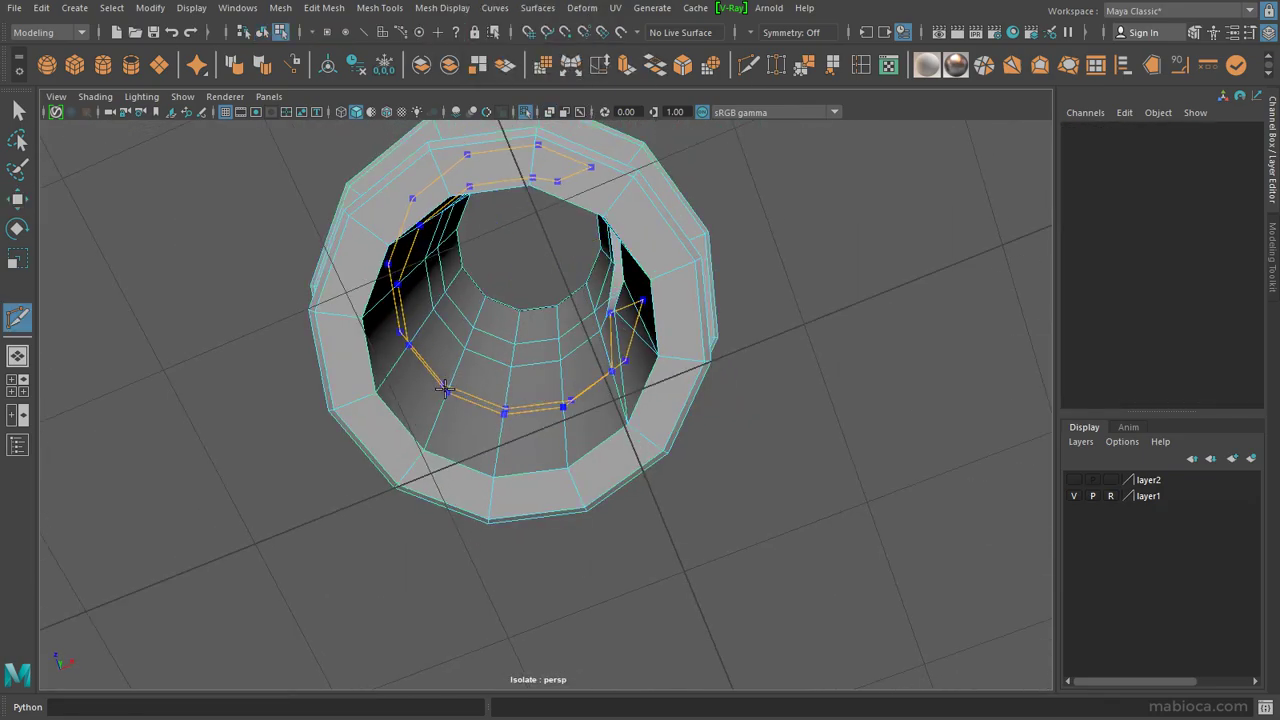
mouse_move(520, 300)
left_mouse_down("alt")
mouse_move(514, 428)
mouse_move(562, 153)
mouse_move(703, 245)
mouse_move(811, 392)
mouse_move(597, 456)
mouse_move(608, 486)
mouse_move(643, 323)
mouse_move(677, 280)
left_mouse_up("alt")
key("F8")
key("ctrl+1")
left_click(597, 456)
Step: Isolate the horizontal pipe and extrude its end cap faces
key("ctrl+1")
left_click_drag(760, 353, 623, 270, "alt")
right_click_drag(623, 270, 594, 255)
left_click(594, 255)
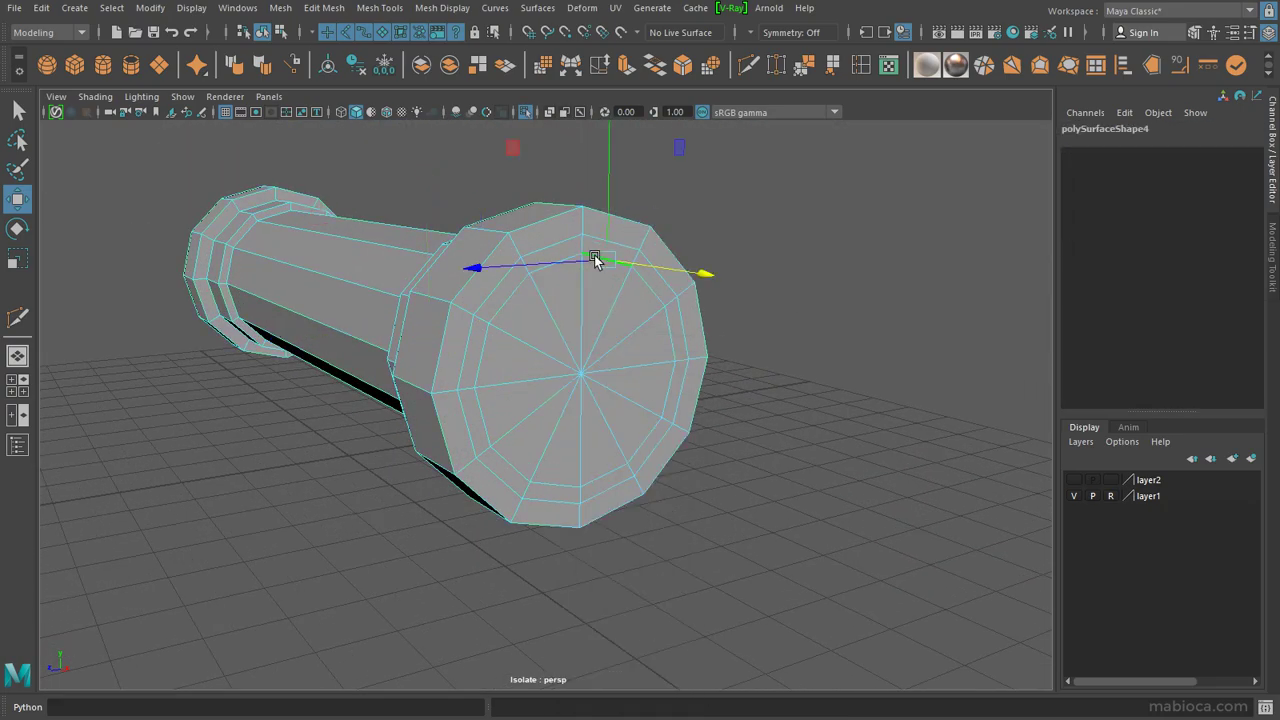
double_click(594, 255)
mouse_move(616, 312)
left_mouse_down("alt")
mouse_move(558, 311)
mouse_move(586, 306)
left_mouse_up("alt")
right_click_drag(586, 306, 660, 371)
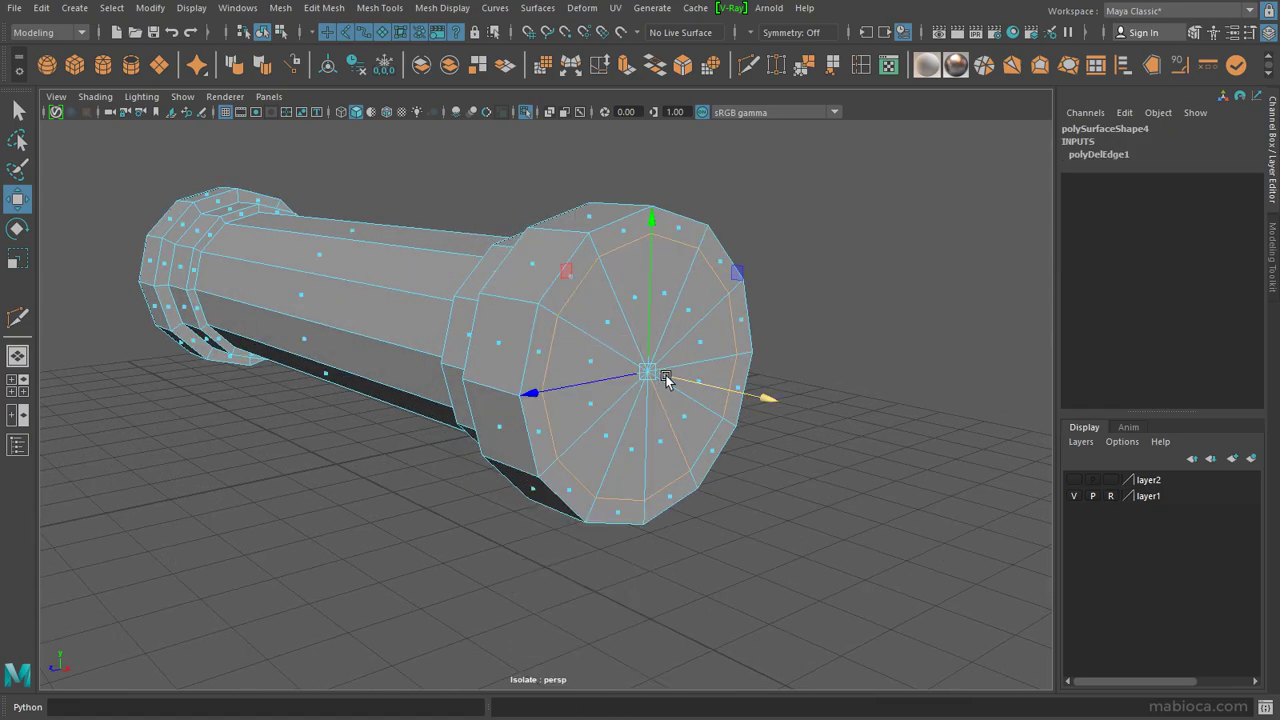
key("F11")
left_click(627, 65)
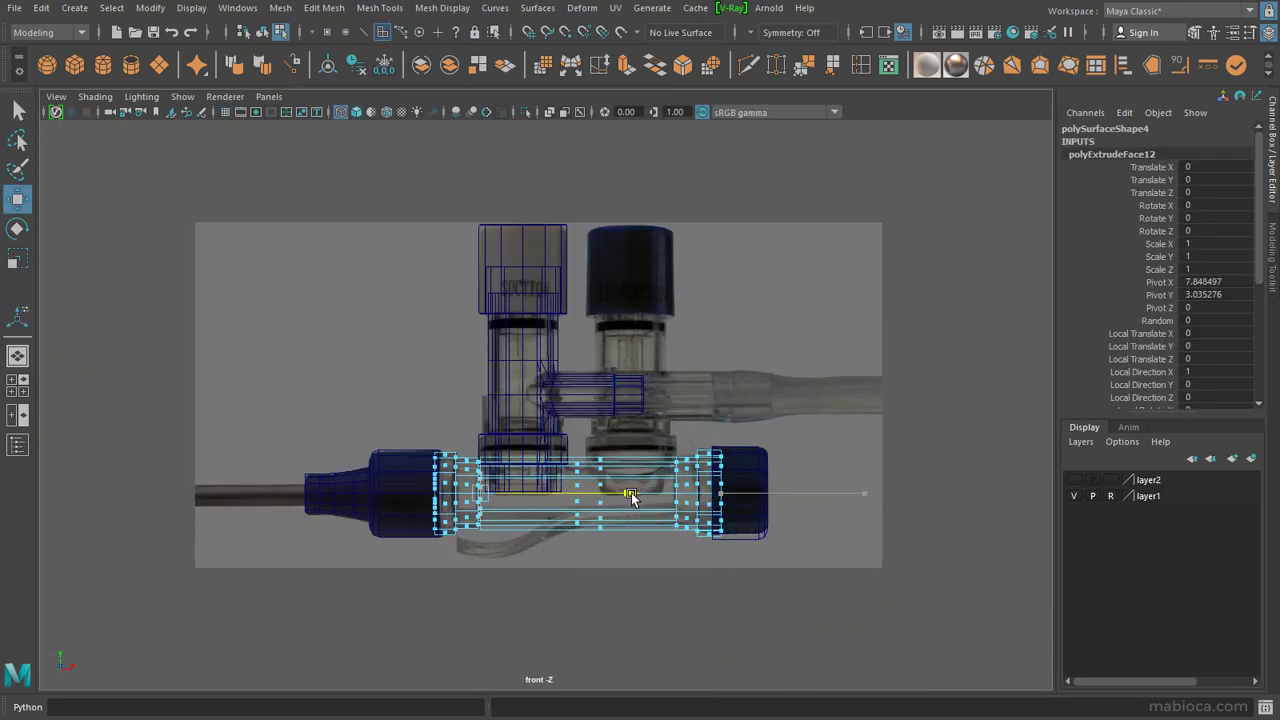
scroll(551, 486, "up", 3)
scroll(386, 437, "up", 2)
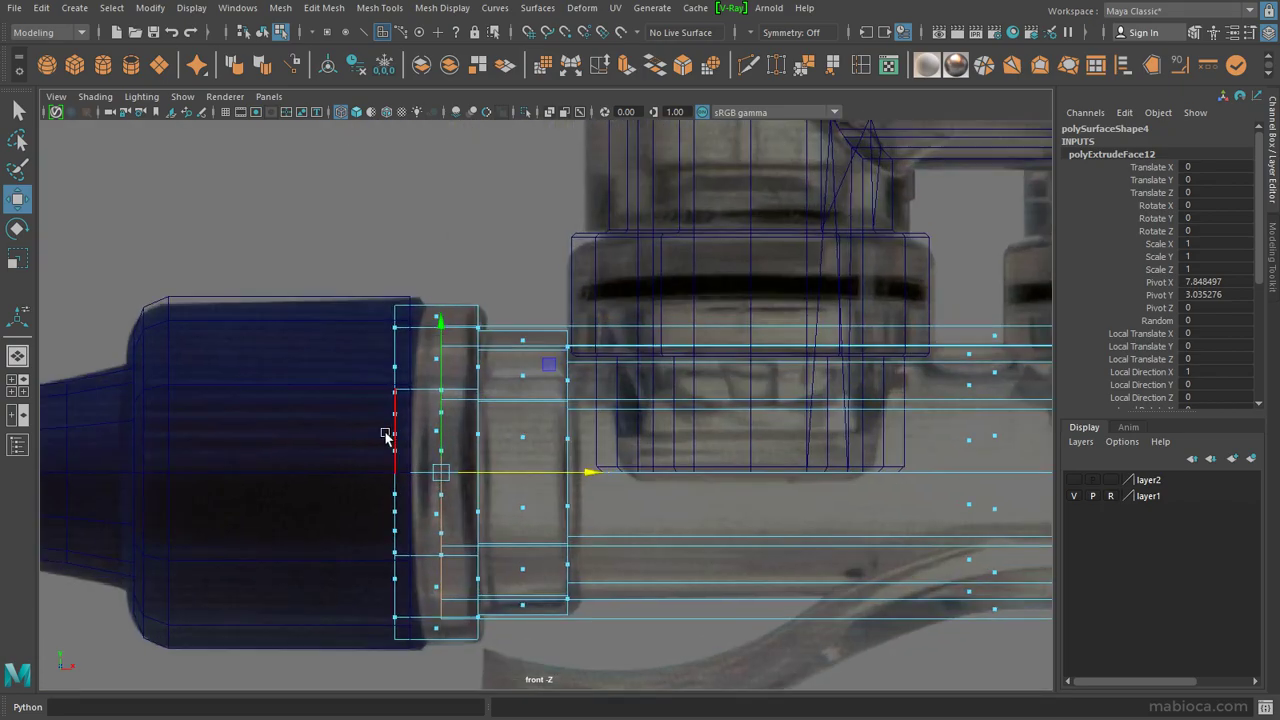
scroll(388, 474, "down", 2)
scroll(449, 491, "down", 1)
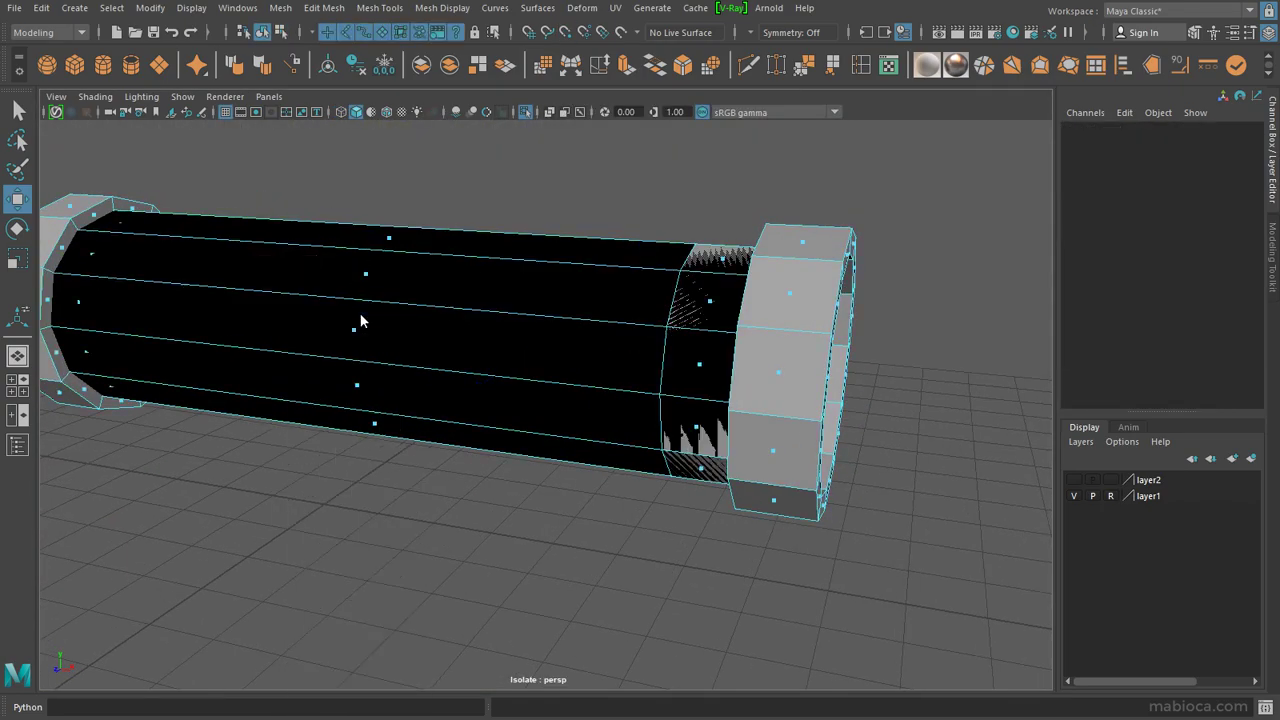
Step: Insert an edge loop inside the pipe end and scale the inner face loop
left_click(357, 328)
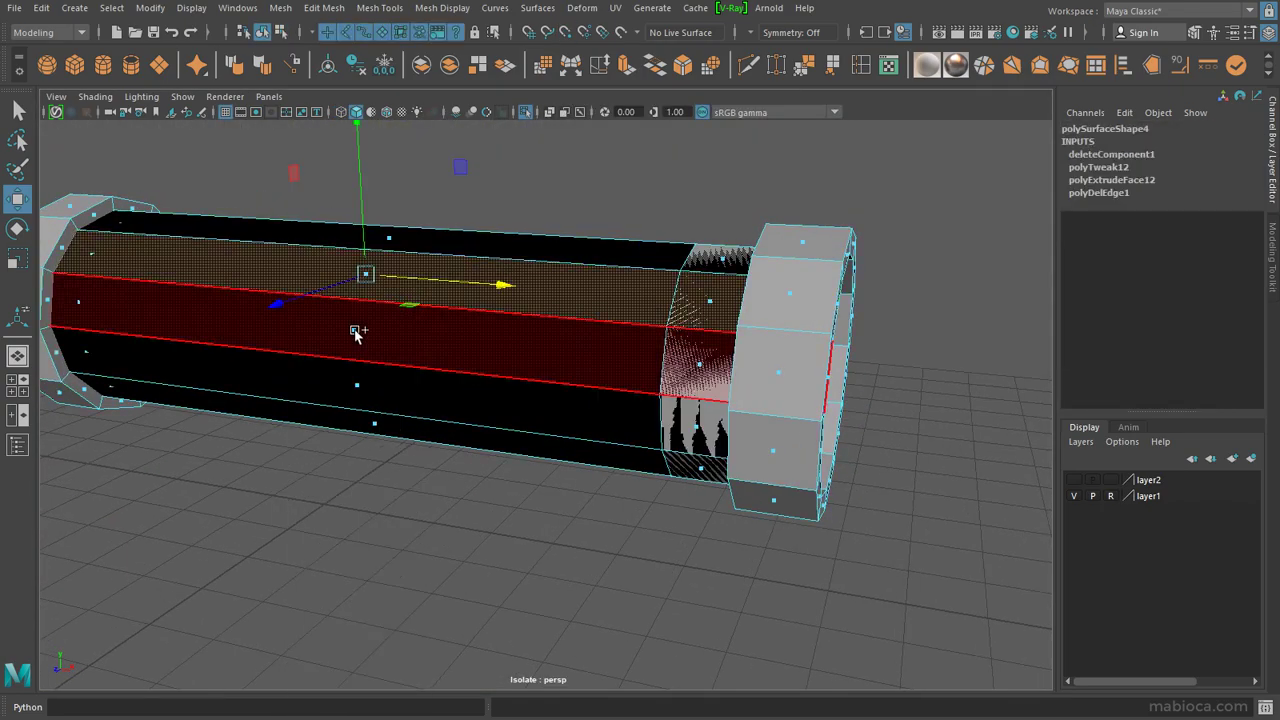
mouse_move(355, 333)
left_mouse_down("alt")
mouse_move(434, 329)
mouse_move(407, 331)
mouse_move(509, 391)
left_mouse_up("alt")
key("r")
key("alt+x")
mouse_move(506, 443)
left_mouse_down("alt")
mouse_move(514, 346)
mouse_move(343, 365)
mouse_move(531, 274)
left_mouse_up("alt")
key("alt+x")
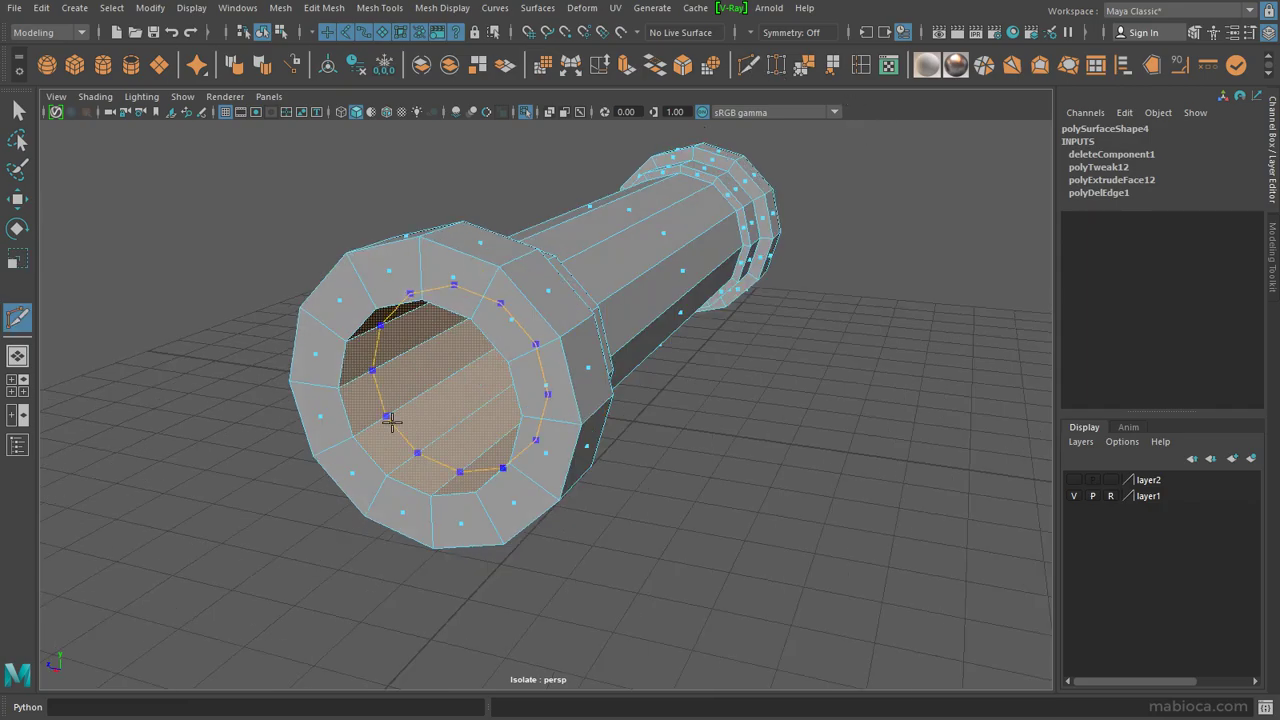
left_click(390, 422, "ctrl")
left_click(355, 415)
key("r")
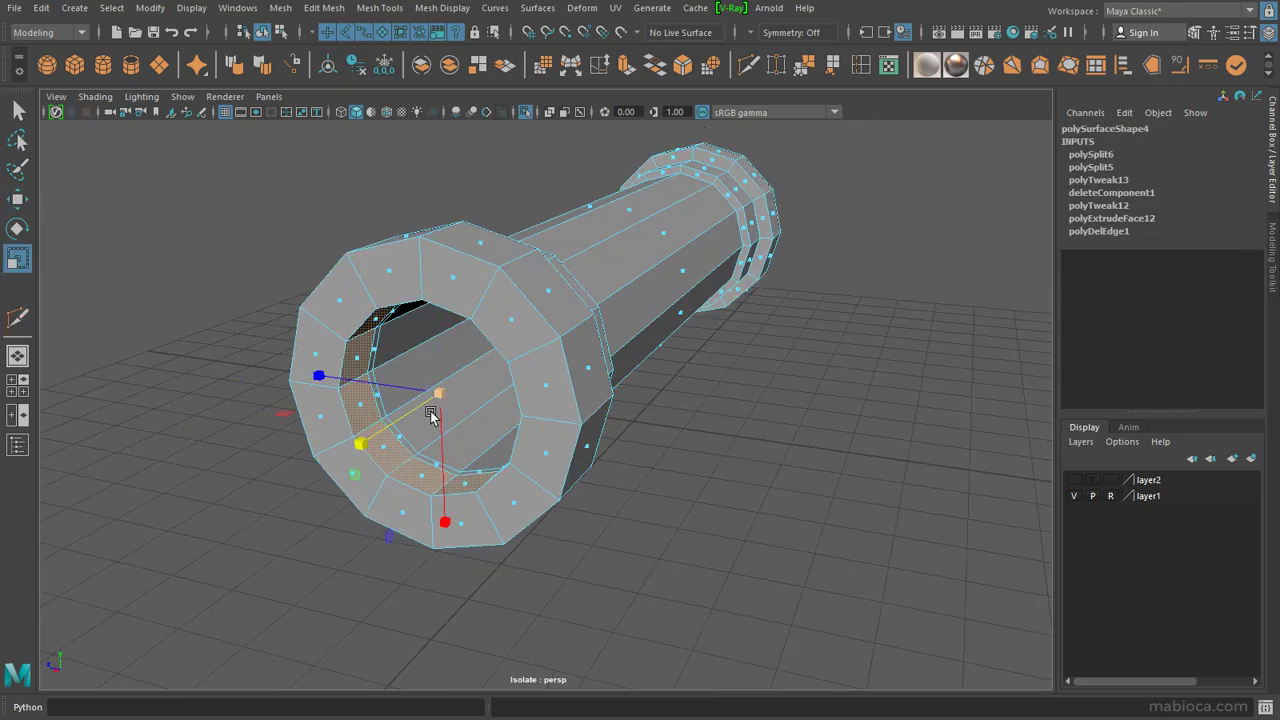
left_click_drag(297, 449, 365, 388, "alt")
Step: Delete a cap edge, extrude the cap faces inward, and delete them to open the hole
key("F8")
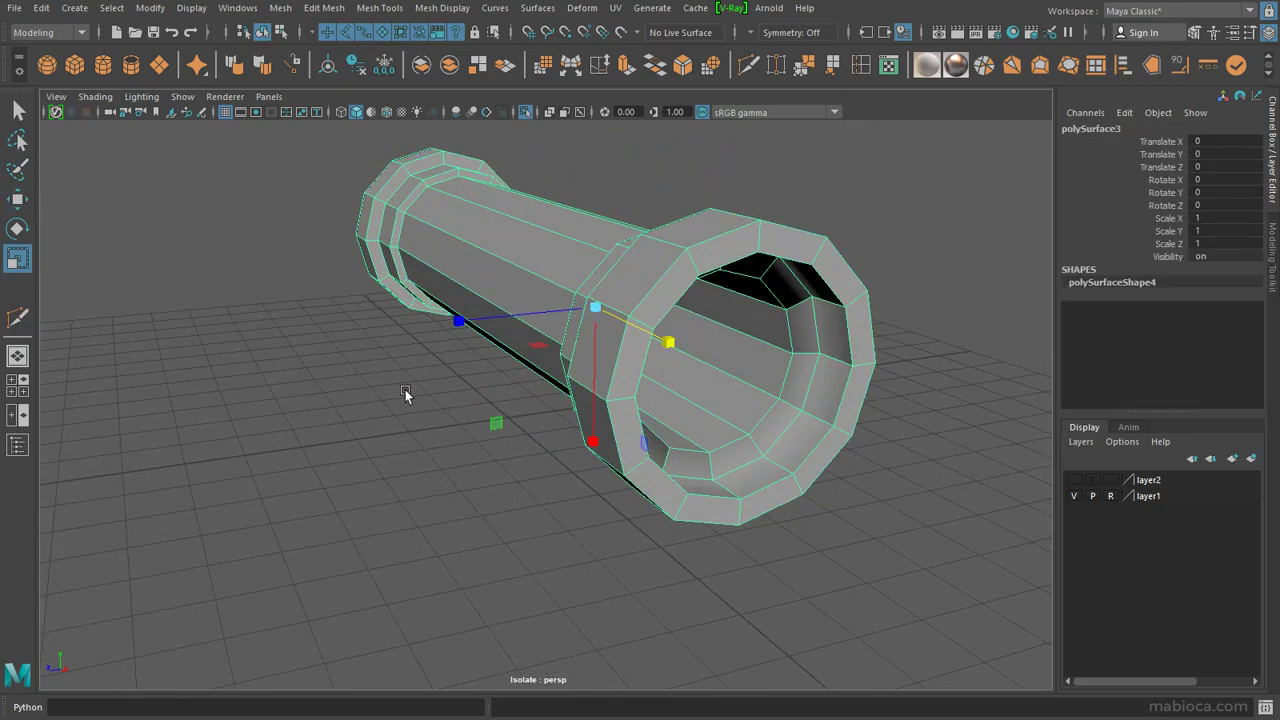
left_click_drag(300, 300, 375, 277, "alt")
key("F10")
left_click(375, 278)
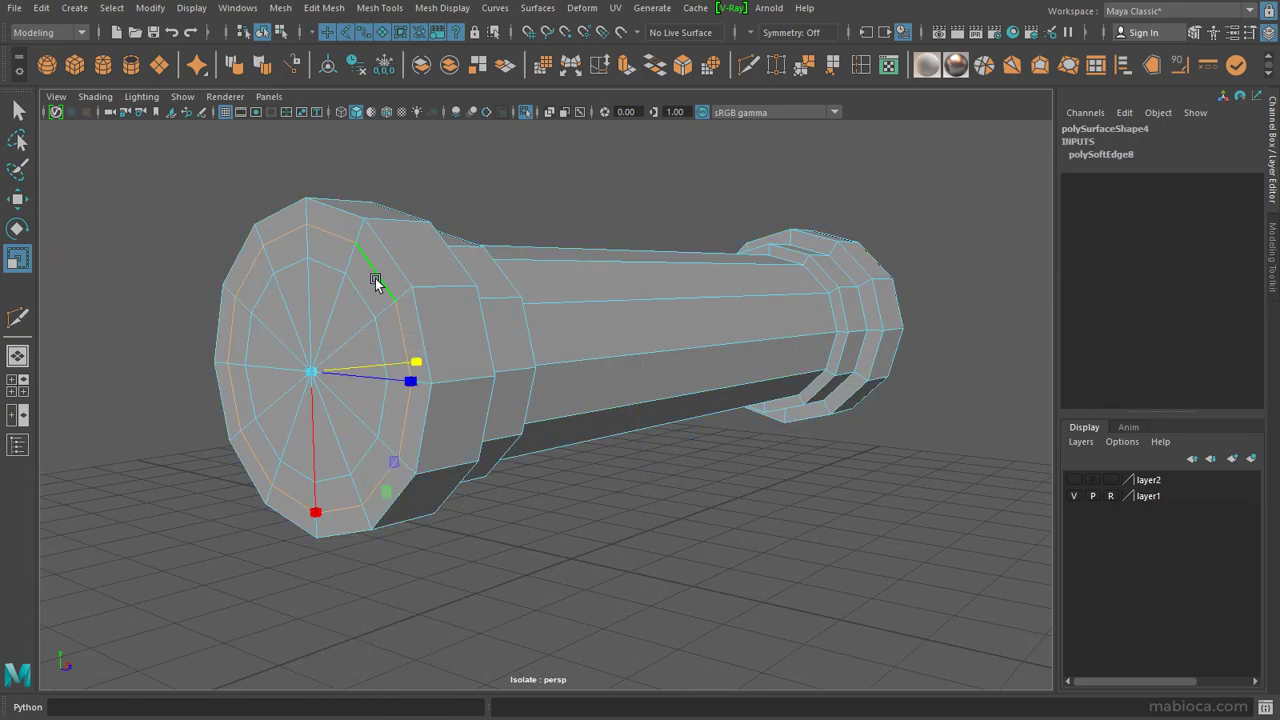
key("Delete")
right_click_drag(381, 293, 390, 300)
left_click(347, 297)
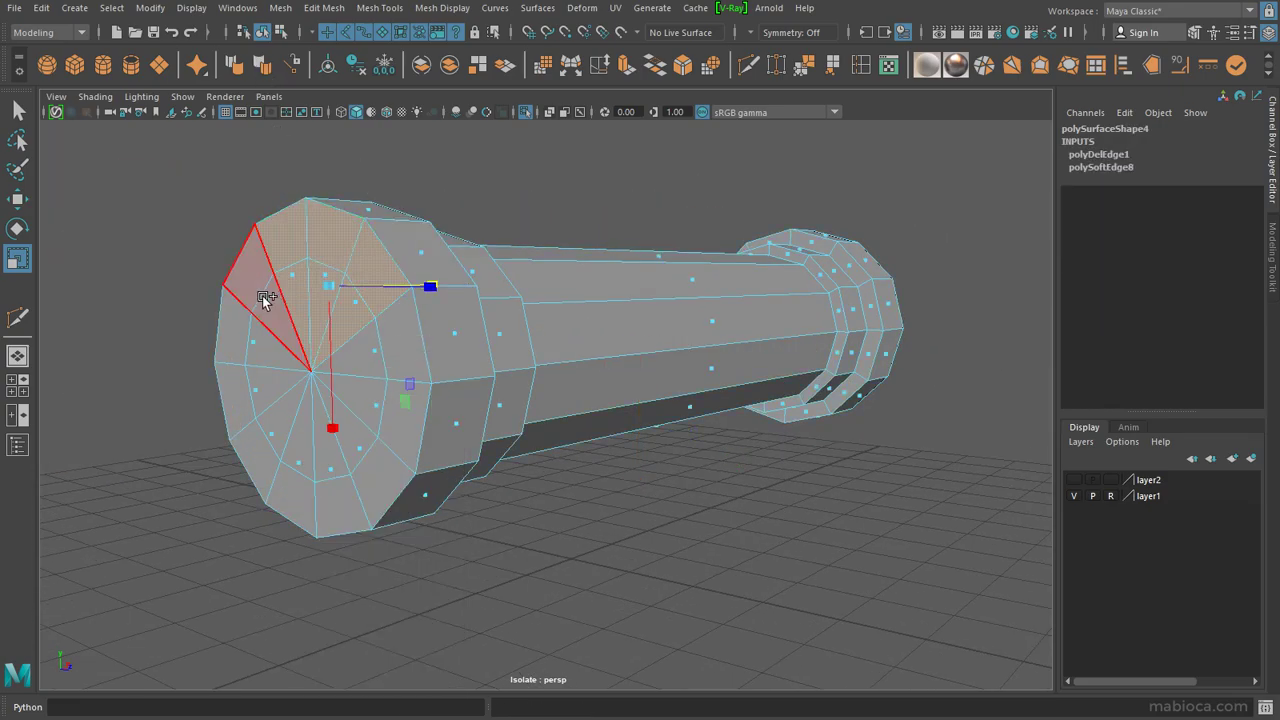
left_click(266, 418, "shift")
mouse_move(381, 410)
left_mouse_down("alt")
mouse_move(317, 415)
mouse_move(205, 373)
left_mouse_up("alt")
key("ctrl+e")
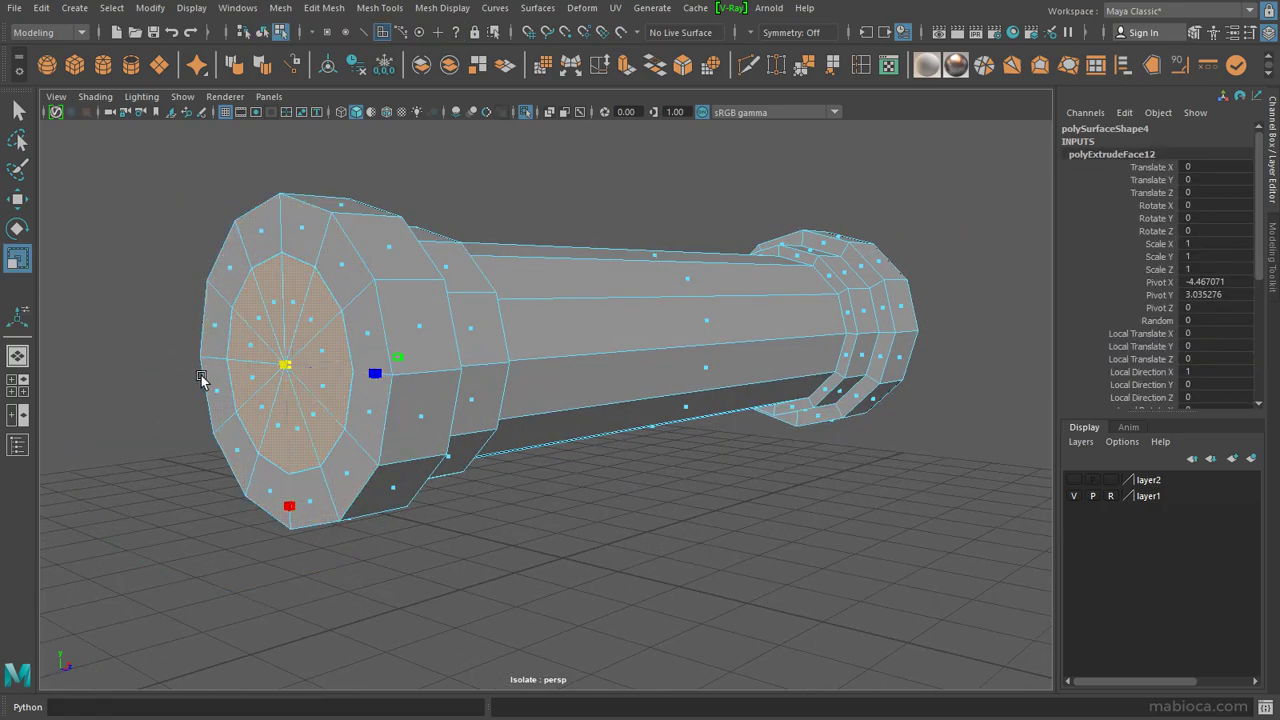
key("Delete")
Step: Merge the hole's border vertices, harden the pipe's edges, and show the whole scene
scroll(307, 472, "up", 3)
double_click(307, 472)
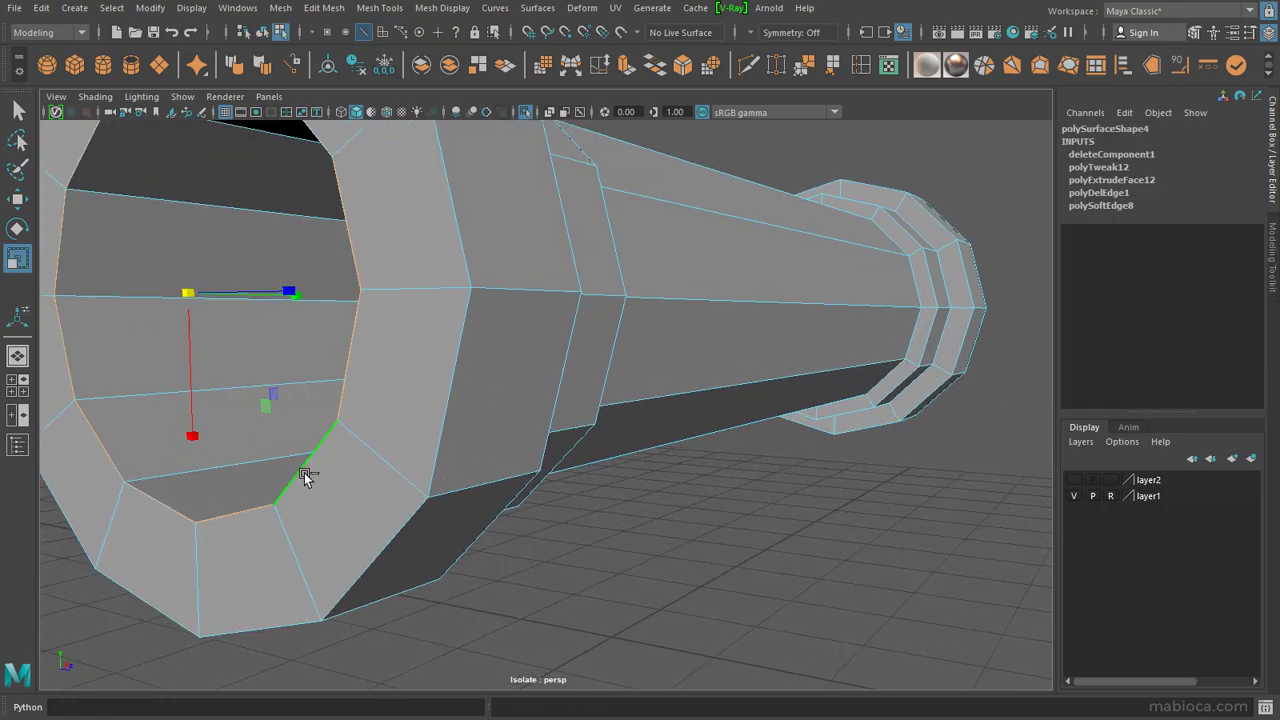
key("ctrl+F9")
left_click(804, 65)
key("F8")
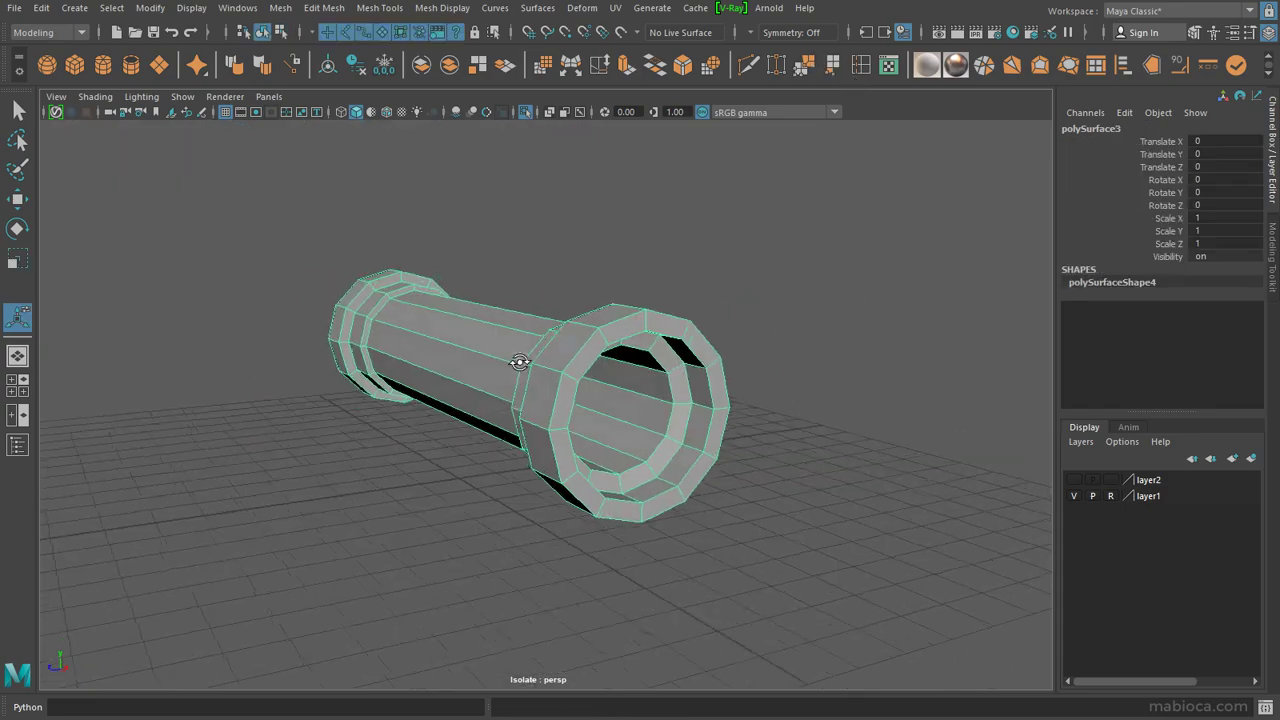
left_click(893, 331)
key("ctrl+1")
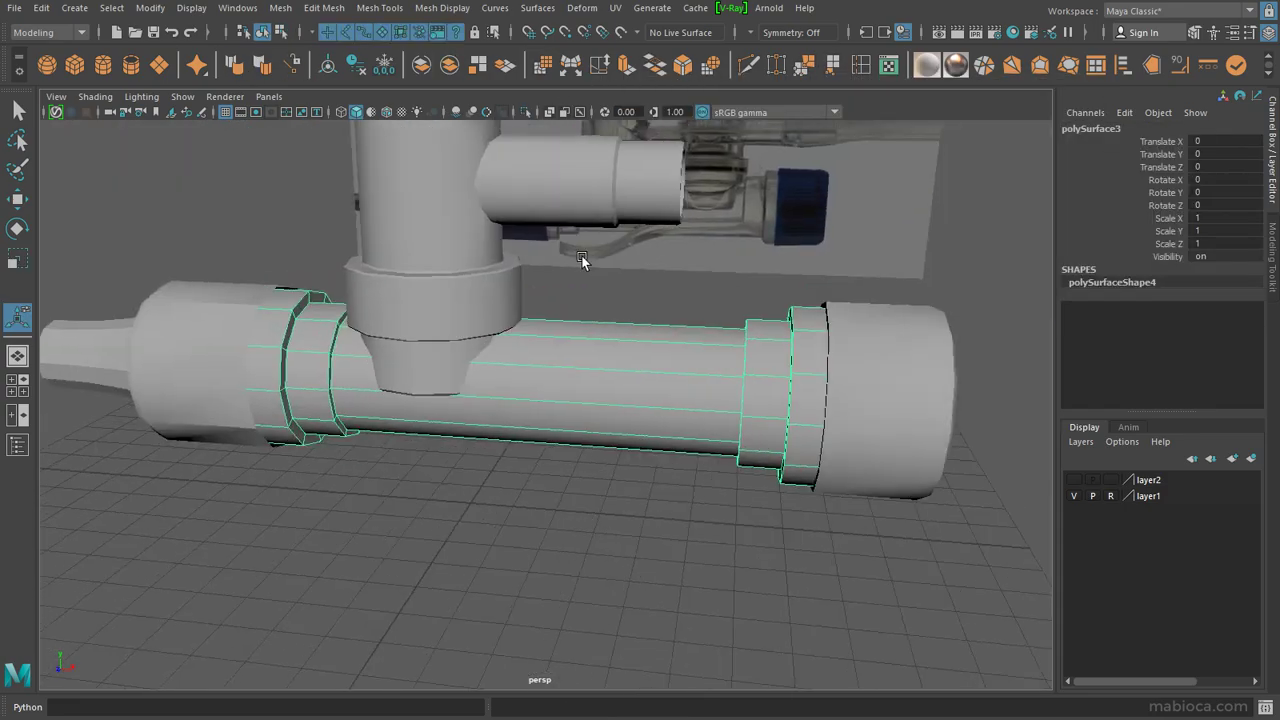
left_click_drag(582, 256, 480, 374, "alt")
Step: Extrude edges on the neighbouring pipe piece, then clear the selection
left_click(480, 374)
mouse_move(365, 261)
left_mouse_down("alt")
mouse_move(676, 345)
mouse_move(573, 313)
left_mouse_up("alt")
key("q")
left_click(683, 64)
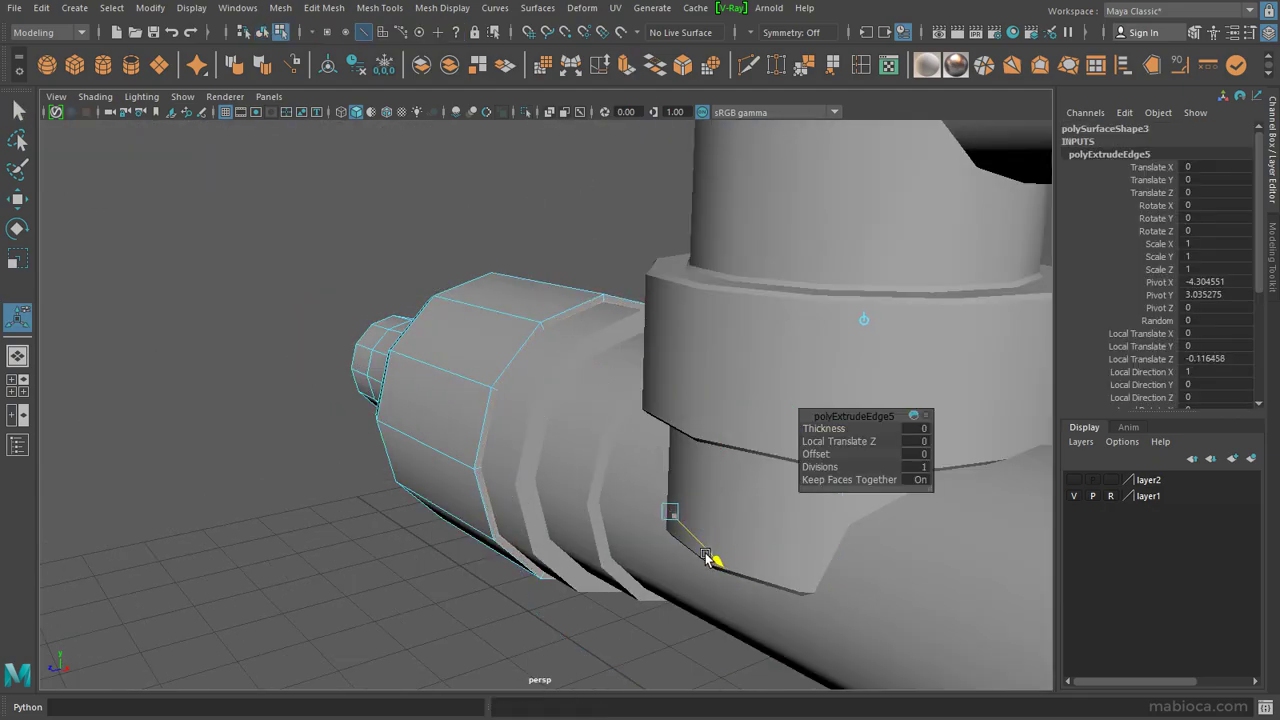
mouse_move(707, 558)
left_mouse_down("alt")
mouse_move(507, 262)
mouse_move(626, 486)
mouse_move(425, 443)
mouse_move(677, 430)
mouse_move(472, 340)
mouse_move(687, 325)
mouse_move(629, 314)
mouse_move(484, 110)
left_mouse_up("alt")
key("q")
left_click(626, 486)
Step: Apply hard edges to the pipe's end cap and top cap
left_click(677, 430)
left_click(472, 340)
double_click(262, 64)
left_click(823, 337)
left_click(1015, 331)
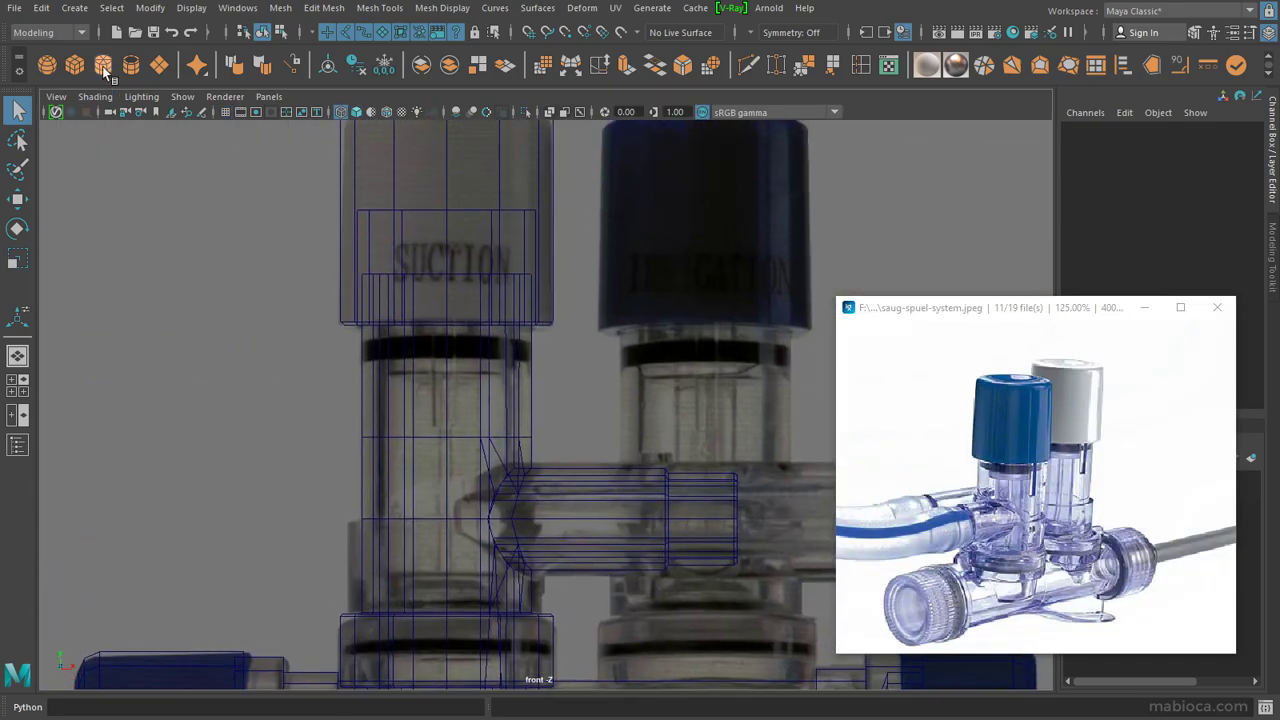
Step: Extract the suction tube's inner faces into a separate piece
left_click(445, 393)
key("F11")
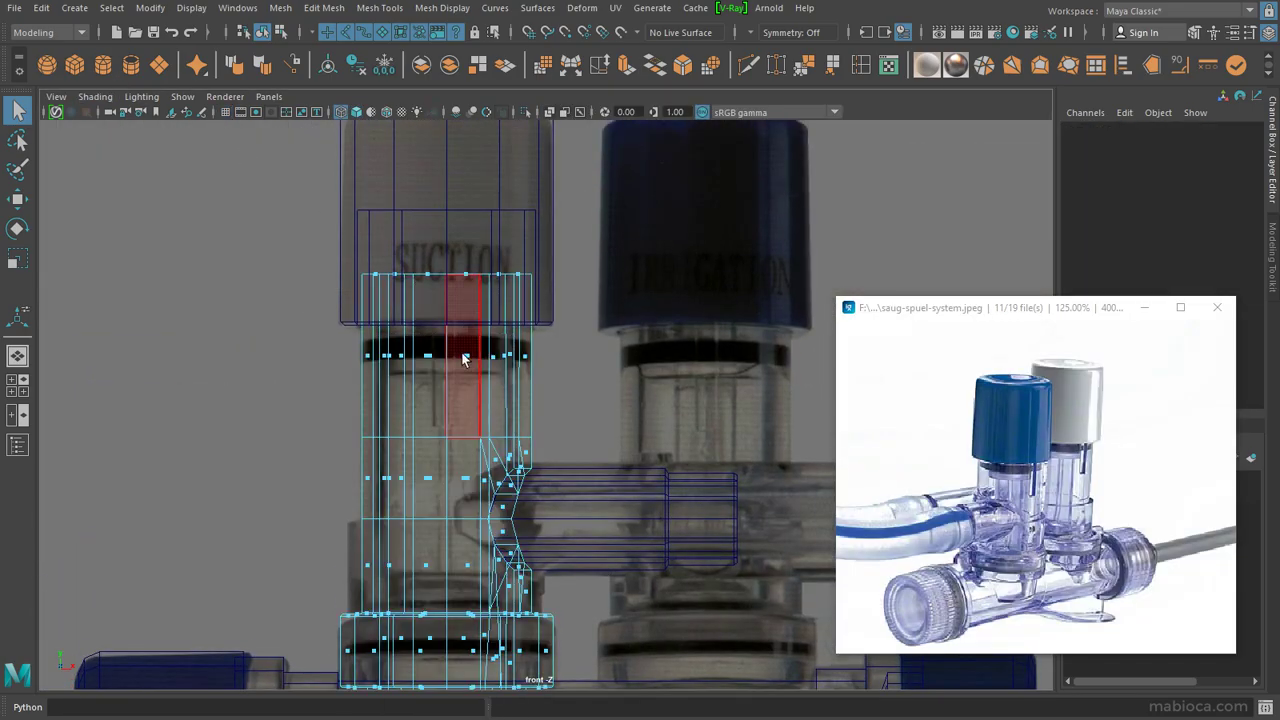
mouse_move(306, 354)
left_mouse_down("alt")
mouse_move(378, 341)
mouse_move(363, 414)
mouse_move(388, 117)
left_mouse_up("alt")
left_click(365, 325)
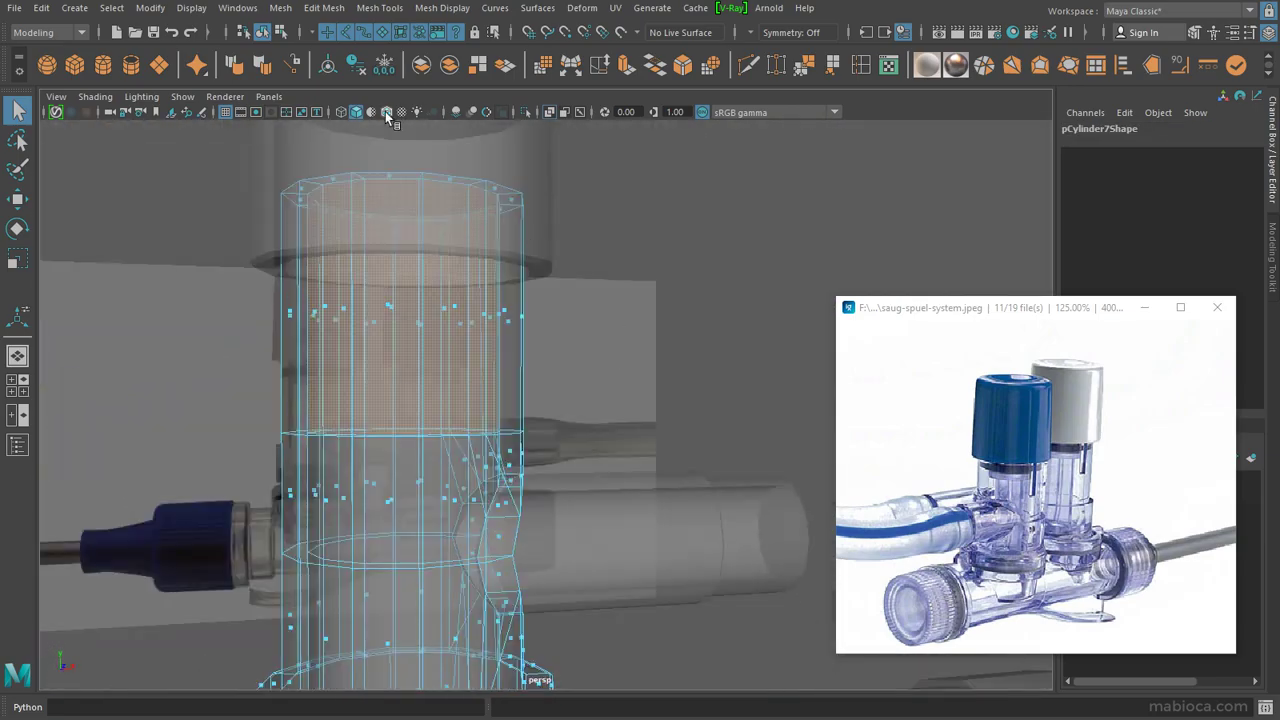
left_click(505, 66)
Step: Flatten the extracted piece to about 0.13 in Y and lower it onto the dark band
mouse_move(352, 363)
left_mouse_down("alt")
mouse_move(314, 394)
mouse_move(374, 400)
mouse_move(348, 374)
left_mouse_up("alt")
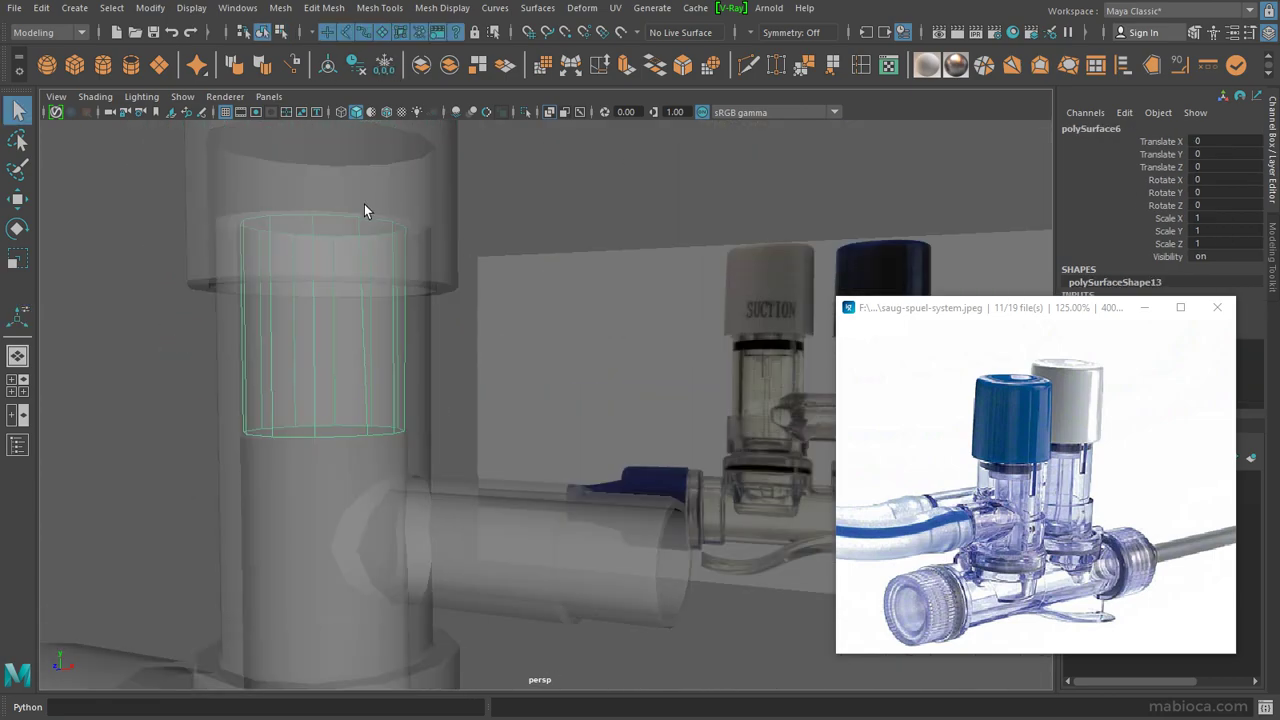
left_click_drag(315, 242, 323, 294)
key("w")
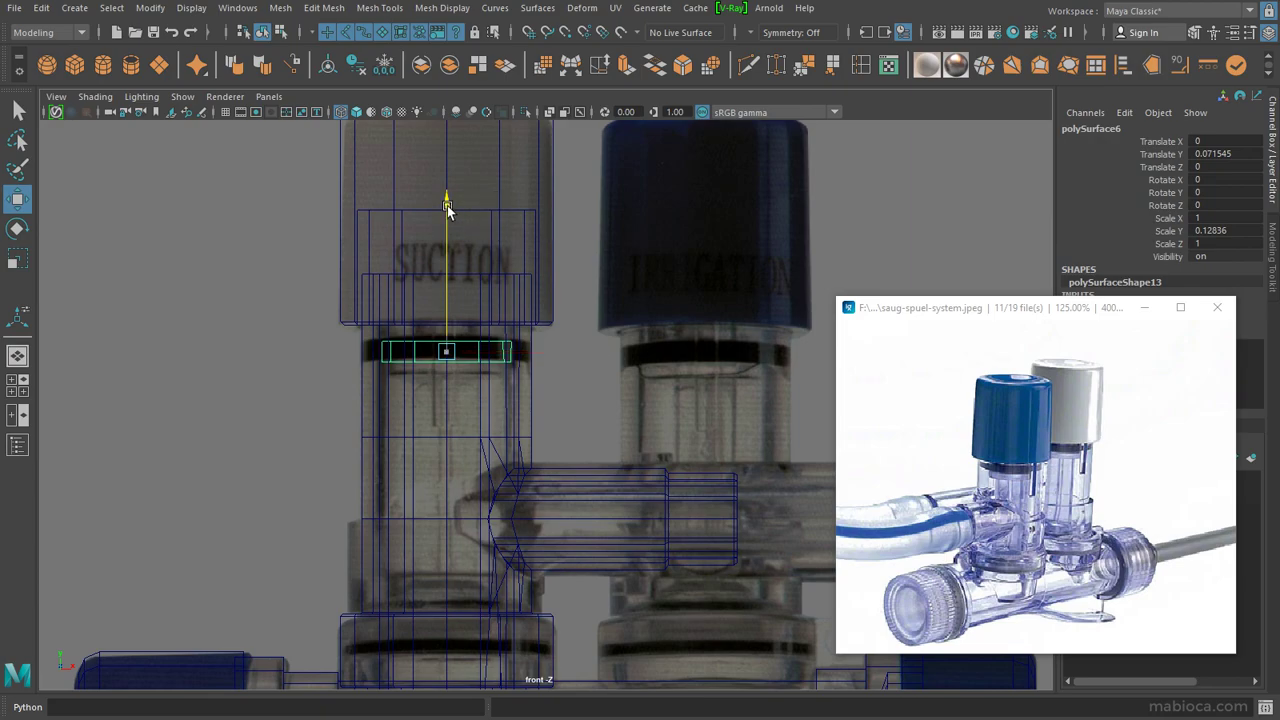
left_click_drag(447, 207, 447, 216)
mouse_move(450, 300)
left_mouse_down("alt")
mouse_move(480, 349)
mouse_move(509, 323)
mouse_move(546, 322)
mouse_move(555, 276)
mouse_move(409, 314)
mouse_move(468, 248)
left_mouse_up("alt")
Step: Select the faces of the cap cylinder above the tube, then clear the selection
left_click(555, 276)
left_click(409, 314)
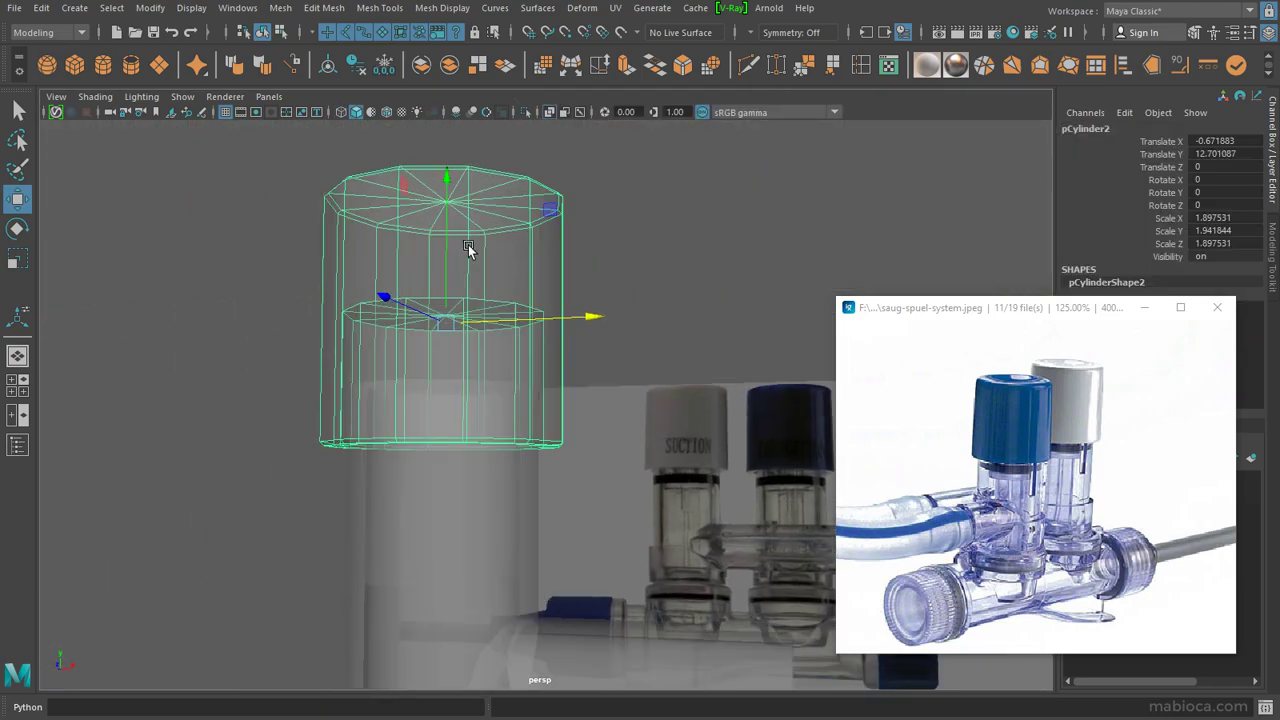
right_click_drag(468, 248, 366, 320)
mouse_move(366, 320)
left_mouse_down("alt")
mouse_move(323, 380)
mouse_move(391, 380)
mouse_move(578, 291)
mouse_move(363, 314)
left_mouse_up("alt")
left_click(396, 342)
Step: Extrude all the cap cylinder's faces and pull the extruded ring down below the cap
right_click_drag(503, 263, 504, 298)
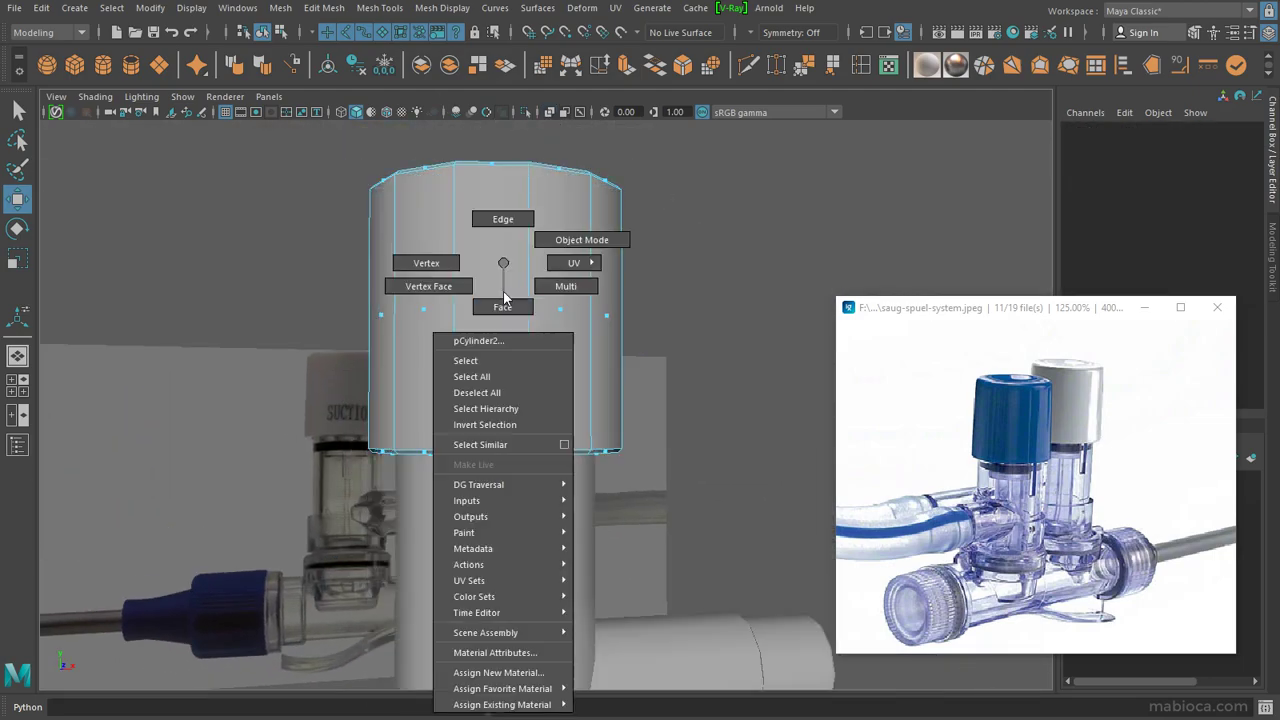
left_click(503, 305)
mouse_move(503, 305)
left_mouse_down("alt")
mouse_move(426, 308)
mouse_move(441, 408)
left_mouse_up("alt")
left_click(478, 66)
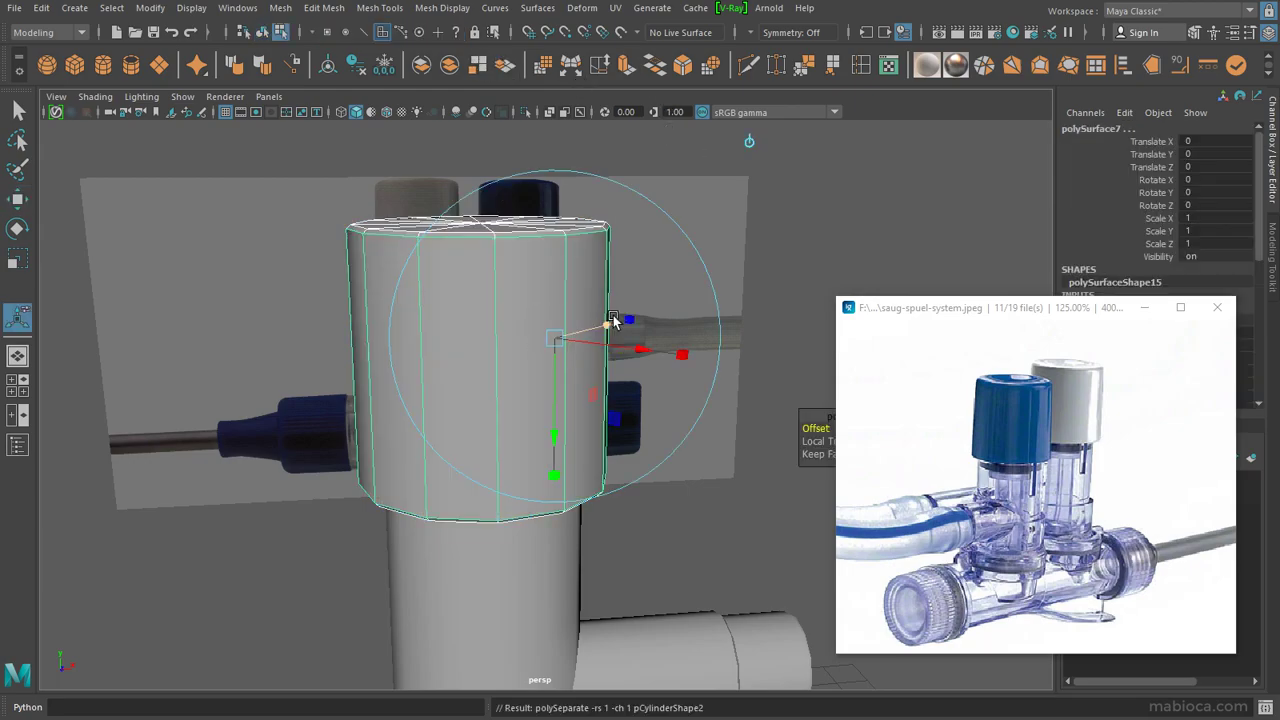
left_click_drag(608, 323, 545, 459, "alt")
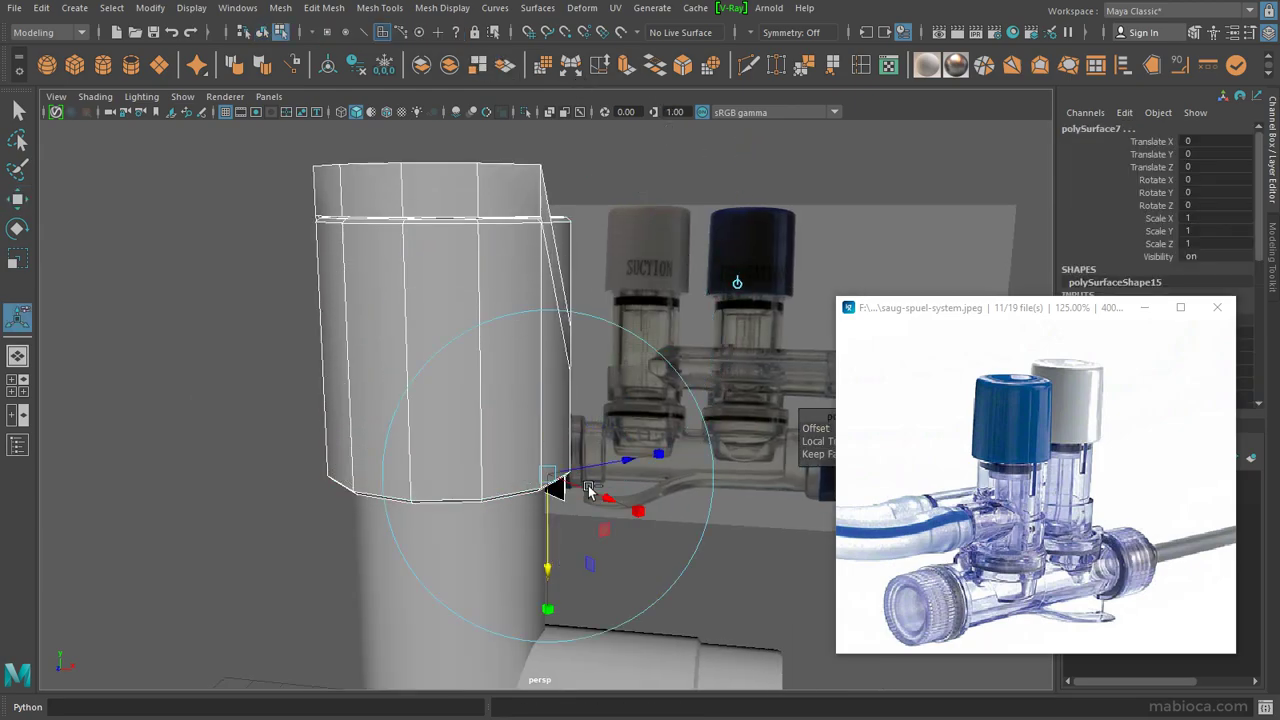
left_click_drag(548, 327, 528, 514)
key("F8")
Step: Extract the ring as a separate object and select it
scroll(597, 401, "up", 3)
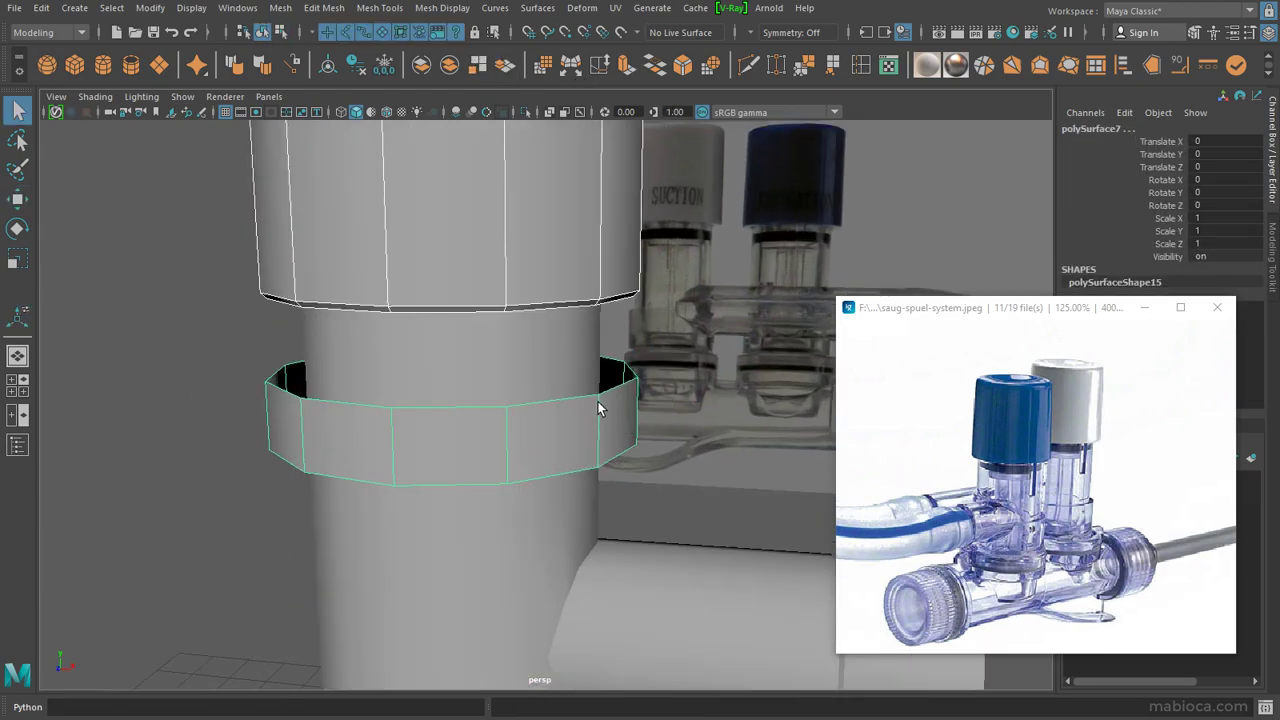
key("F10")
left_click(567, 64)
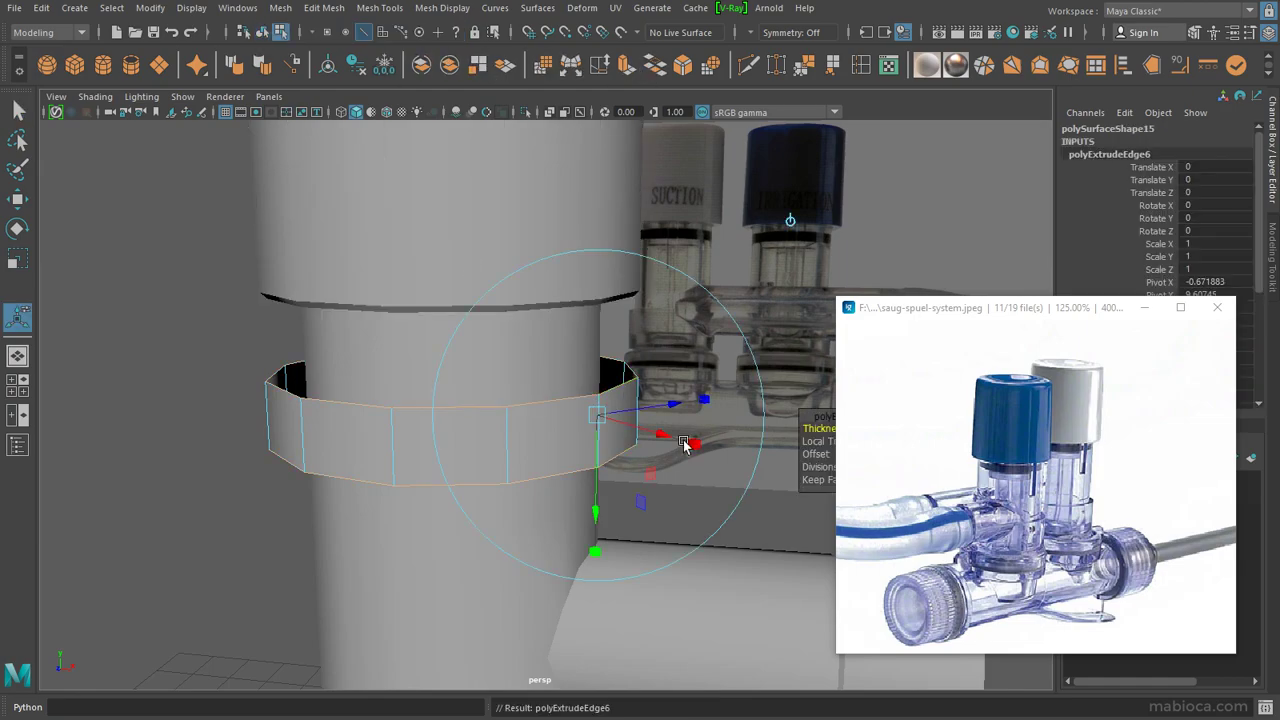
left_click(617, 404)
key("w")
left_click(525, 111)
Step: Extrude the ring's openings inward and merge their vertices to close it into a disc
key("ctrl+e")
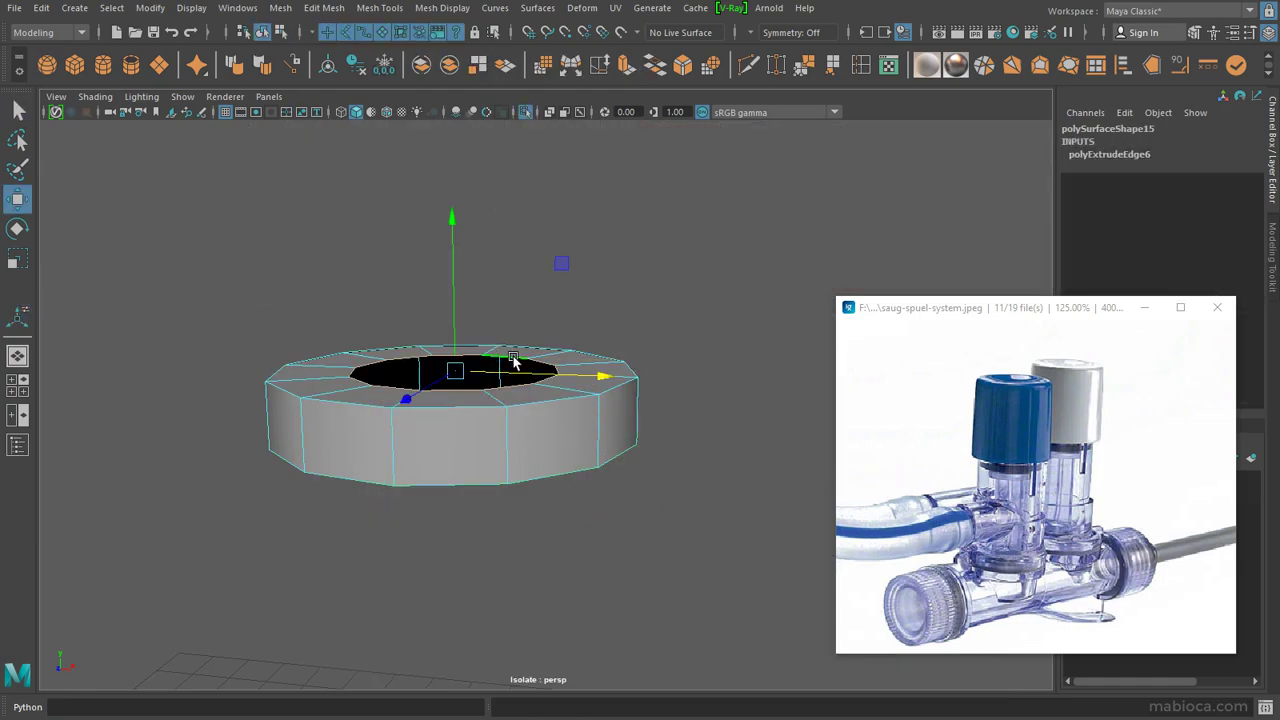
left_click_drag(378, 388, 567, 430, "alt")
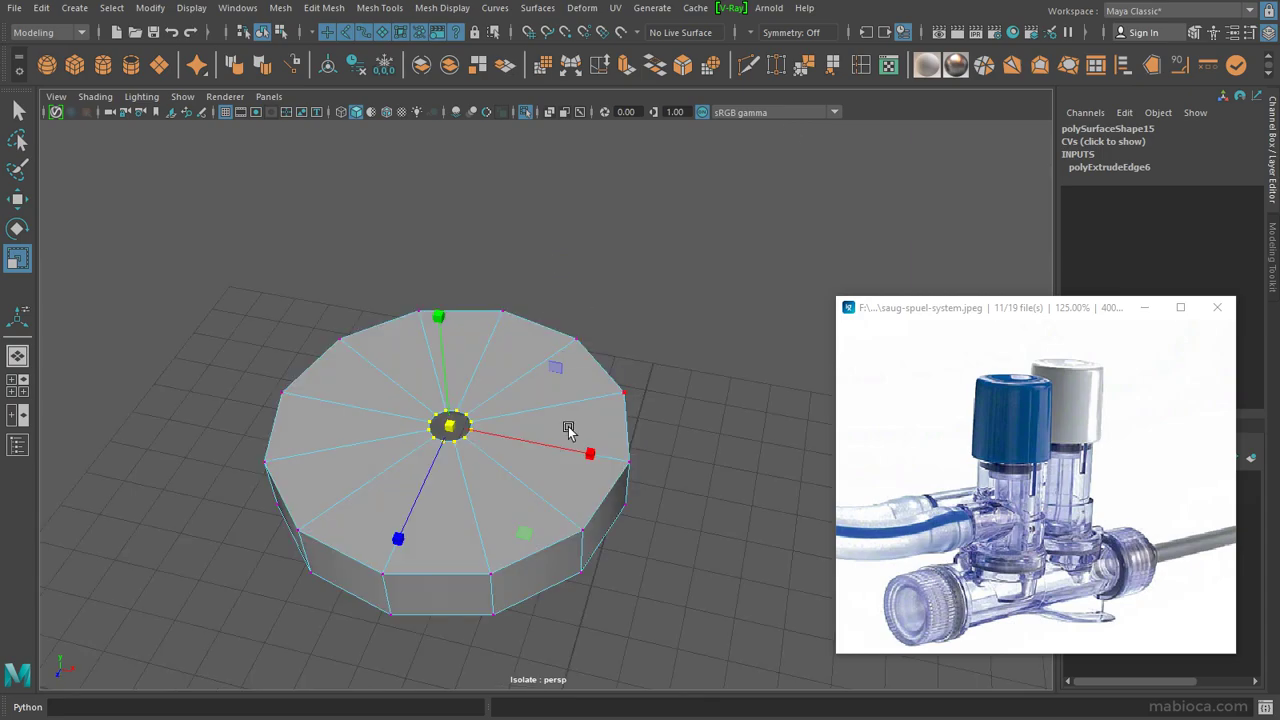
right_click_drag(450, 426, 477, 429, "shift")
left_click_drag(477, 429, 474, 262, "alt")
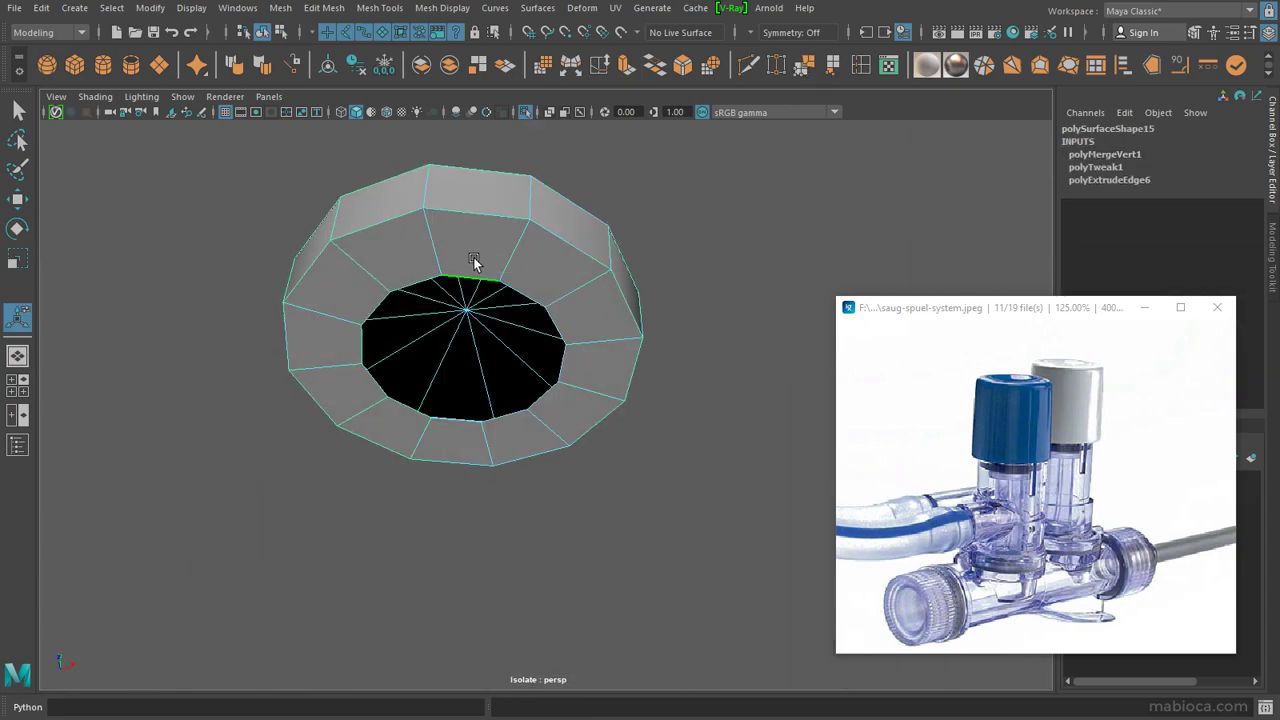
key("r")
middle_click_drag(668, 226, 573, 247)
left_click(804, 65)
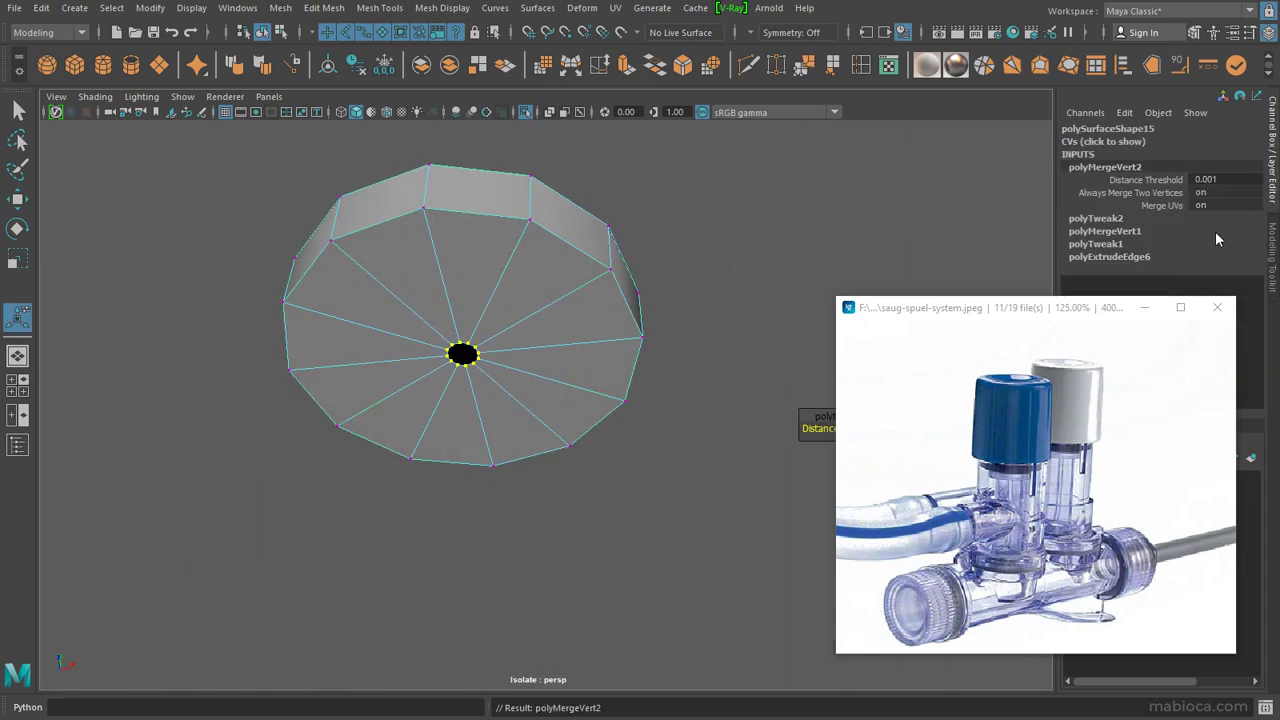
key("F8")
key("w")
key("space")
key("space")
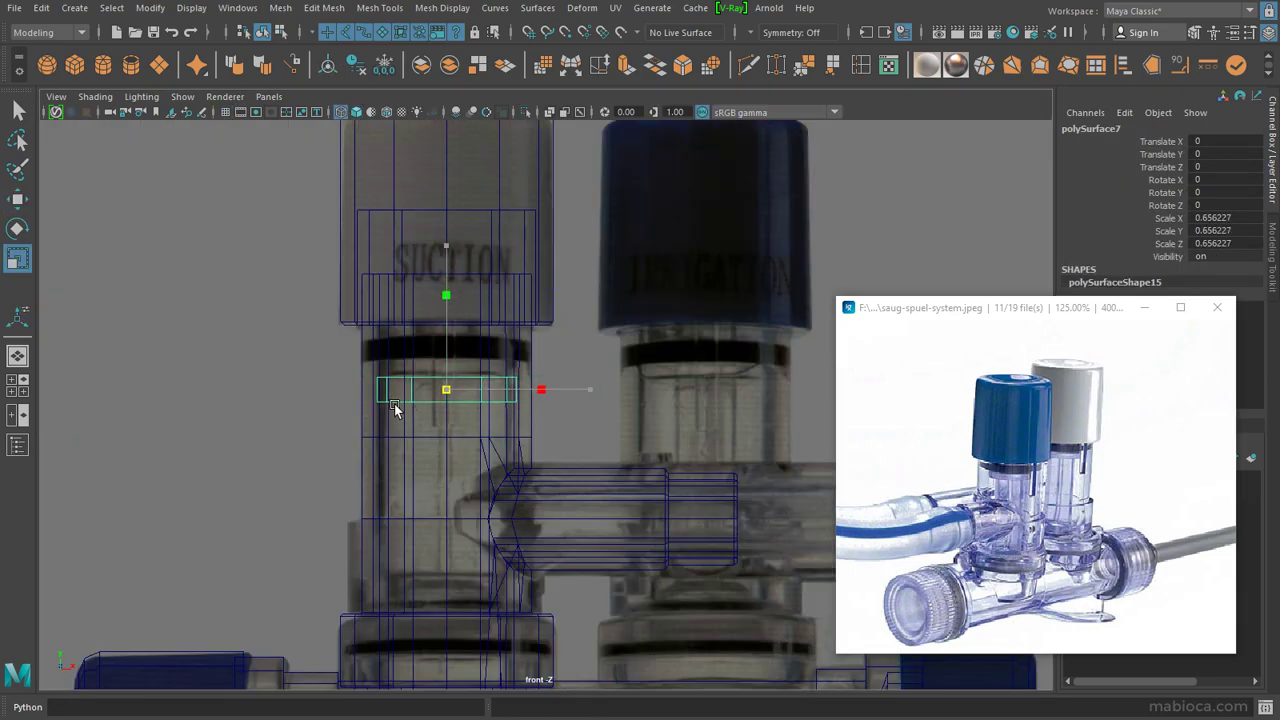
Step: Shrink the capped disc ring to a scale of about 0.63
key("space")
key("space")
key("f")
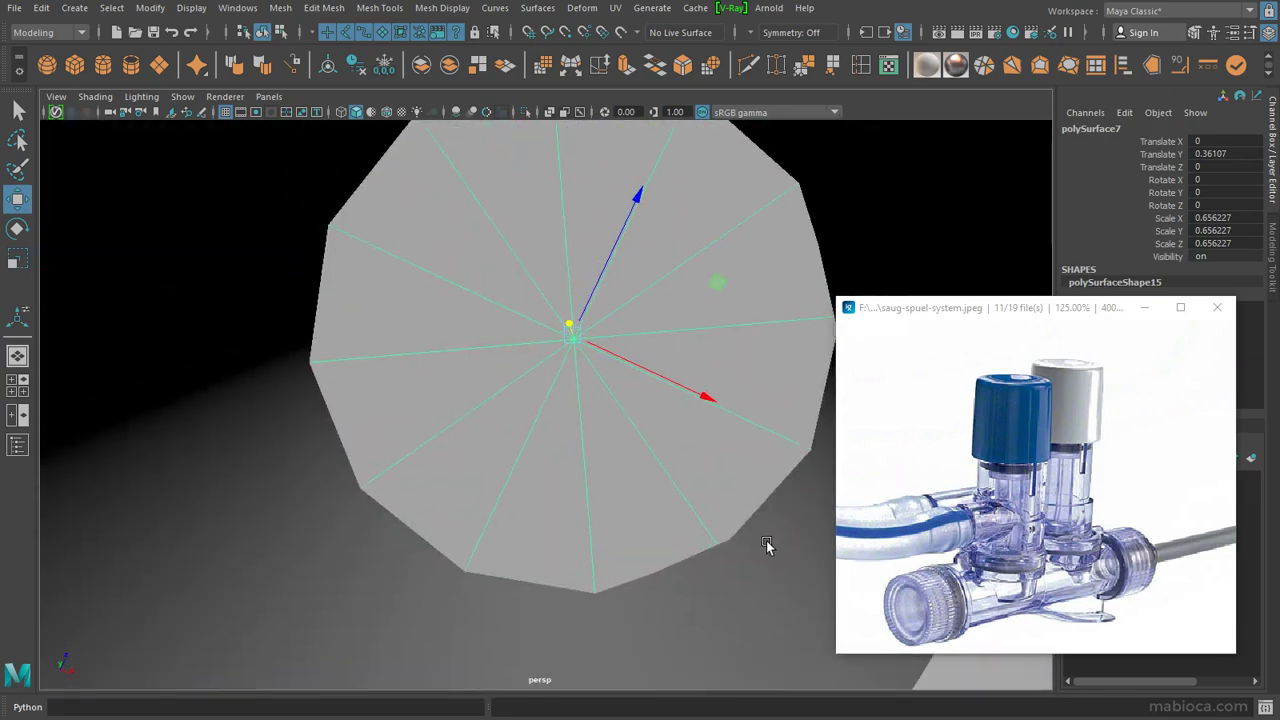
key("r")
key("space")
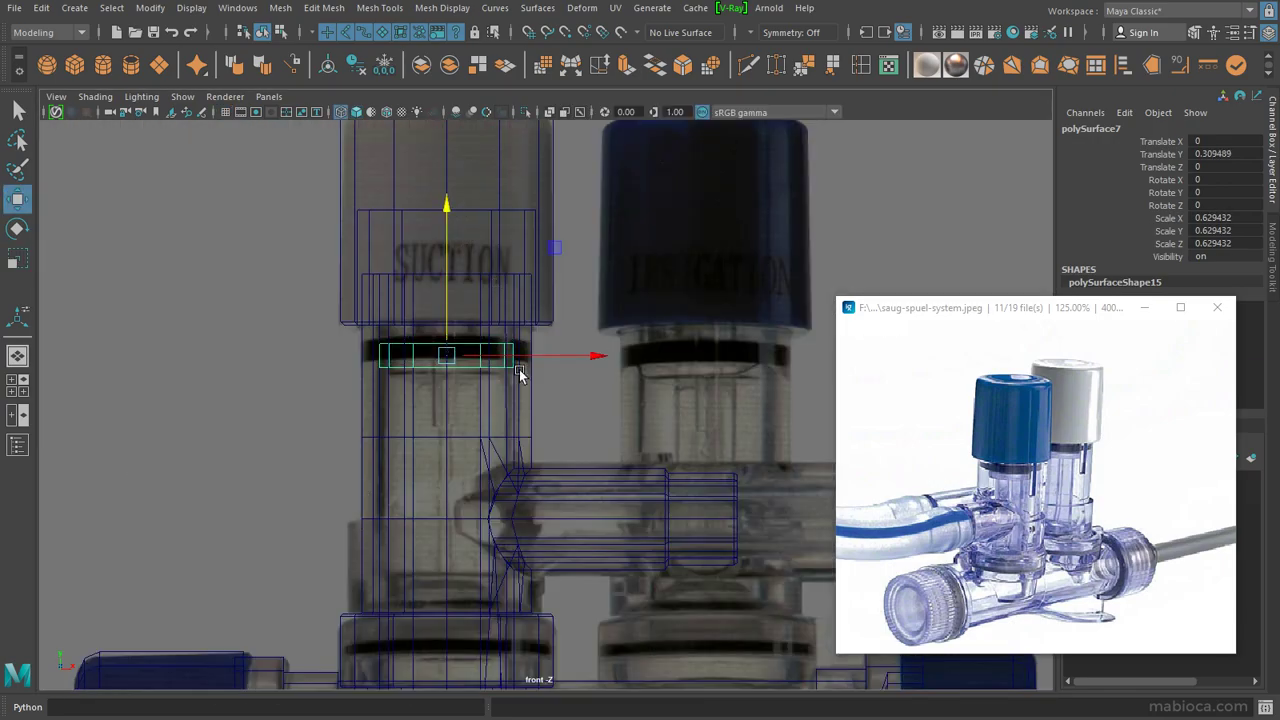
Step: Lower the duplicate disc to the tube's base collar and flatten it to 0.36 in Y
middle_click_drag(519, 372, 512, 318, "alt")
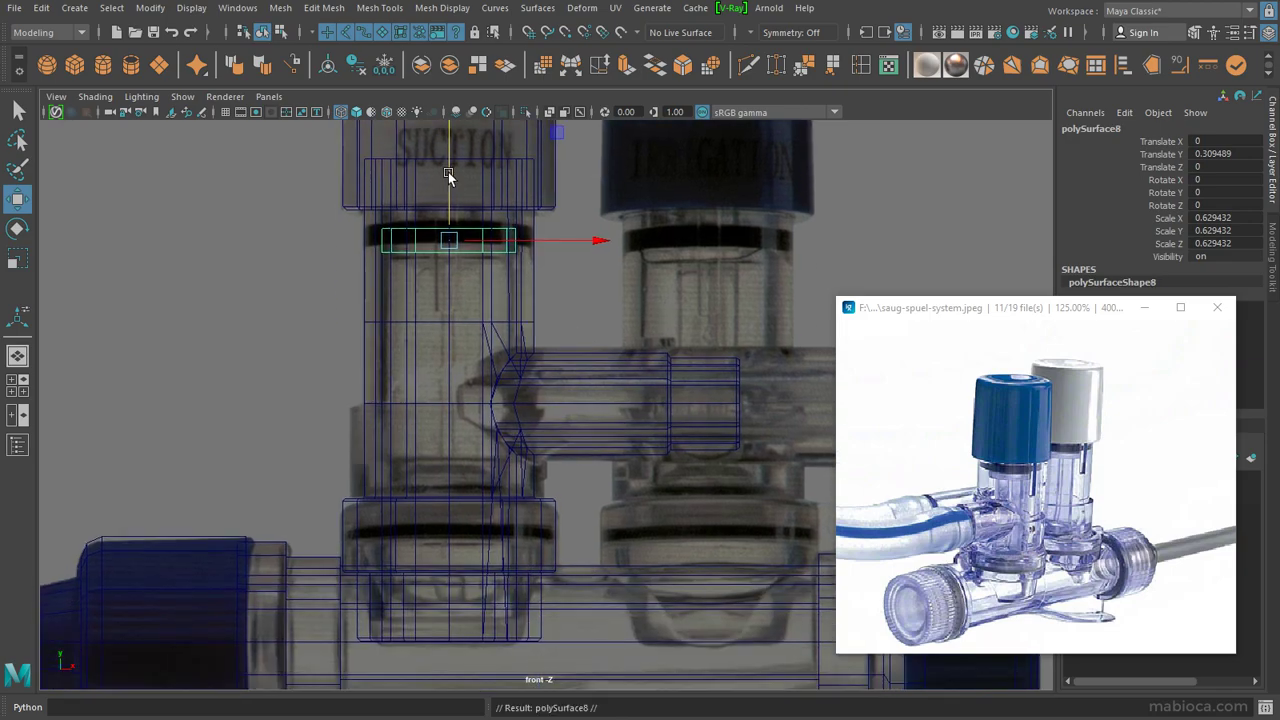
key("r")
left_click_drag(449, 390, 449, 452)
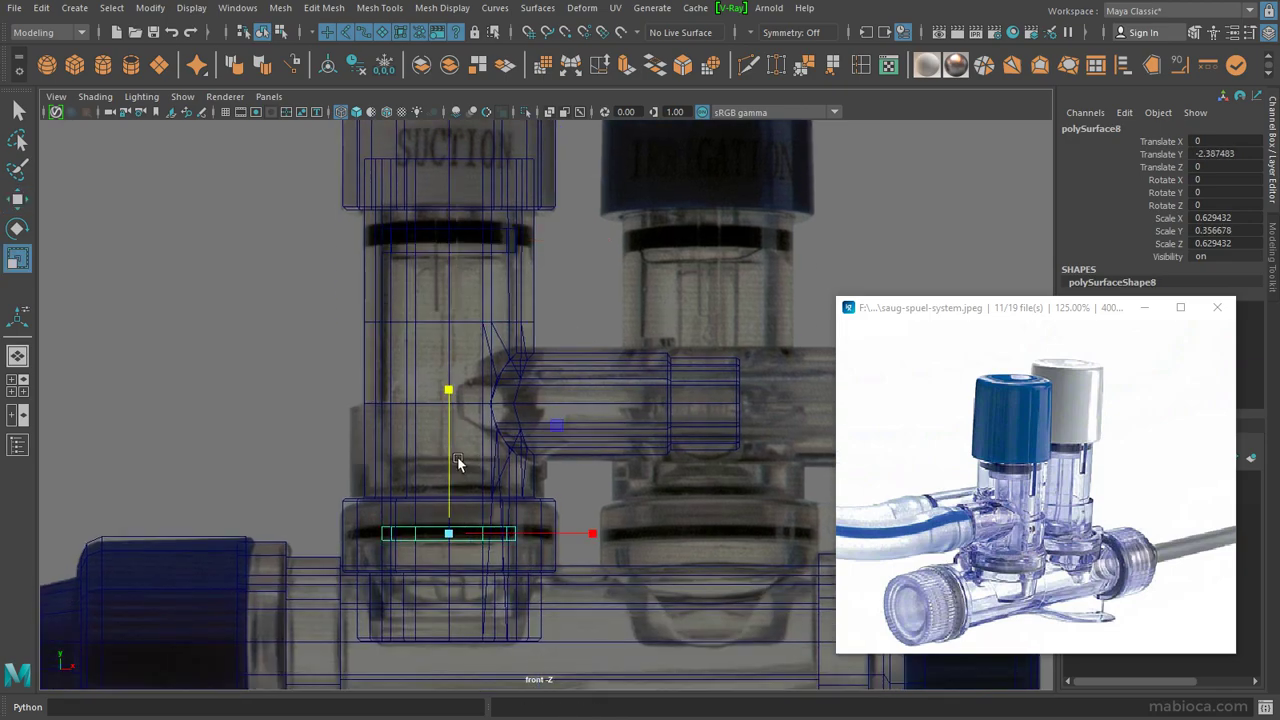
key("space")
key("space")
mouse_move(825, 217)
left_mouse_down("alt")
mouse_move(761, 326)
mouse_move(518, 218)
mouse_move(512, 228)
mouse_move(563, 238)
left_mouse_up("alt")
left_click(761, 326)
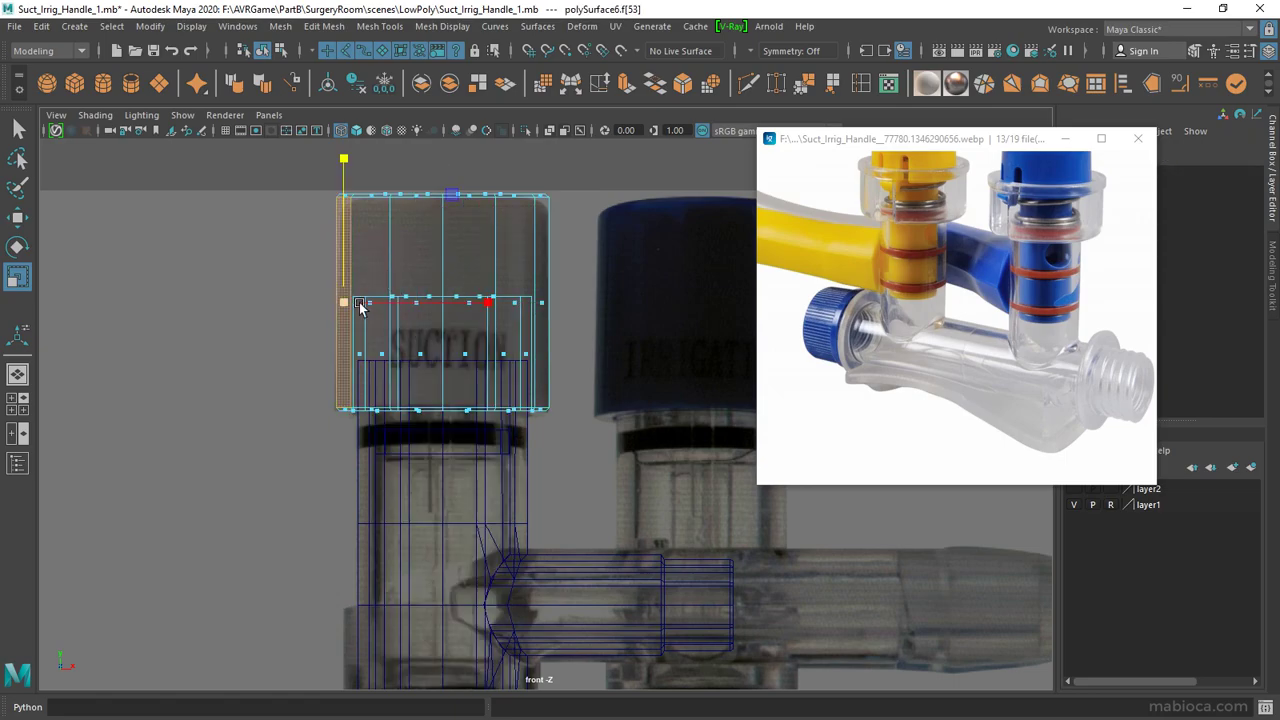
Step: Extract the top cylinder's face loop and move the new piece down into the tube
double_click(380, 316)
left_click(505, 86)
scroll(523, 310, "down", 3)
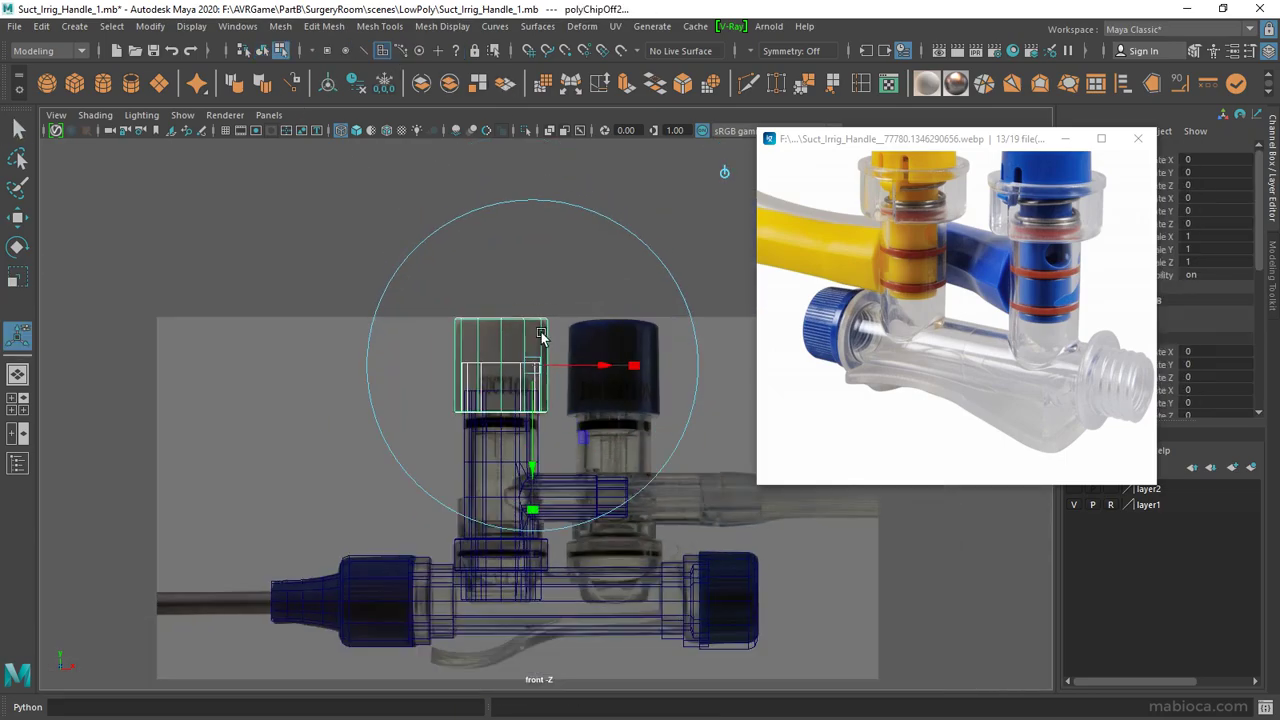
scroll(510, 265, "up", 3)
left_click_drag(523, 443, 547, 375)
Step: Scale the extracted inner sleeve to 0.51 in X and Z
key("r")
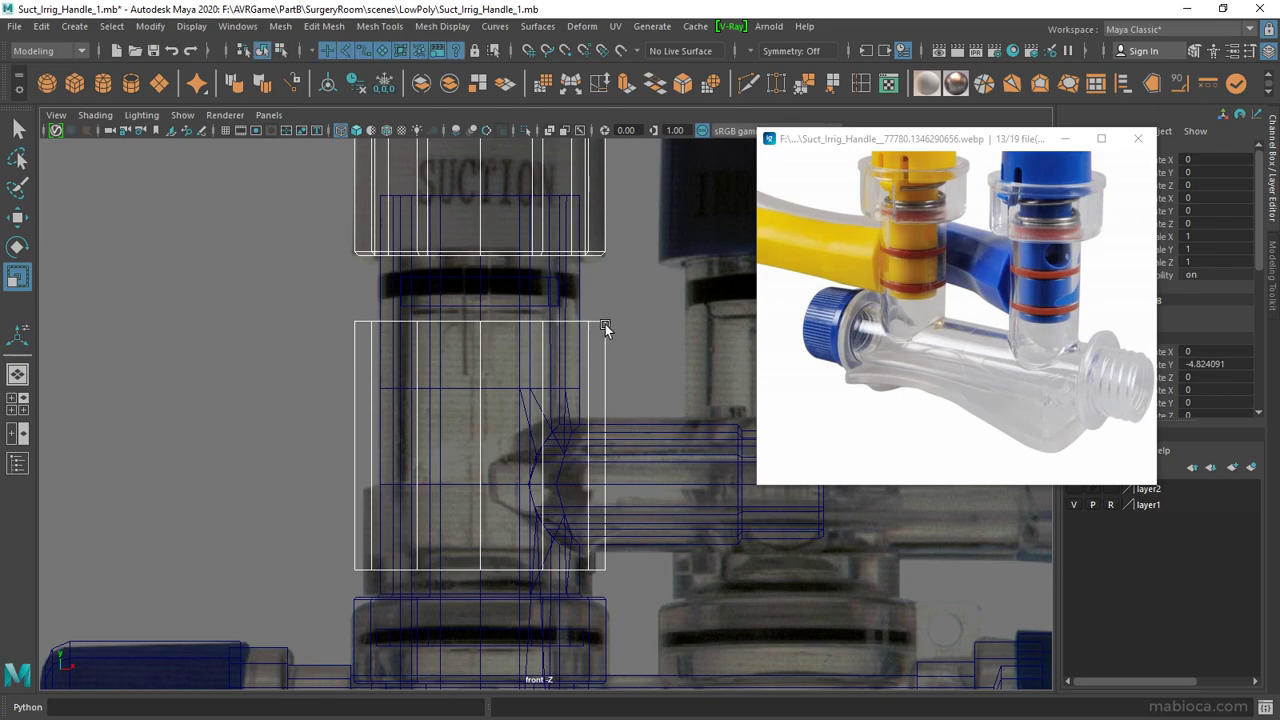
left_click(597, 323)
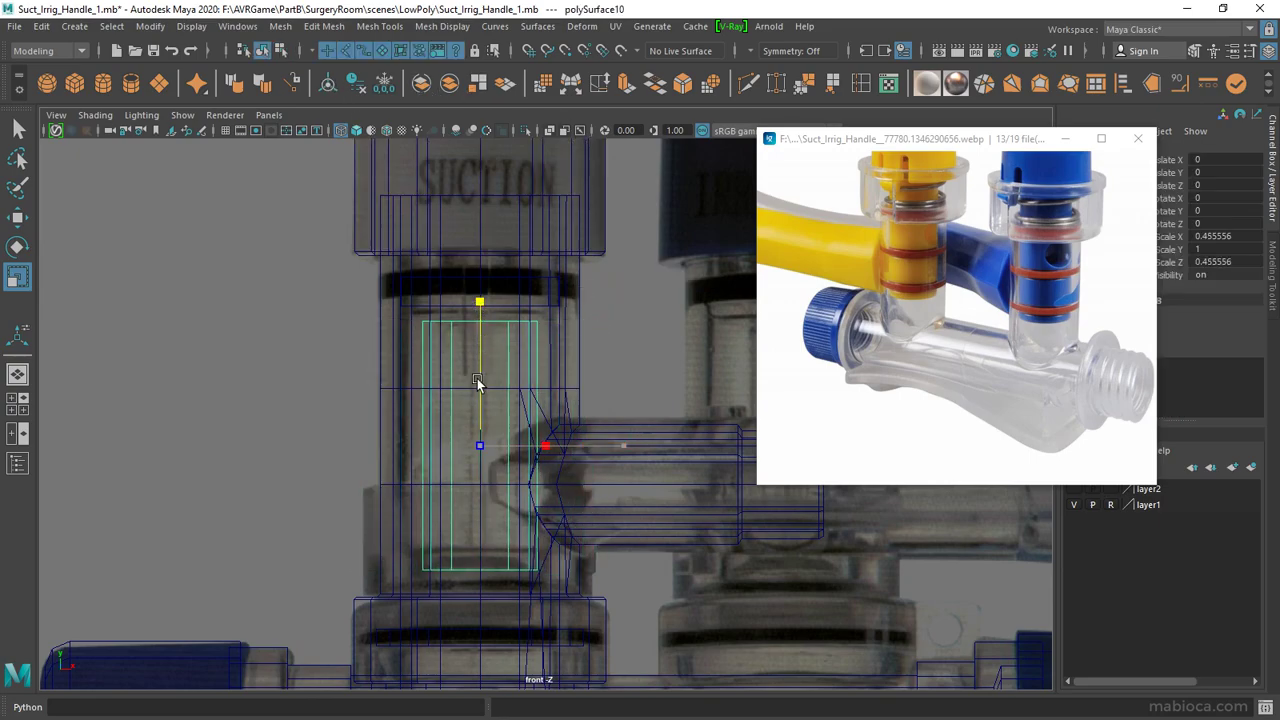
middle_click_drag(483, 299, 491, 222, "alt")
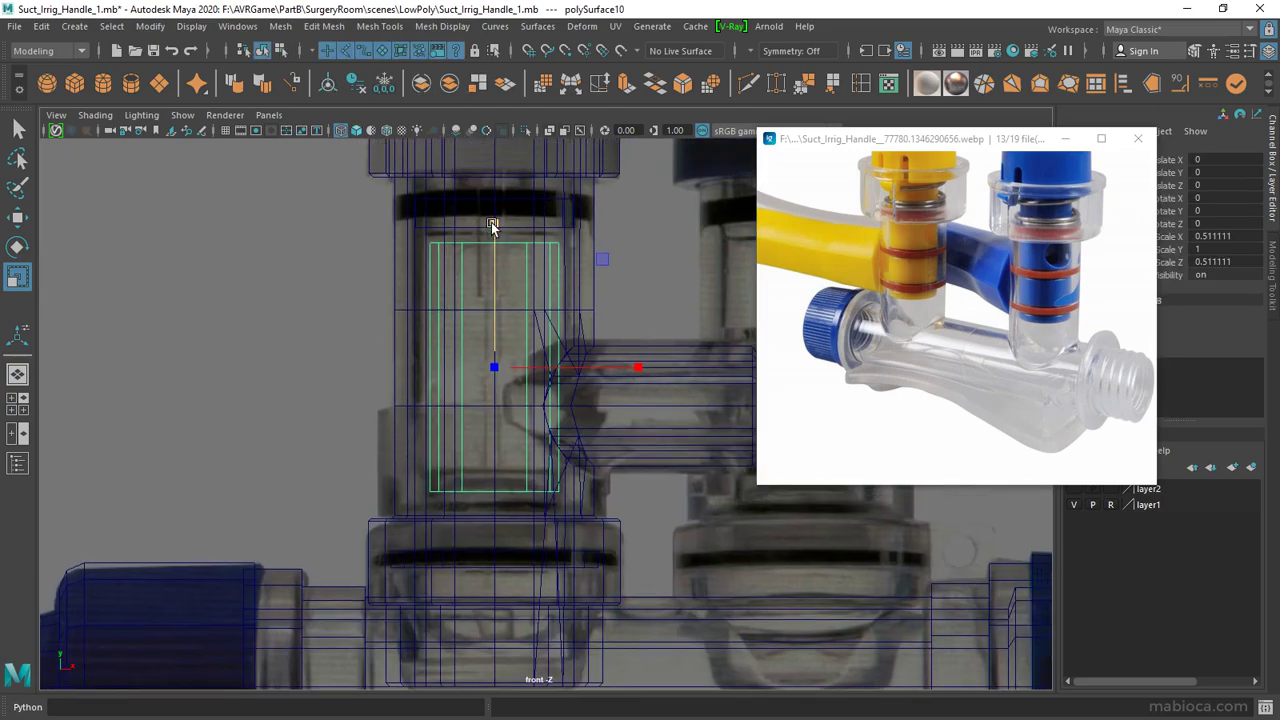
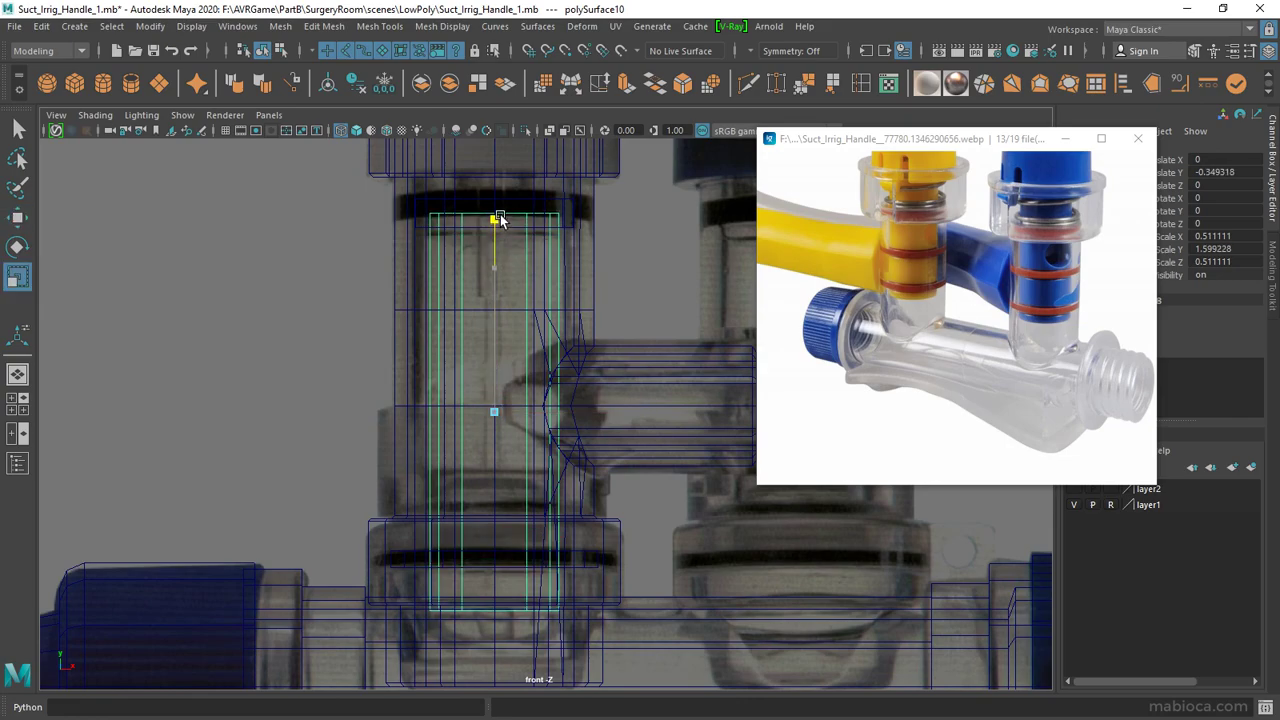
Step: Isolate the handle cylinder, fill its open ends and poke both caps into triangle fans
left_click_drag(497, 377, 607, 372, "alt")
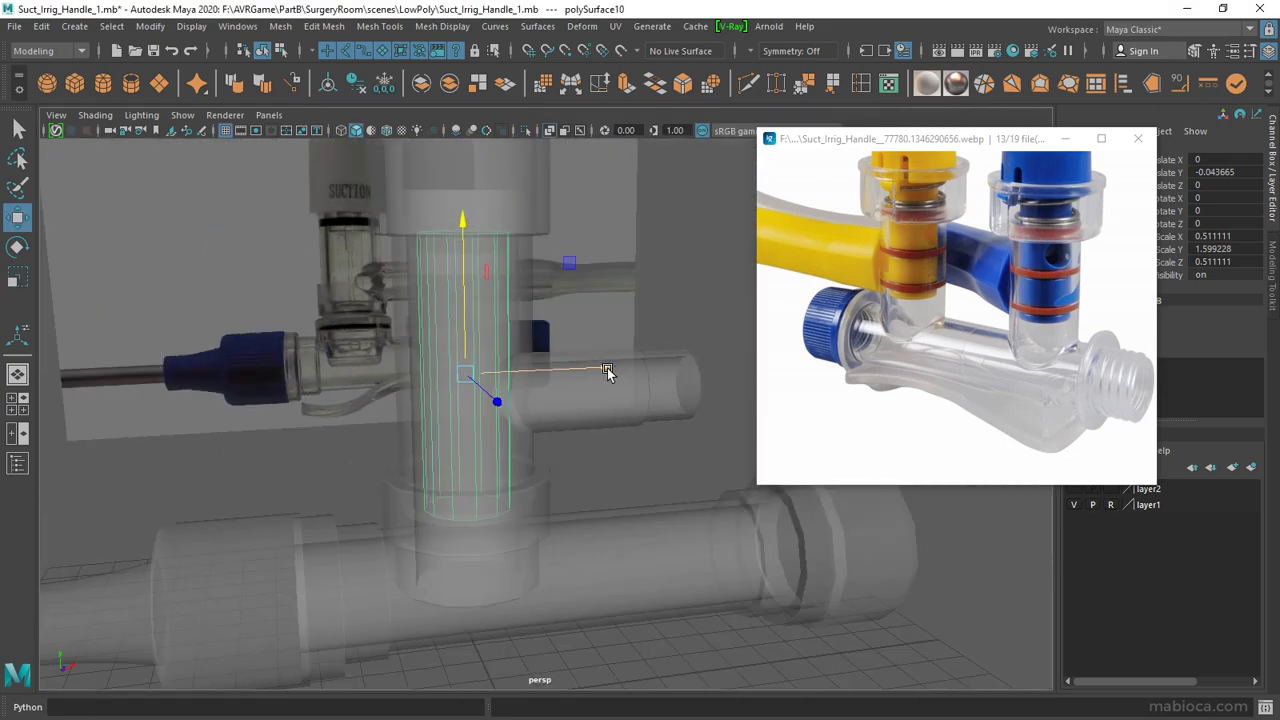
left_click(525, 130)
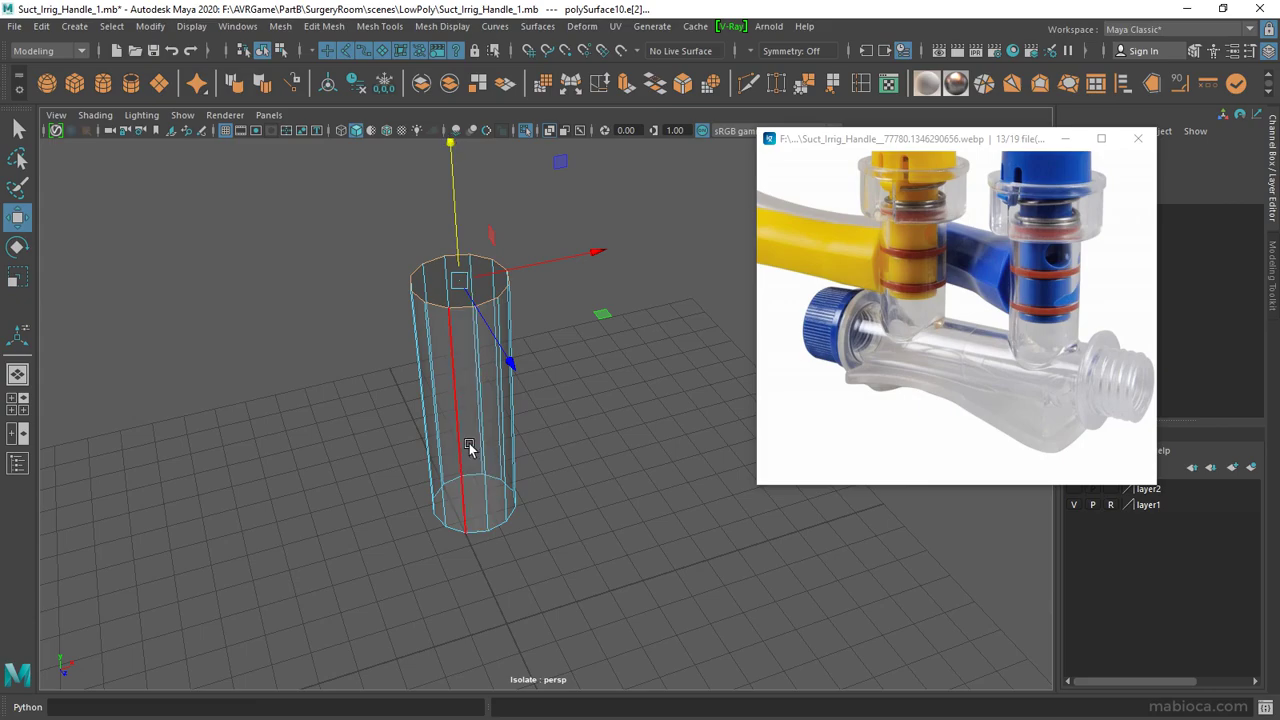
left_click(286, 24)
key("f")
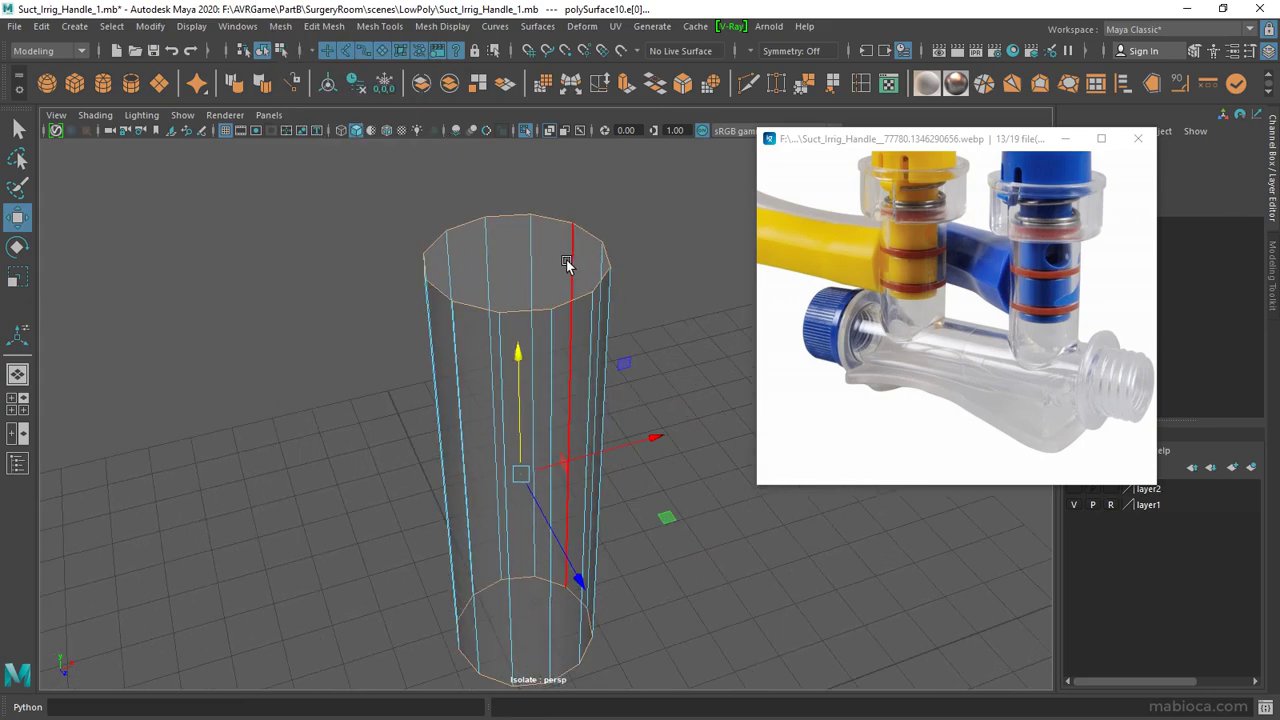
key("ctrl+z")
right_click_drag(586, 514, 568, 558, "shift")
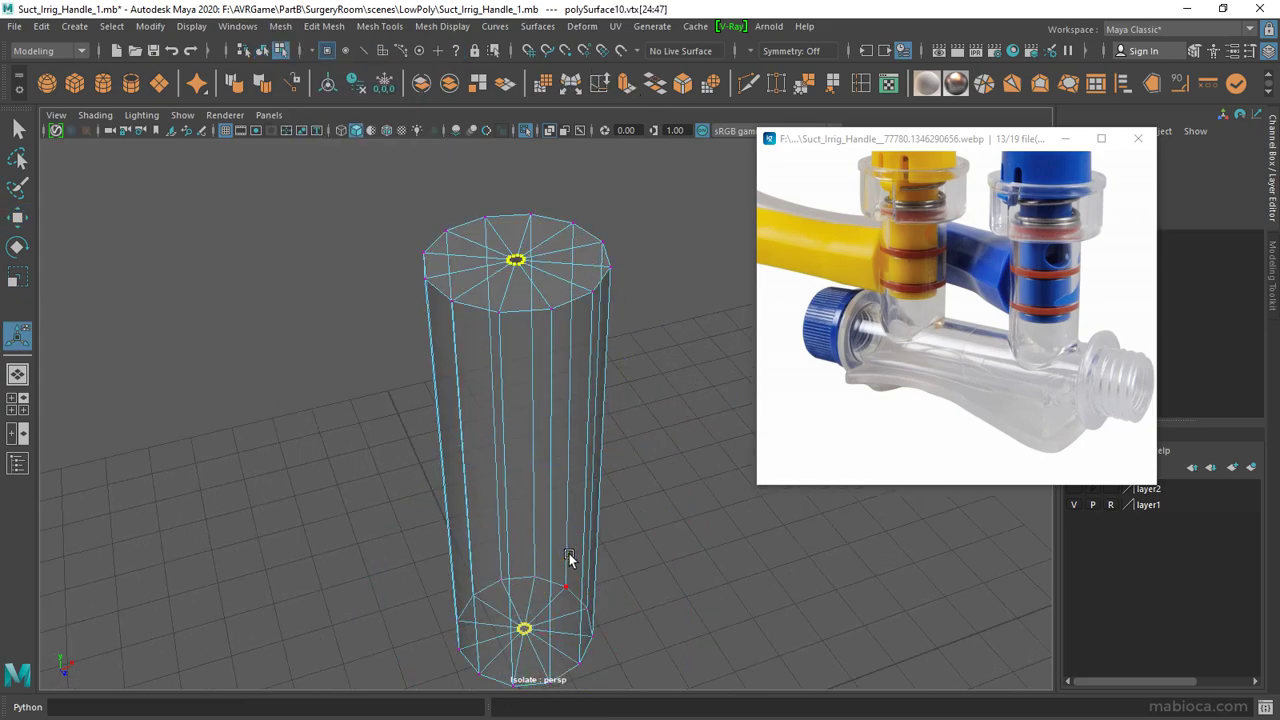
Step: Return to object mode and exit isolation to view the whole valve assembly
left_click_drag(900, 138, 791, 171)
key("F8")
key("ctrl+1")
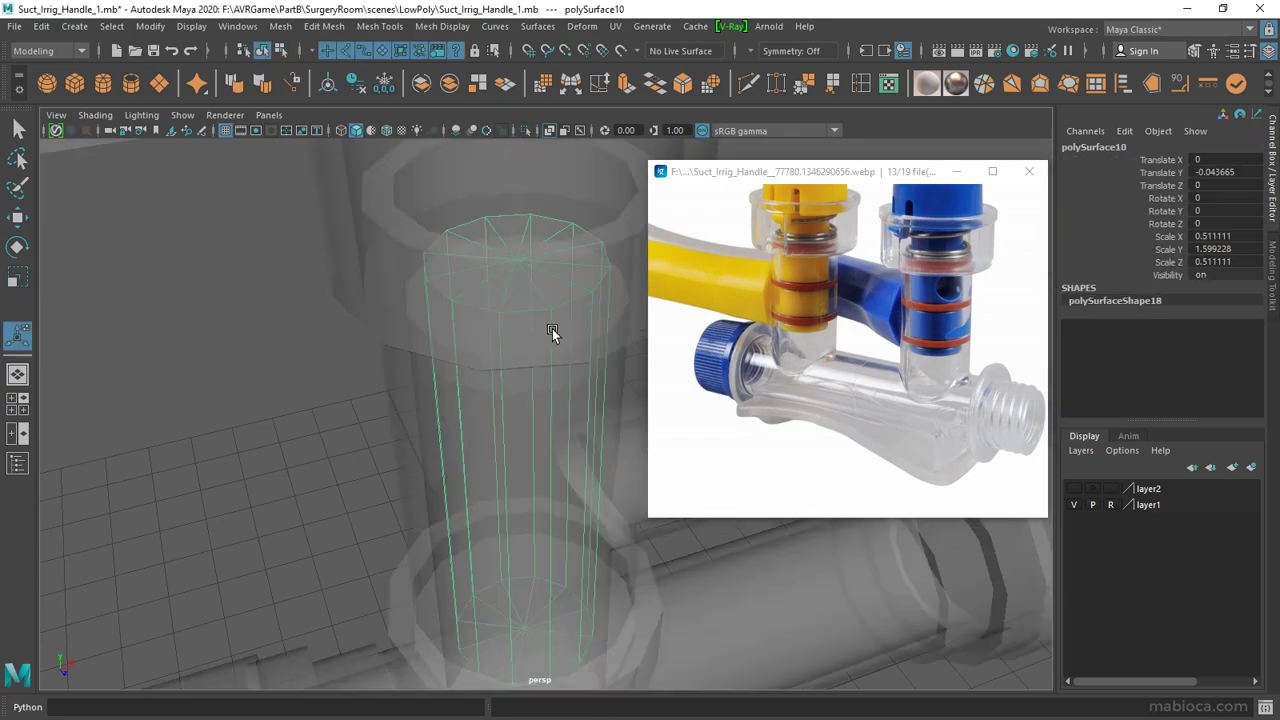
right_click_drag(317, 388, 300, 290, "alt")
mouse_move(300, 290)
left_mouse_down("alt")
mouse_move(520, 408)
mouse_move(423, 386)
mouse_move(479, 380)
mouse_move(430, 372)
left_mouse_up("alt")
Step: Create a polygon torus and frame it in the front view
left_click(74, 26)
mouse_move(122, 83)
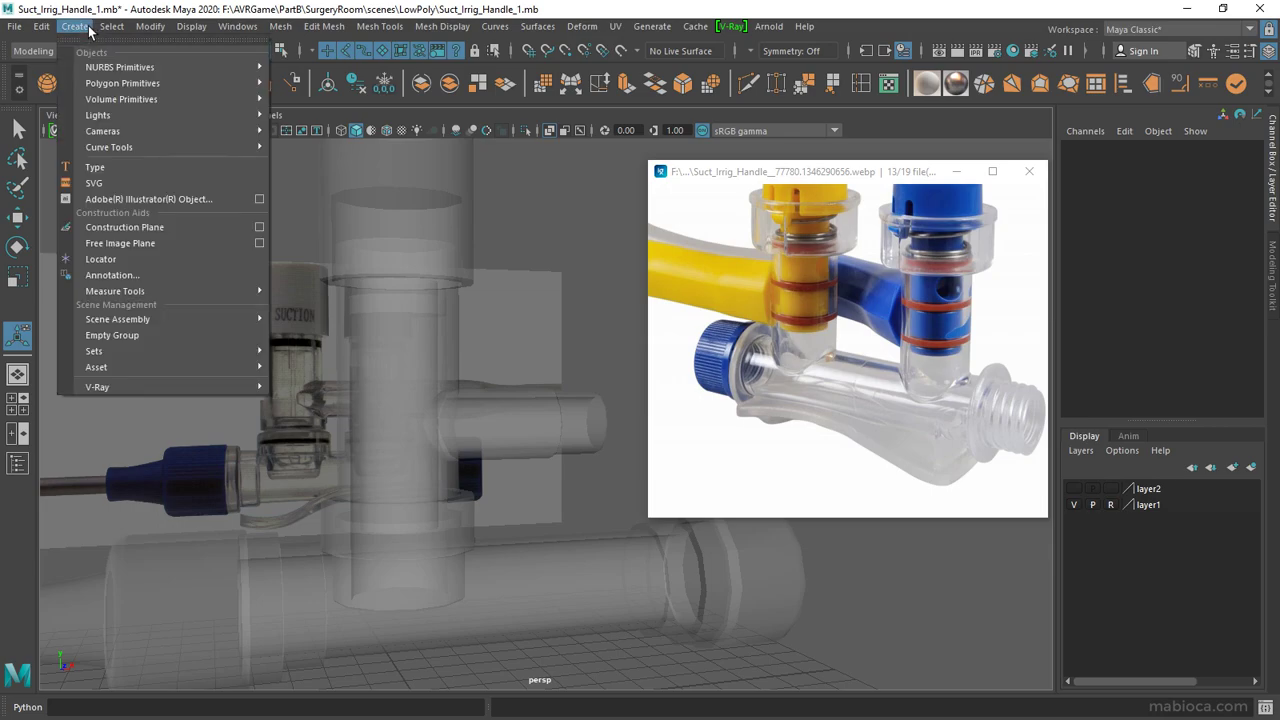
left_click(330, 150)
key("space")
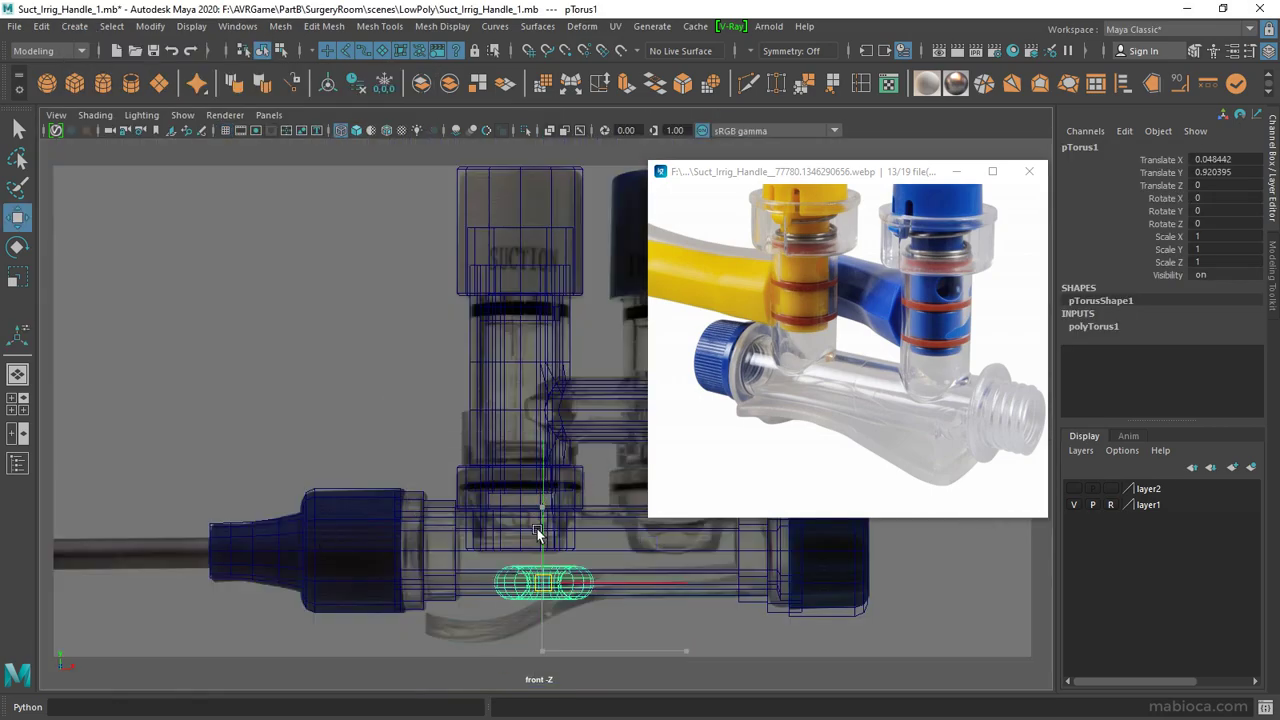
key("f")
left_click_drag(925, 167, 1004, 64)
left_click(1131, 316)
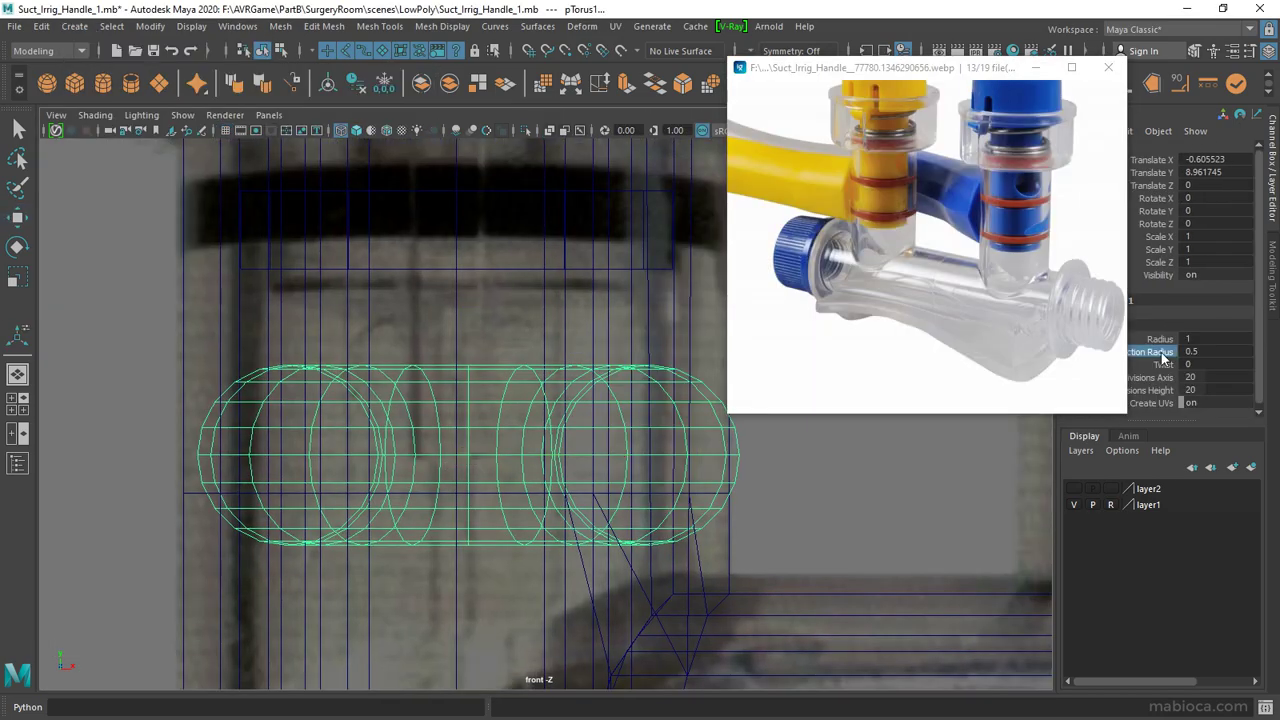
Step: Set the torus section radius to 0.1 and confirm the axis subdivisions
type("0.2")
key("Return")
type("0.1")
key("Return")
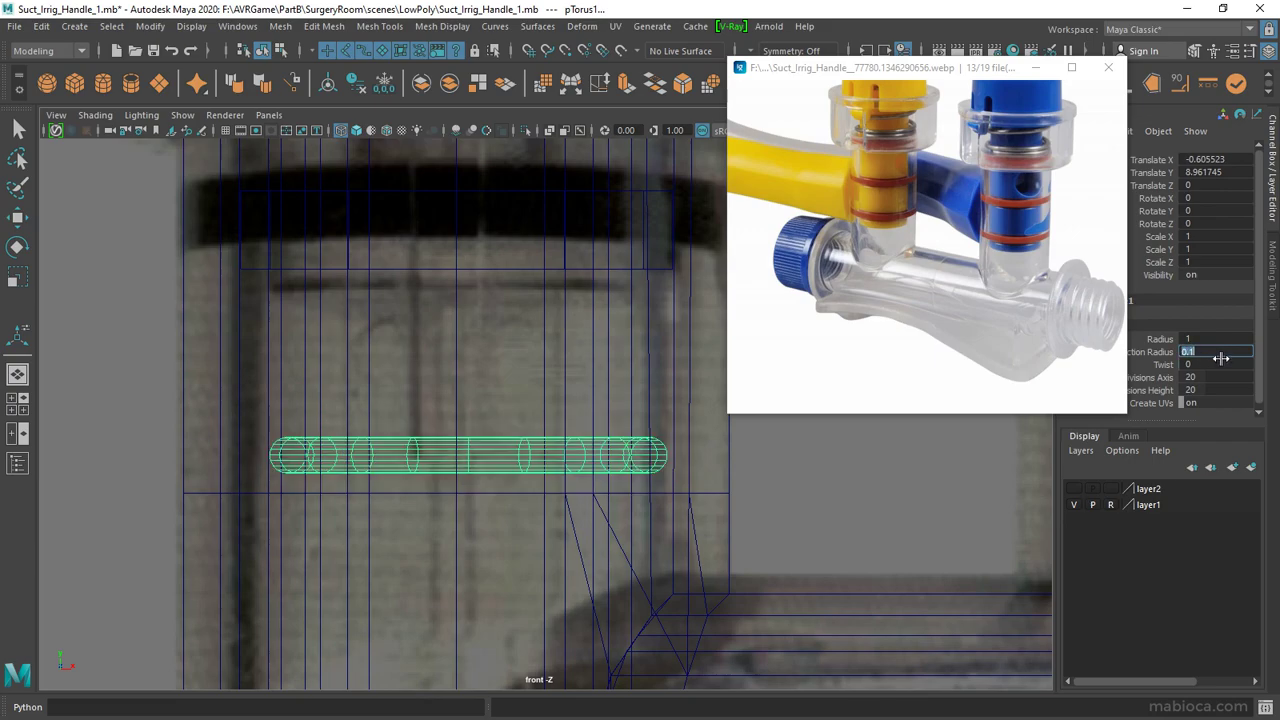
key("Return")
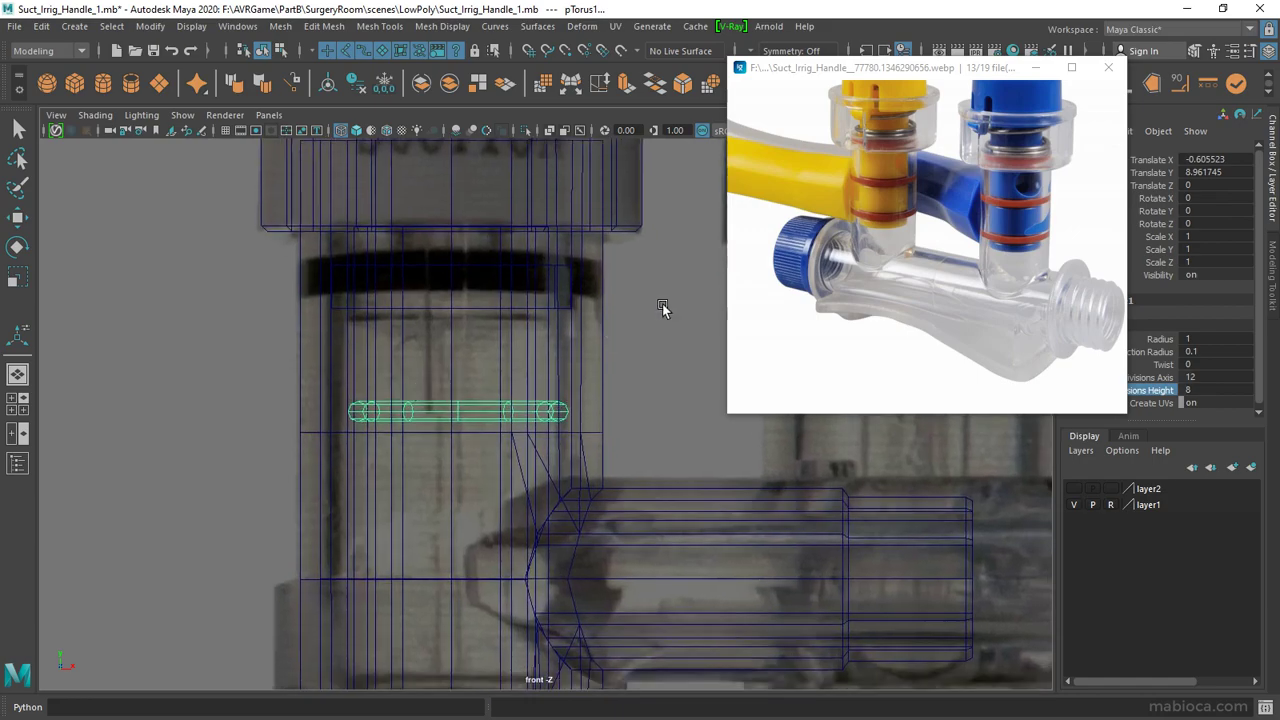
Step: Isolate the torus and cylinder in a smooth-shaded top view and select the ring
mouse_move(662, 303)
left_mouse_down("alt")
mouse_move(445, 394)
mouse_move(409, 288)
left_mouse_up("alt")
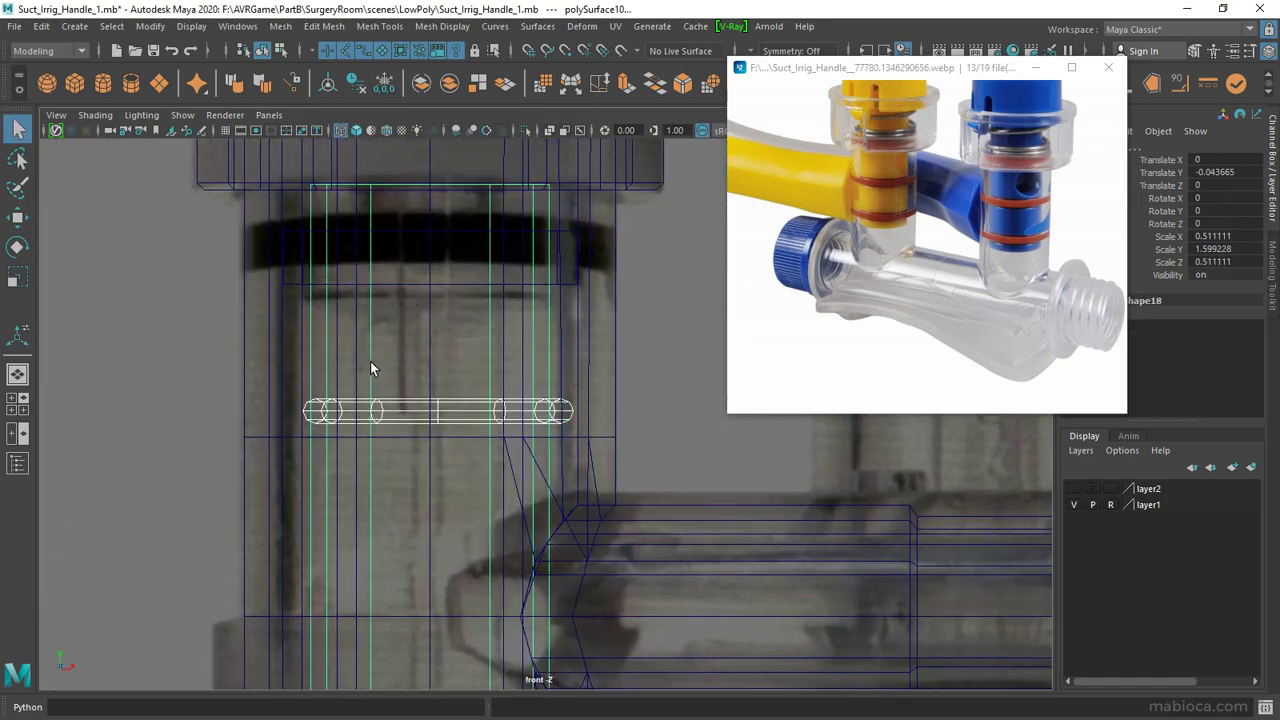
key("ctrl+1")
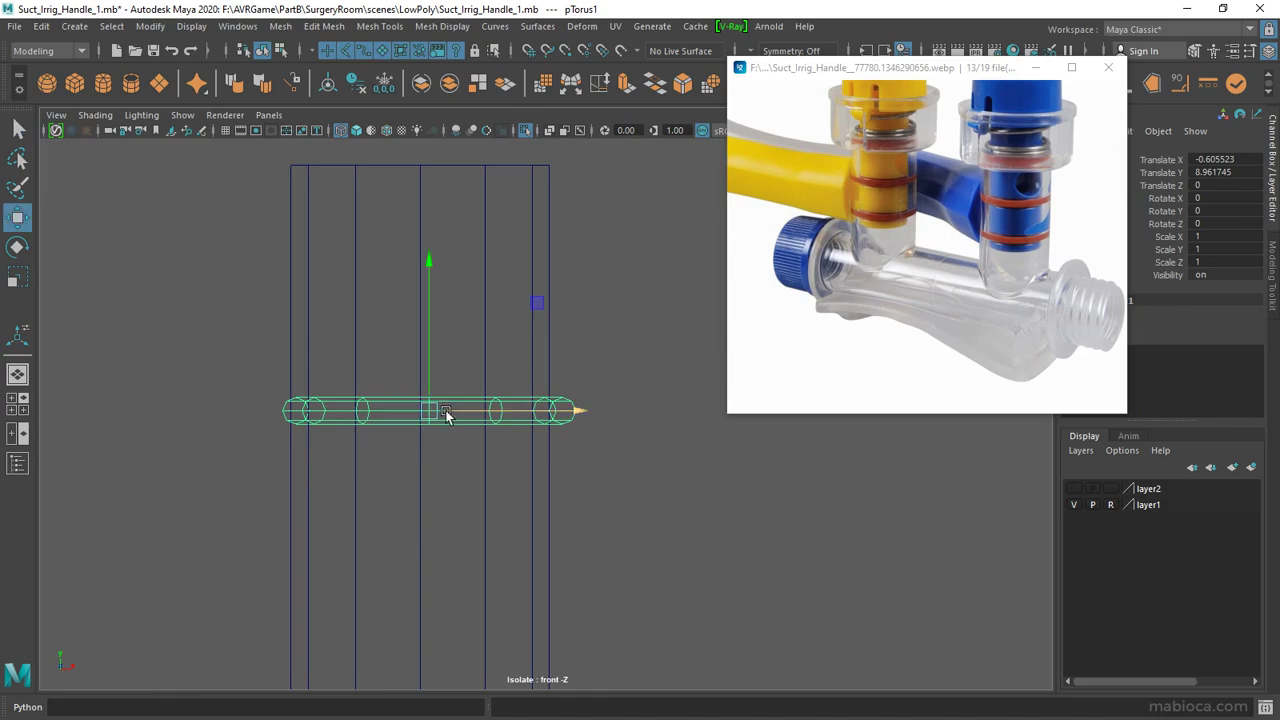
middle_click_drag(422, 168, 413, 168)
key("space")
key("space")
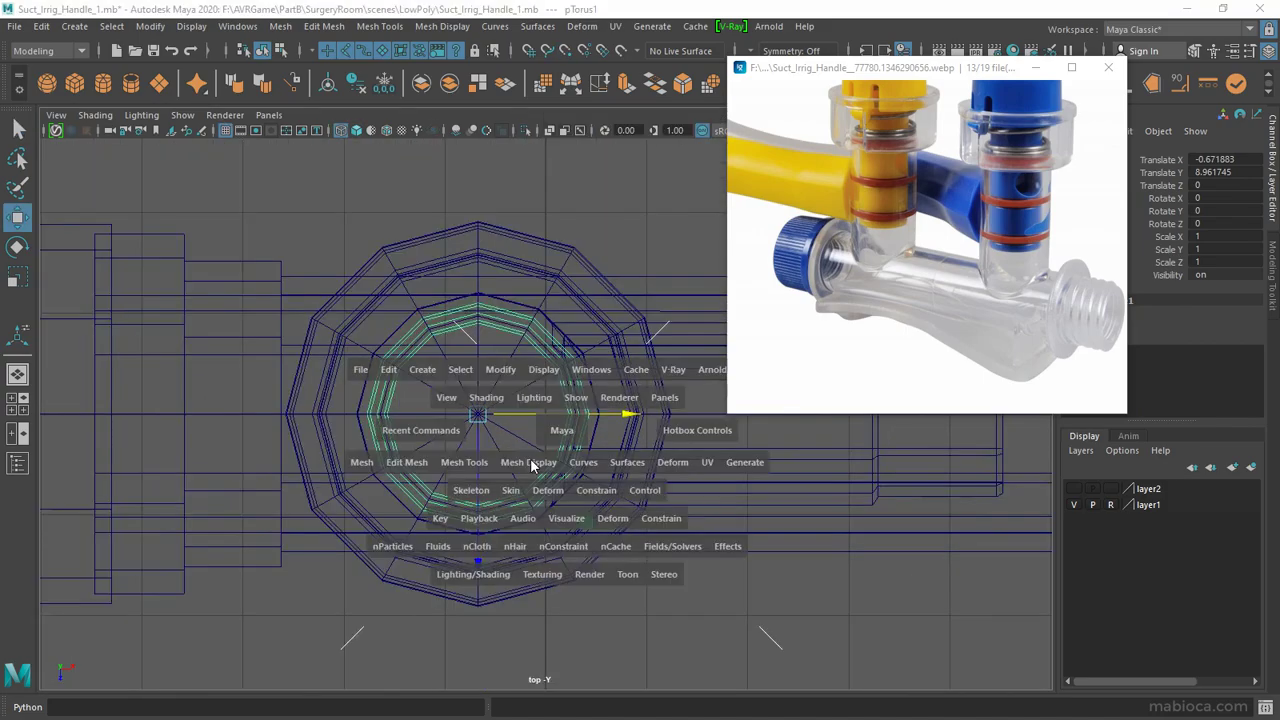
key("space")
key("space")
left_click(551, 366)
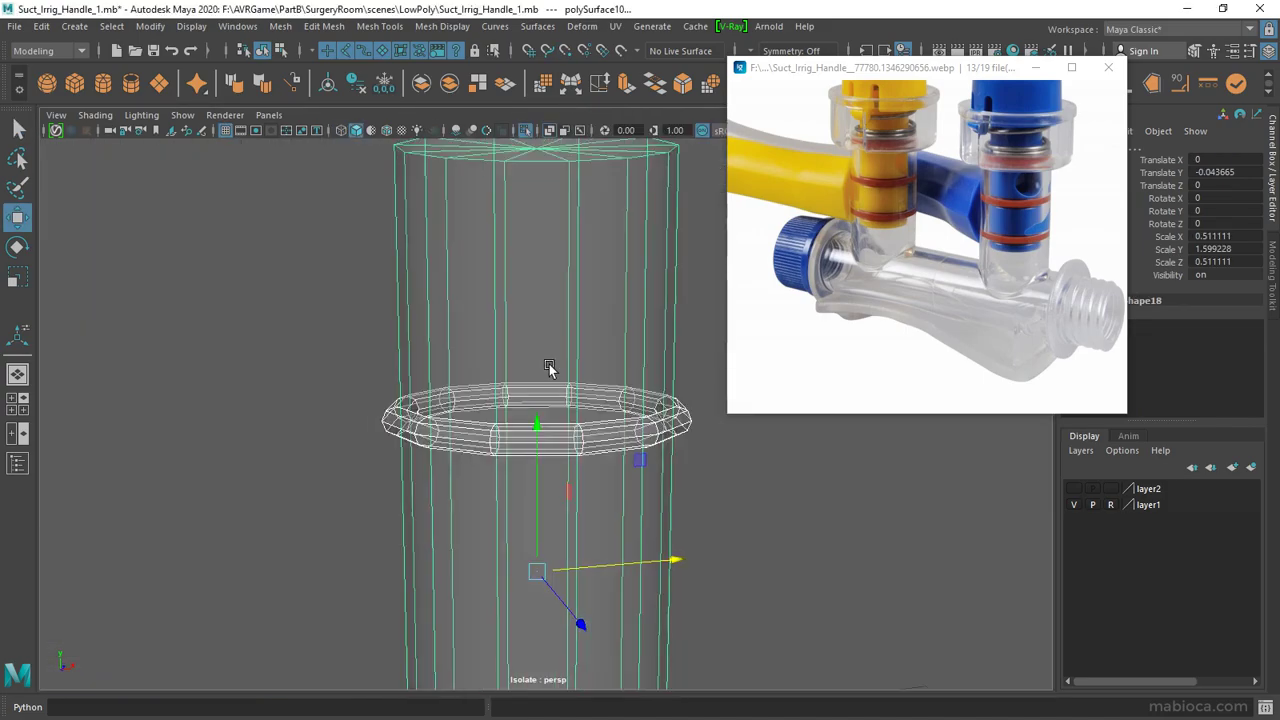
left_click(552, 130)
left_click(676, 440)
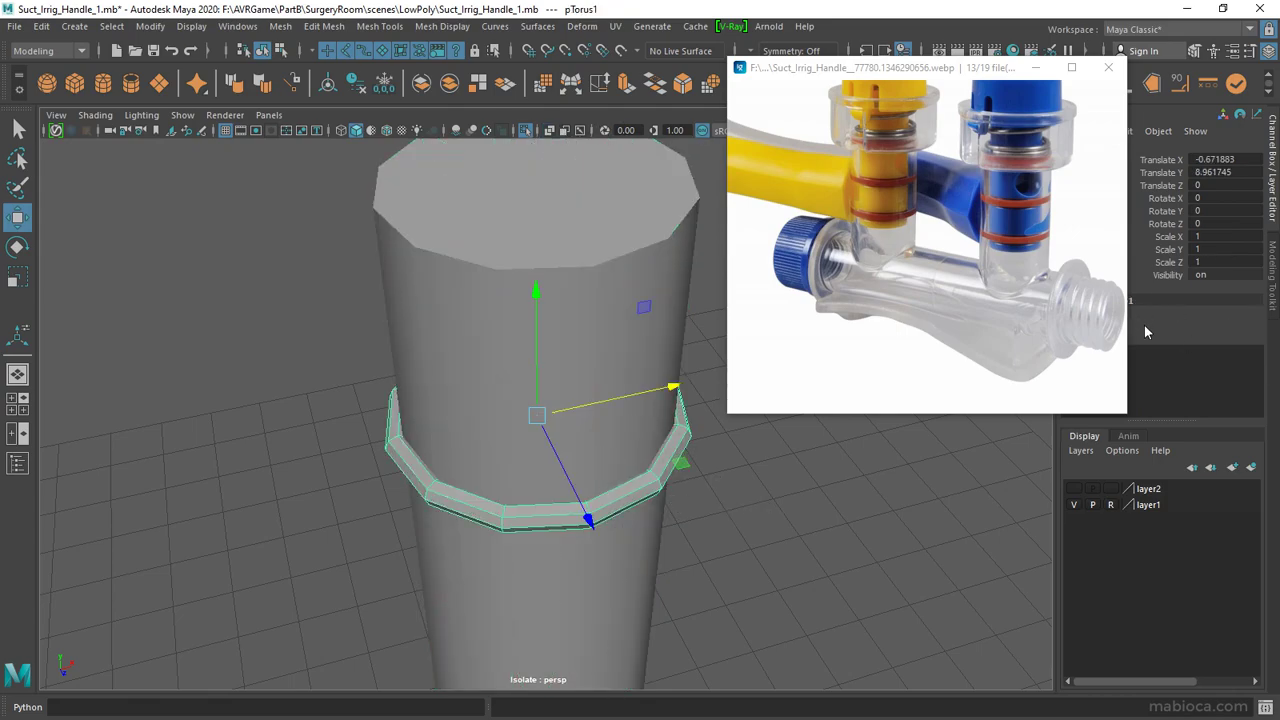
Step: Tune the ring radius from 1.1 and 1.05 to about 1.07 so it hugs the cylinder
type(".1")
key("Return")
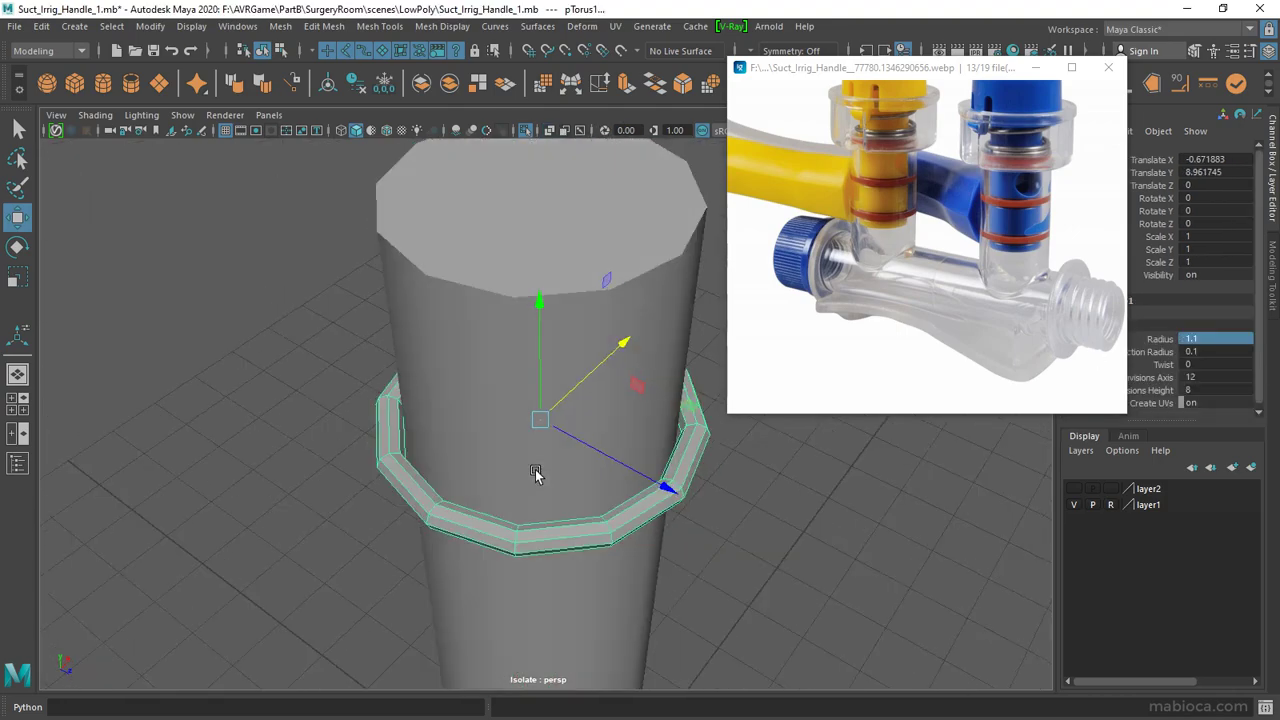
scroll(383, 480, "up", 5)
type("1.05")
key("Return")
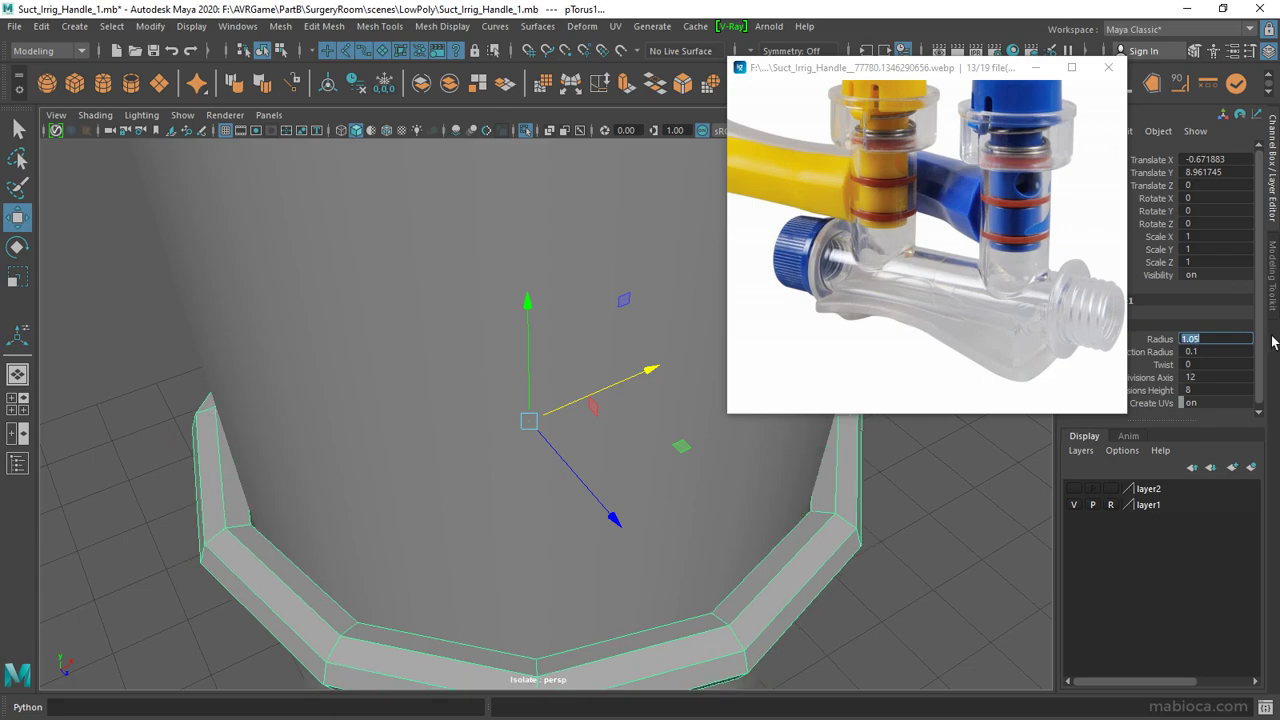
type("1.07")
key("Return")
Step: Check the ring's fit from the top, then return to perspective and reselect the handle cylinder
key("space")
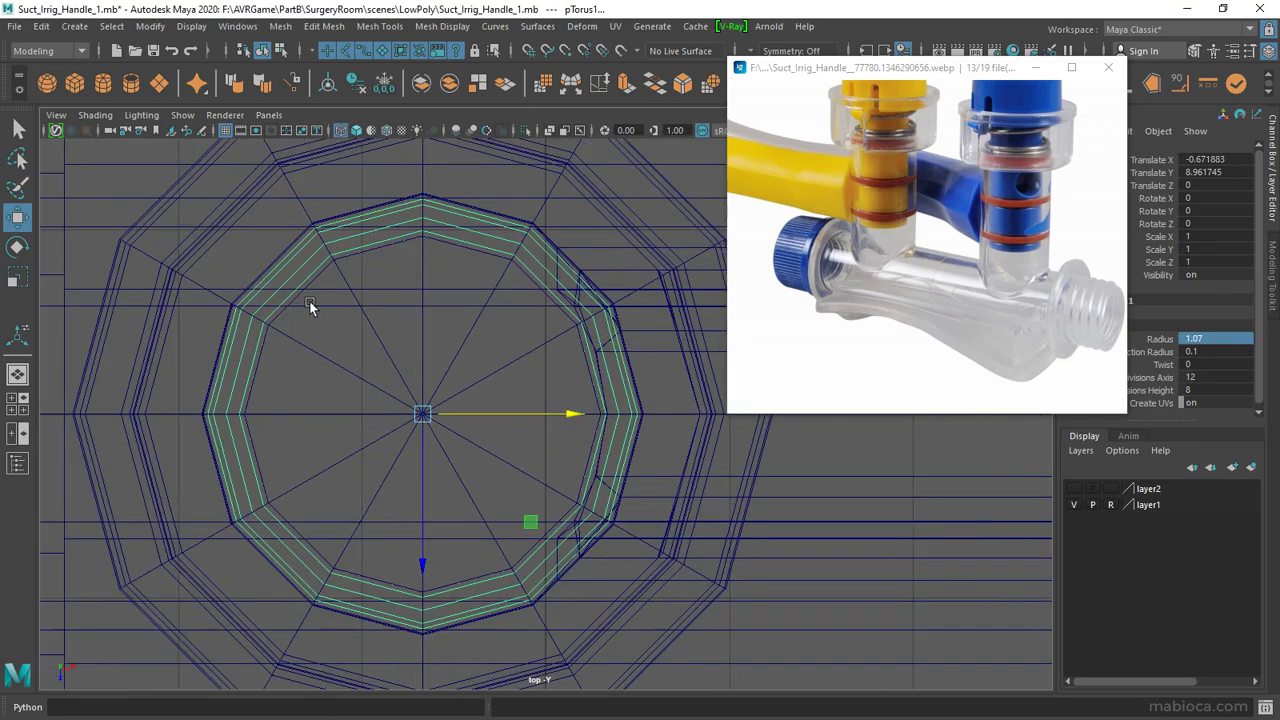
key("space")
key("ctrl+1")
scroll(502, 333, "up", 5)
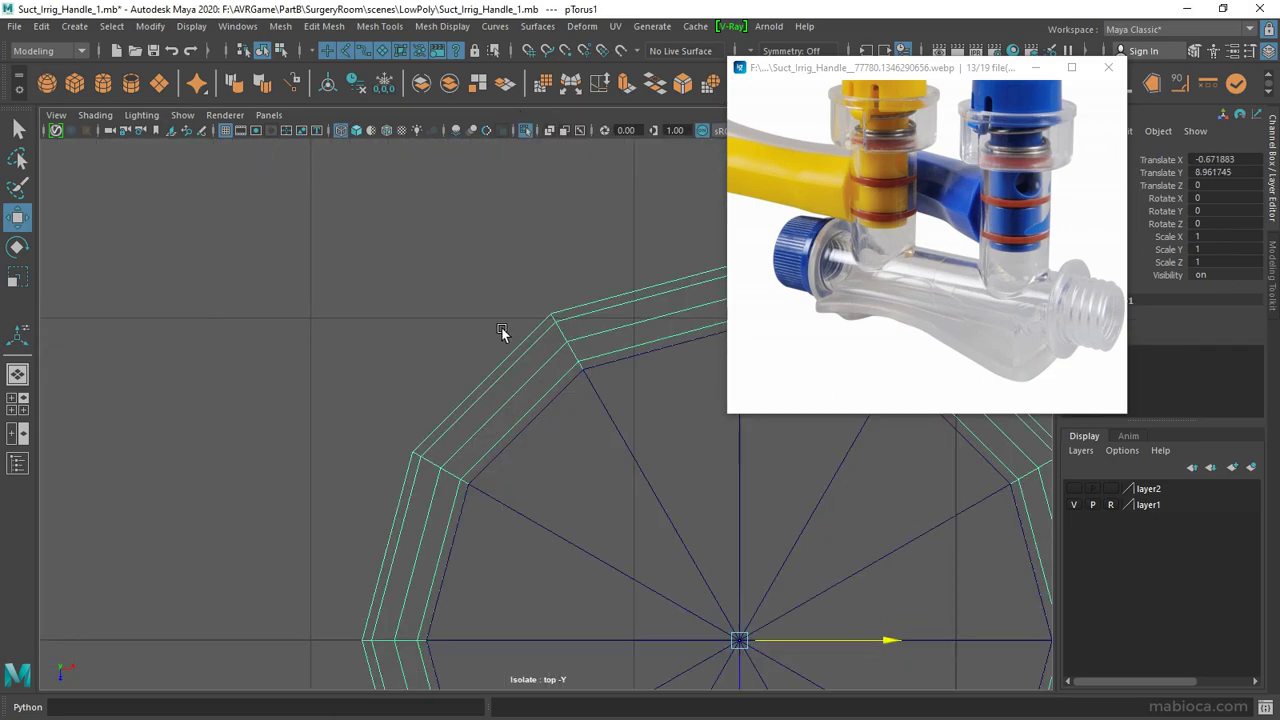
type("1.075")
key("Return")
key("space")
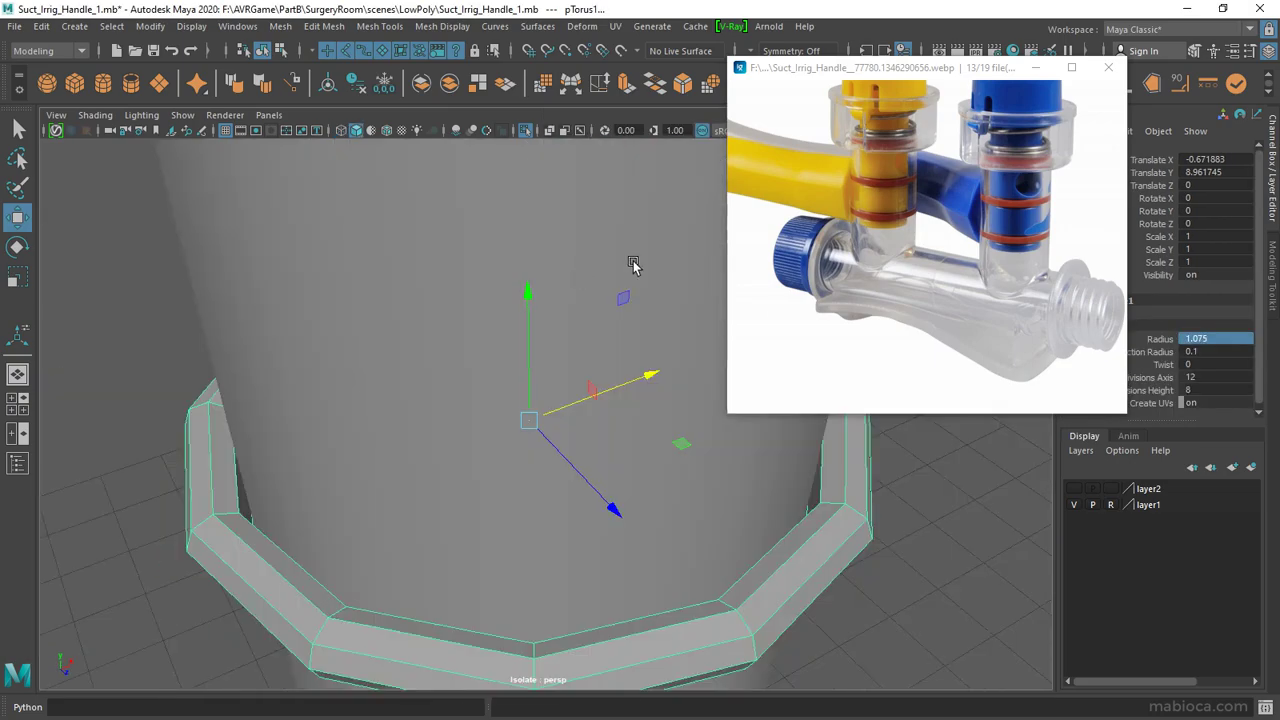
scroll(337, 285, "down", 5)
left_click(318, 241)
left_click(400, 250)
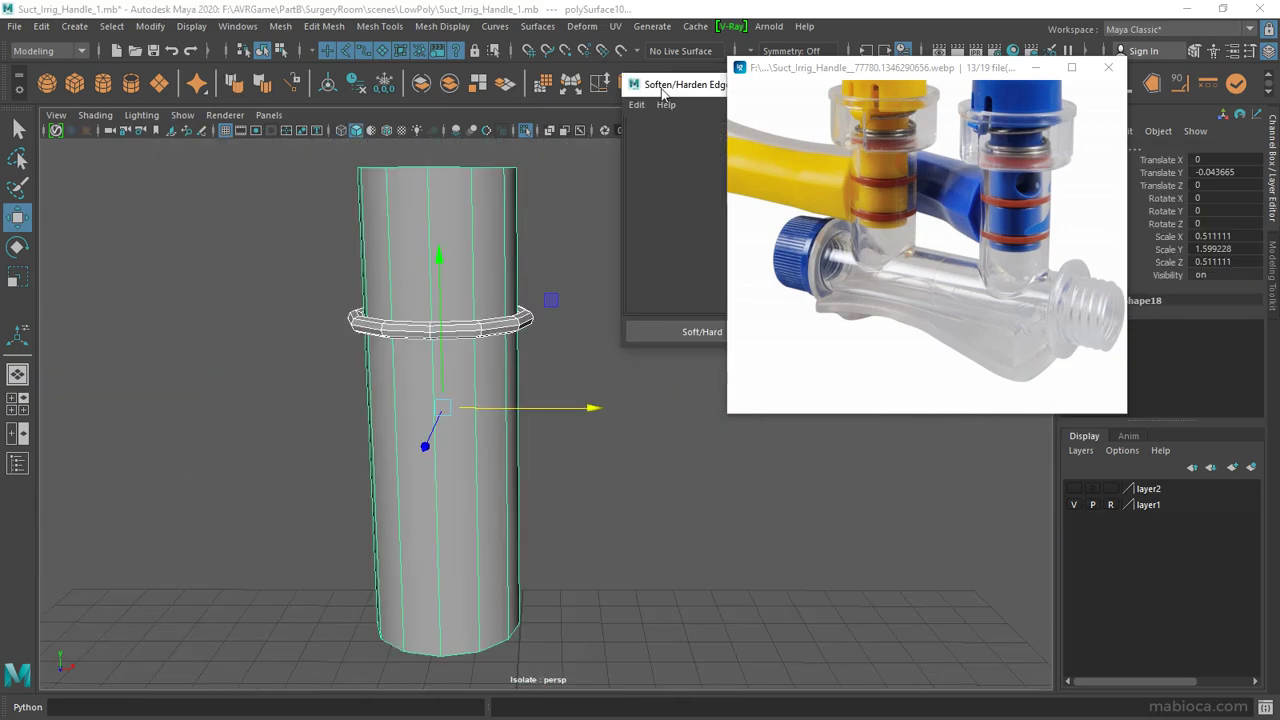
Step: Soften the edges of the handle cylinder and the torus ring
left_click(619, 335)
left_click(516, 325)
key("g")
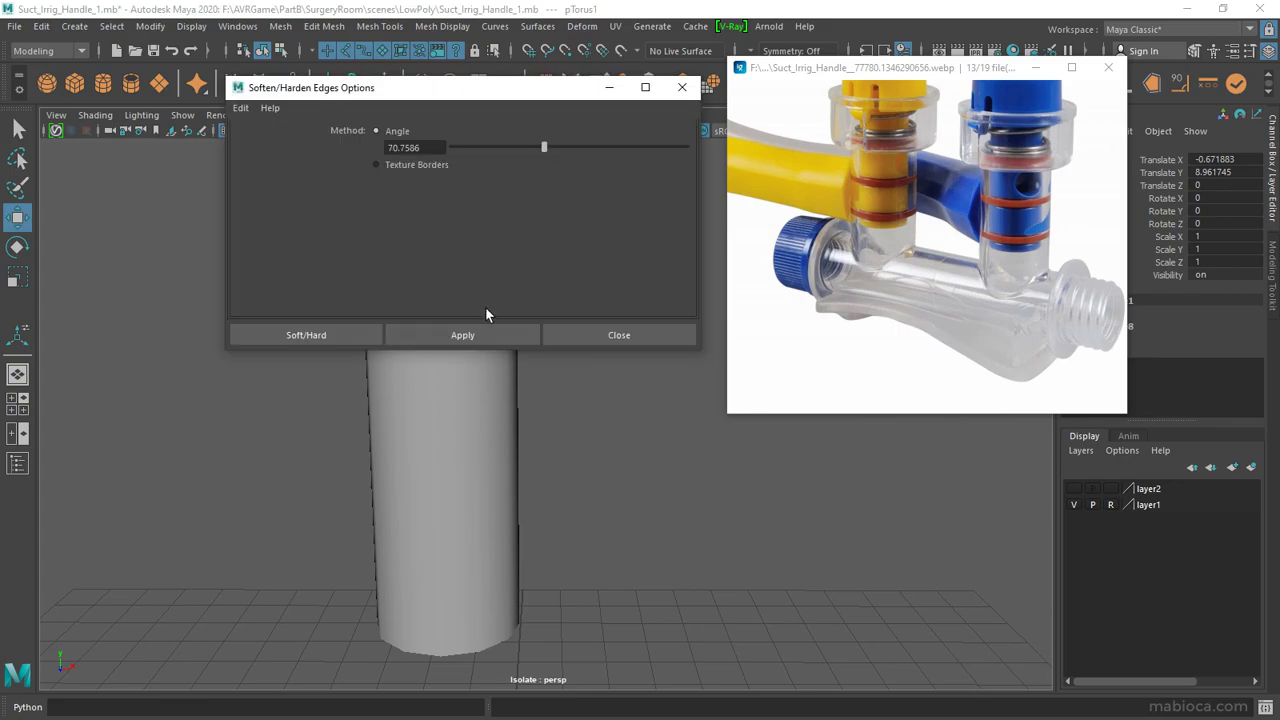
left_click(619, 335)
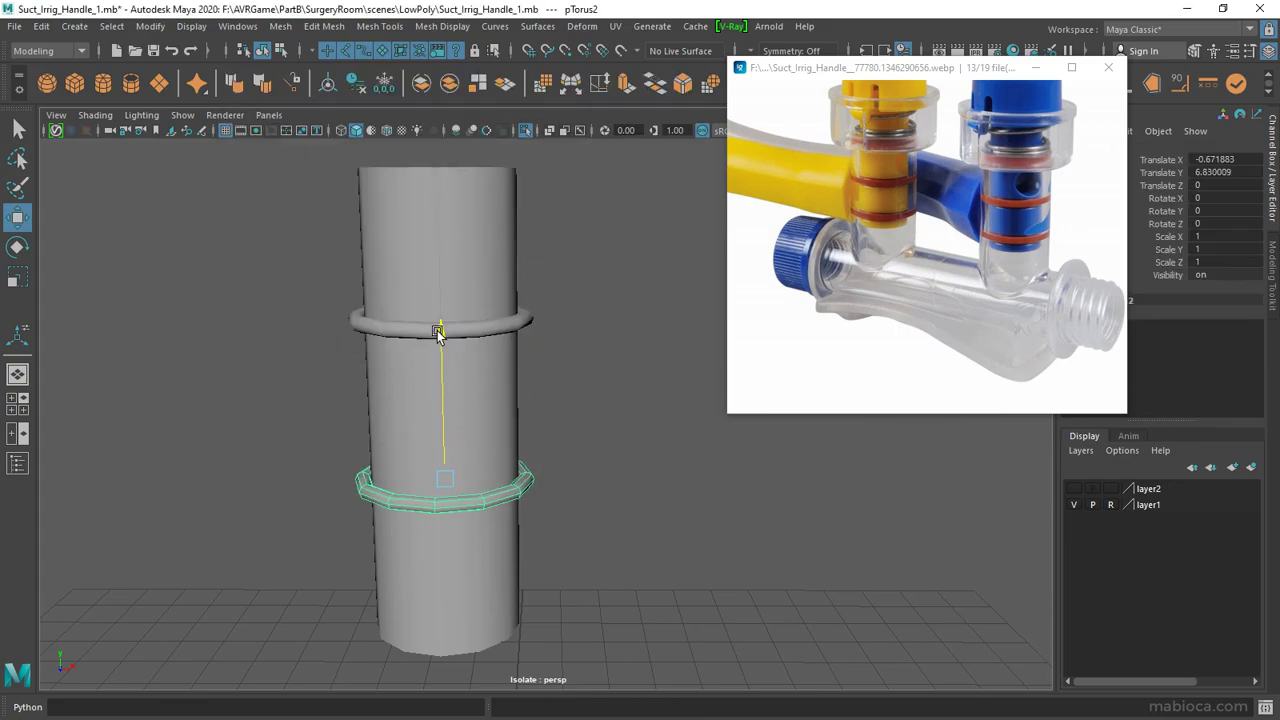
Step: Nudge the lower ring up slightly and check its placement in the front view
left_click_drag(437, 333, 440, 330)
key("ctrl+1")
key("space")
key("space")
key("ctrl+1")
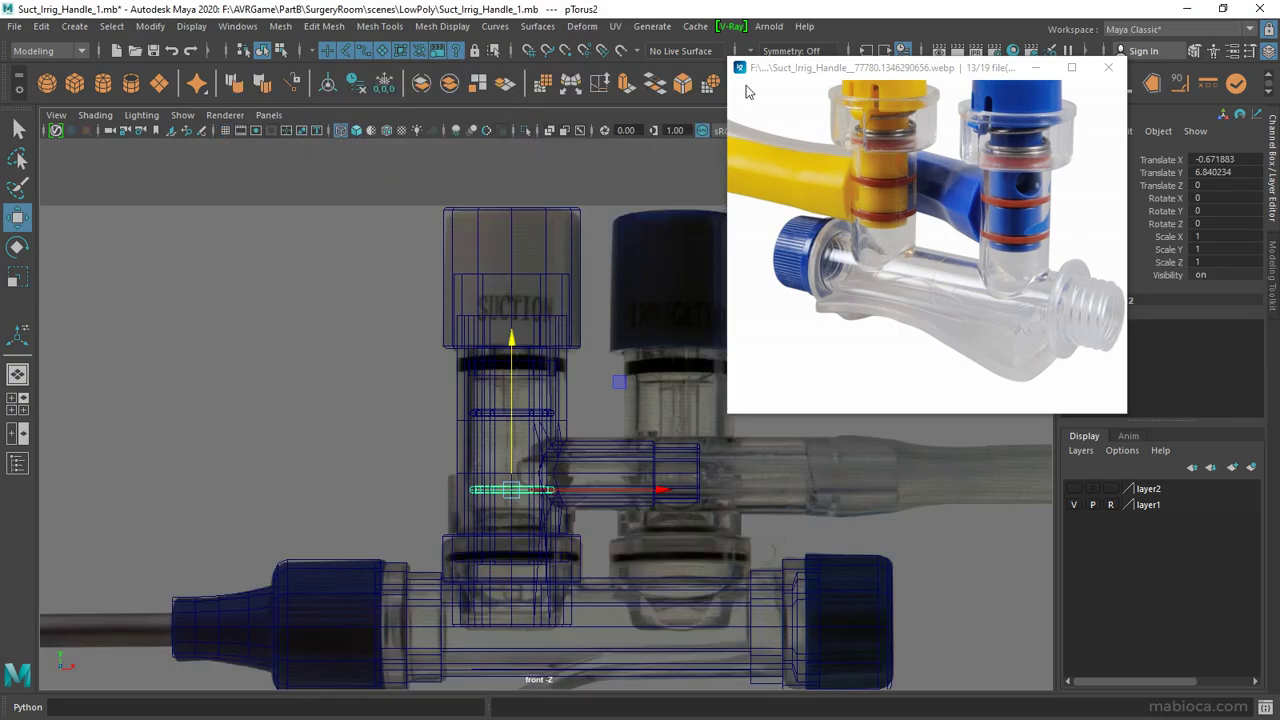
left_click_drag(745, 91, 826, 200)
key("space")
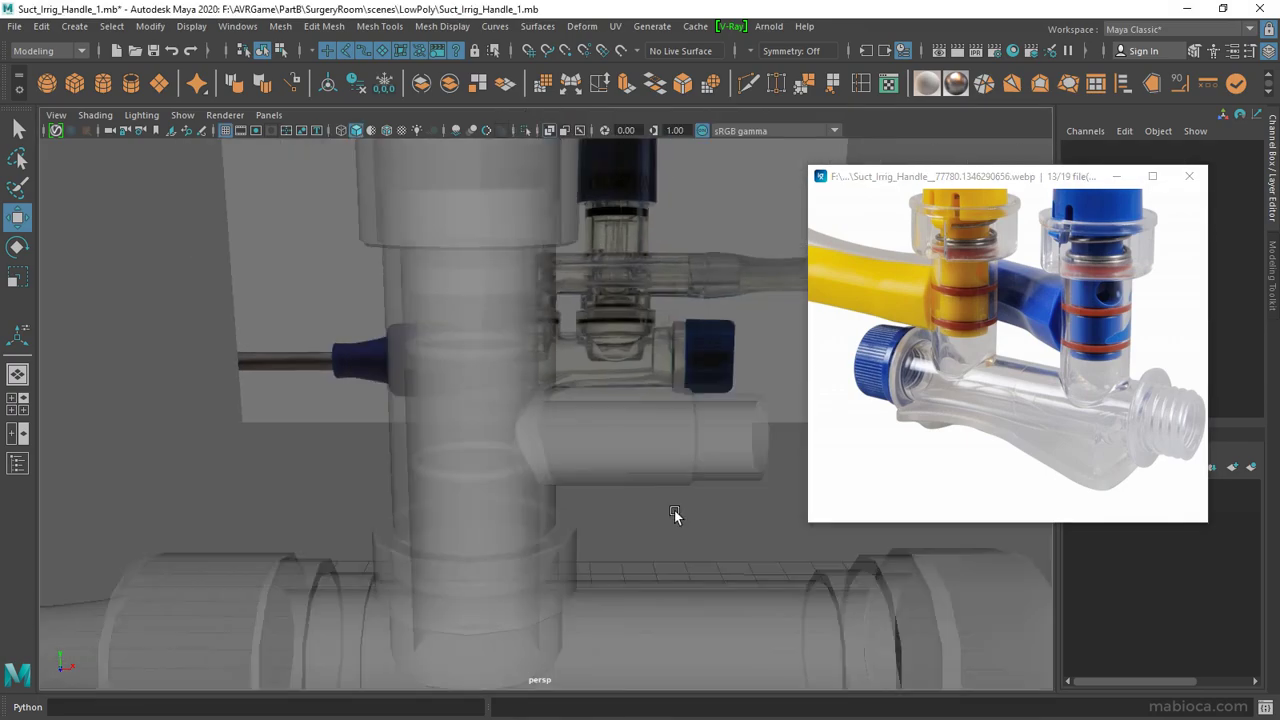
Step: Orbit around the handle to inspect it, selecting and then deselecting the bottom horizontal pipe
left_click_drag(674, 510, 547, 387, "alt")
mouse_move(547, 387)
right_mouse_down("alt")
mouse_move(609, 425)
mouse_move(771, 423)
mouse_move(623, 428)
right_mouse_up("alt")
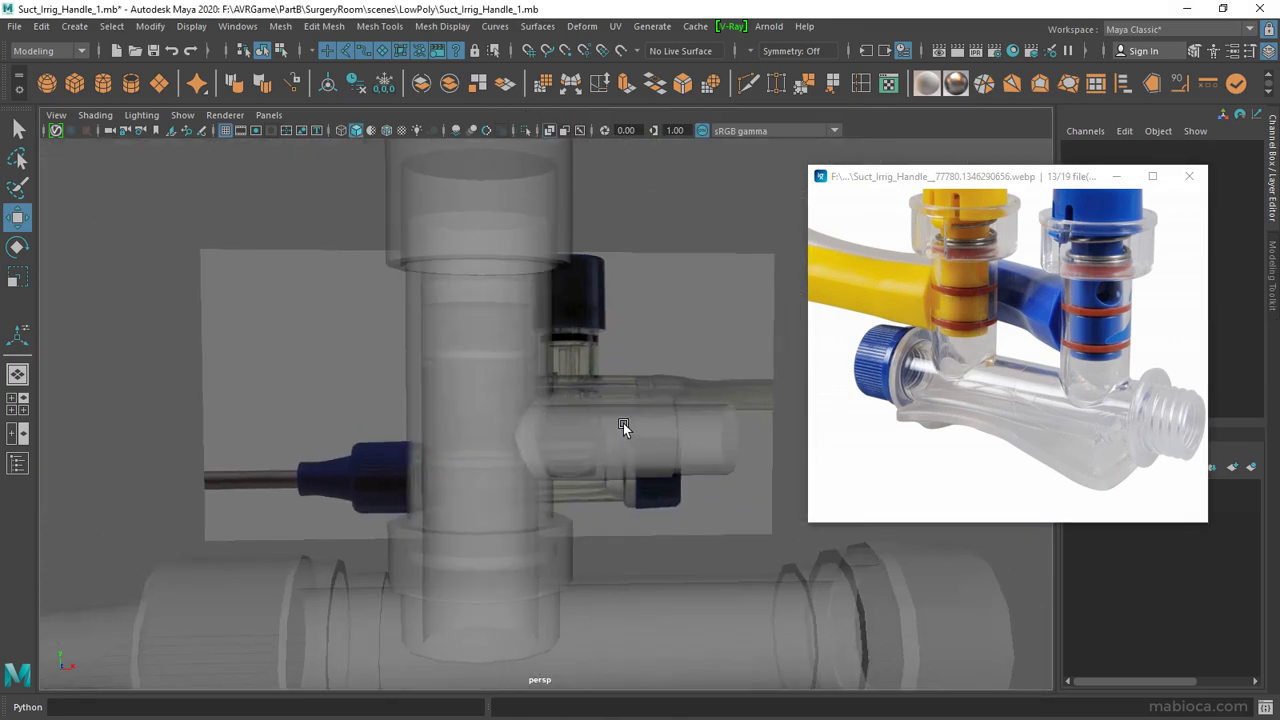
mouse_move(623, 428)
left_mouse_down("alt")
mouse_move(634, 428)
mouse_move(546, 431)
mouse_move(541, 462)
left_mouse_up("alt")
key("space")
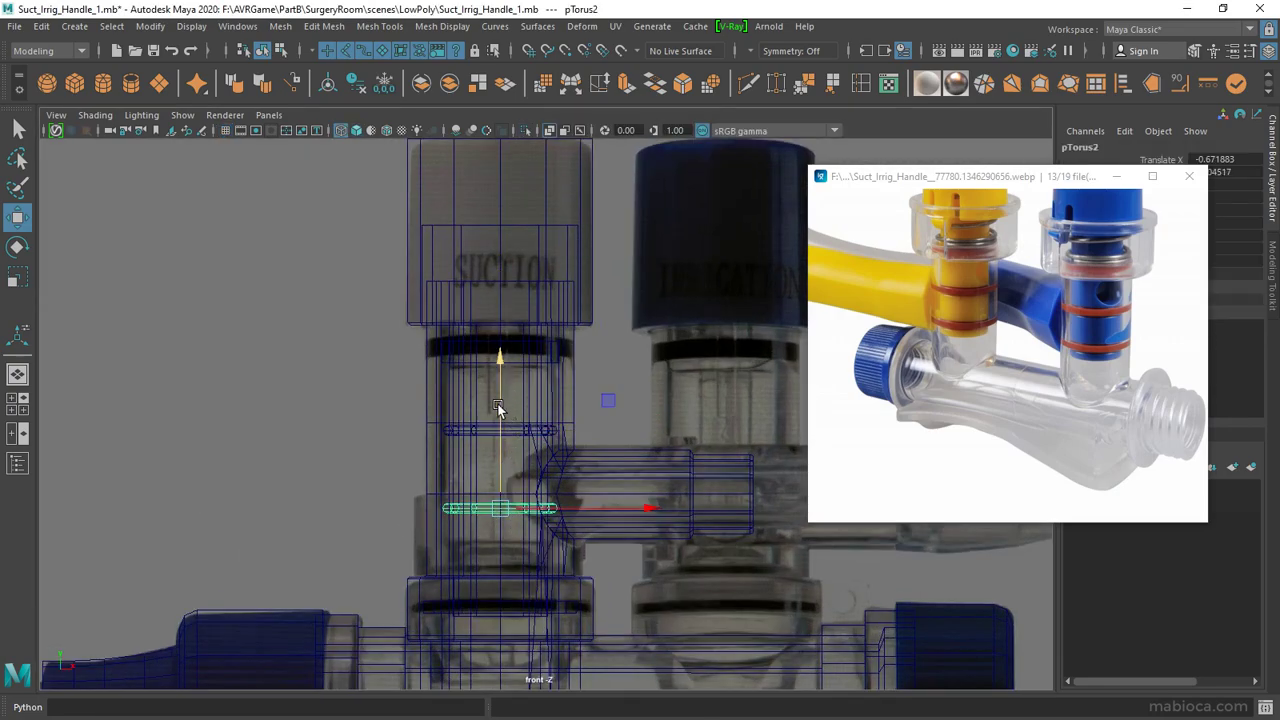
key("space")
mouse_move(490, 401)
left_mouse_down("alt")
mouse_move(286, 400)
mouse_move(668, 456)
mouse_move(654, 260)
mouse_move(606, 417)
mouse_move(440, 383)
mouse_move(513, 427)
mouse_move(401, 538)
mouse_move(361, 501)
mouse_move(455, 500)
left_mouse_up("alt")
left_click(401, 538)
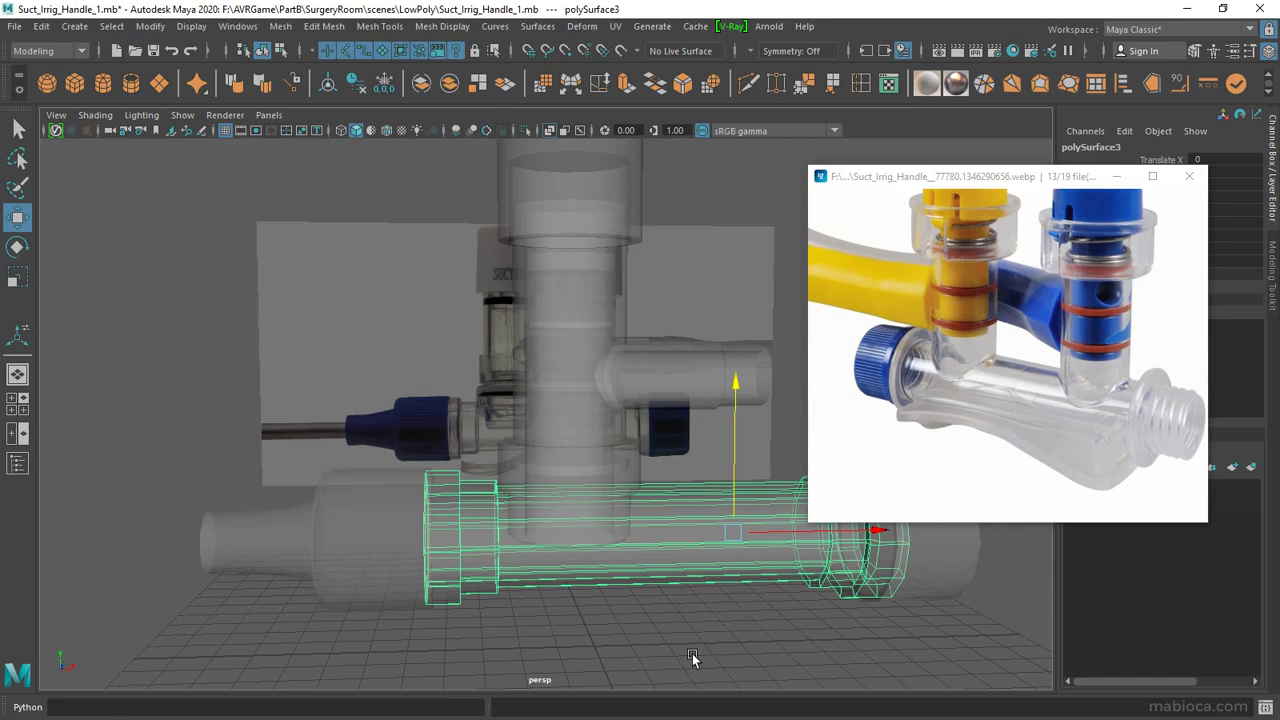
mouse_move(692, 653)
left_mouse_down("alt")
mouse_move(349, 486)
mouse_move(793, 620)
mouse_move(663, 525)
mouse_move(583, 623)
mouse_move(633, 587)
mouse_move(588, 606)
mouse_move(378, 485)
mouse_move(421, 449)
mouse_move(404, 395)
mouse_move(557, 188)
mouse_move(349, 443)
mouse_move(491, 420)
mouse_move(458, 455)
mouse_move(448, 88)
left_mouse_up("alt")
left_click(774, 608)
left_click(663, 525)
left_click(583, 623)
Step: Group the column parts with Ctrl+G, duplicate the group and move the copy sideways along X
key("ctrl+g")
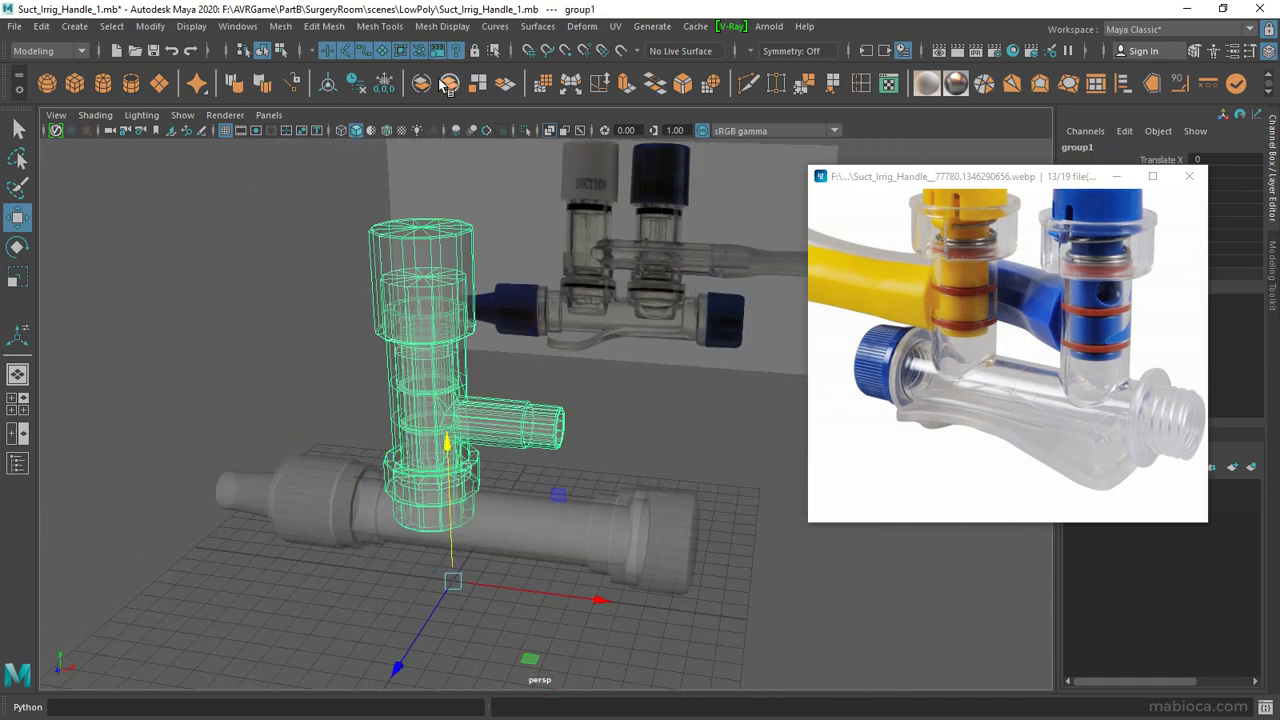
key("space")
key("space")
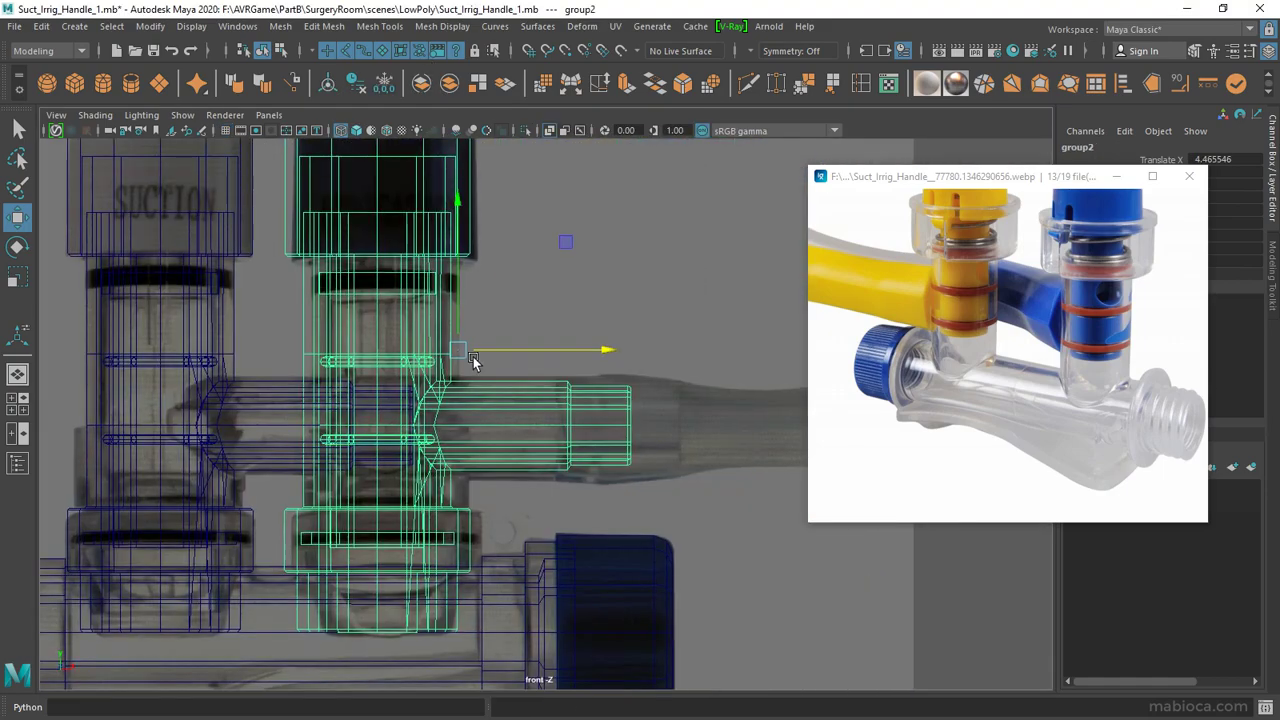
mouse_move(606, 354)
left_mouse_down()
mouse_move(617, 357)
mouse_move(600, 420)
mouse_move(545, 395)
mouse_move(633, 393)
mouse_move(320, 414)
mouse_move(357, 494)
left_mouse_up()
key("space")
key("space")
key("space")
middle_click_drag(397, 368, 371, 345, "alt")
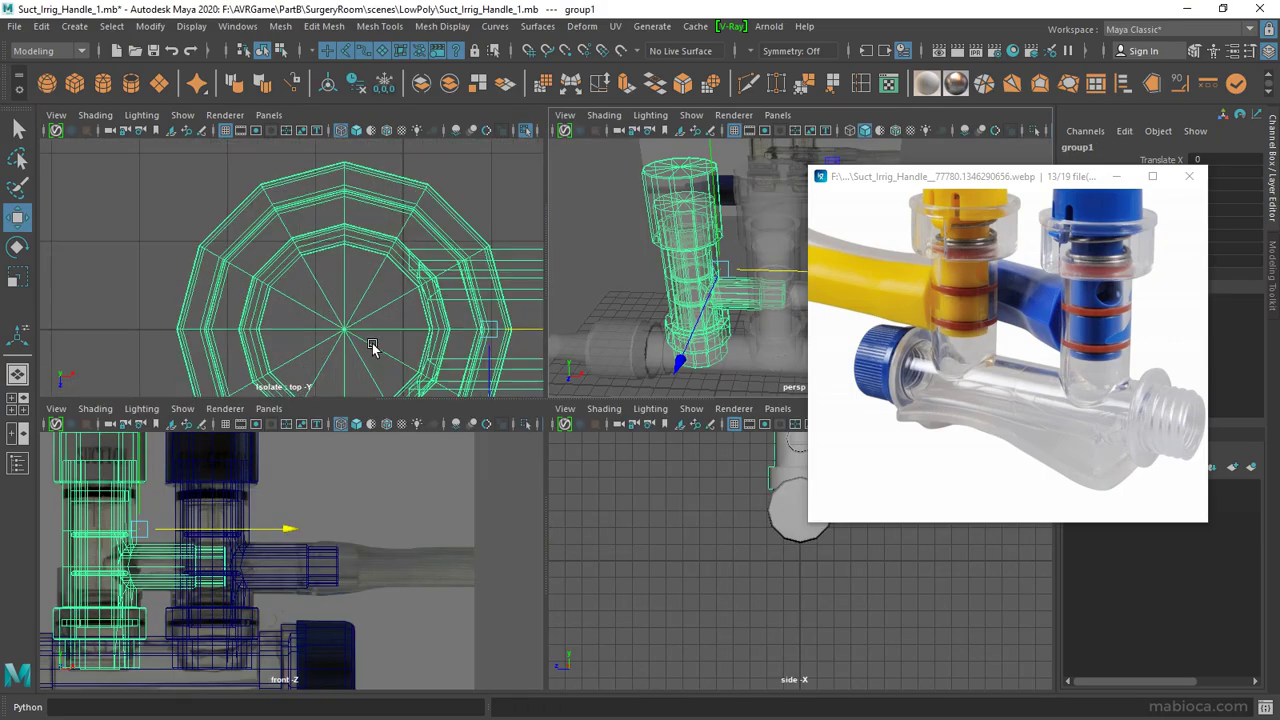
key("space")
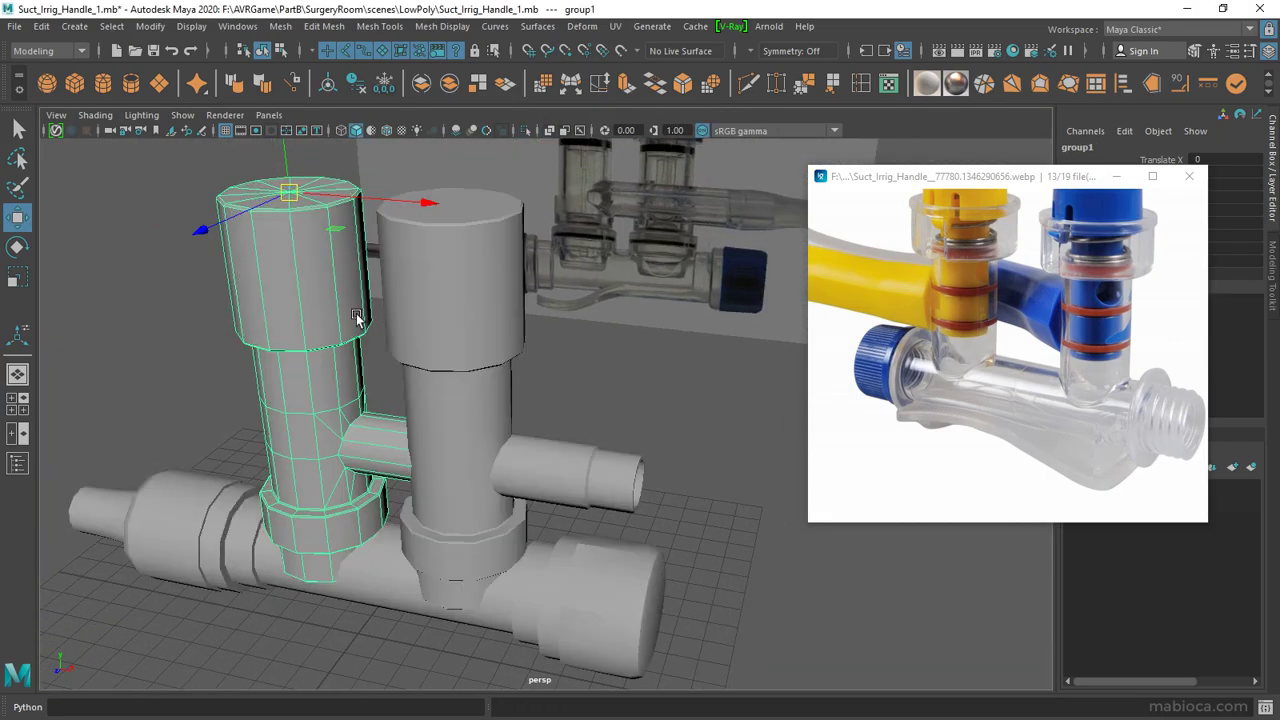
mouse_move(454, 348)
left_mouse_down("alt")
mouse_move(657, 145)
mouse_move(320, 448)
mouse_move(560, 352)
mouse_move(551, 563)
mouse_move(705, 489)
mouse_move(395, 410)
mouse_move(455, 424)
mouse_move(283, 517)
mouse_move(317, 483)
mouse_move(260, 480)
left_mouse_up("alt")
Step: Soften the edges of the end cylinder and the column cylinders
right_click_drag(260, 480, 381, 549, "alt")
left_click(381, 549)
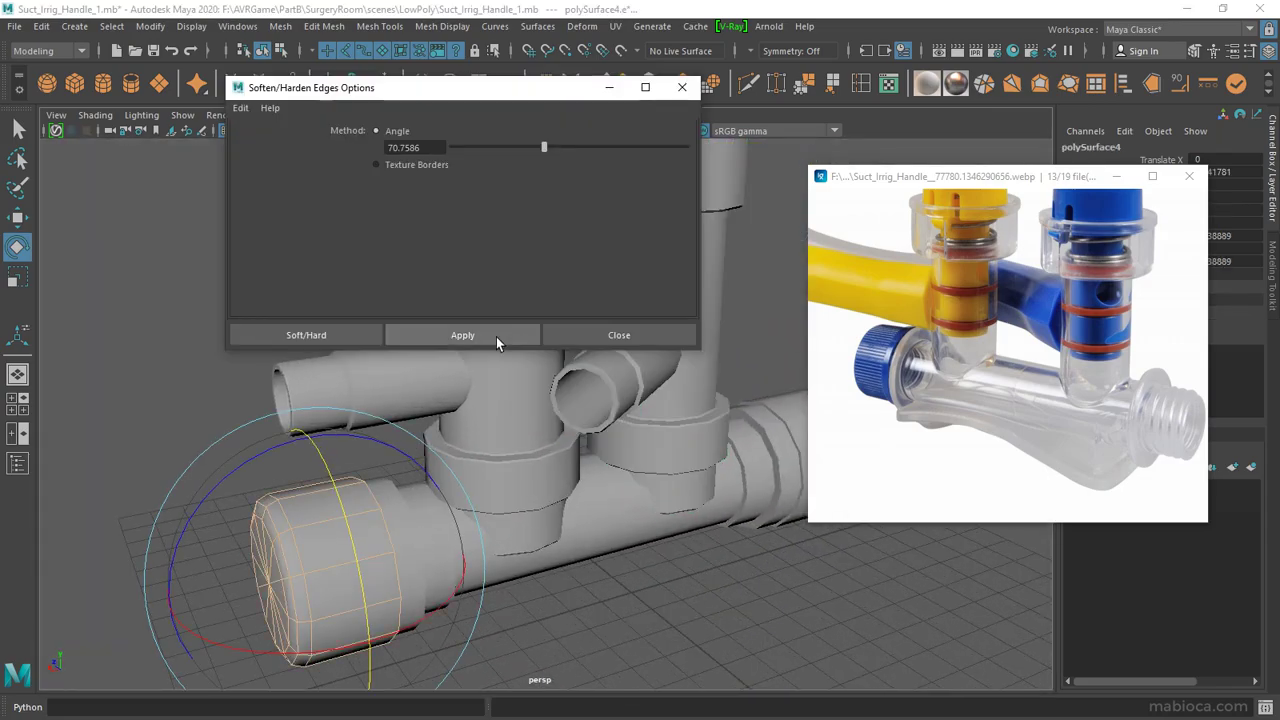
left_click(497, 337)
mouse_move(671, 563)
left_mouse_down("alt")
mouse_move(437, 549)
mouse_move(600, 480)
left_mouse_up("alt")
left_click(637, 486, "shift")
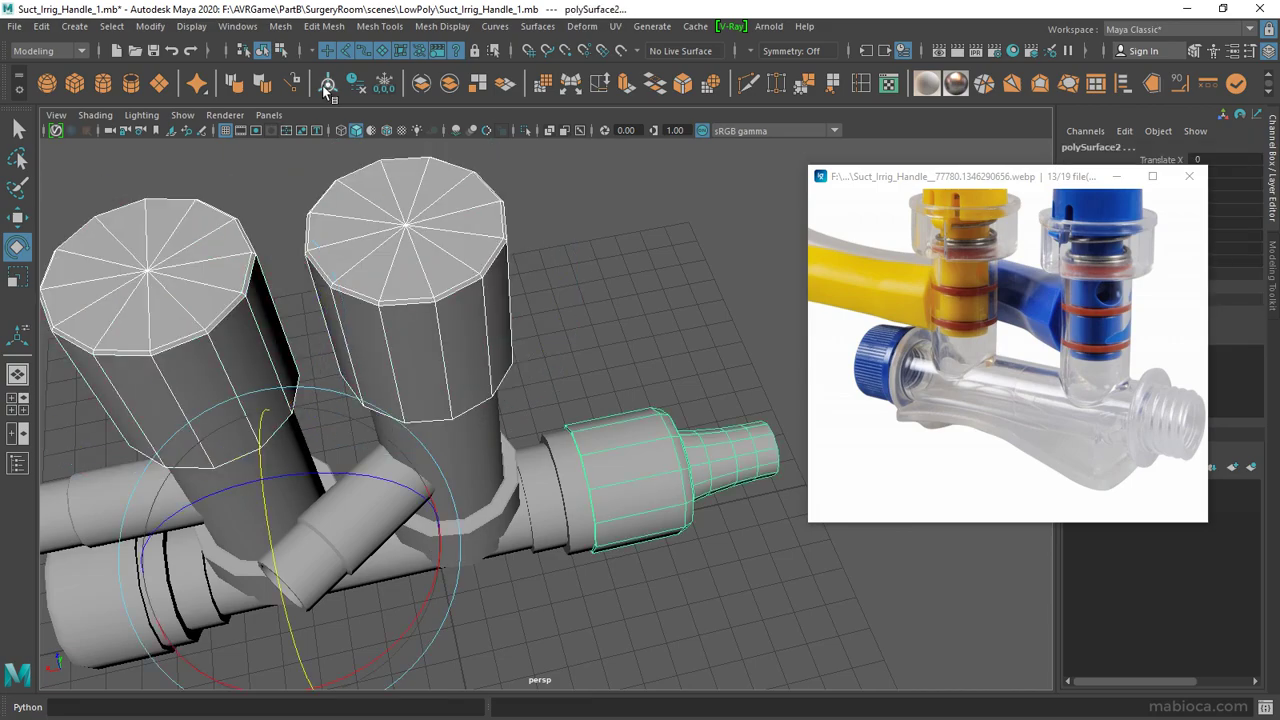
left_click(329, 83)
left_click(496, 330)
left_click(612, 334)
Step: Clear the selection and orbit around the model to review the softened parts
left_click(718, 298)
right_click_drag(718, 298, 408, 252, "alt")
mouse_move(408, 252)
left_mouse_down()
mouse_move(197, 449)
mouse_move(606, 380)
mouse_move(377, 398)
left_mouse_up()
left_click(197, 449)
scroll(377, 398, "up", 3)
scroll(865, 362, "down", 2)
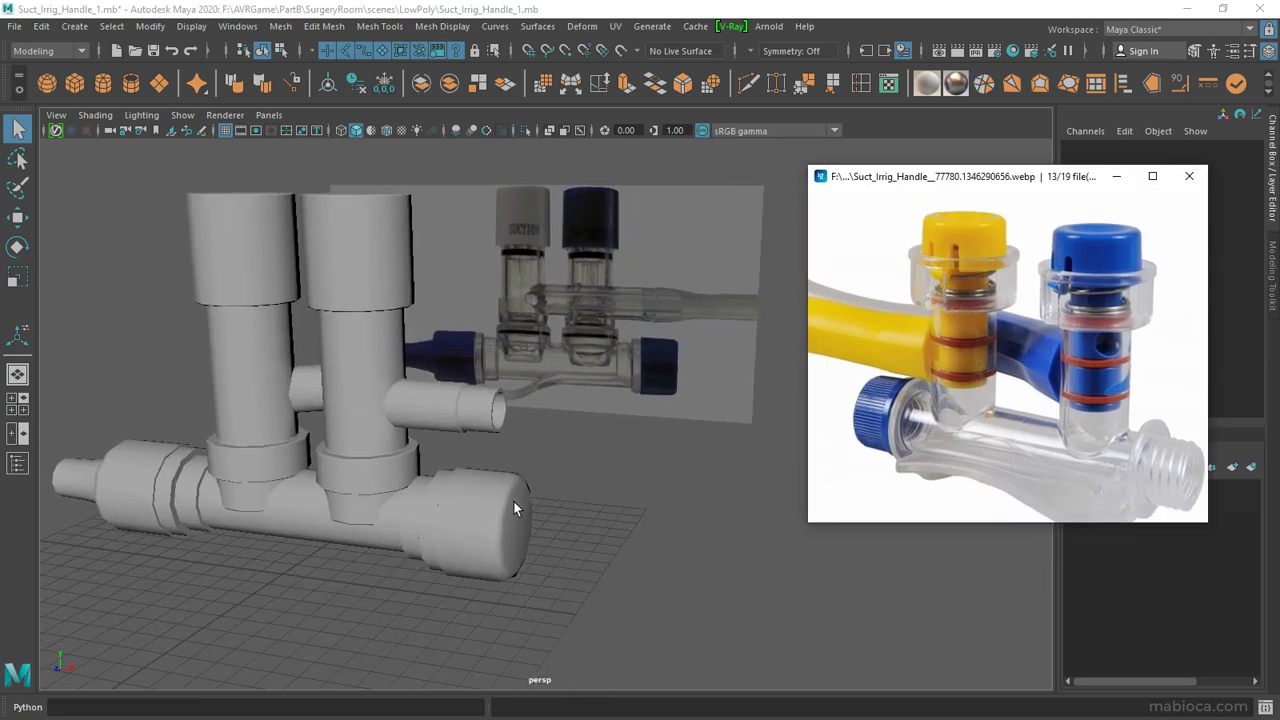
mouse_move(513, 500)
left_mouse_down("alt")
mouse_move(437, 477)
mouse_move(534, 491)
mouse_move(340, 571)
mouse_move(743, 583)
mouse_move(393, 582)
left_mouse_up("alt")
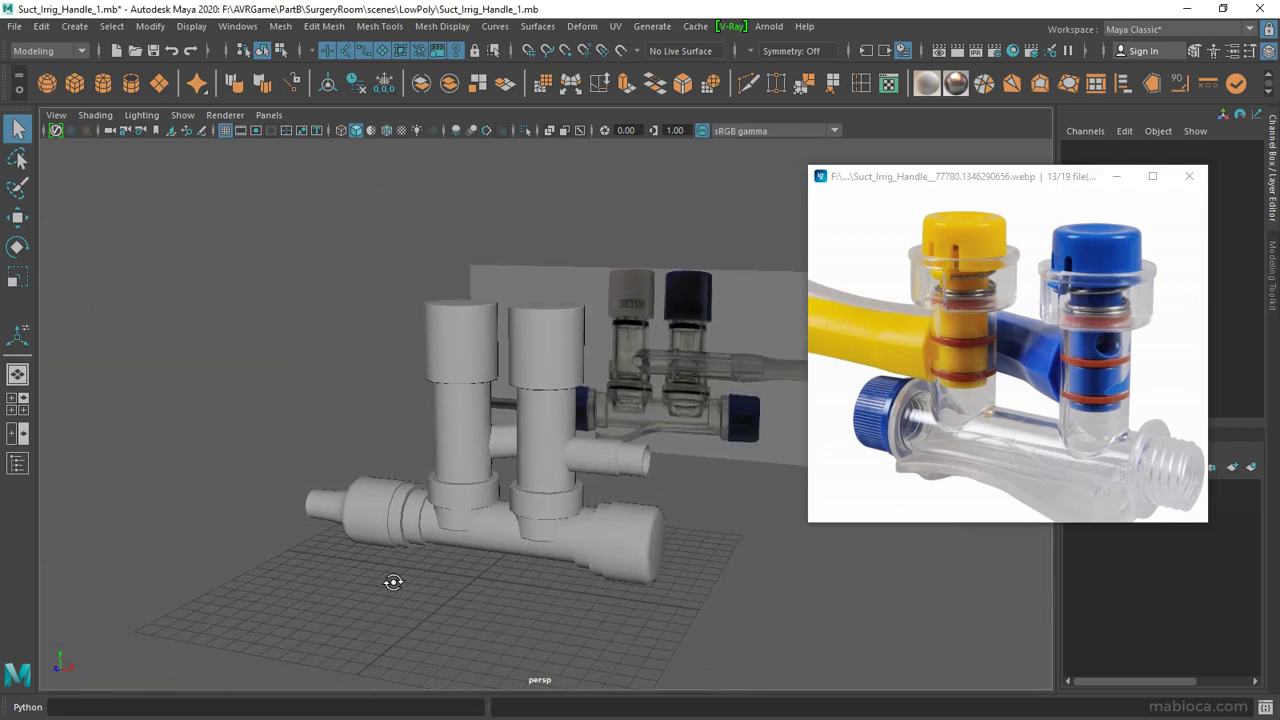
key("space")
Step: Turn off see-through shading, then select and frame the nozzle piece
left_click(567, 545)
key("space")
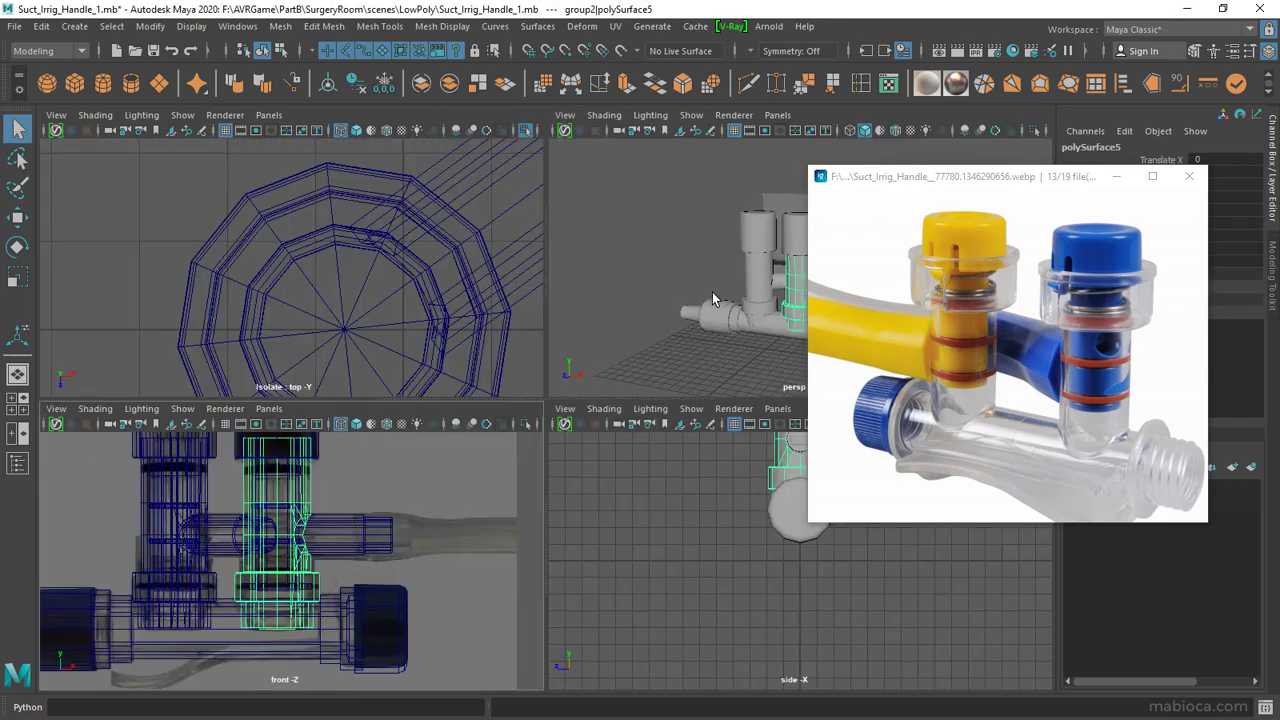
key("space")
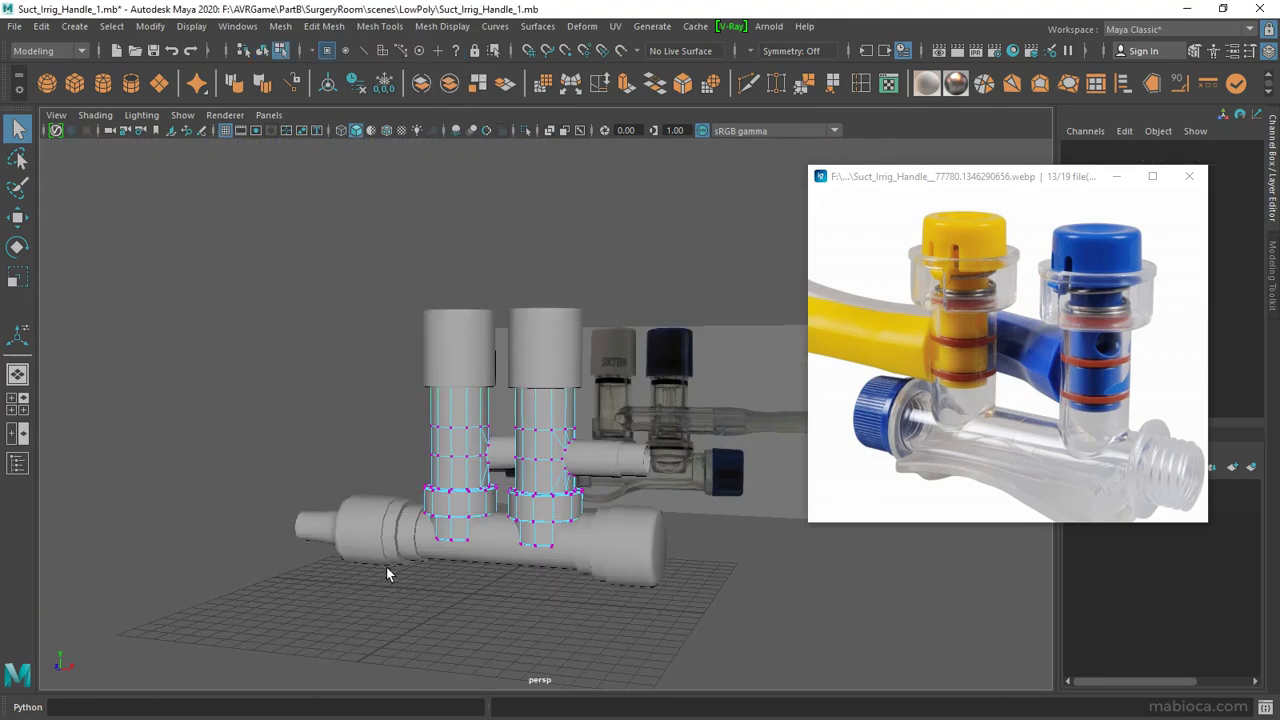
key("space")
key("space")
key("space")
key("space")
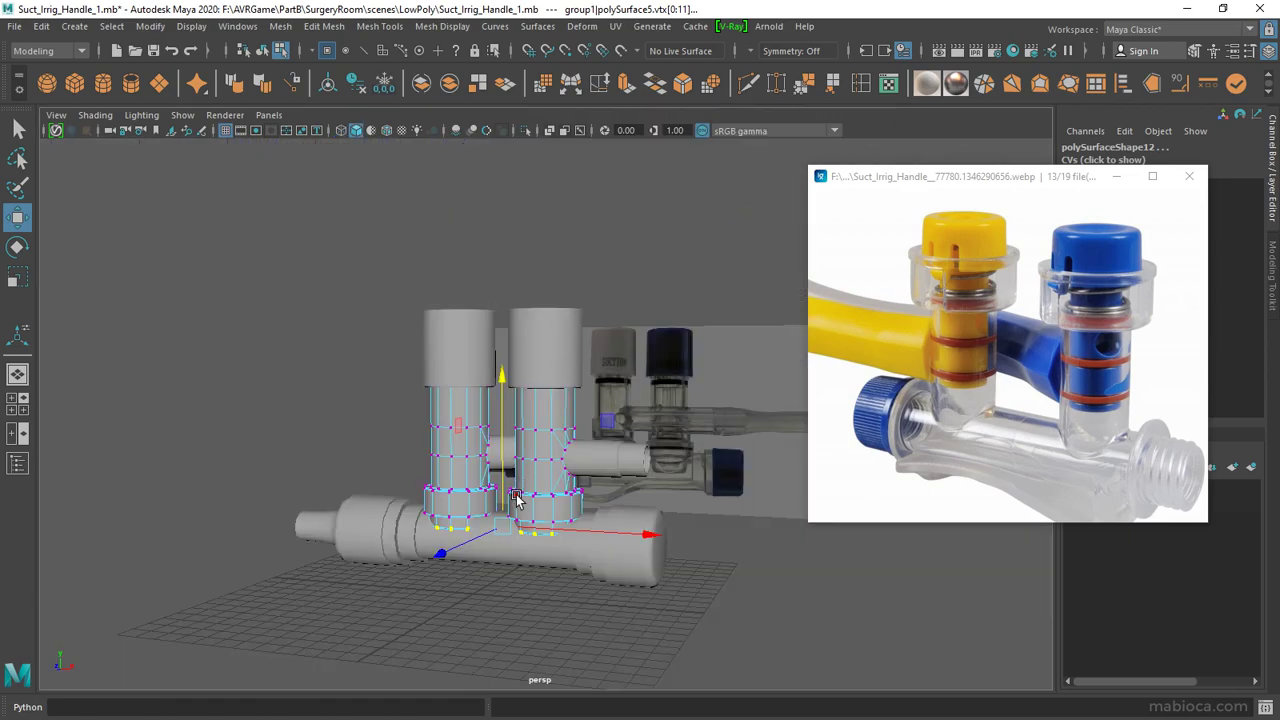
key("F8")
mouse_move(407, 375)
left_mouse_down("alt")
mouse_move(581, 545)
mouse_move(789, 581)
mouse_move(554, 468)
left_mouse_up("alt")
key("alt+x")
left_click(700, 500)
key("f")
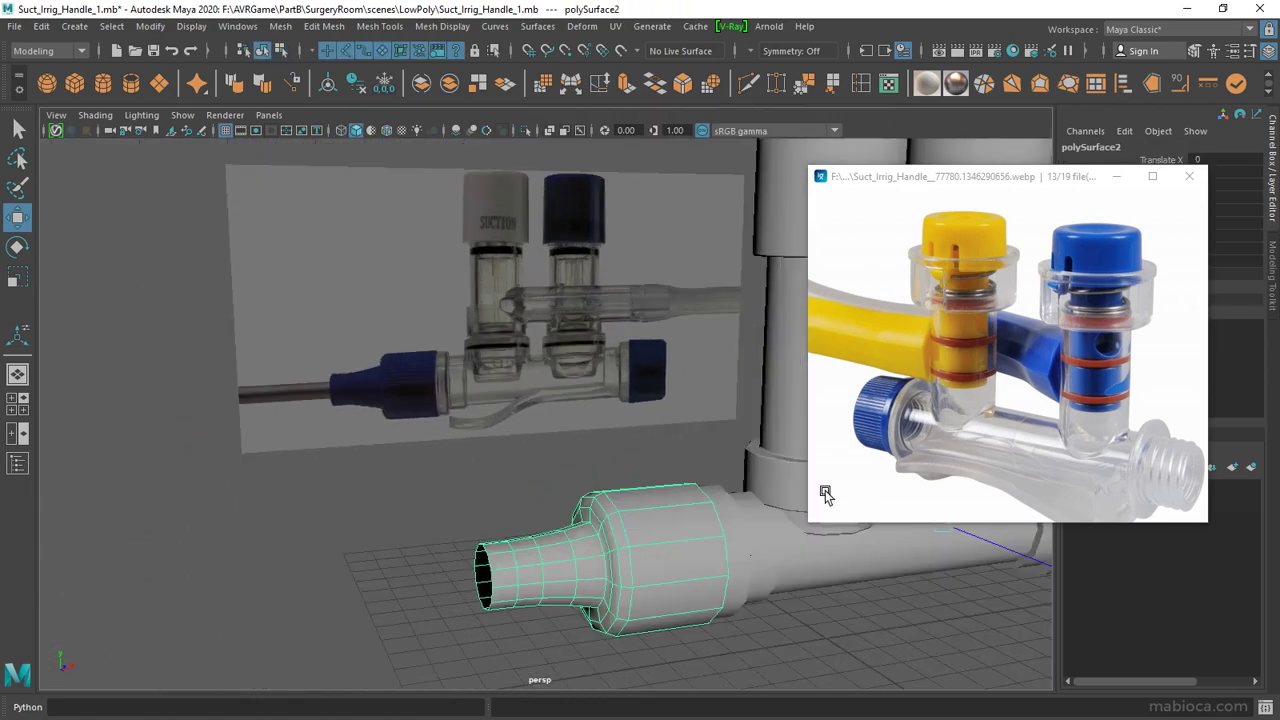
Step: Extrude the nozzle's open-end rim edge and move it inward
right_click_drag(545, 300, 545, 250)
left_click(525, 520)
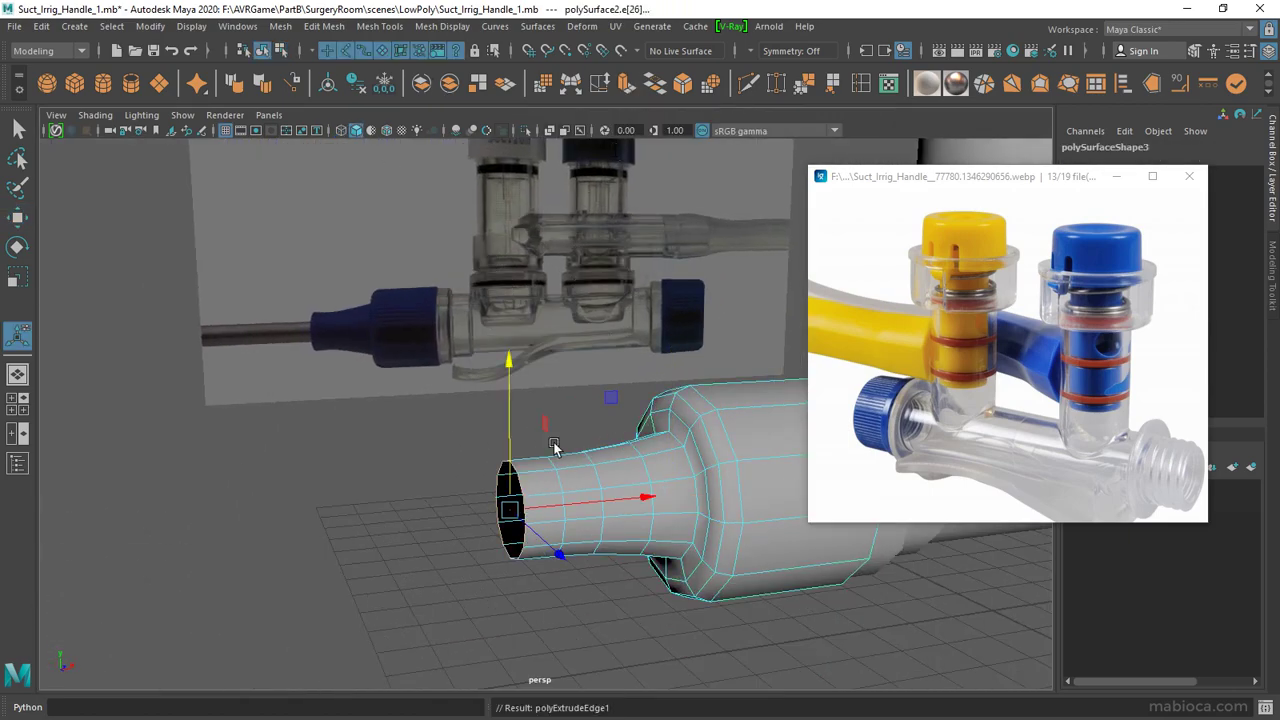
key("space")
key("space")
key("space")
key("f")
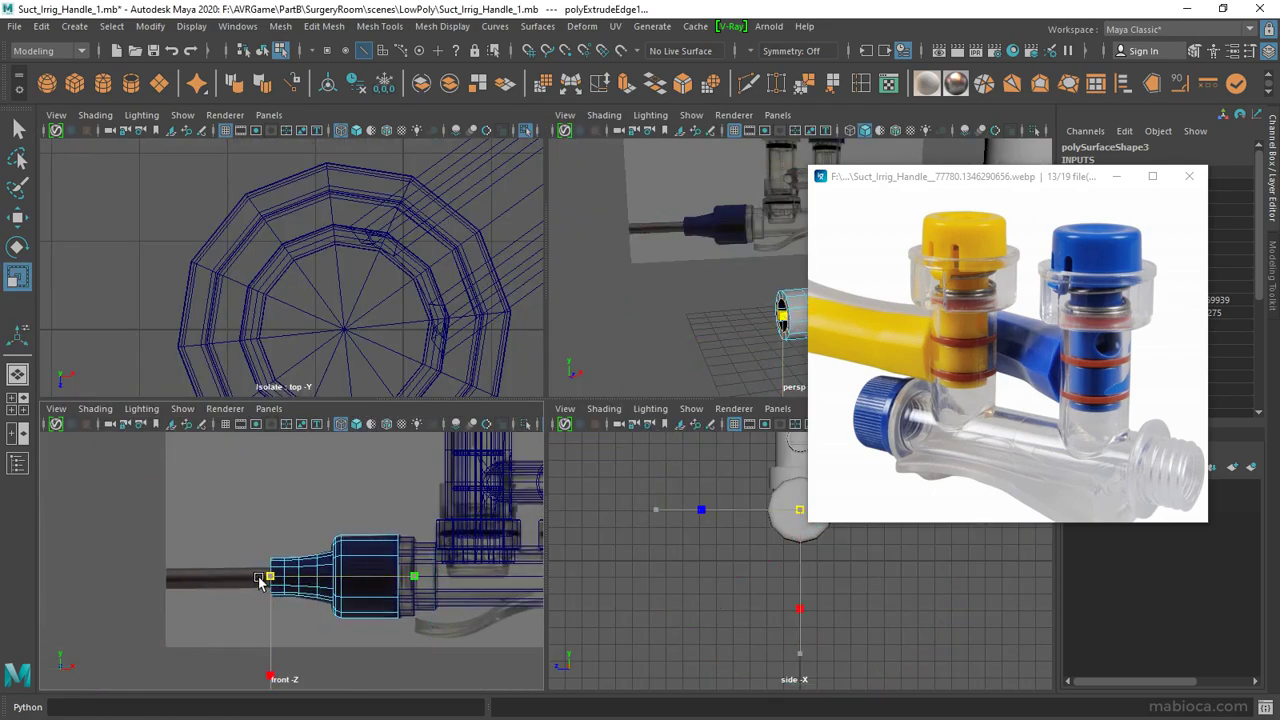
key("space")
key("f")
key("w")
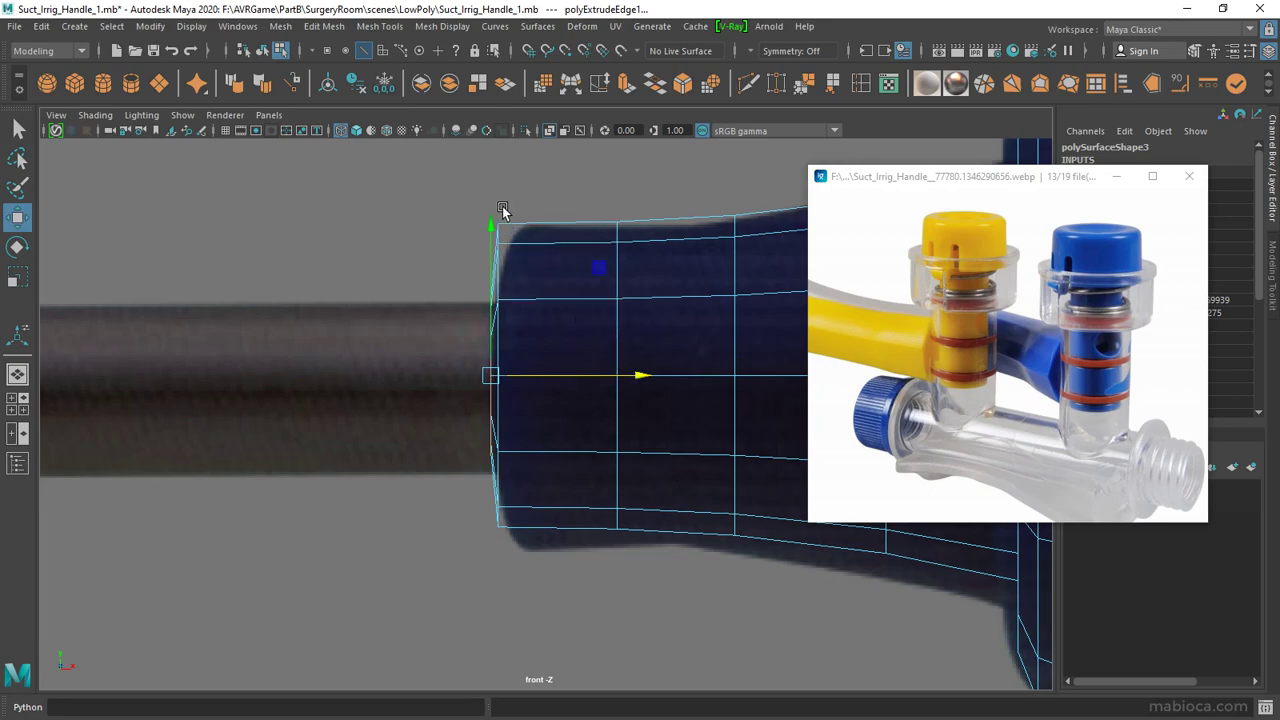
key("space")
key("space")
mouse_move(517, 382)
left_mouse_down("alt")
mouse_move(553, 457)
mouse_move(640, 455)
left_mouse_up("alt")
key("F8")
Step: Bevel the new rim edge, adjusting the bevel offset width
key("ctrl+b")
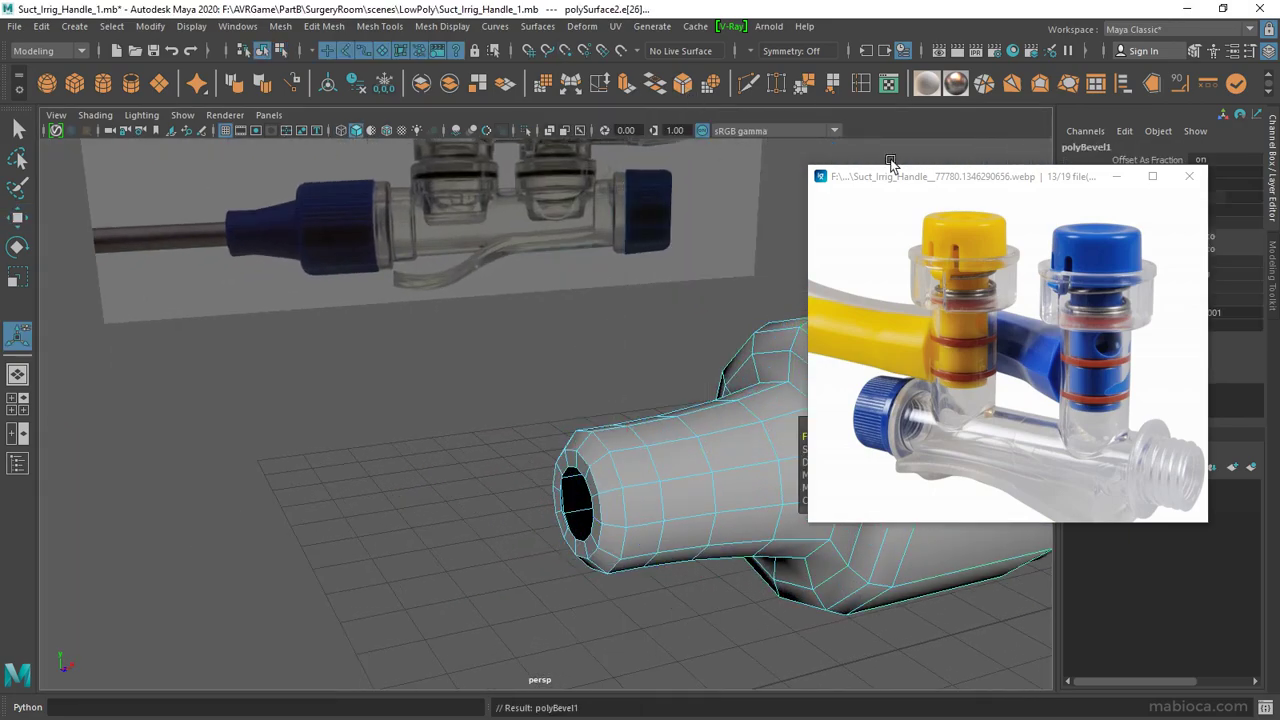
left_click(1222, 188)
mouse_move(1000, 176)
left_mouse_down()
mouse_move(820, 182)
mouse_move(962, 160)
left_mouse_up()
Step: Soften the edges of the whole nozzle object
left_click(615, 402)
key("f")
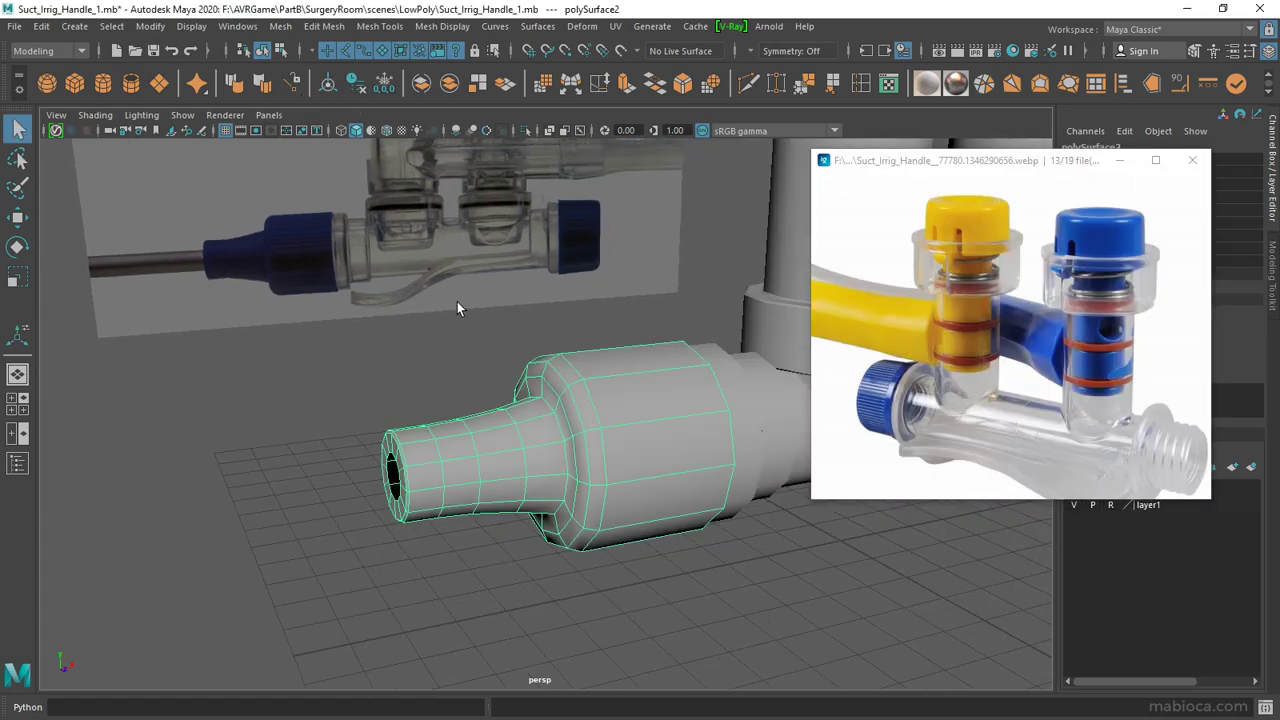
key("F10")
double_click(236, 90)
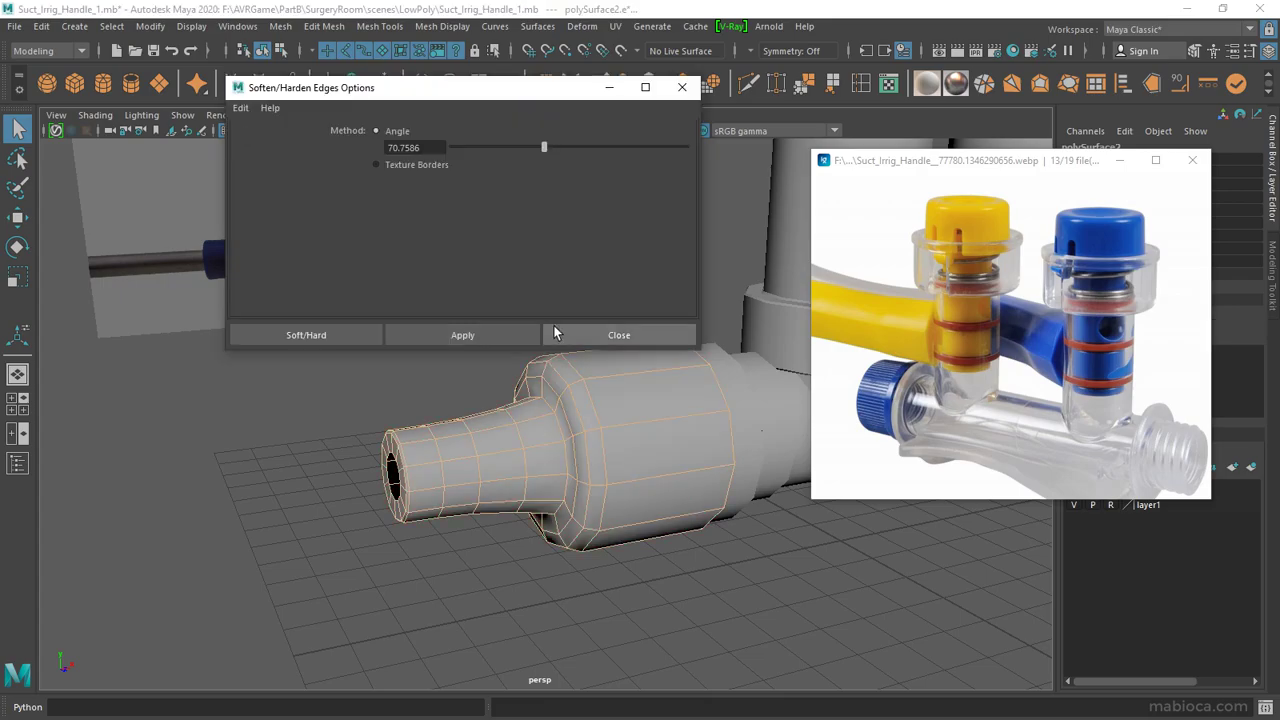
left_click(309, 334)
mouse_move(569, 591)
left_mouse_down("alt")
mouse_move(831, 563)
mouse_move(582, 591)
mouse_move(571, 614)
mouse_move(577, 440)
mouse_move(630, 461)
left_mouse_up("alt")
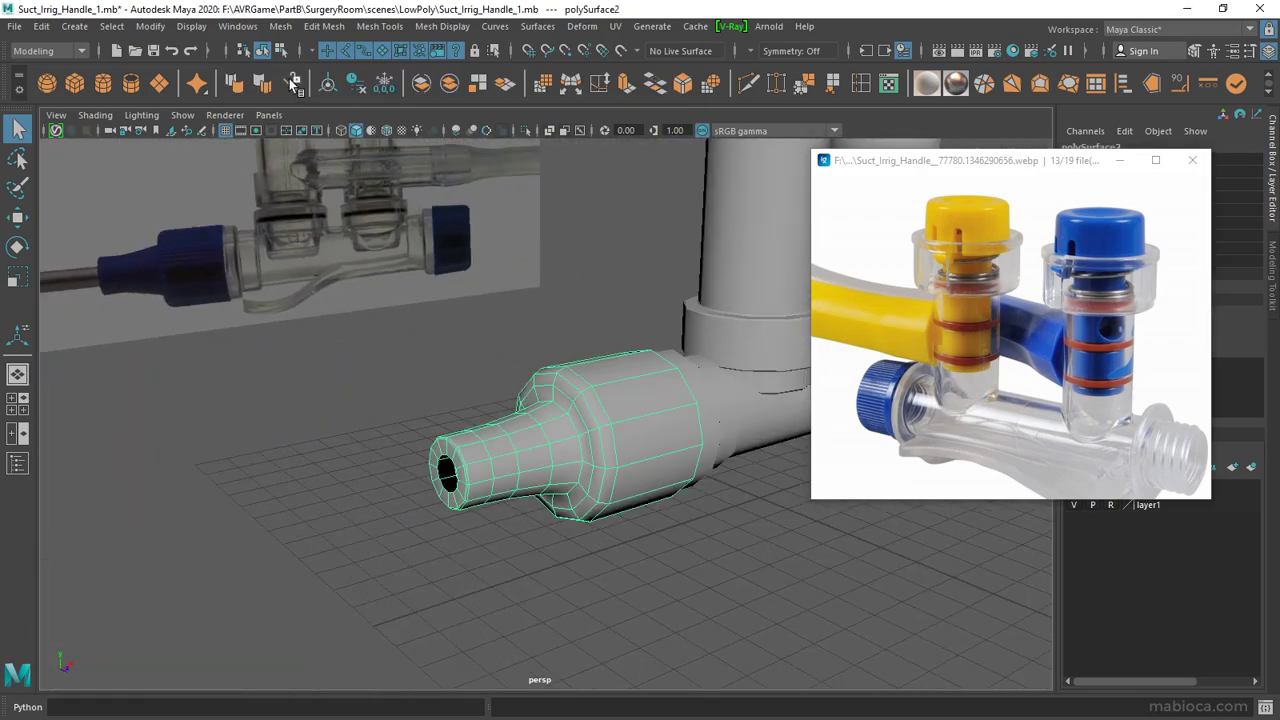
Step: Briefly check the Outliner, then orbit the view and return to the four-view layout
left_click(236, 26)
left_click(274, 207)
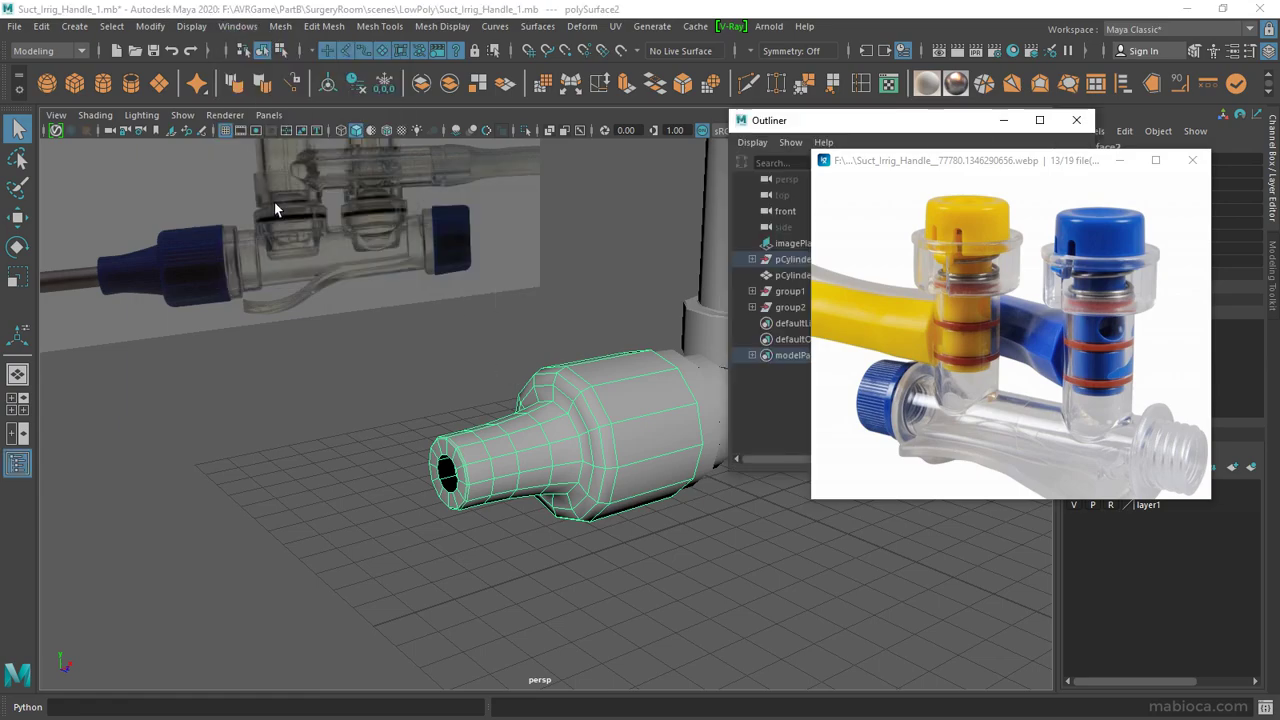
left_click(1077, 120)
left_click_drag(398, 430, 554, 459, "alt")
key("space")
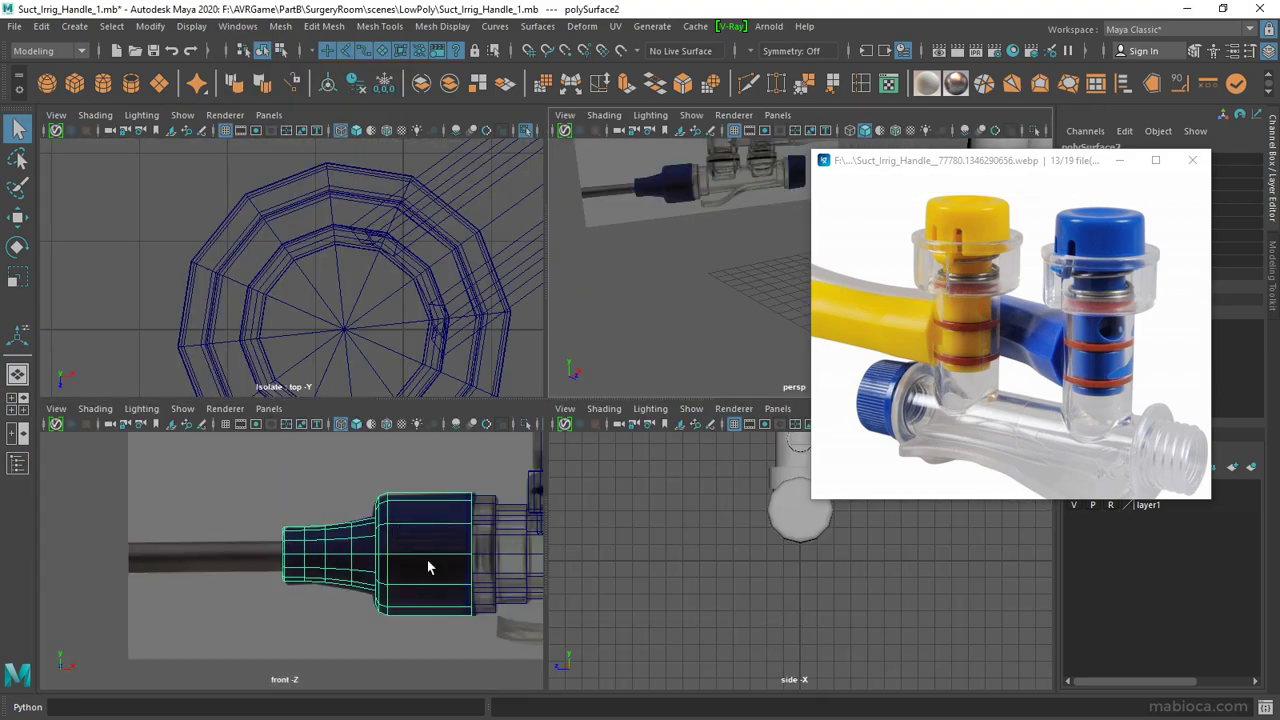
Step: Insert an edge loop across the handle body and extrude one of its lower faces
key("space")
middle_click_drag(428, 567, 574, 492, "alt")
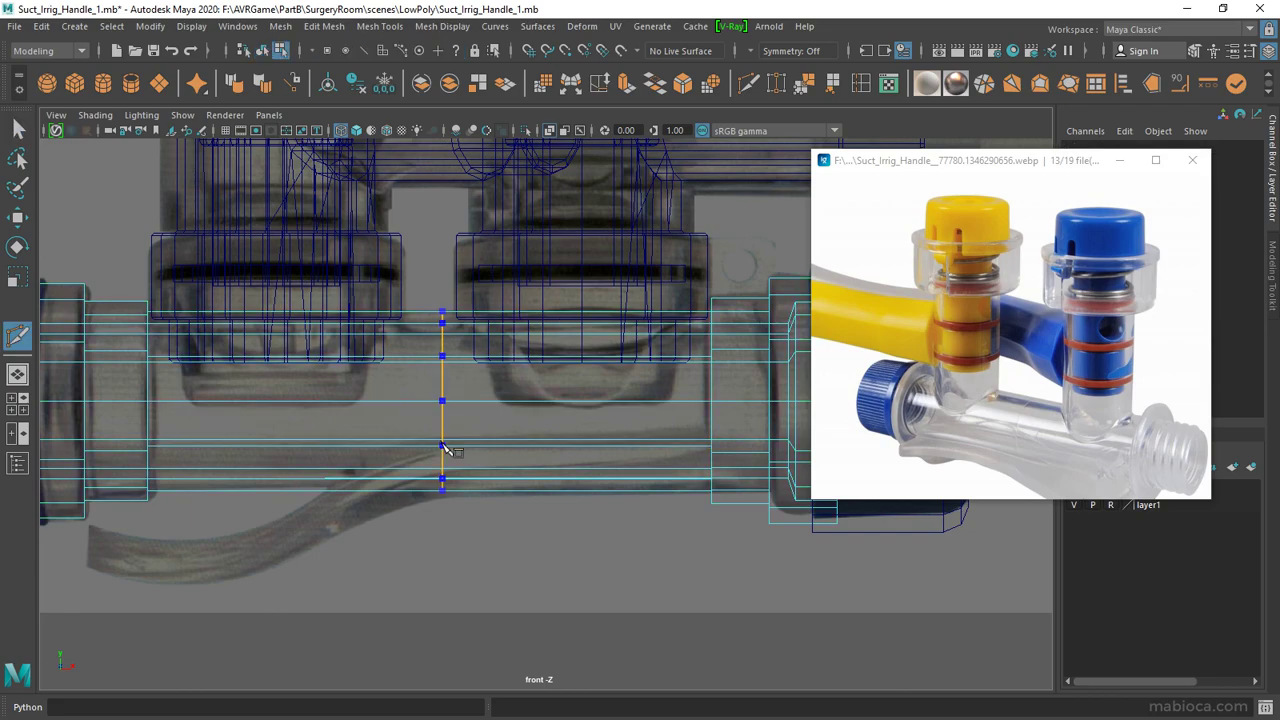
right_click_drag(578, 450, 520, 450)
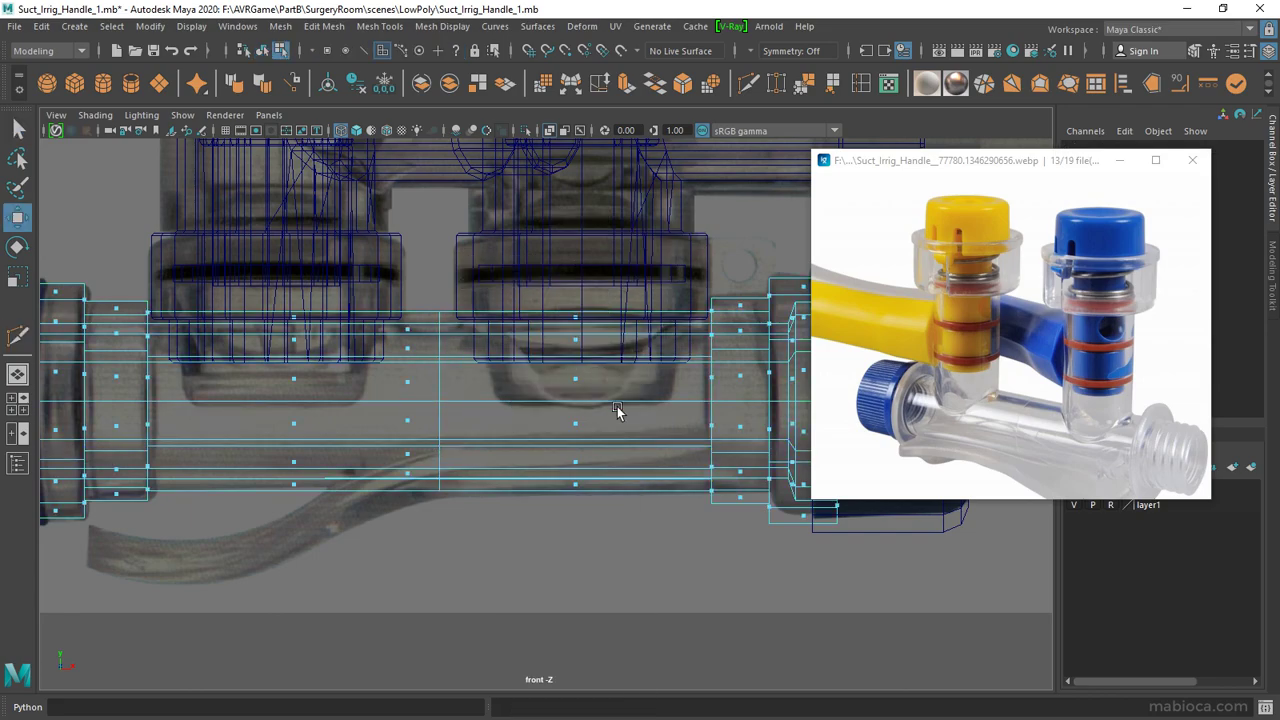
left_click(987, 291)
scroll(987, 291, "down", 1)
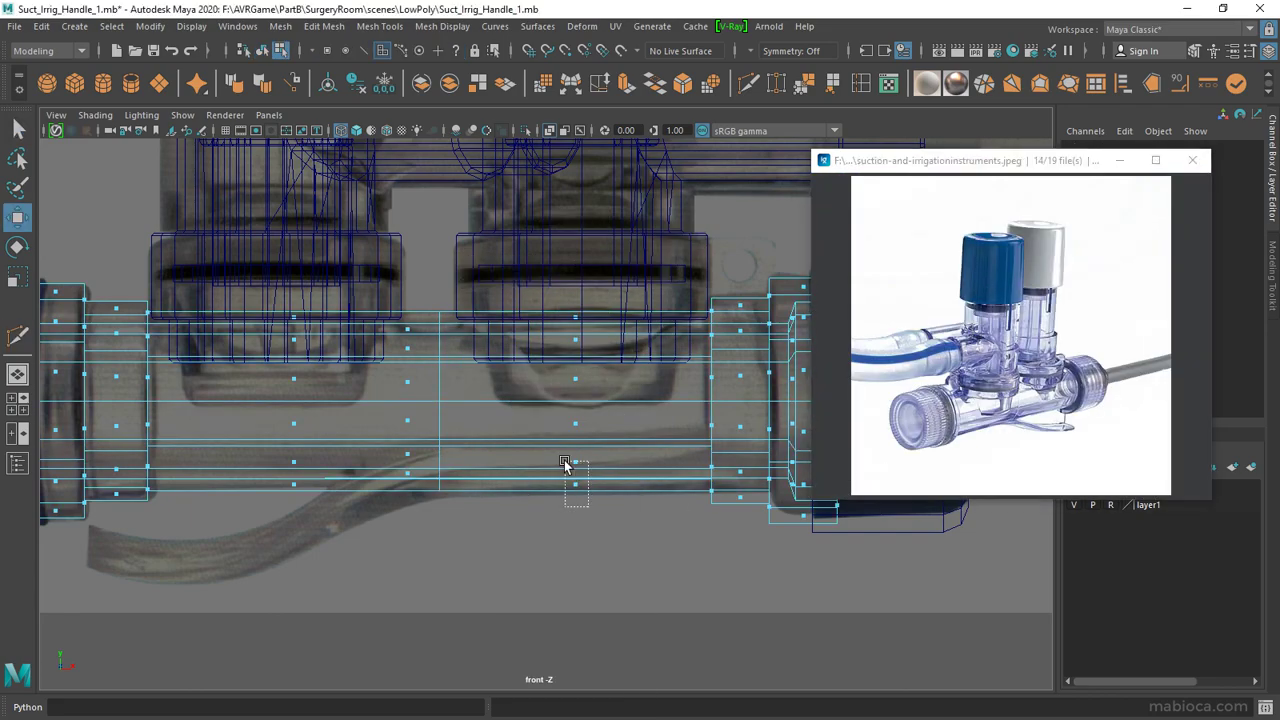
left_click_drag(565, 463, 566, 463)
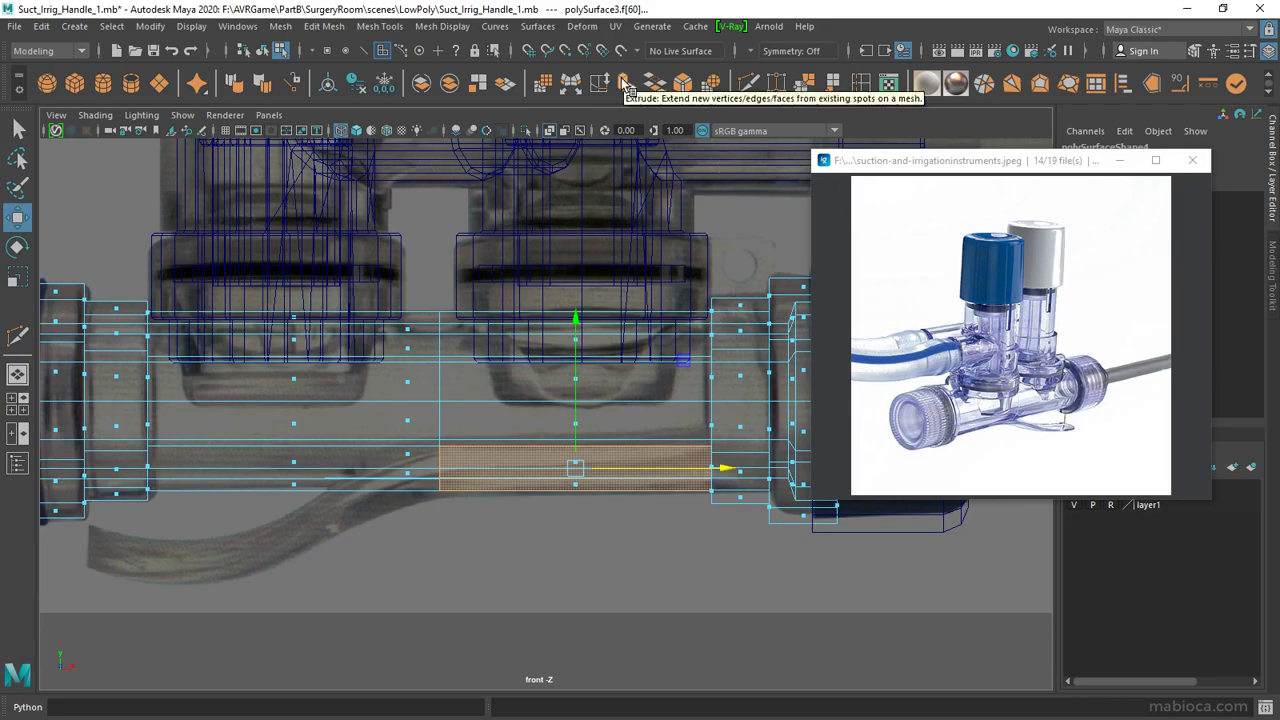
key("space")
key("space")
mouse_move(486, 366)
left_mouse_down("alt")
mouse_move(543, 400)
mouse_move(737, 334)
mouse_move(289, 488)
mouse_move(366, 343)
mouse_move(634, 320)
mouse_move(510, 286)
left_mouse_up("alt")
Step: Select the extruded section's outer edge and switch to the Scale tool
key("F8")
left_click_drag(305, 256, 604, 173, "alt")
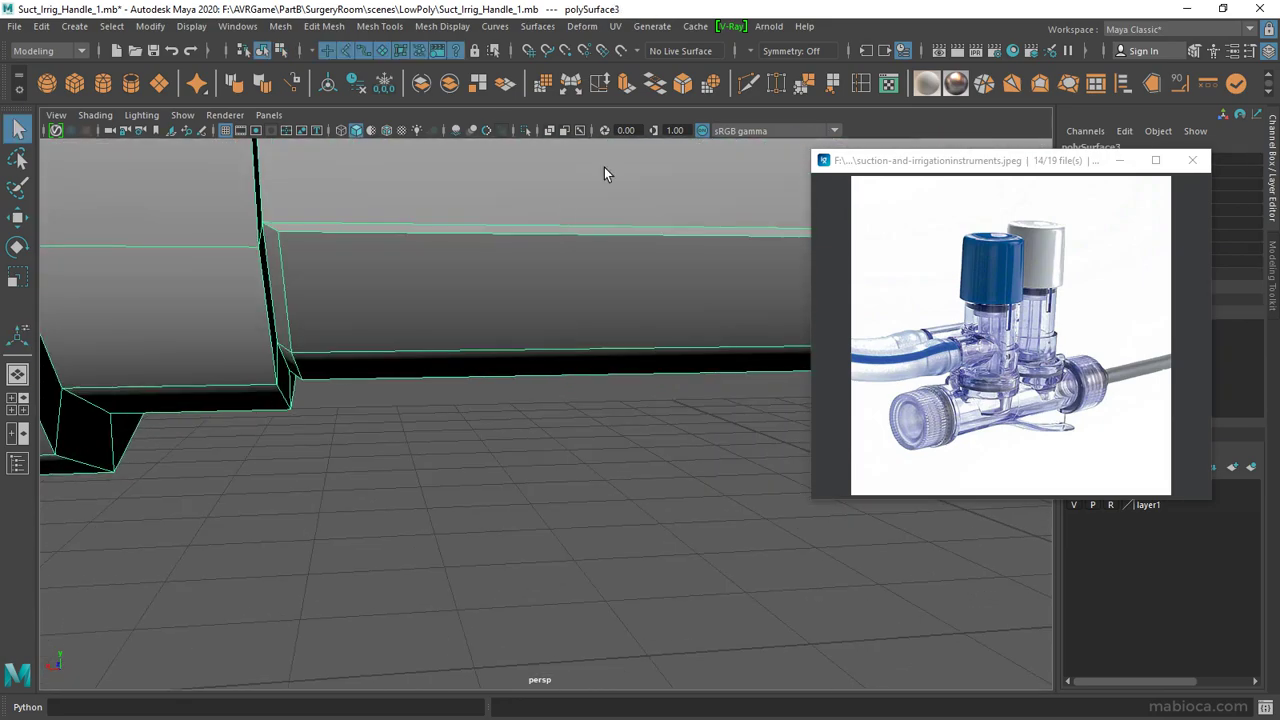
mouse_move(421, 350)
left_mouse_down("alt")
mouse_move(258, 210)
mouse_move(299, 367)
mouse_move(283, 420)
mouse_move(396, 505)
left_mouse_up("alt")
key("F9")
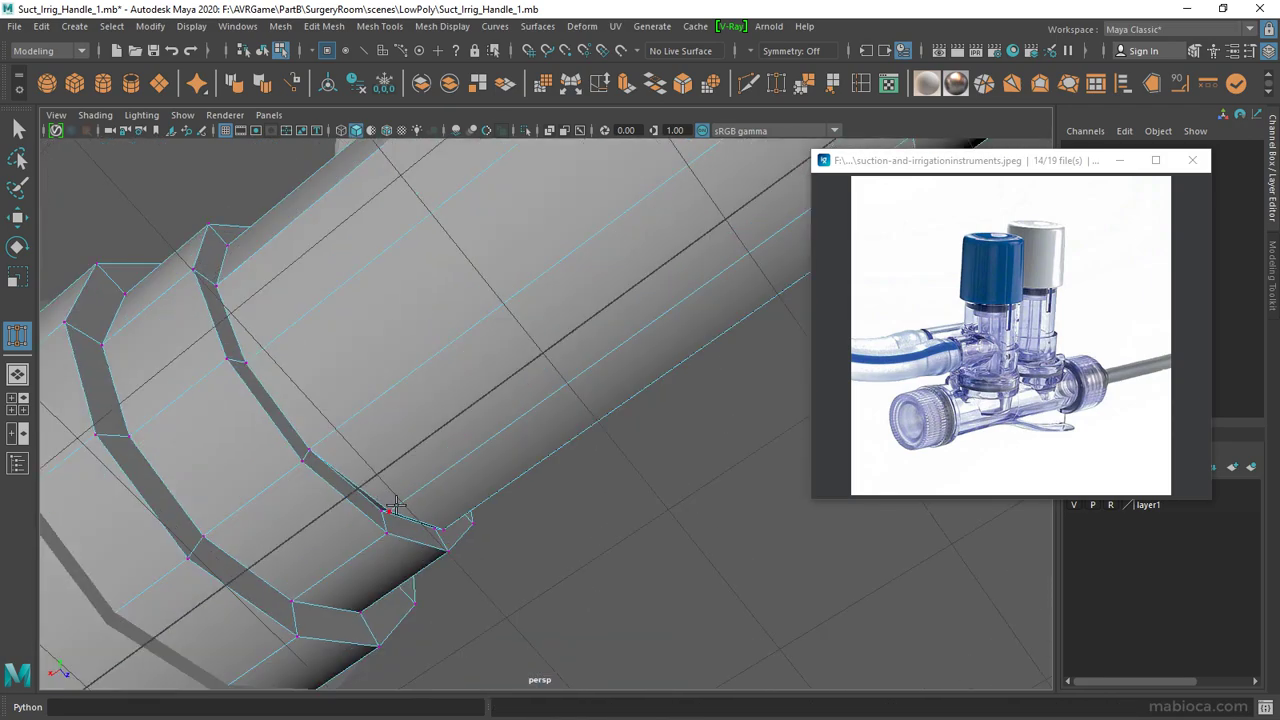
mouse_move(545, 499)
left_mouse_down("alt")
mouse_move(617, 359)
mouse_move(563, 420)
mouse_move(506, 346)
mouse_move(408, 263)
left_mouse_up("alt")
right_click_drag(408, 263, 410, 350)
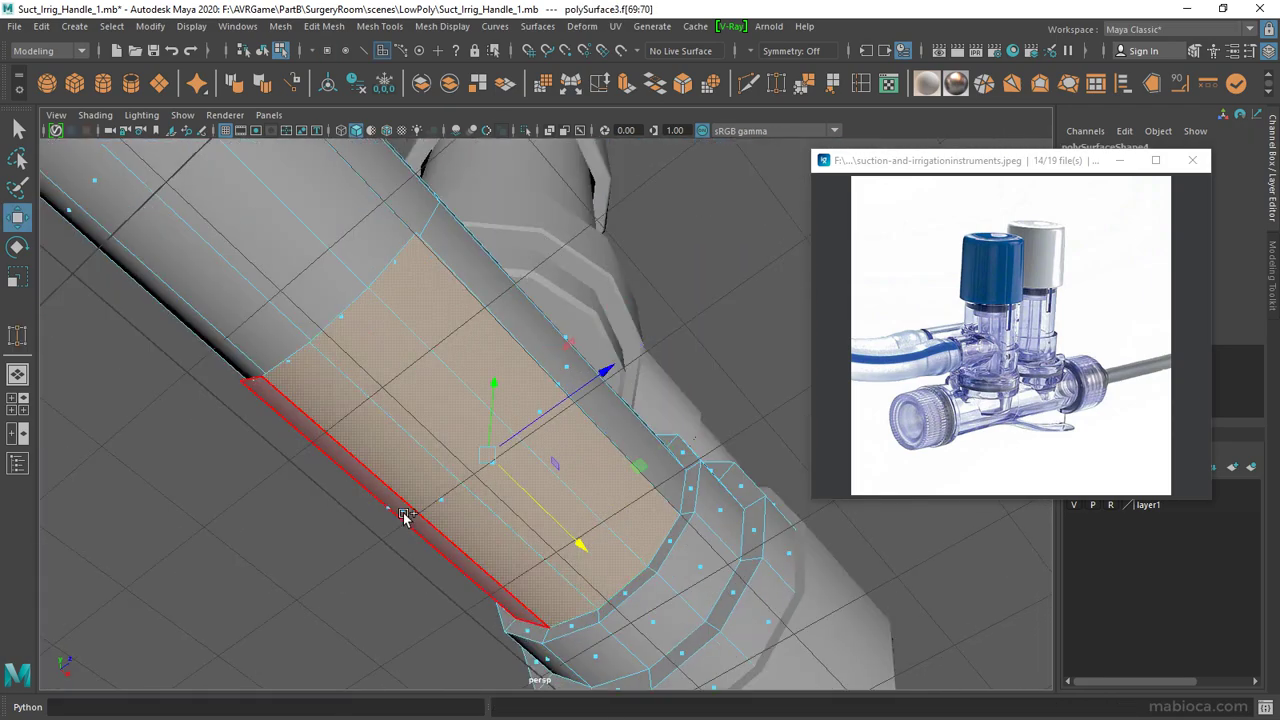
left_click(405, 515)
mouse_move(405, 515)
left_mouse_down("alt")
mouse_move(387, 366)
mouse_move(490, 340)
left_mouse_up("alt")
left_click(490, 340)
mouse_move(522, 289)
left_mouse_down("alt")
mouse_move(349, 357)
mouse_move(586, 329)
mouse_move(655, 380)
mouse_move(571, 306)
mouse_move(449, 383)
mouse_move(560, 360)
mouse_move(508, 380)
mouse_move(563, 375)
mouse_move(366, 391)
left_mouse_up("alt")
key("r")
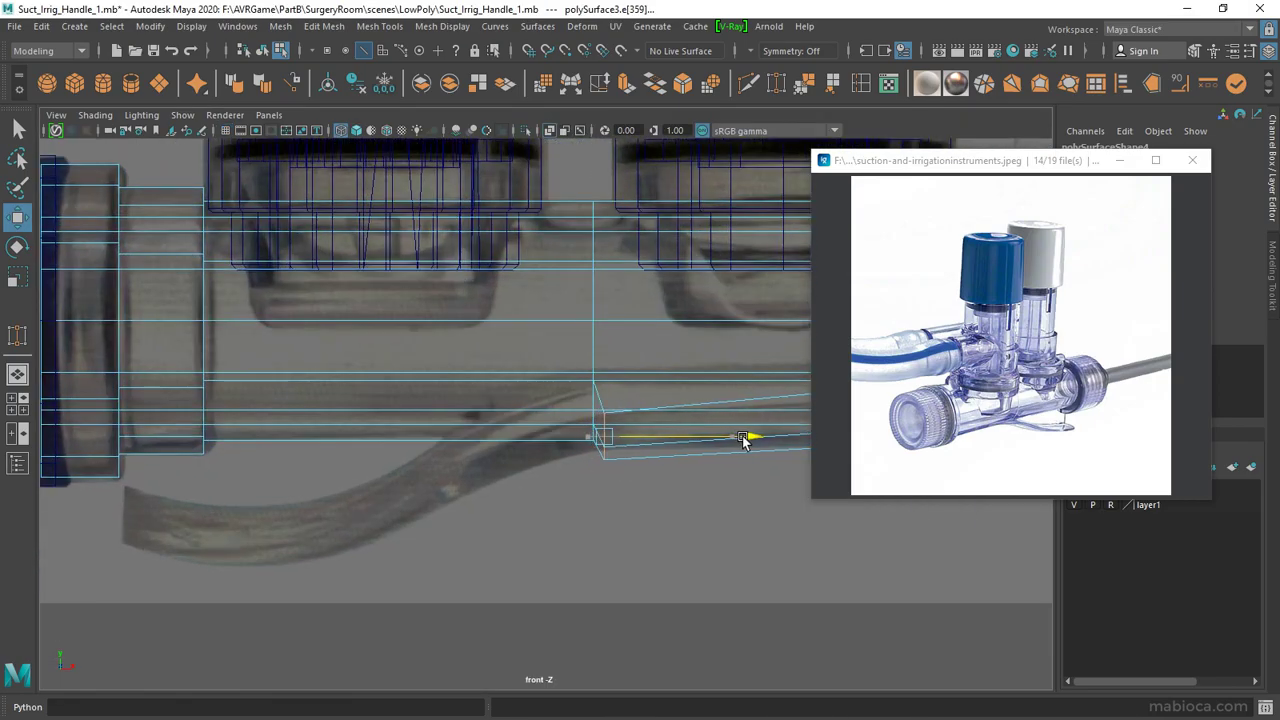
Step: Pull the extruded face down and left, then select the edge loop around it
left_click_drag(743, 440, 686, 286)
mouse_move(748, 320)
left_mouse_down("alt")
mouse_move(258, 280)
mouse_move(437, 372)
mouse_move(660, 327)
left_mouse_up("alt")
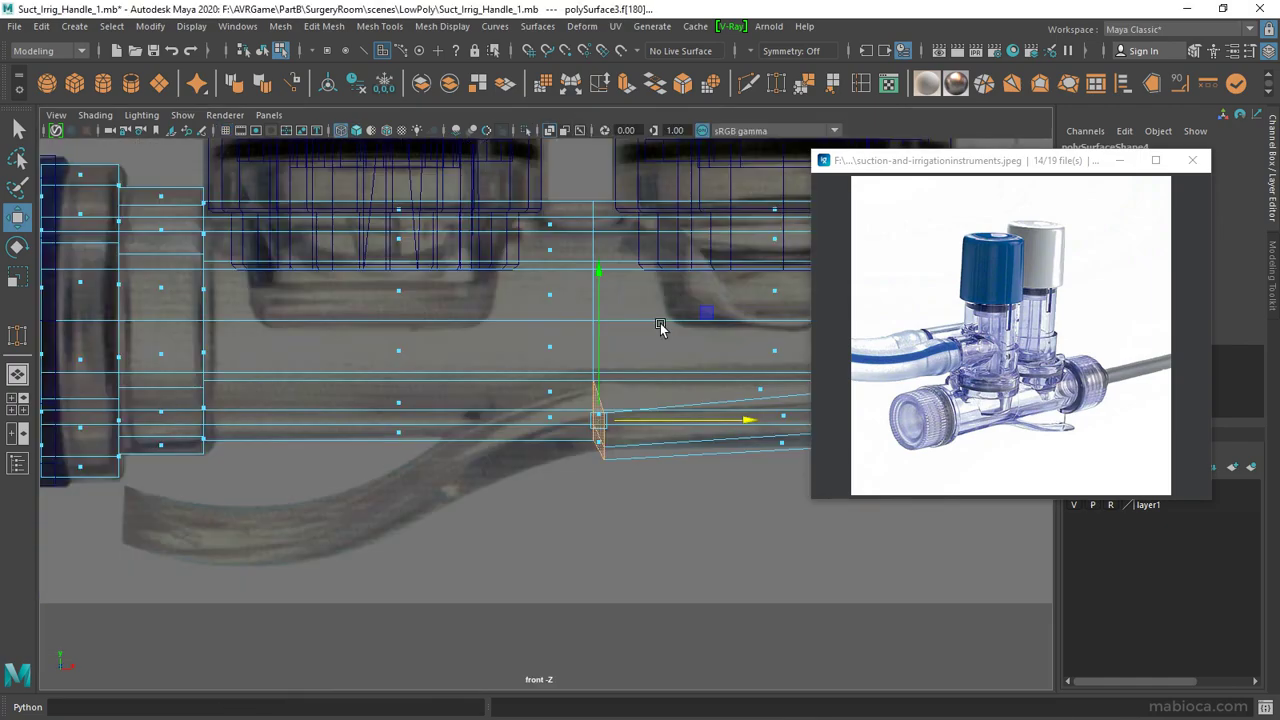
key("w")
mouse_move(598, 420)
left_mouse_down()
mouse_move(523, 465)
mouse_move(120, 525)
left_mouse_up()
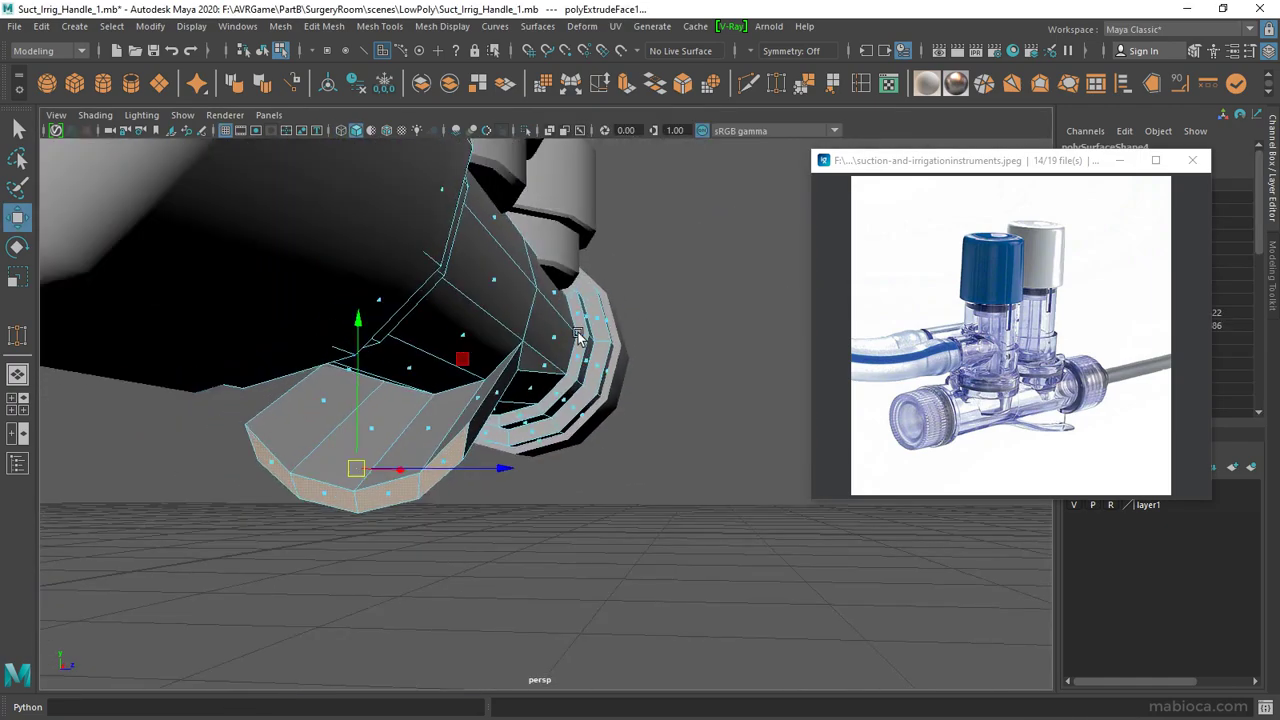
left_click_drag(680, 289, 643, 329, "alt")
right_click_drag(443, 262, 449, 217)
double_click(424, 338)
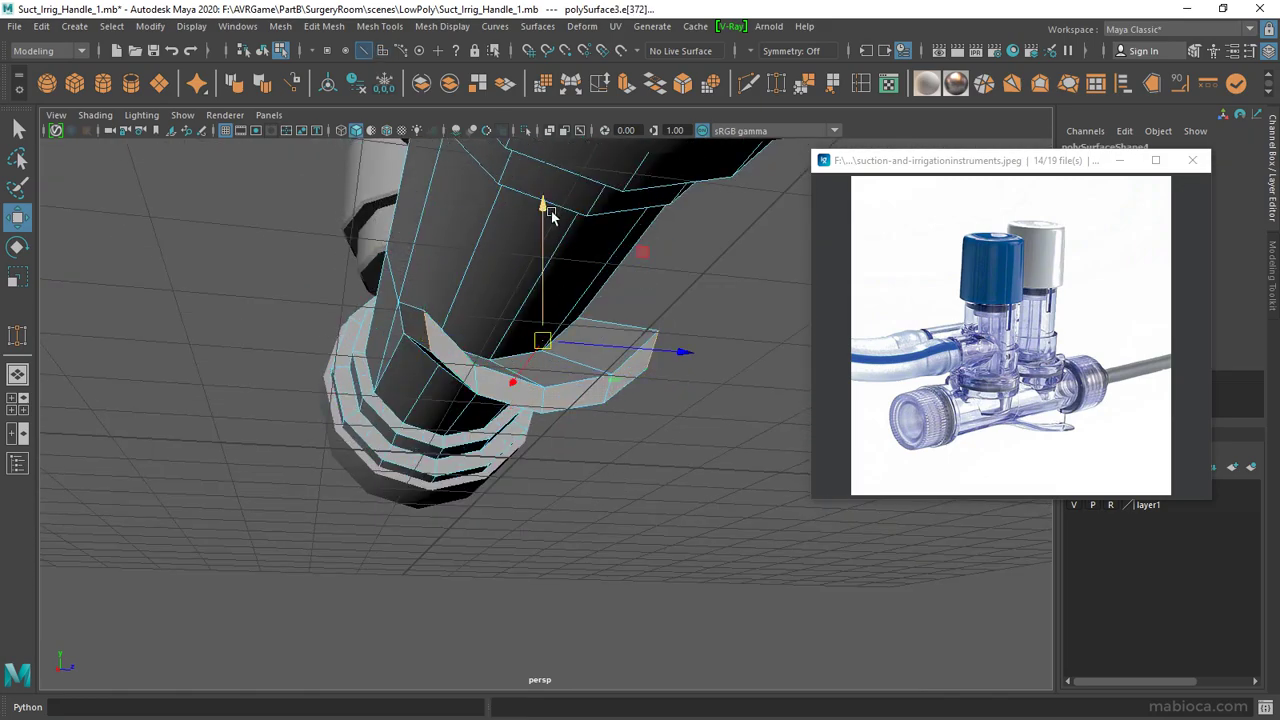
left_click_drag(543, 263, 515, 370, "alt")
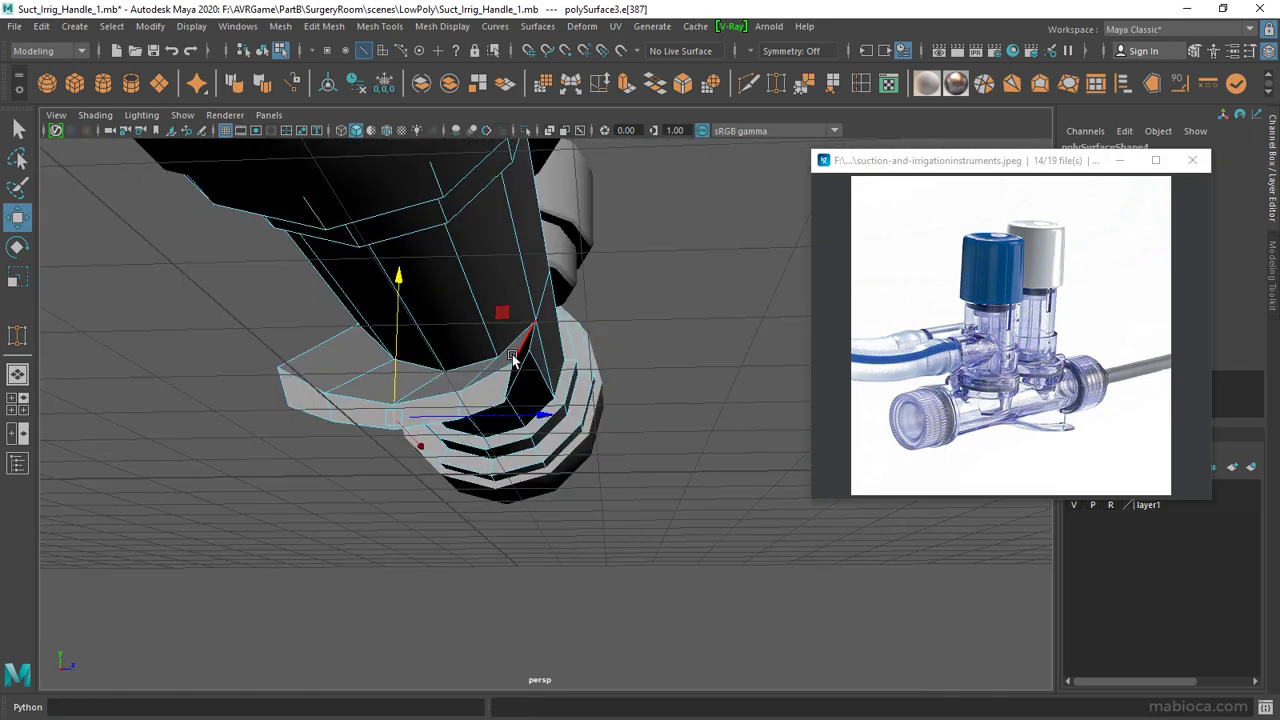
Step: Frame the extrusion's end vertices in the front view and switch to face selection
key("F9")
left_click_drag(398, 330, 366, 250, "alt")
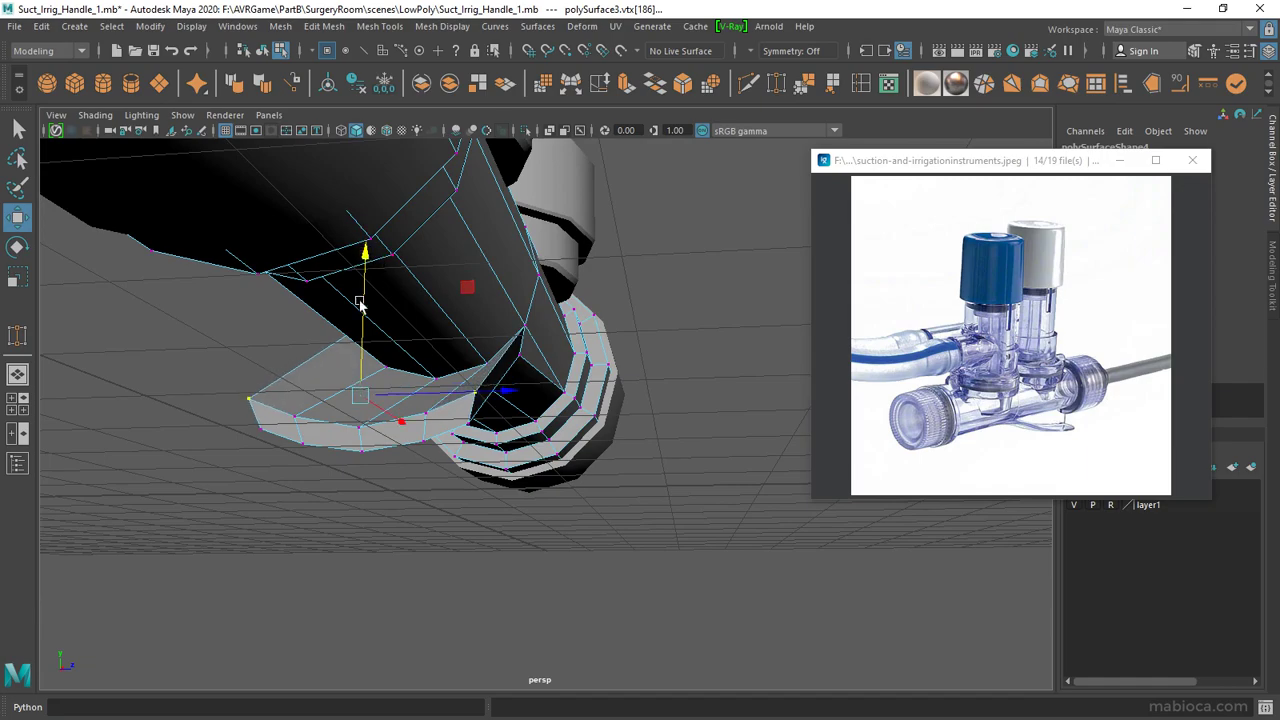
key("f")
key("space")
key("space")
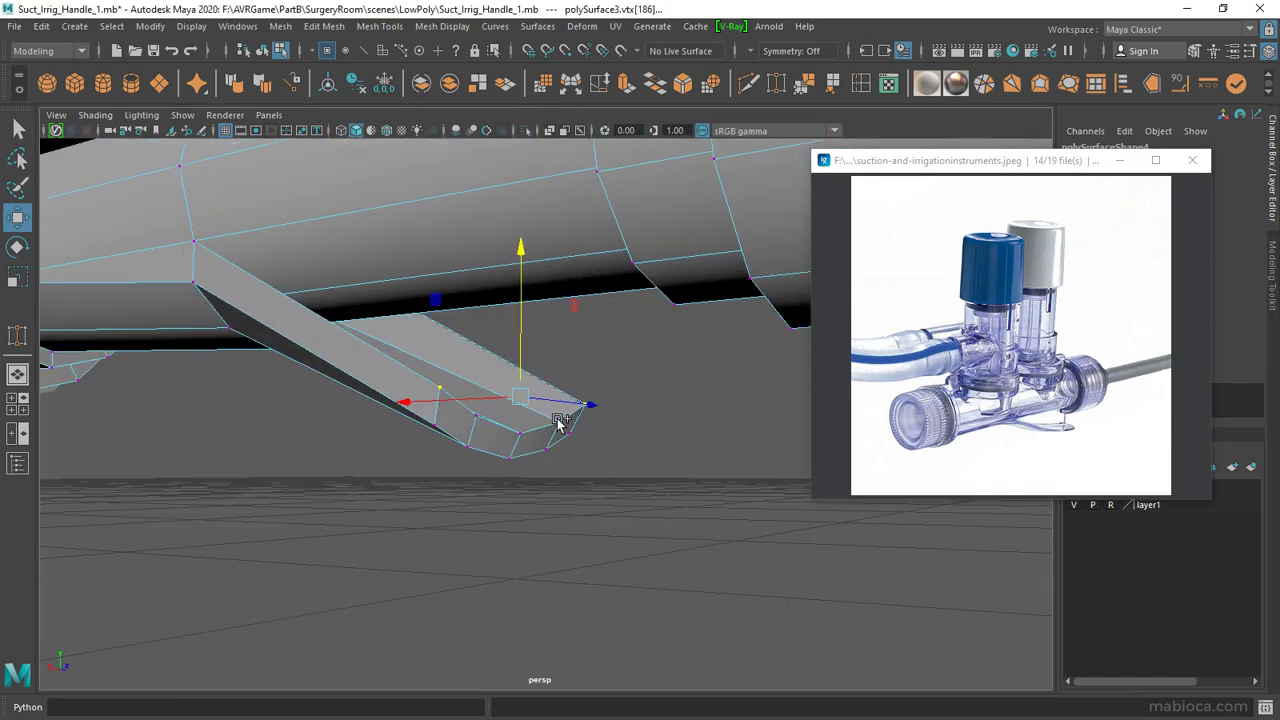
key("space")
key("space")
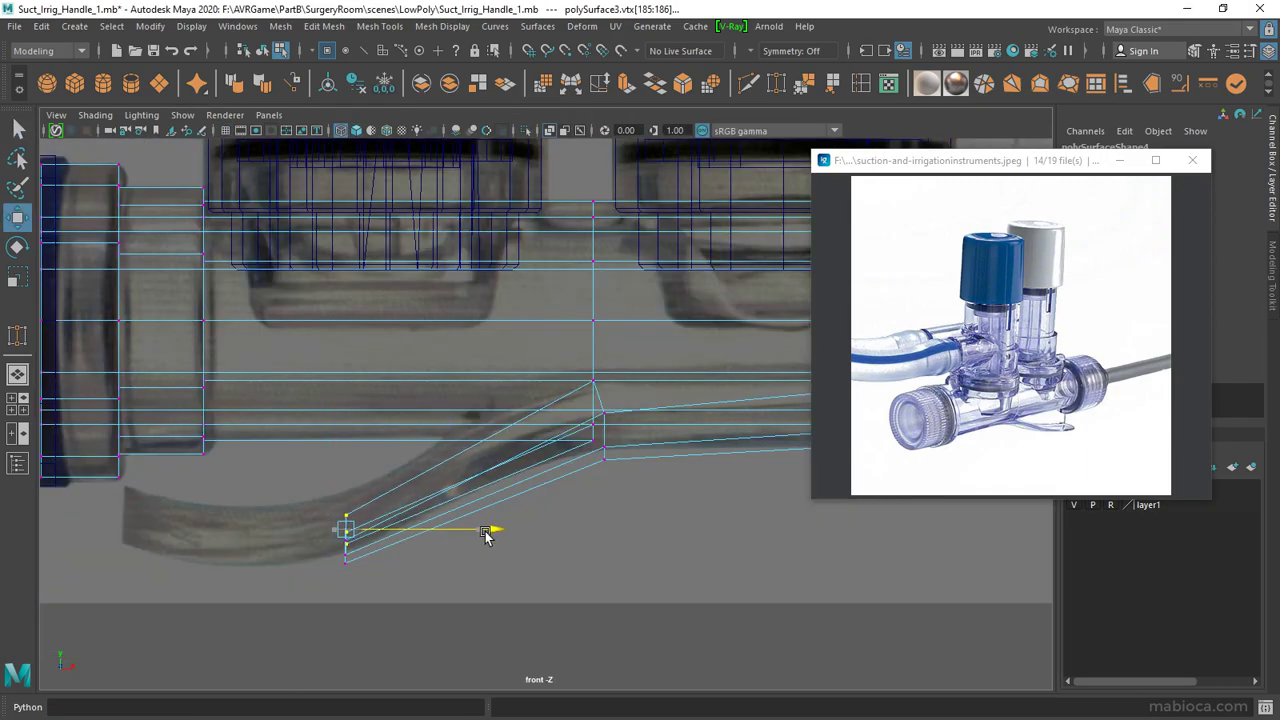
key("space")
key("space")
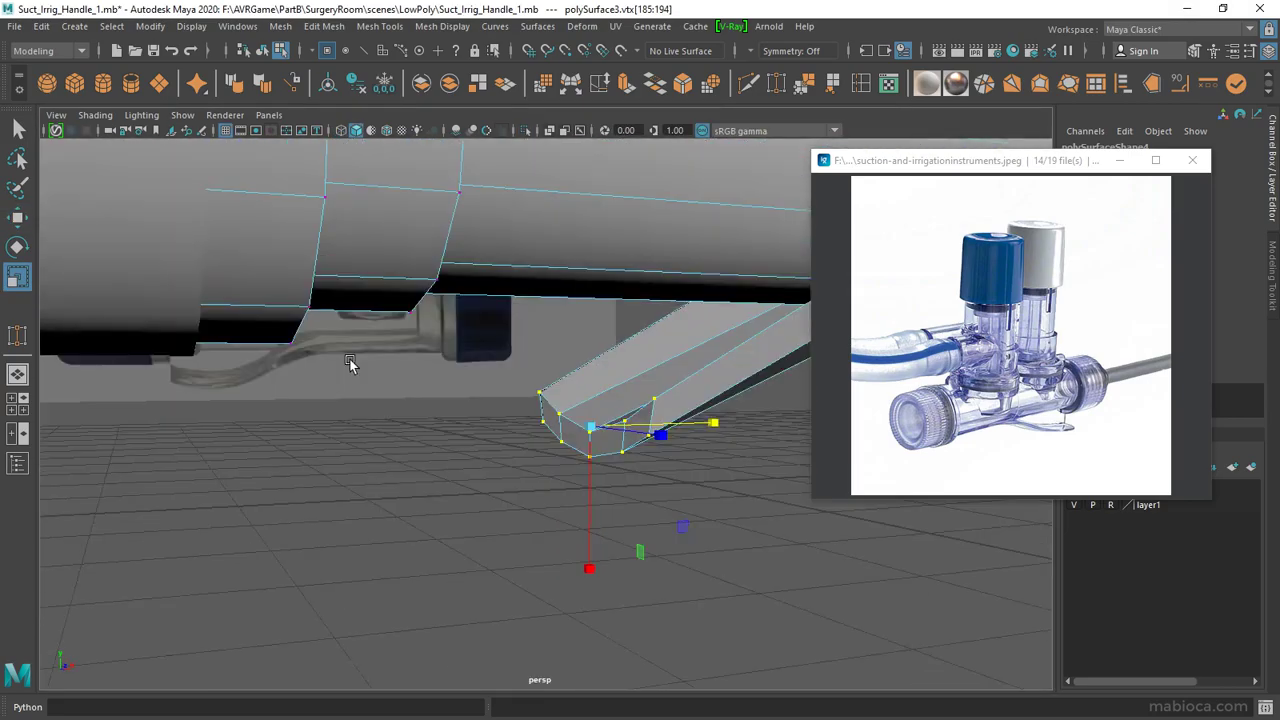
mouse_move(352, 363)
left_mouse_down("alt")
mouse_move(500, 383)
mouse_move(751, 363)
mouse_move(500, 380)
left_mouse_up("alt")
key("ctrl+F11")
key("space")
key("space")
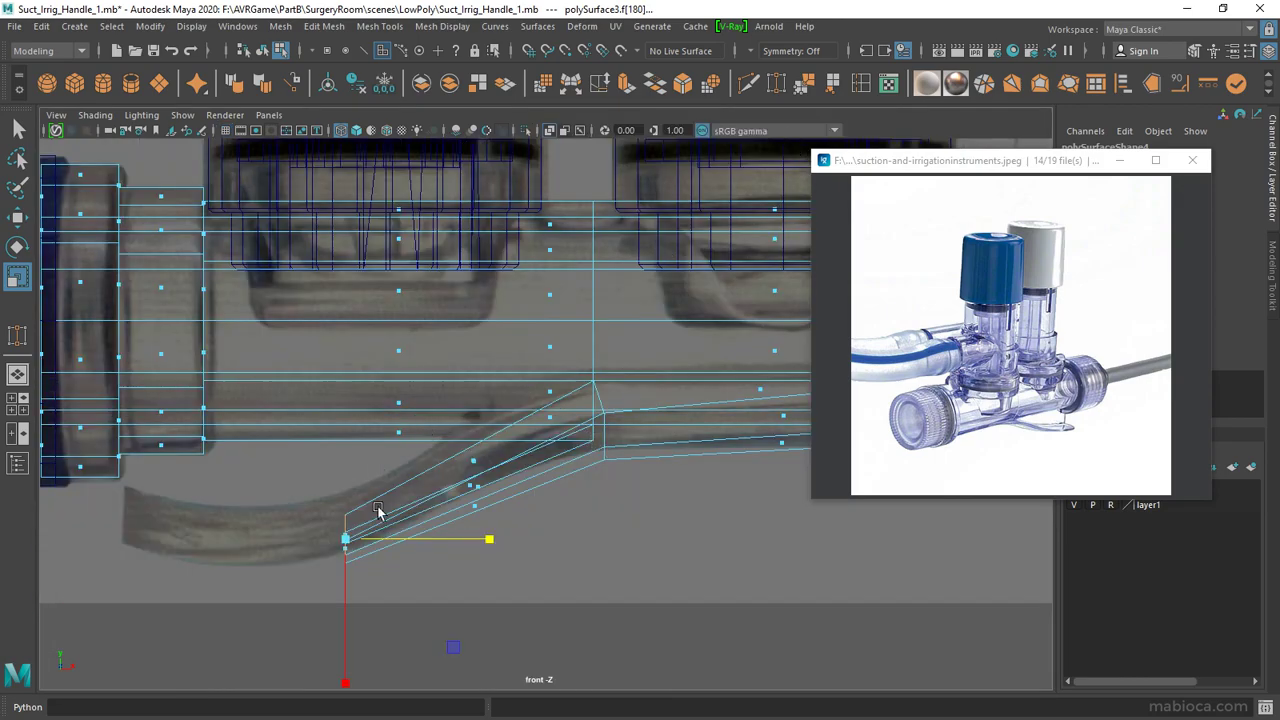
Step: Extrude the selected face into an arm and lower its end vertices slightly
left_click(614, 85)
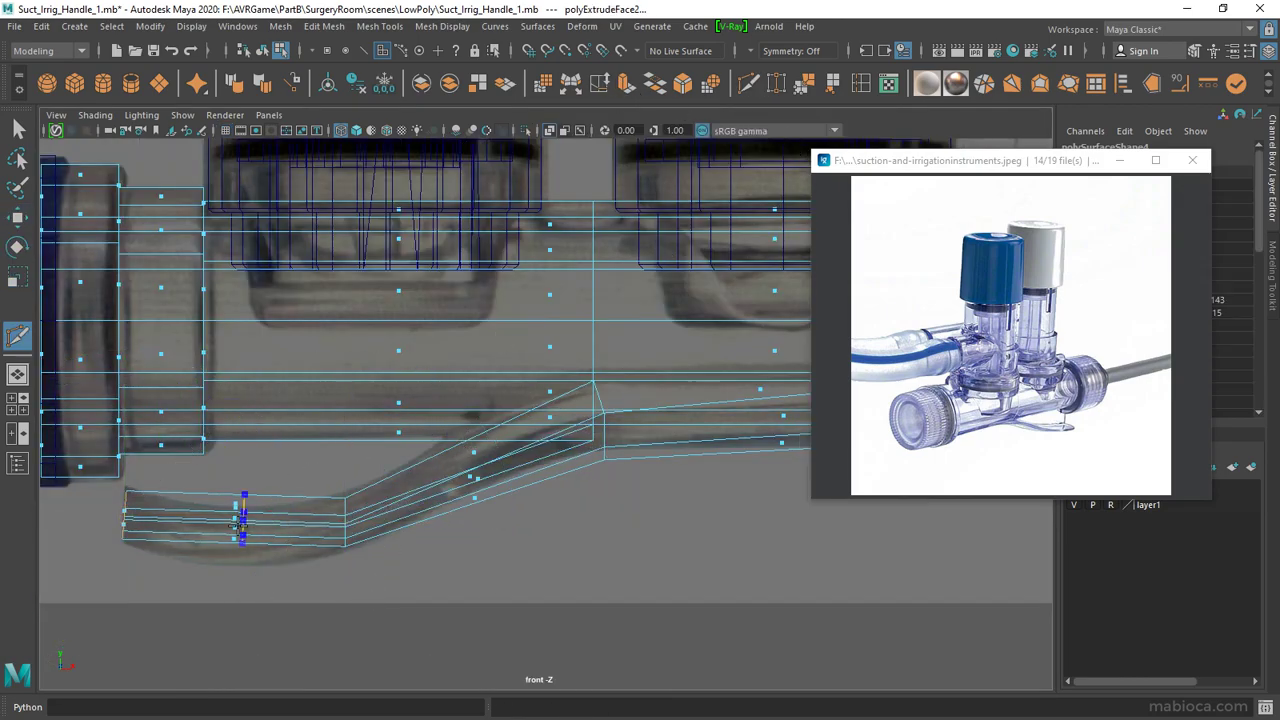
key("w")
key("F9")
left_click_drag(230, 410, 230, 418)
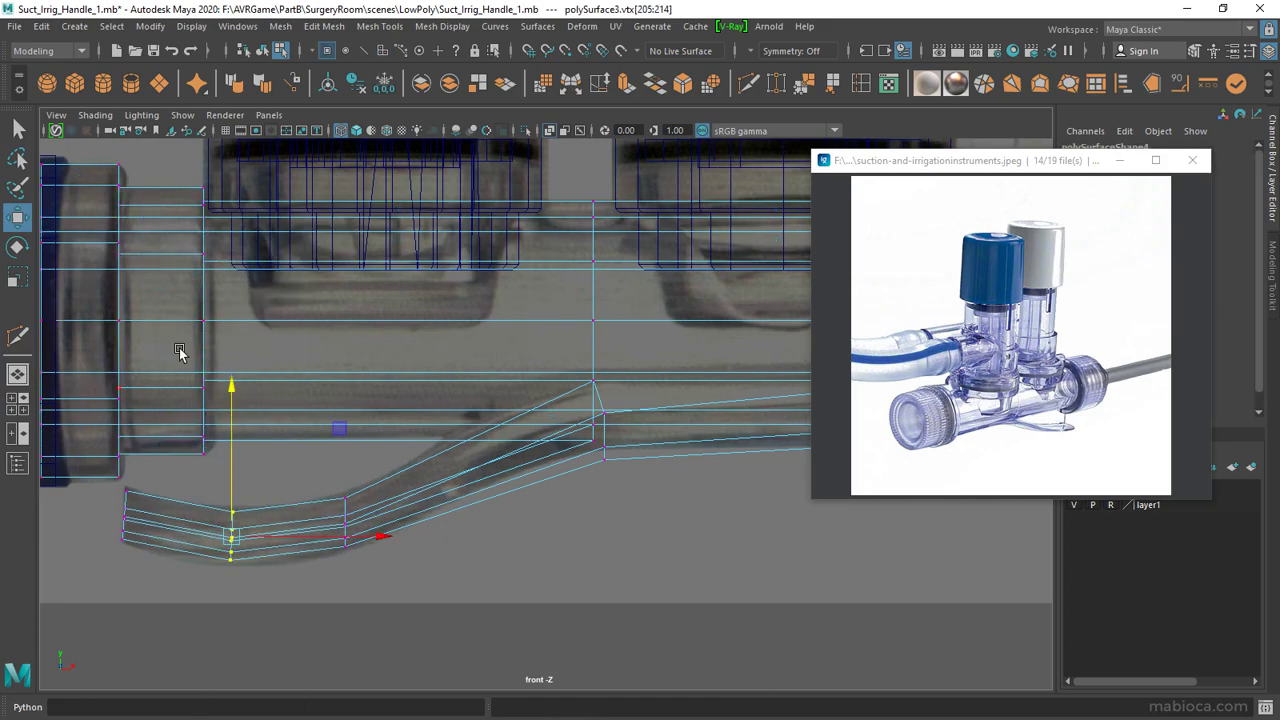
Step: Add two edge loops across the arm, shifting one up and rotating the other to follow the bend
left_click(458, 472, "ctrl")
key("w")
left_click_drag(458, 472, 545, 428)
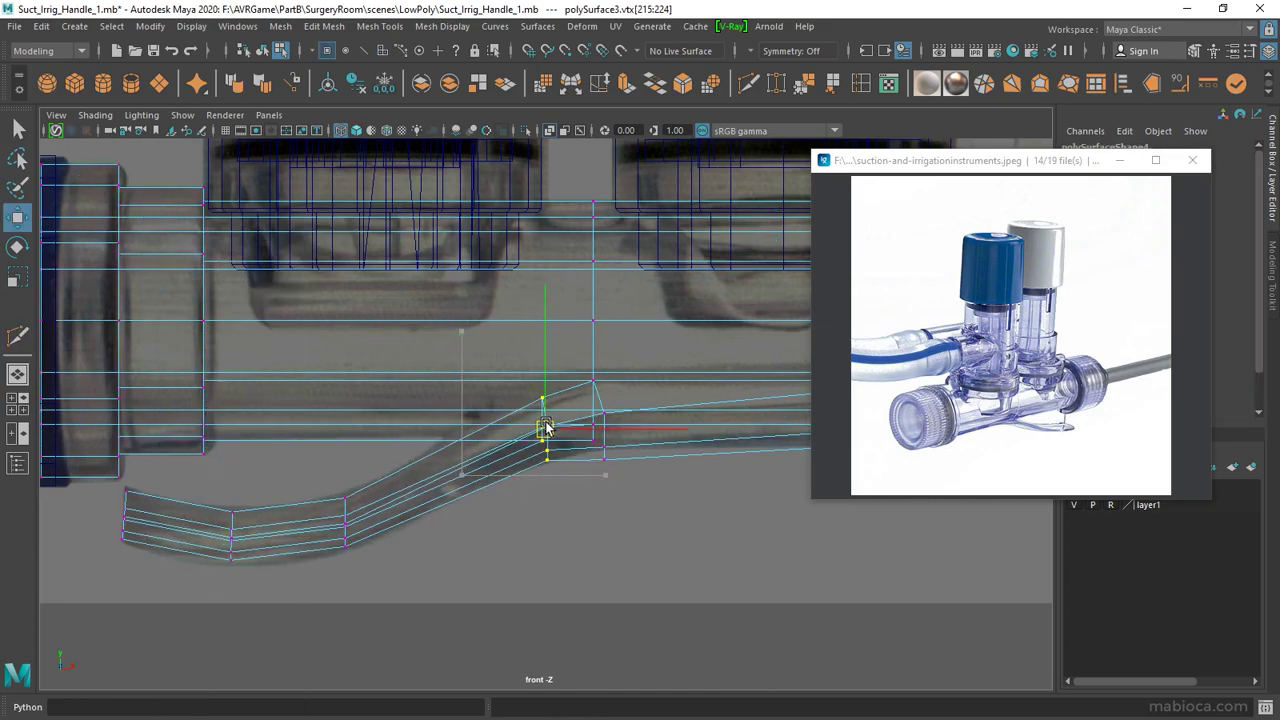
left_click(448, 472, "ctrl")
key("w")
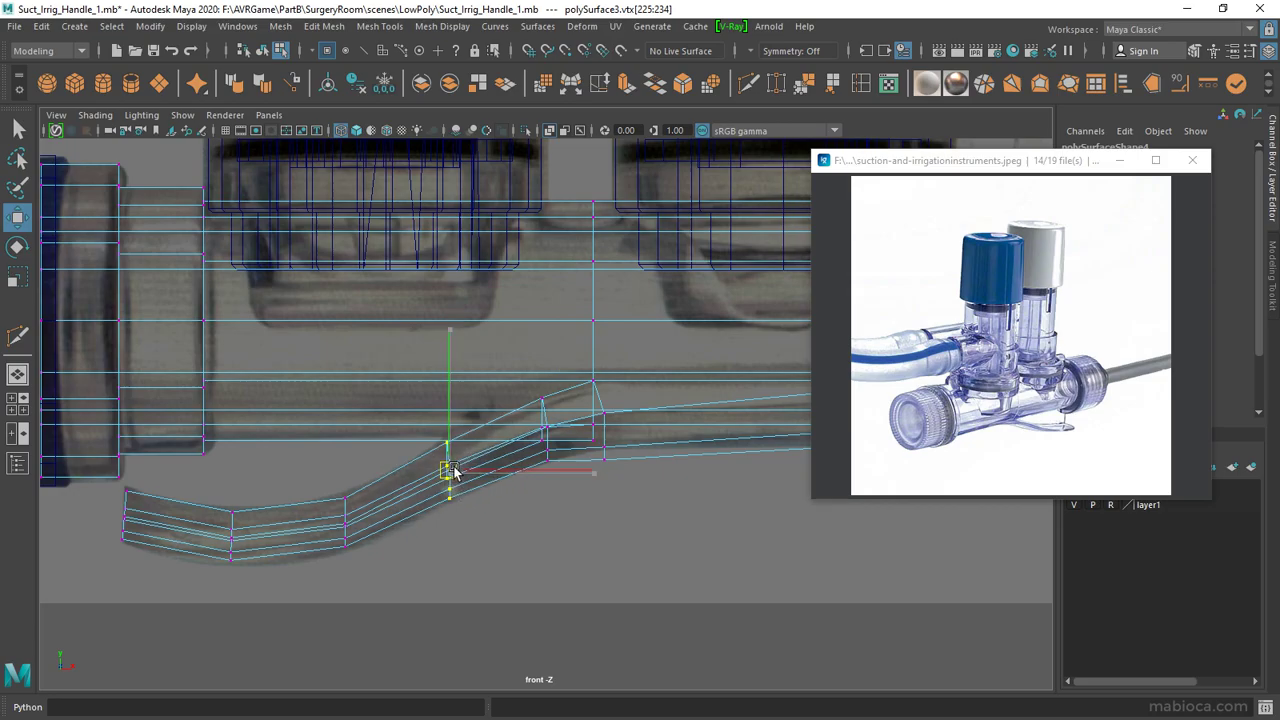
key("e")
left_click_drag(497, 333, 446, 337)
key("w")
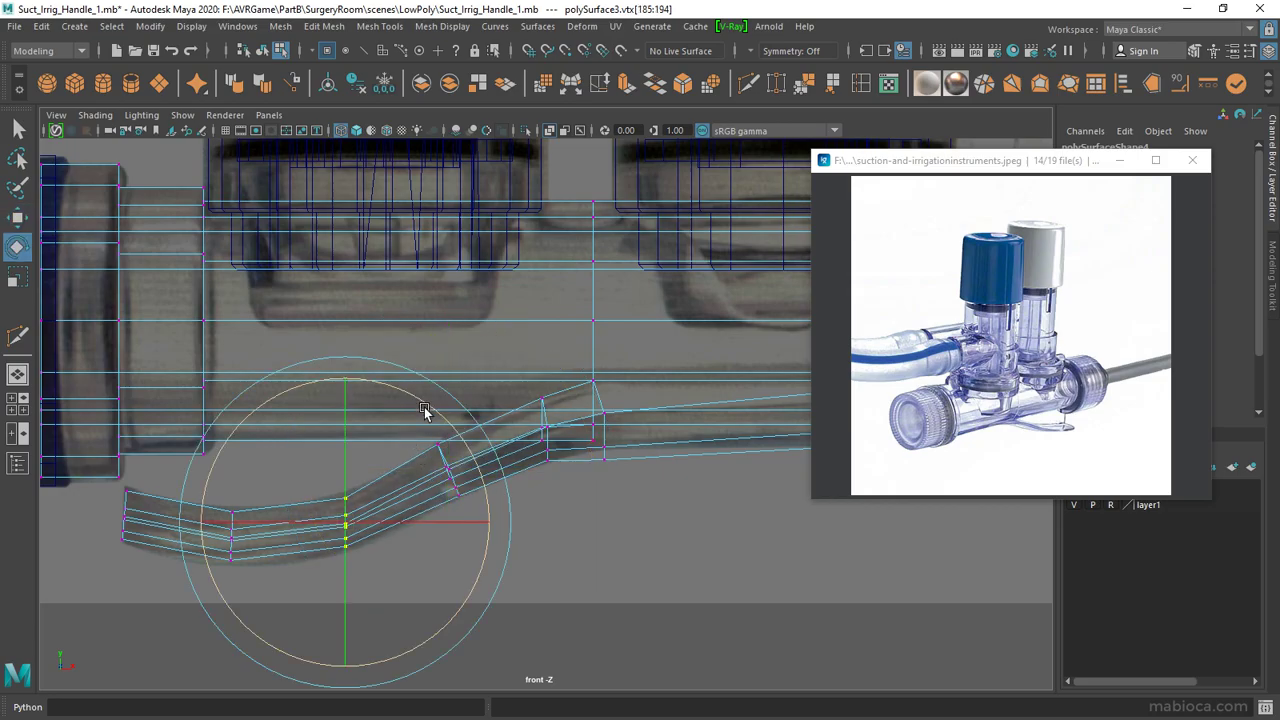
Step: Box-select the vertices at the arm's end and adjust them with scale and move
key("space")
middle_click_drag(463, 488, 276, 491, "alt")
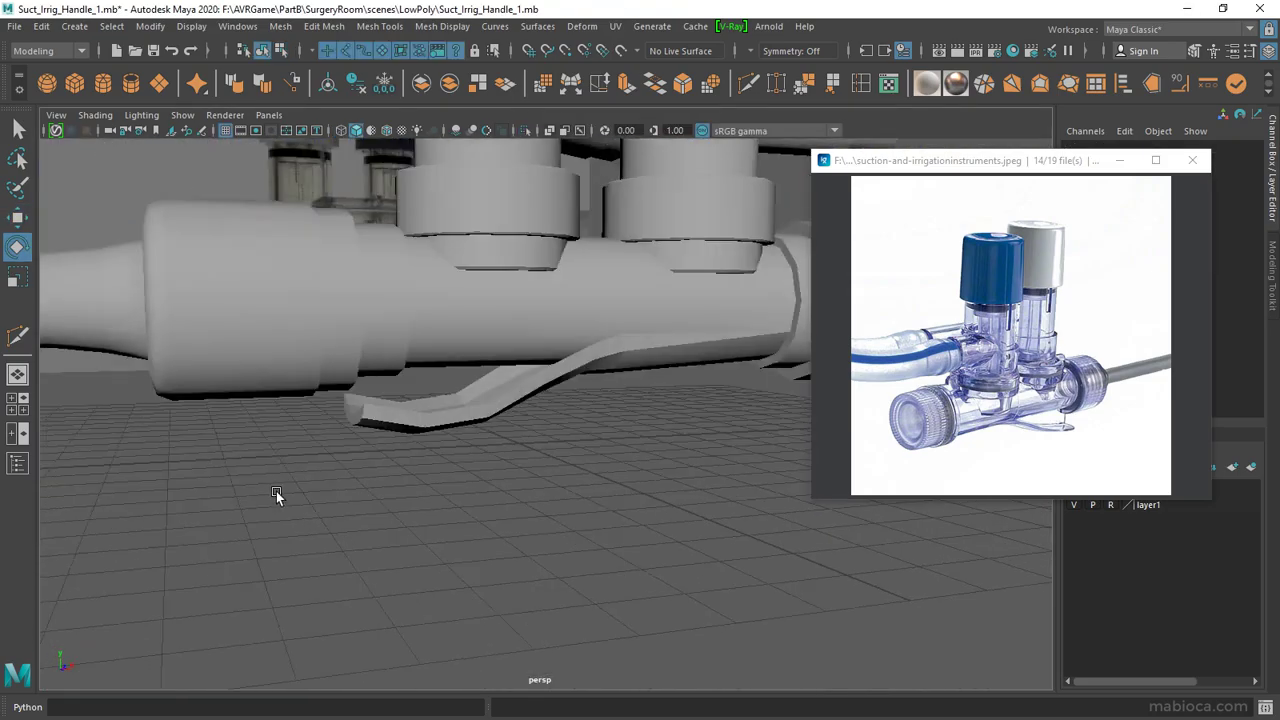
left_click_drag(276, 491, 371, 491, "alt")
left_click(1080, 420)
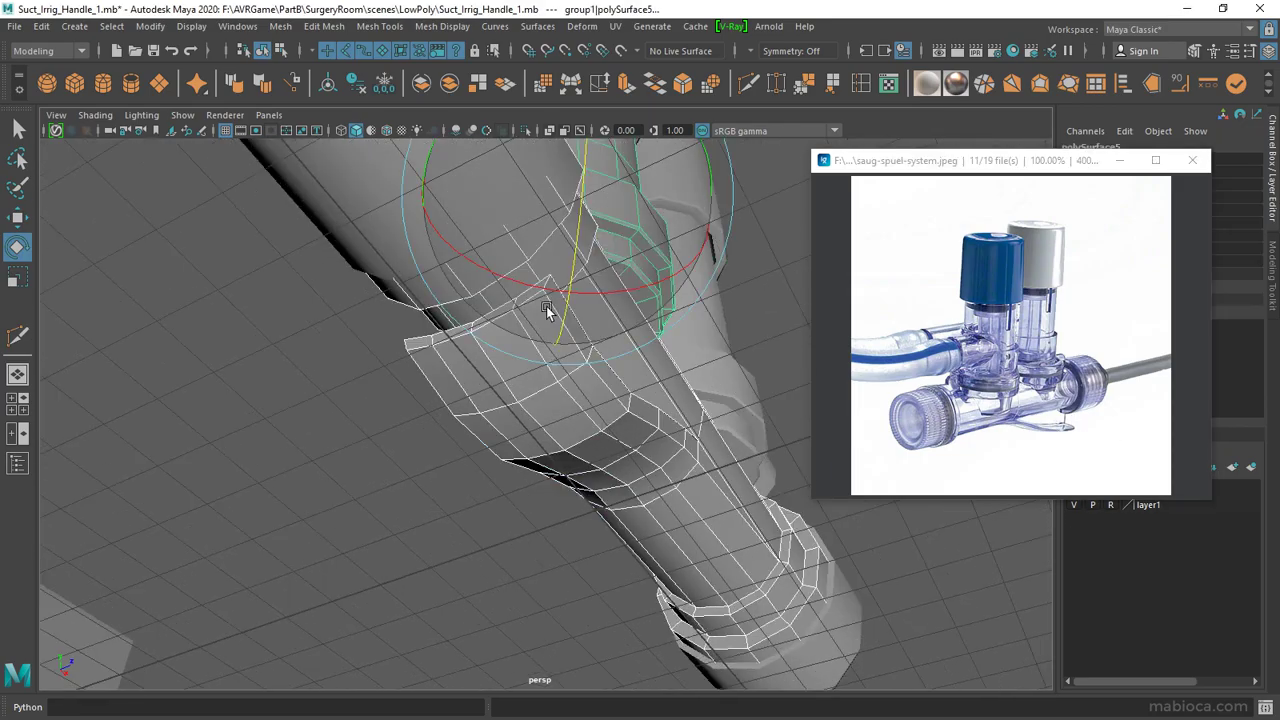
key("q")
key("Down")
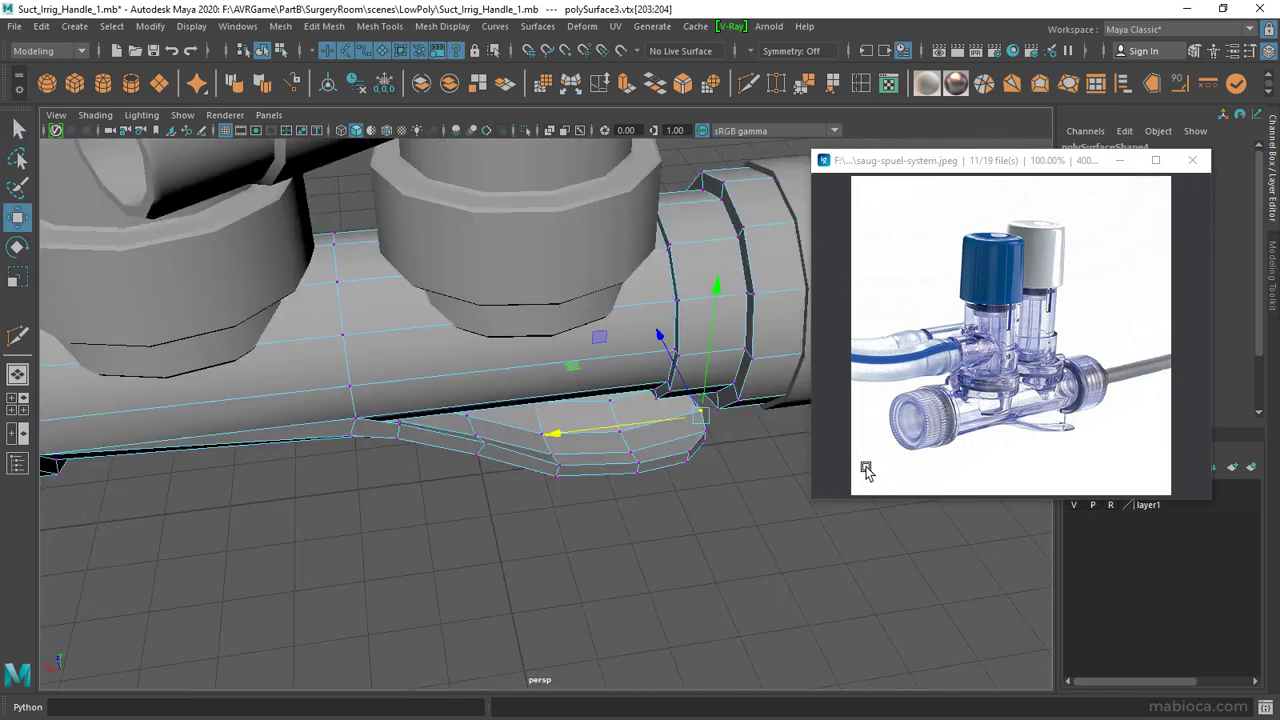
left_click_drag(486, 424, 391, 505)
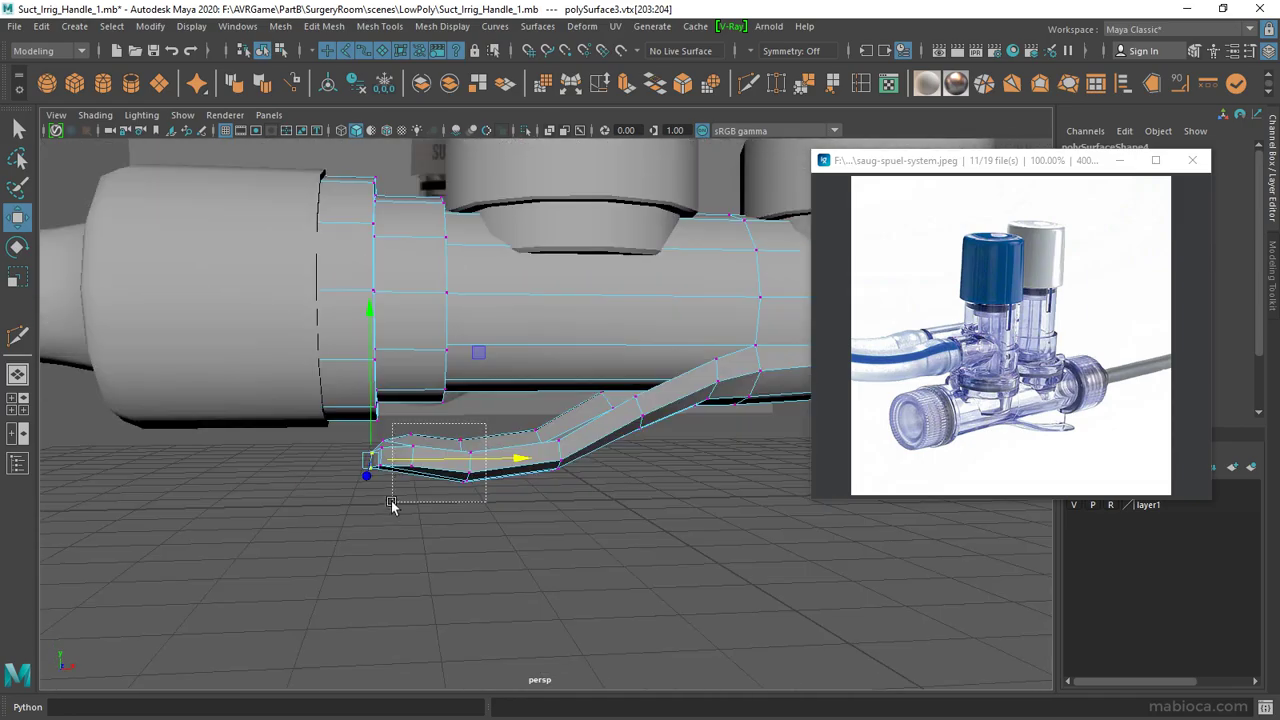
left_click_drag(585, 432, 293, 516, "alt")
key("r")
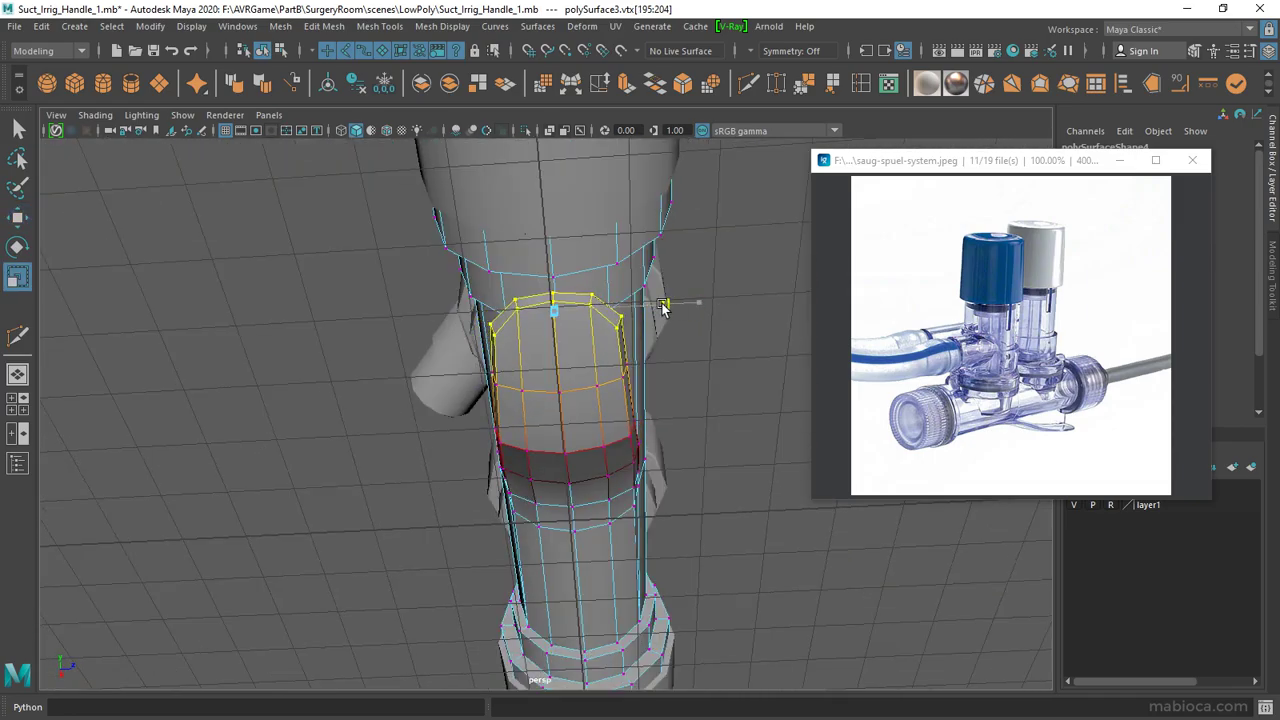
key("w")
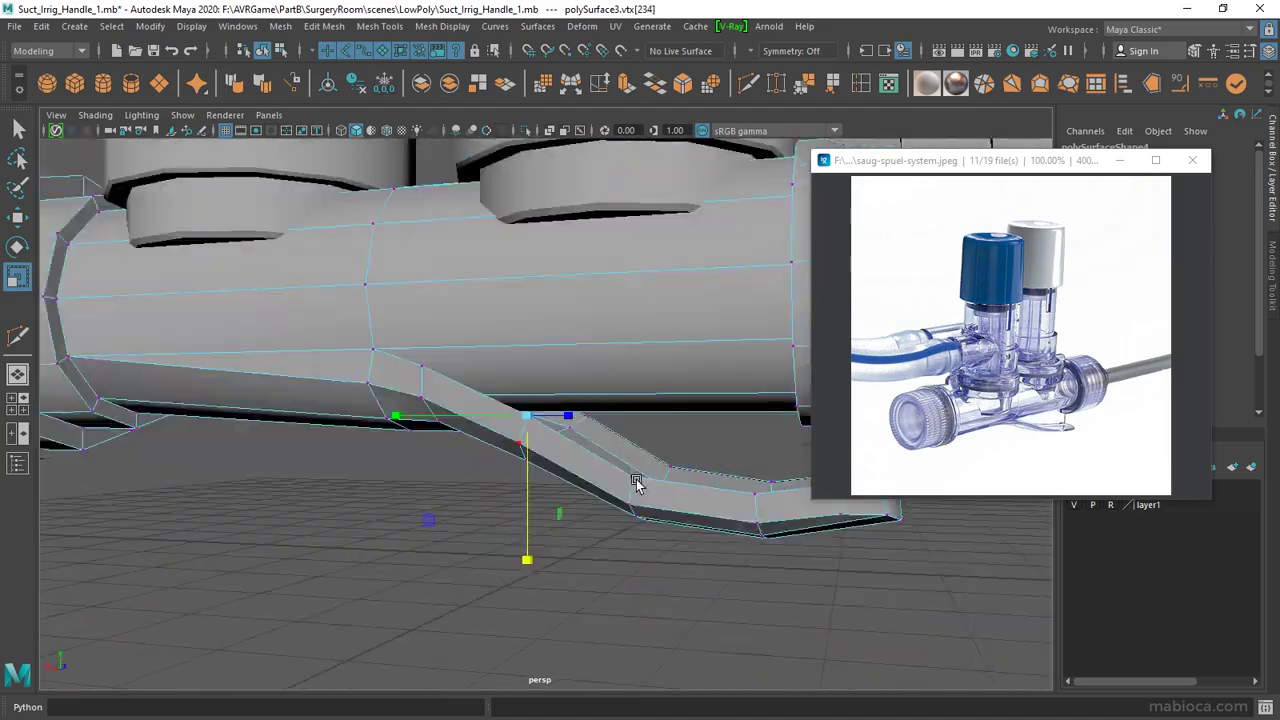
Step: Select several edges along the arm, inspecting it from different angles
left_click_drag(636, 483, 630, 425, "alt")
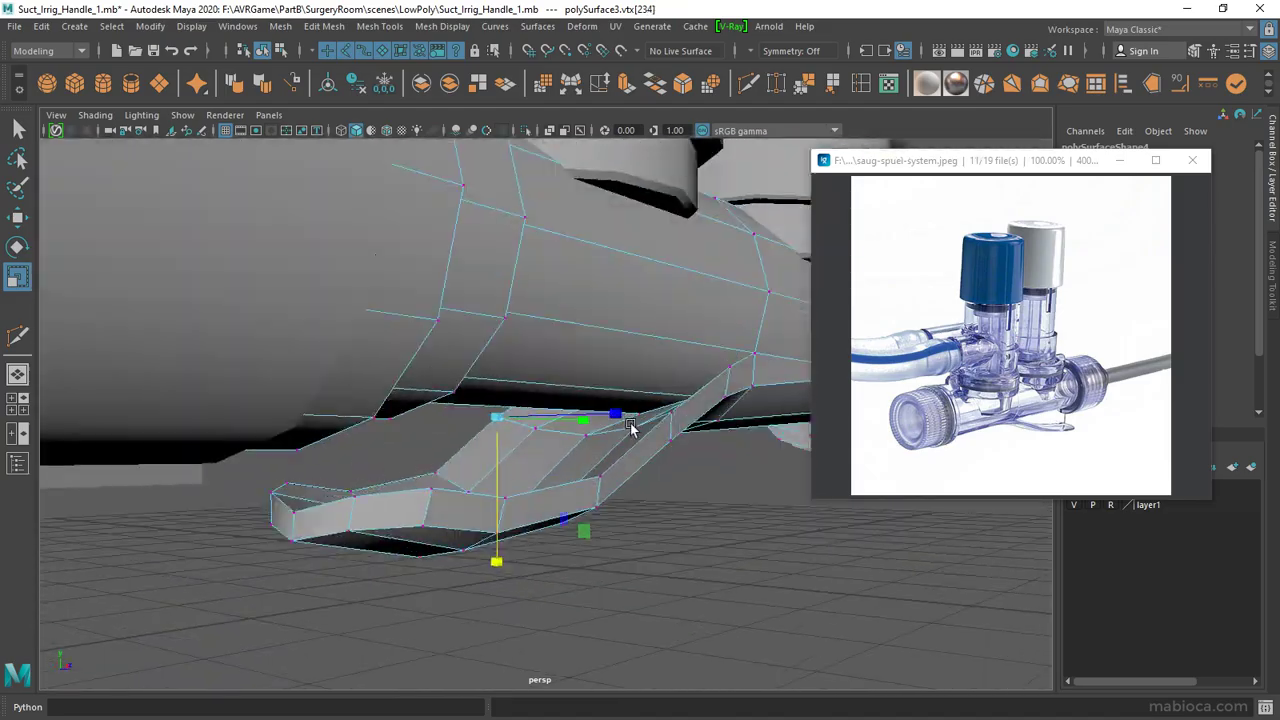
left_click_drag(725, 373, 694, 400, "alt")
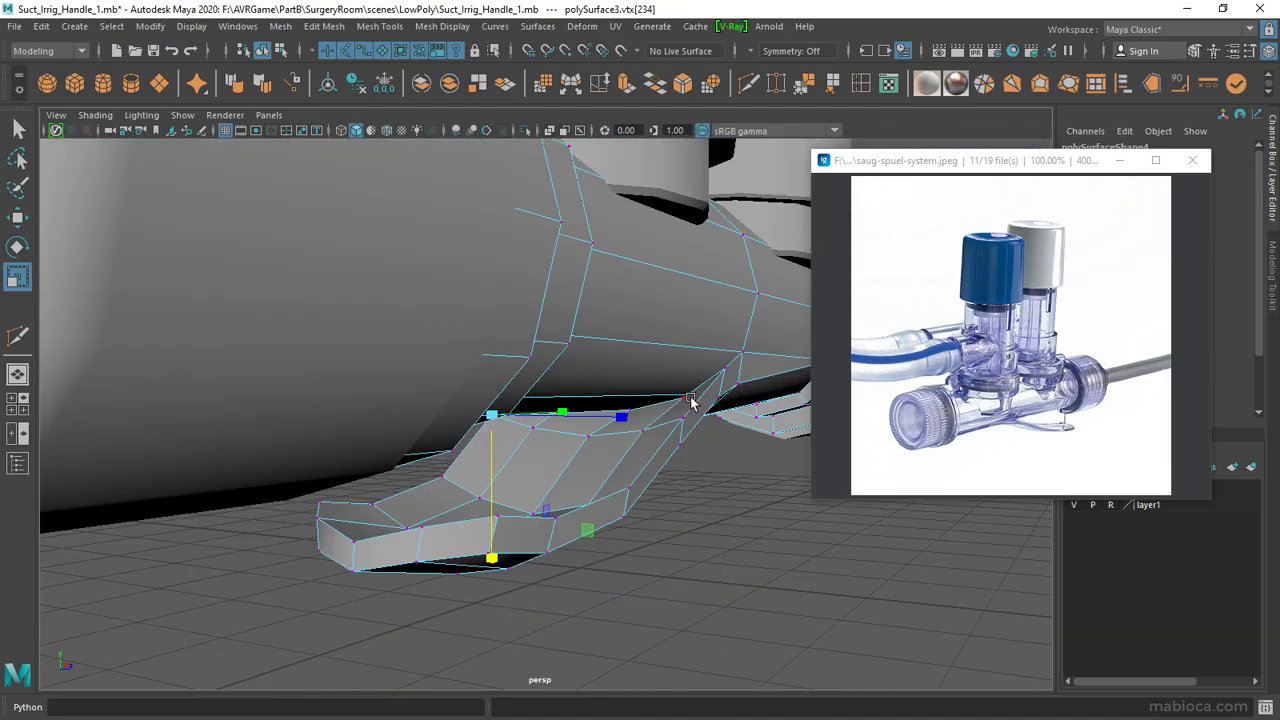
left_click(688, 413)
left_click_drag(530, 522, 717, 541, "alt")
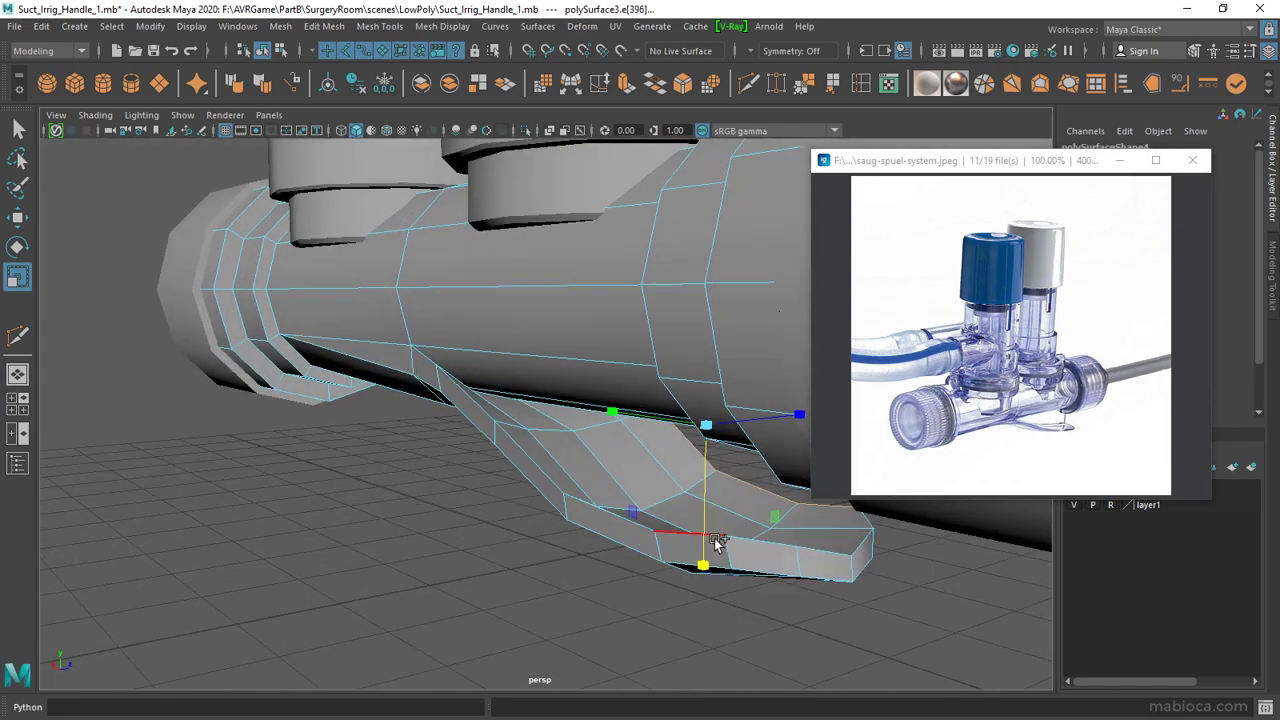
mouse_move(518, 457)
left_mouse_down("alt")
mouse_move(737, 417)
mouse_move(540, 455)
left_mouse_up("alt")
left_click(515, 460)
left_click_drag(648, 468, 616, 505, "alt")
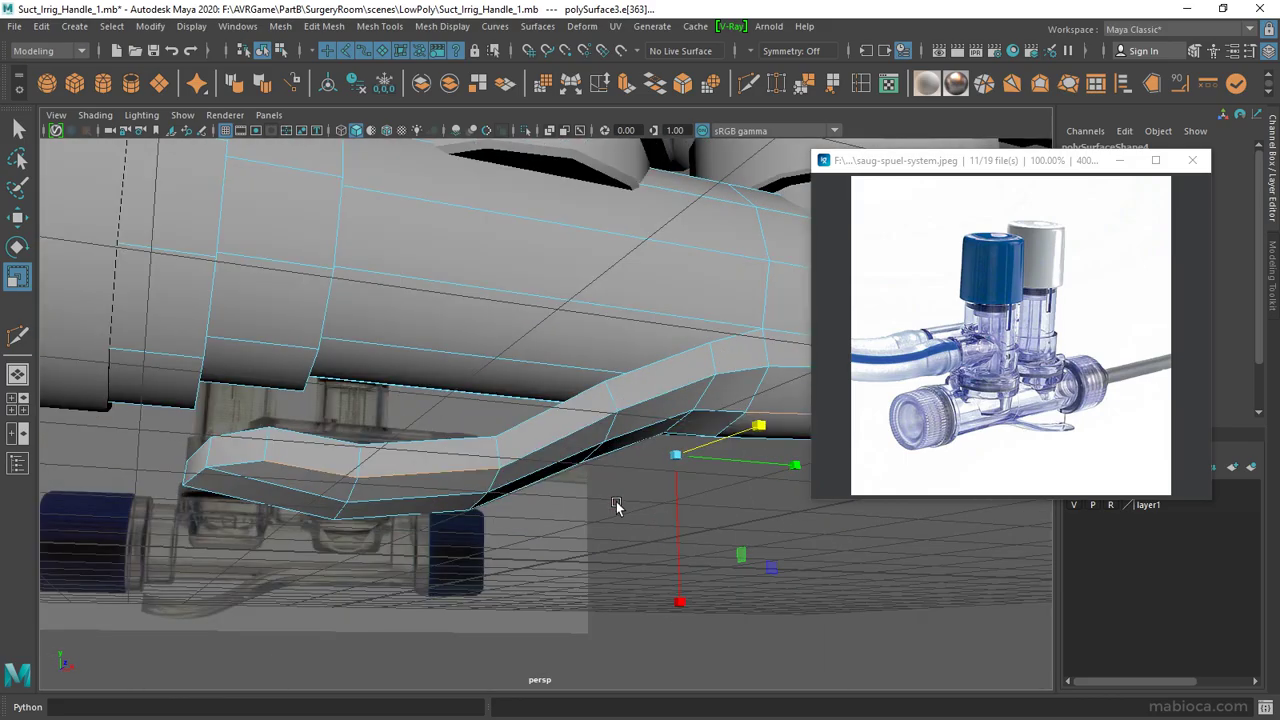
mouse_move(529, 416)
left_mouse_down("alt")
mouse_move(500, 400)
mouse_move(614, 434)
mouse_move(774, 380)
mouse_move(620, 485)
mouse_move(569, 488)
mouse_move(571, 406)
mouse_move(444, 303)
left_mouse_up("alt")
left_click(500, 400)
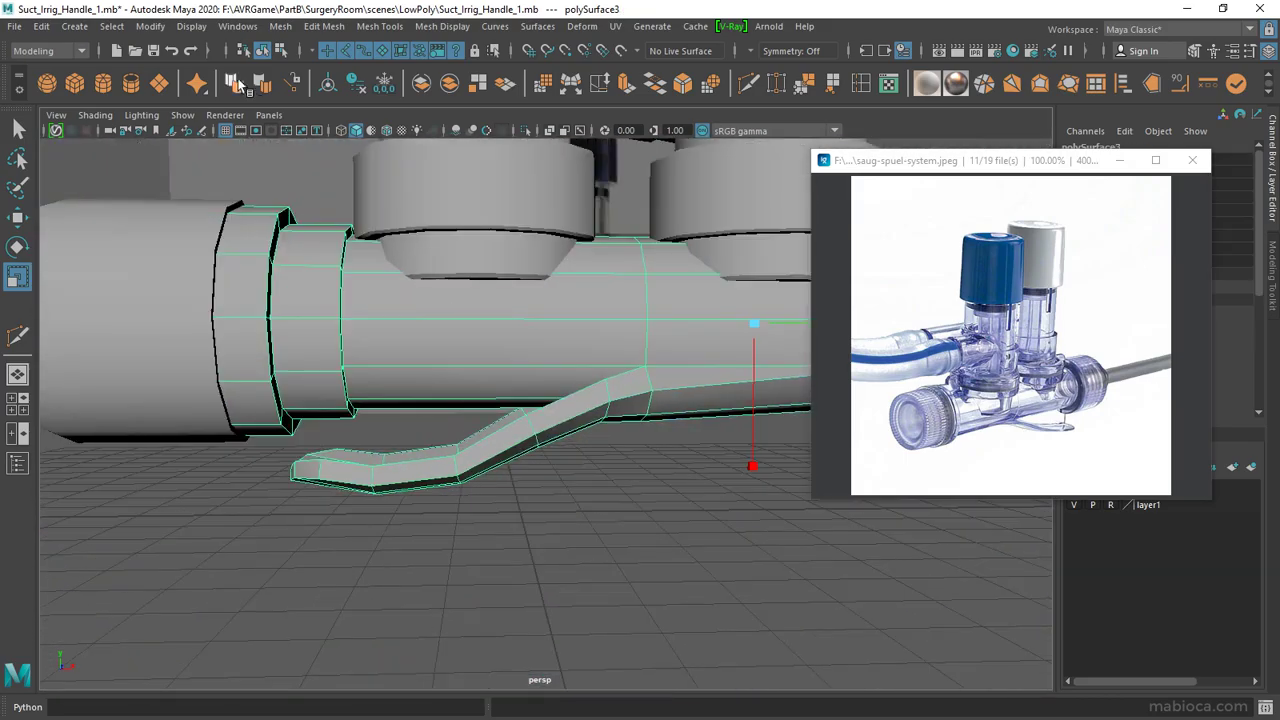
Step: Apply Soften/Harden Edges to the handle mesh and select the two vertices at the arm's tip
right_click_drag(444, 303, 626, 330, "shift")
left_click(620, 334)
mouse_move(626, 334)
left_mouse_down("alt")
mouse_move(642, 555)
mouse_move(352, 431)
mouse_move(763, 420)
mouse_move(777, 501)
mouse_move(1022, 542)
mouse_move(603, 440)
mouse_move(453, 470)
mouse_move(466, 283)
left_mouse_up("alt")
left_click(453, 470)
left_click(476, 460)
left_click(480, 404)
mouse_move(480, 404)
left_mouse_down("alt")
mouse_move(400, 391)
mouse_move(400, 424)
left_mouse_up("alt")
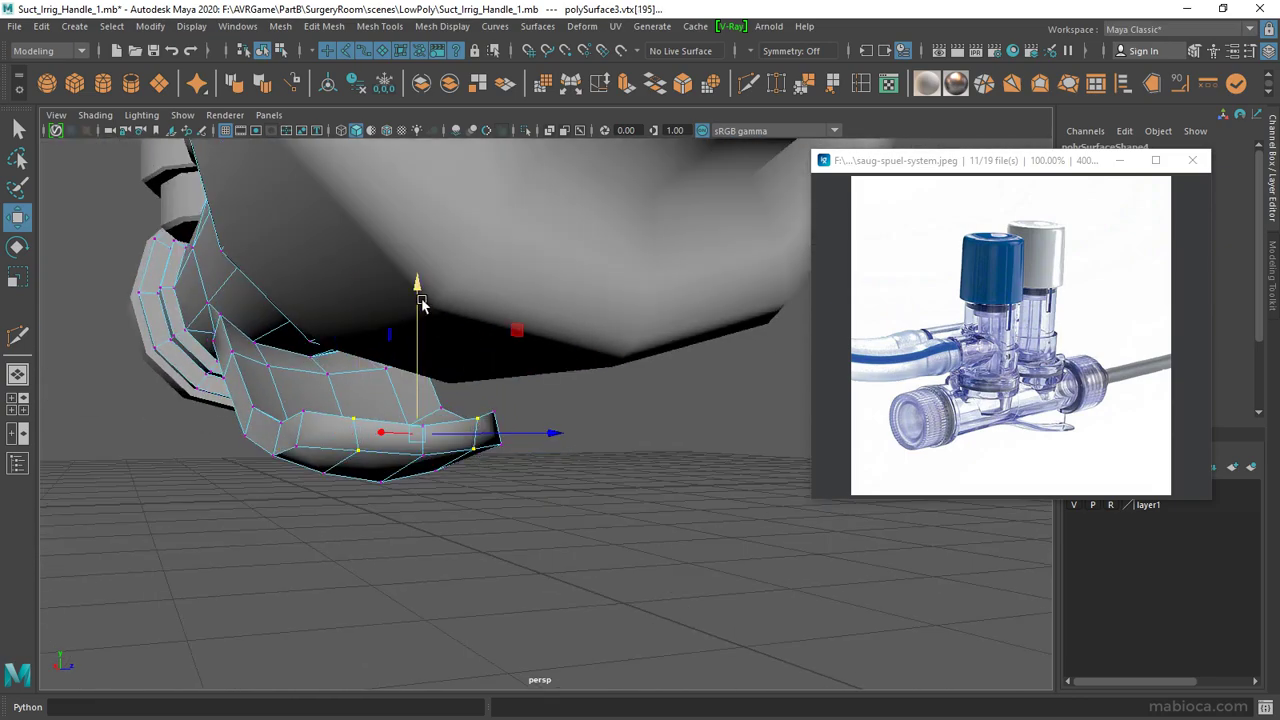
Step: Select the arm's other tip vertex and frame it in the front and perspective views
right_click_drag(466, 263, 428, 400)
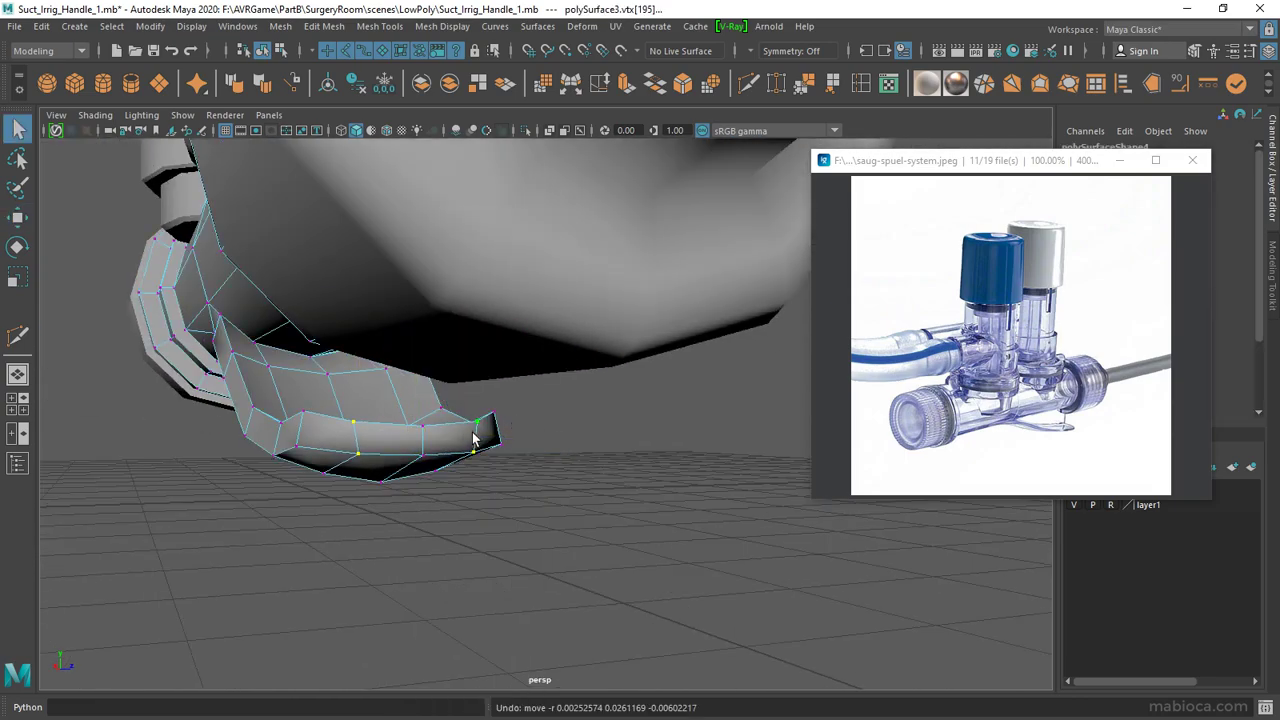
left_click(473, 438)
key("w")
left_click_drag(473, 438, 413, 405, "alt")
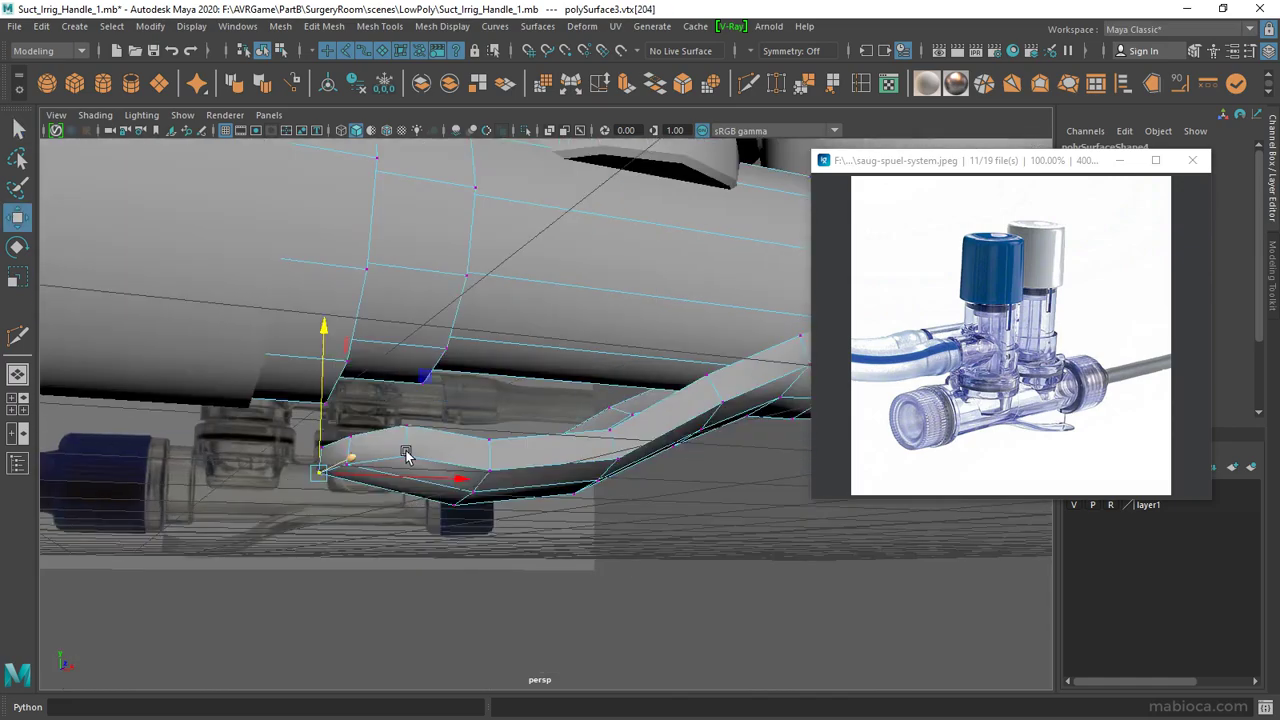
left_click_drag(410, 318, 619, 479, "alt")
mouse_move(619, 479)
right_mouse_down("alt")
mouse_move(316, 400)
mouse_move(629, 461)
right_mouse_up("alt")
key("space")
key("space")
right_click_drag(592, 270, 560, 262)
left_click_drag(640, 212, 610, 348)
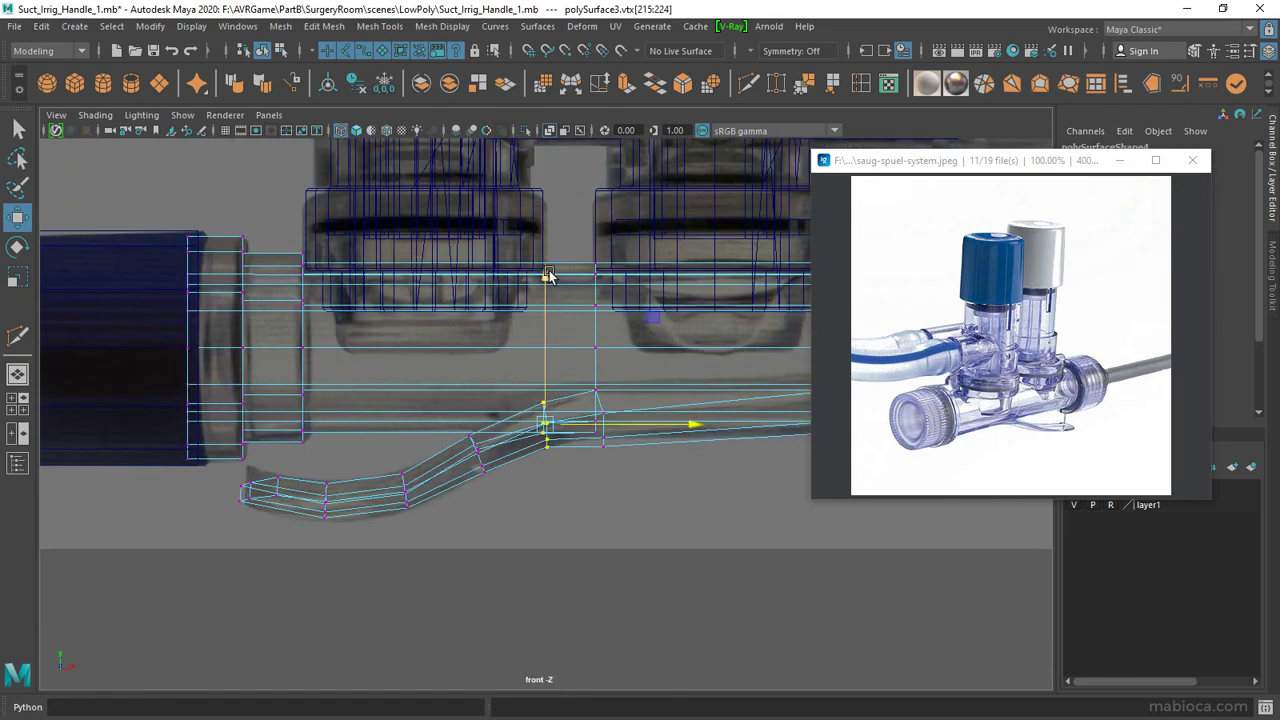
key("space")
key("space")
key("f")
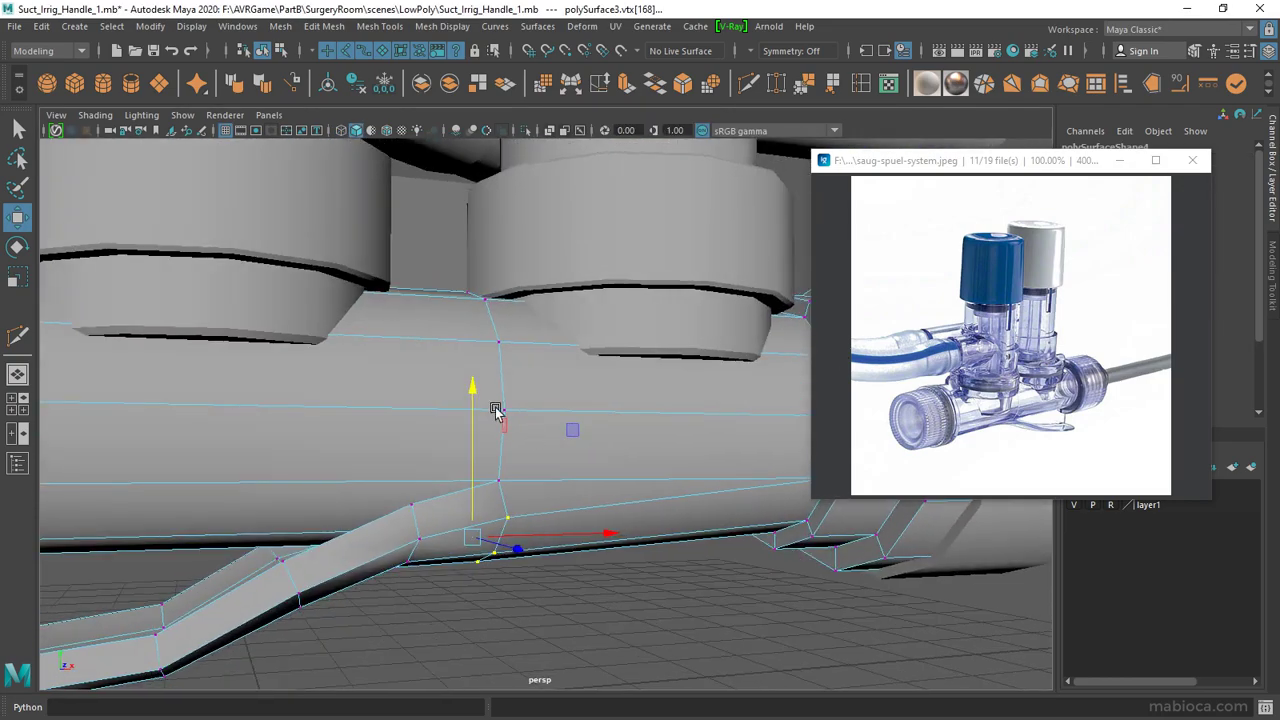
scroll(610, 513, "up", 3)
Step: Inspect the curved tube from several views and pick a single vertex on it
mouse_move(610, 513)
left_mouse_down("alt")
mouse_move(428, 505)
mouse_move(520, 574)
mouse_move(643, 580)
mouse_move(609, 394)
left_mouse_up("alt")
left_click_drag(585, 330, 635, 560)
key("space")
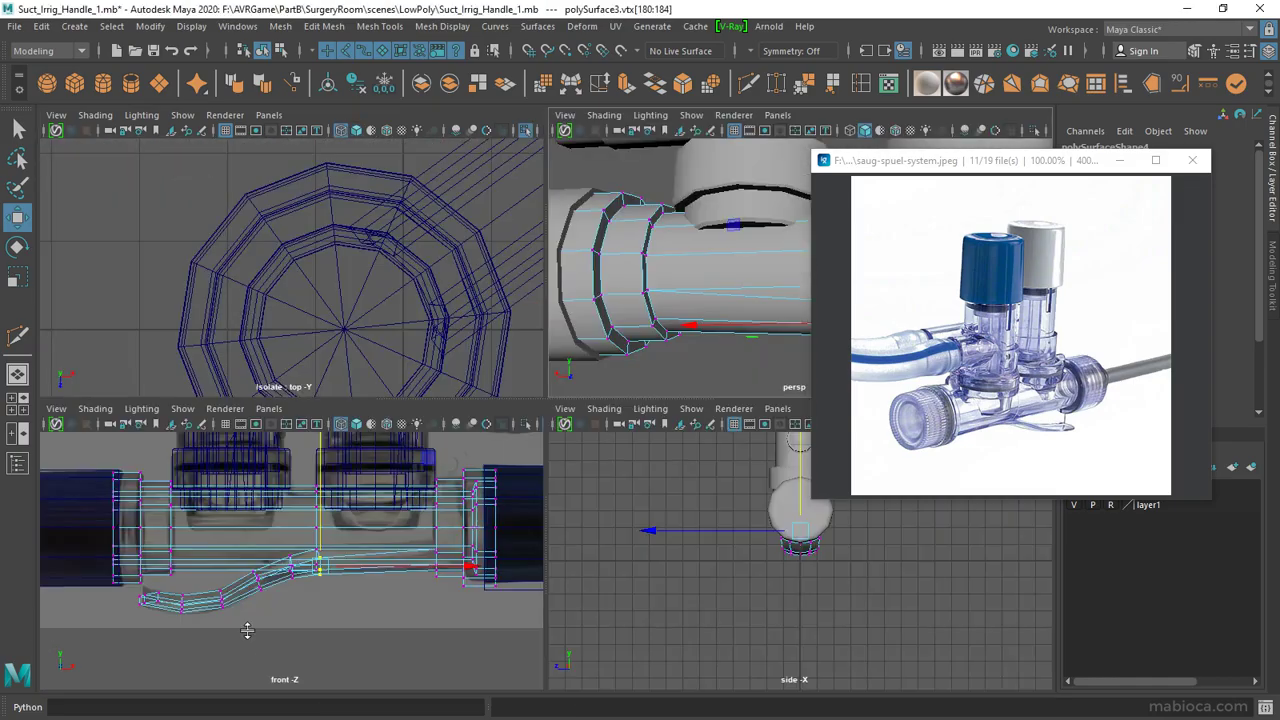
key("space")
scroll(420, 506, "up", 5)
scroll(380, 290, "up", 2)
key("space")
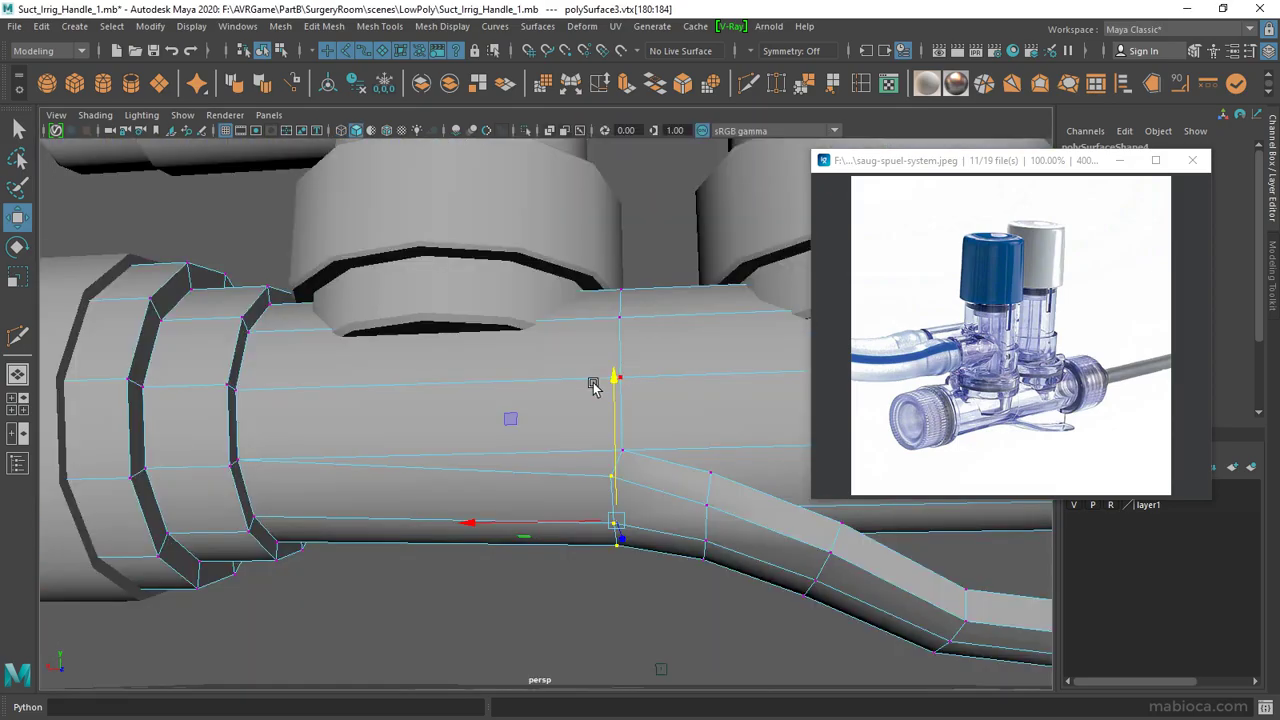
mouse_move(600, 420)
left_mouse_down("alt")
mouse_move(560, 529)
mouse_move(563, 580)
mouse_move(754, 446)
mouse_move(409, 523)
mouse_move(517, 453)
left_mouse_up("alt")
left_click(486, 386)
left_click_drag(486, 386, 418, 401, "alt")
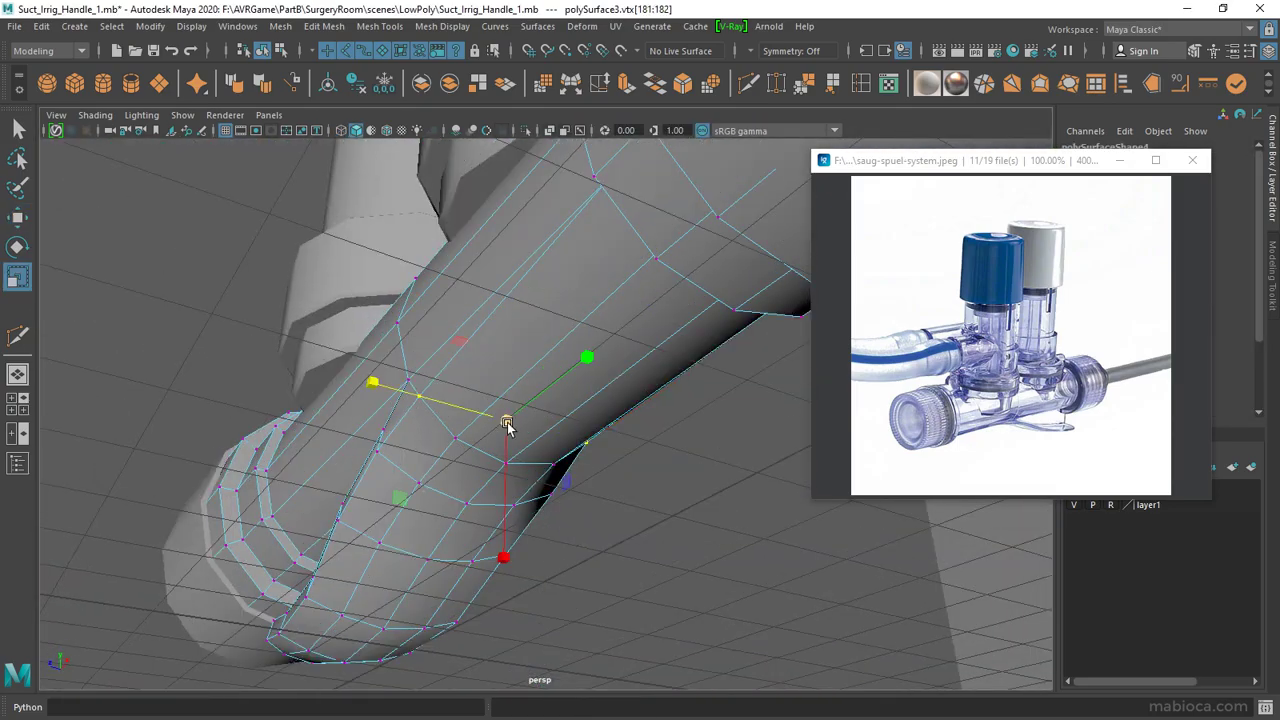
mouse_move(507, 424)
left_mouse_down("alt")
mouse_move(680, 486)
mouse_move(704, 460)
left_mouse_up("alt")
Step: Select columns of tube vertices and move them to match the reference's curve
key("F8")
mouse_move(603, 444)
left_mouse_down("alt")
mouse_move(728, 587)
mouse_move(545, 613)
mouse_move(680, 605)
mouse_move(595, 596)
left_mouse_up("alt")
right_click_drag(489, 263, 489, 306)
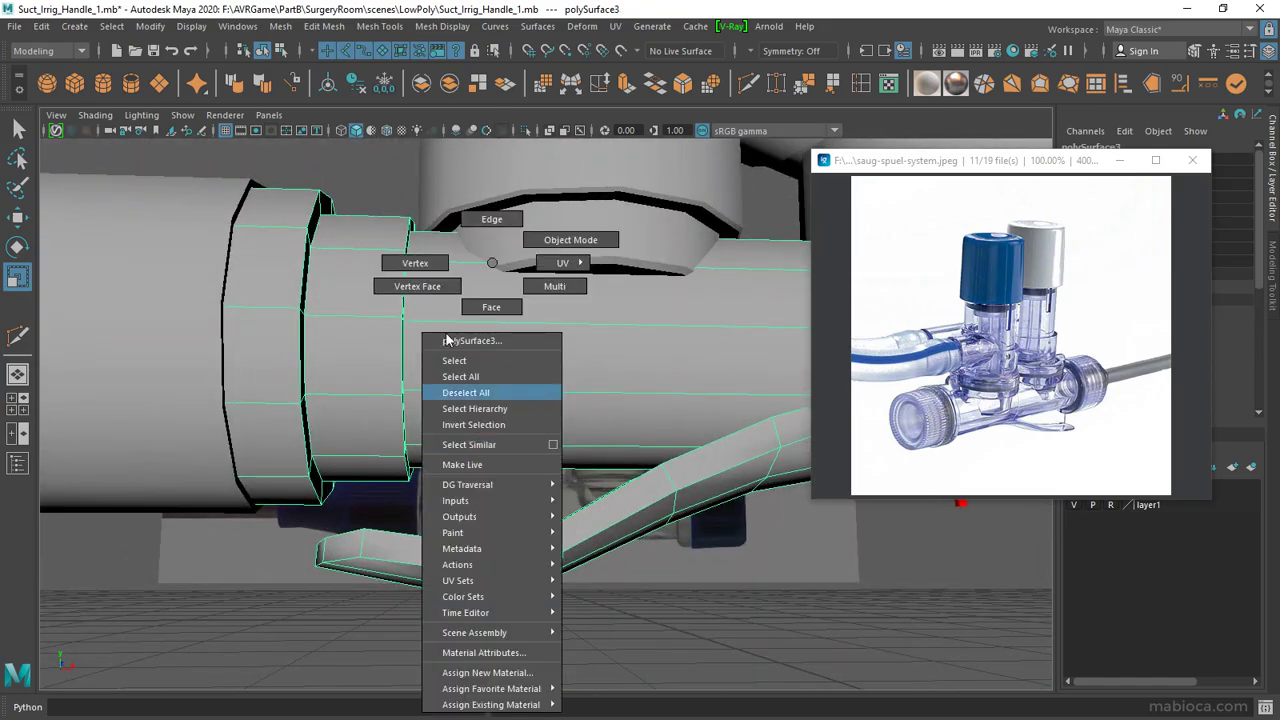
left_click_drag(489, 306, 467, 390, "alt")
key("F9")
mouse_move(494, 507)
left_mouse_down("alt")
mouse_move(425, 622)
mouse_move(546, 526)
mouse_move(717, 565)
mouse_move(641, 485)
mouse_move(665, 560)
mouse_move(602, 498)
left_mouse_up("alt")
key("F8")
key("space")
key("space")
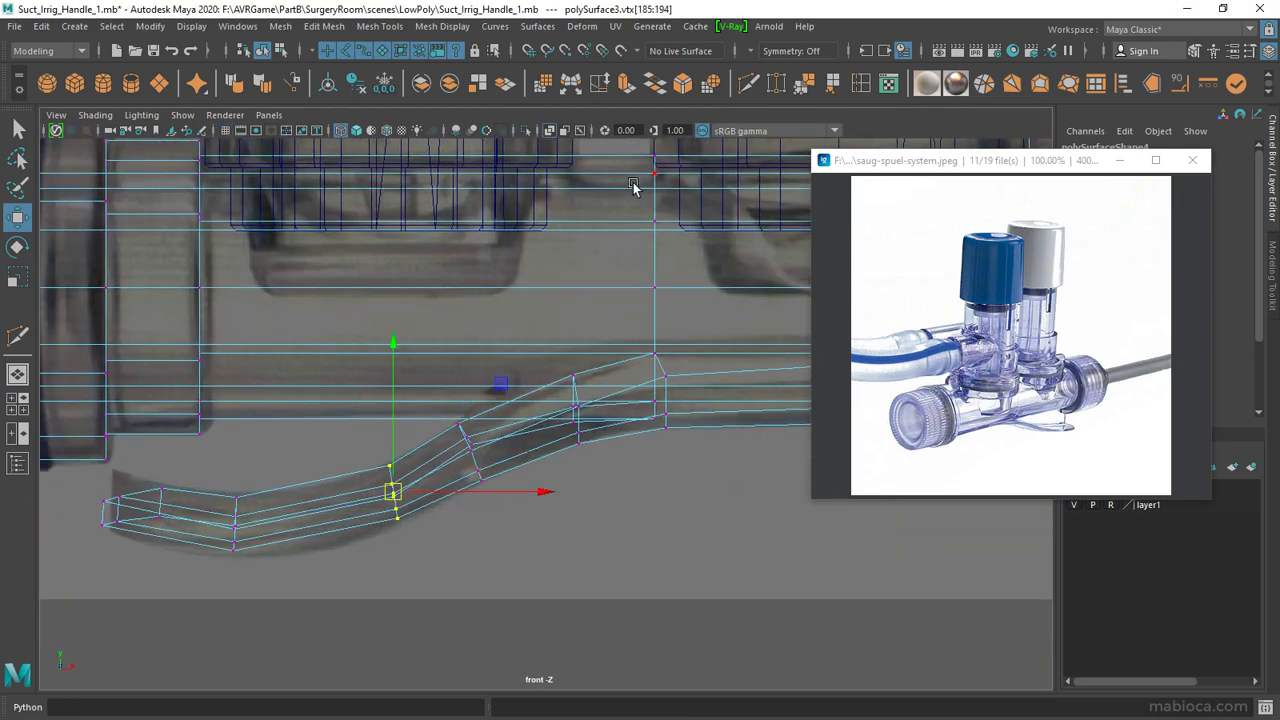
left_click(313, 517)
key("w")
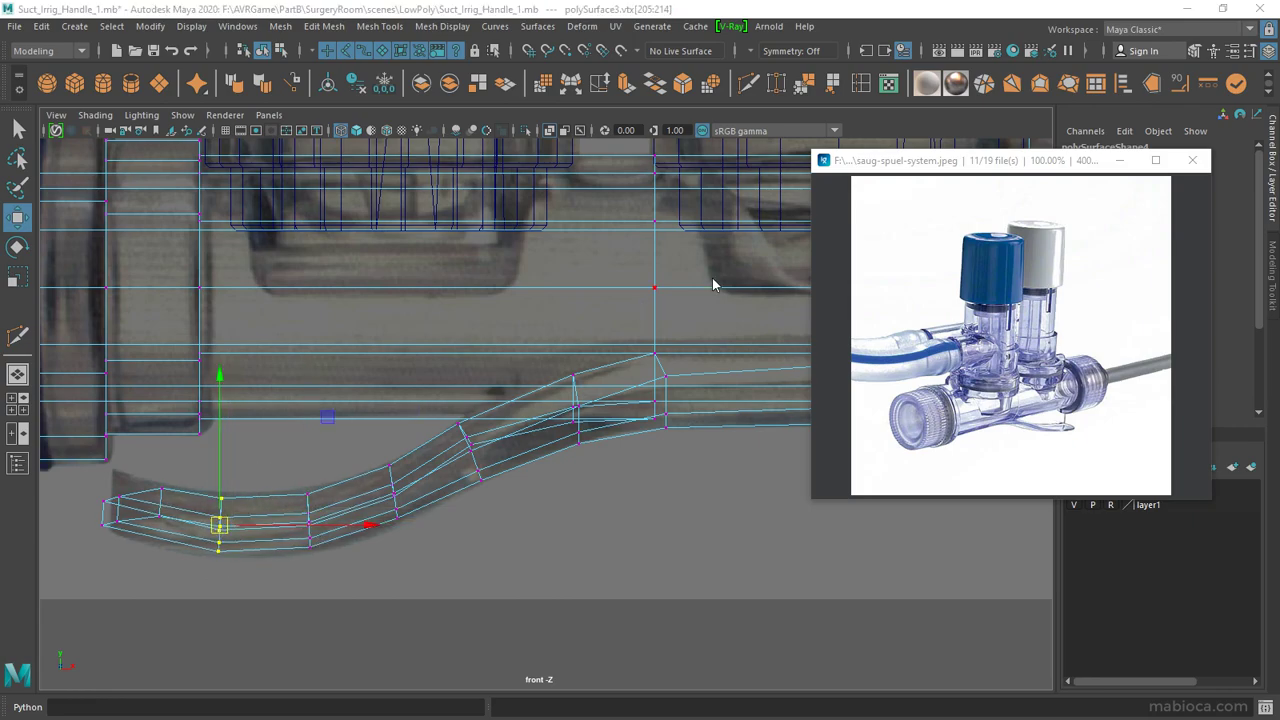
key("space")
key("space")
mouse_move(729, 591)
left_mouse_down("alt")
mouse_move(678, 526)
mouse_move(420, 520)
left_mouse_up("alt")
Step: Extrude the front cylinder's inner hole edge ring outward into a tube
left_click(384, 518)
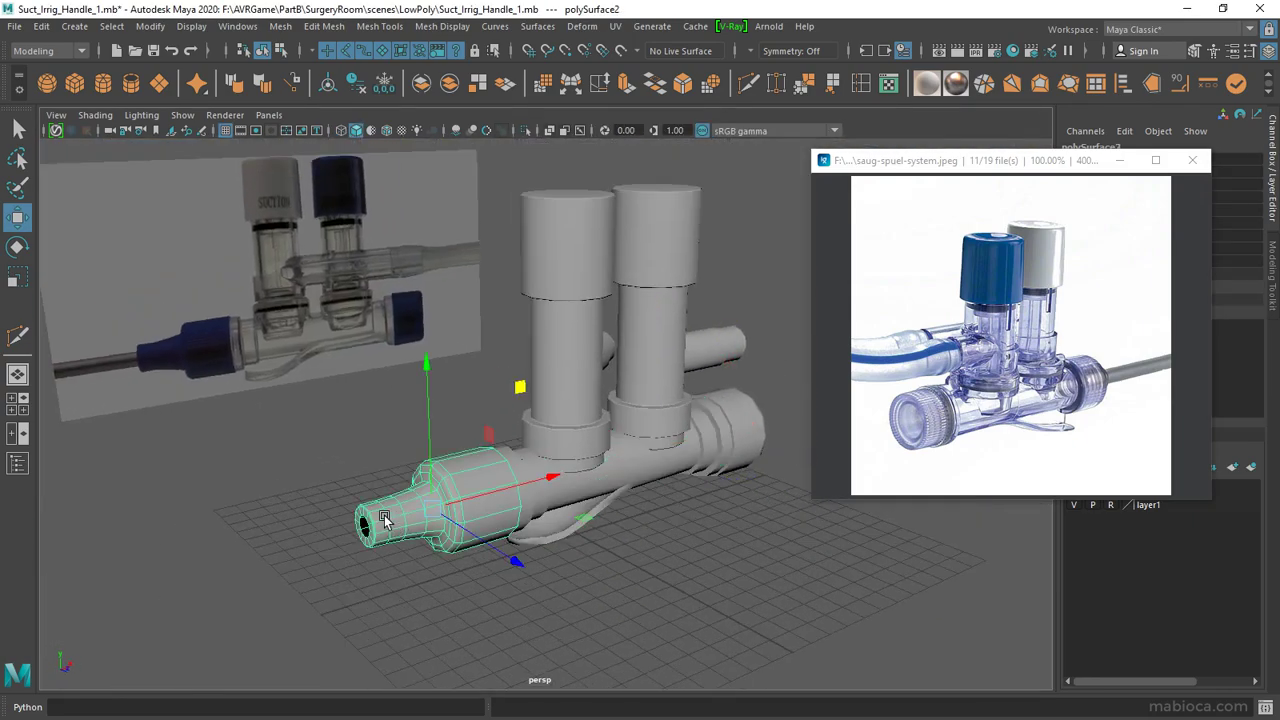
scroll(384, 518, "up", 5)
right_click_drag(654, 260, 480, 200)
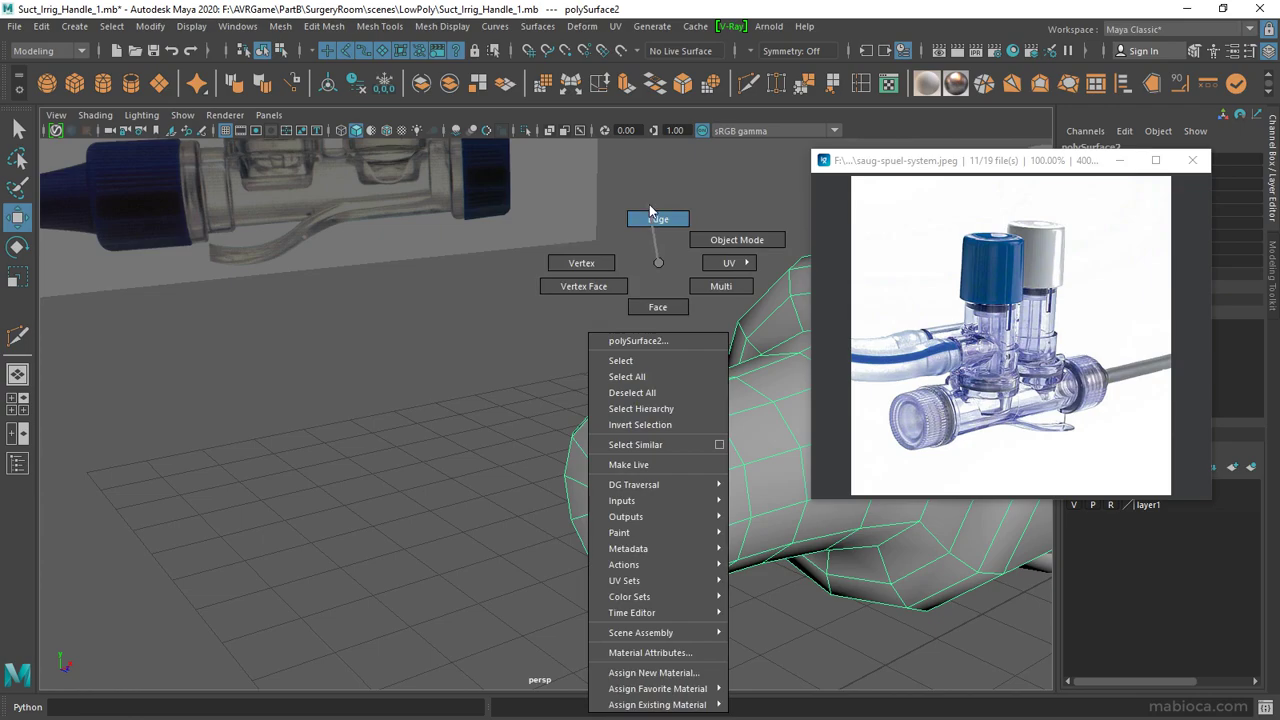
left_click(625, 83)
left_click_drag(531, 543, 597, 491)
Step: Select the ring of new tube faces and extract them into a separate object
right_click_drag(557, 300, 543, 409)
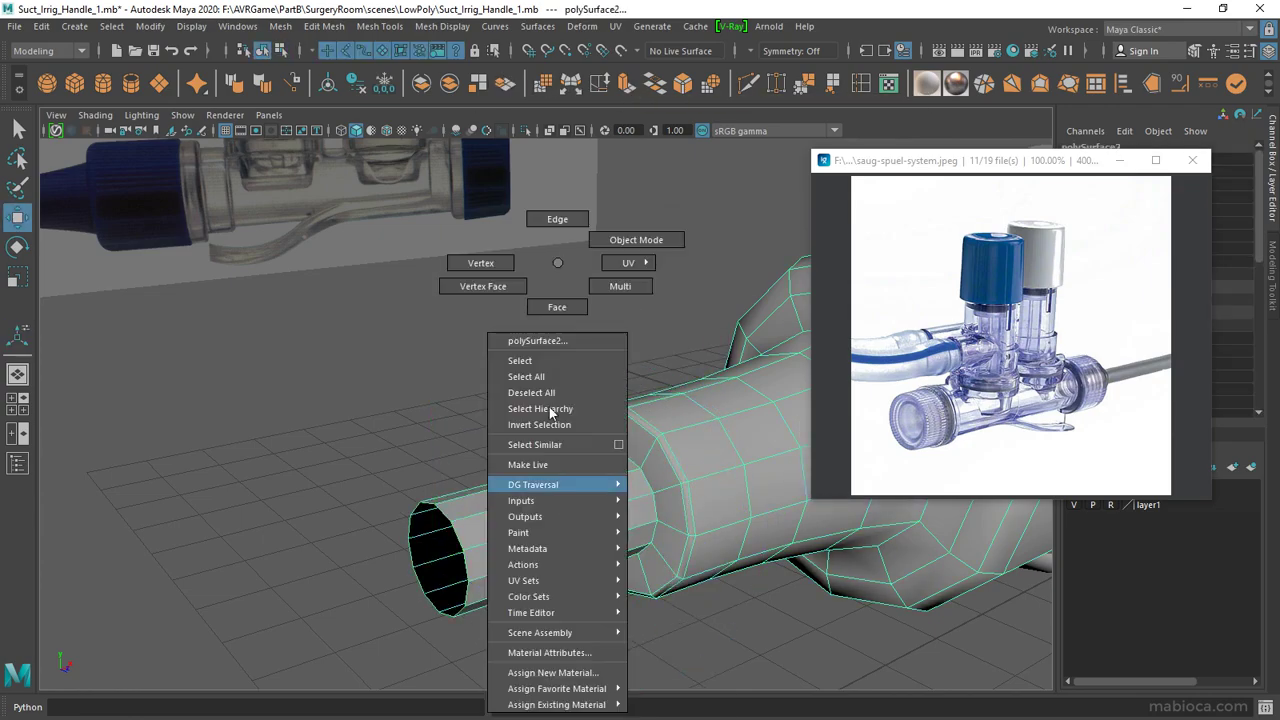
left_click(550, 510)
double_click(567, 551)
left_click(481, 85)
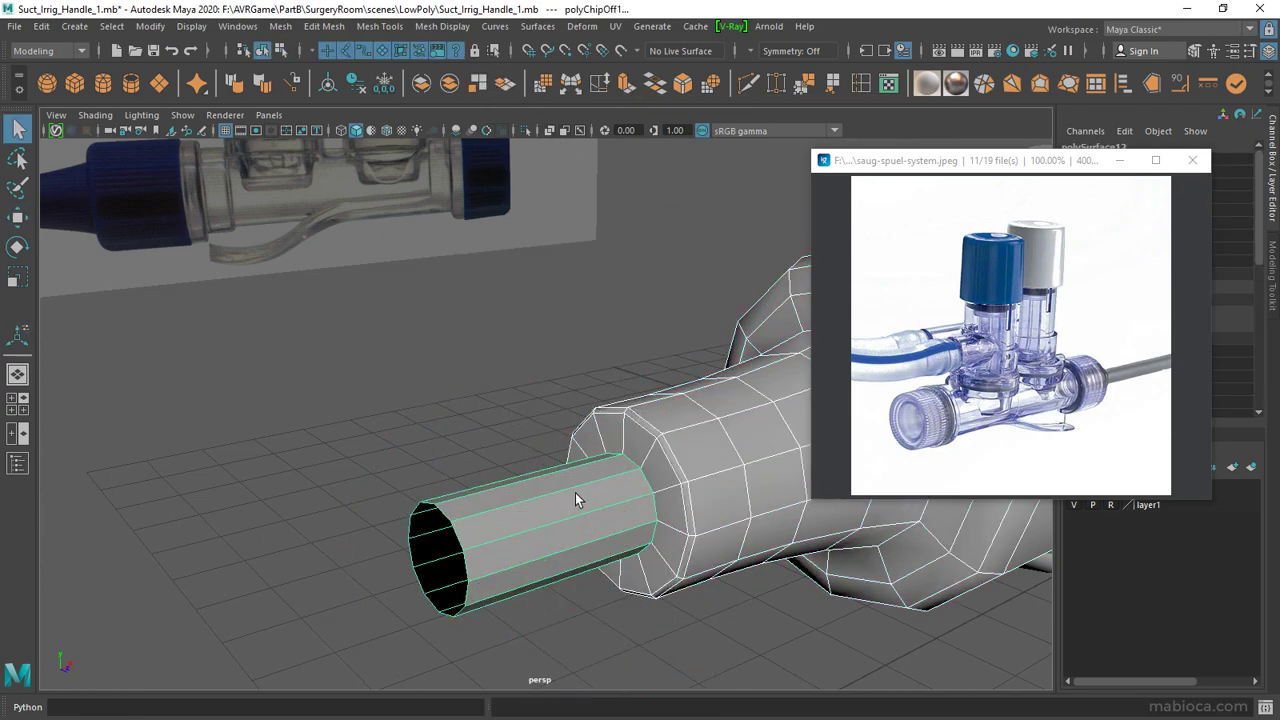
left_click(575, 492)
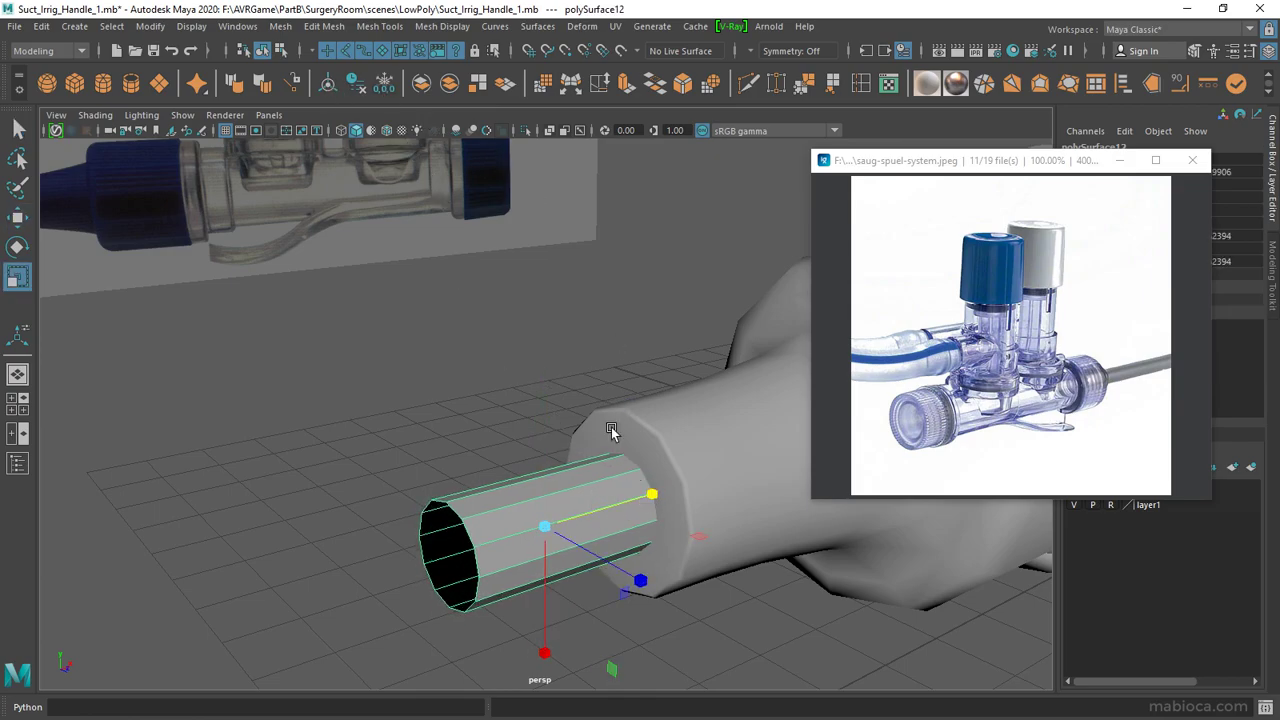
Step: Select the tube's end vertices and stretch the probe far to the left
left_click_drag(612, 430, 385, 548)
right_click_drag(349, 263, 266, 263)
left_click_drag(335, 370, 365, 435)
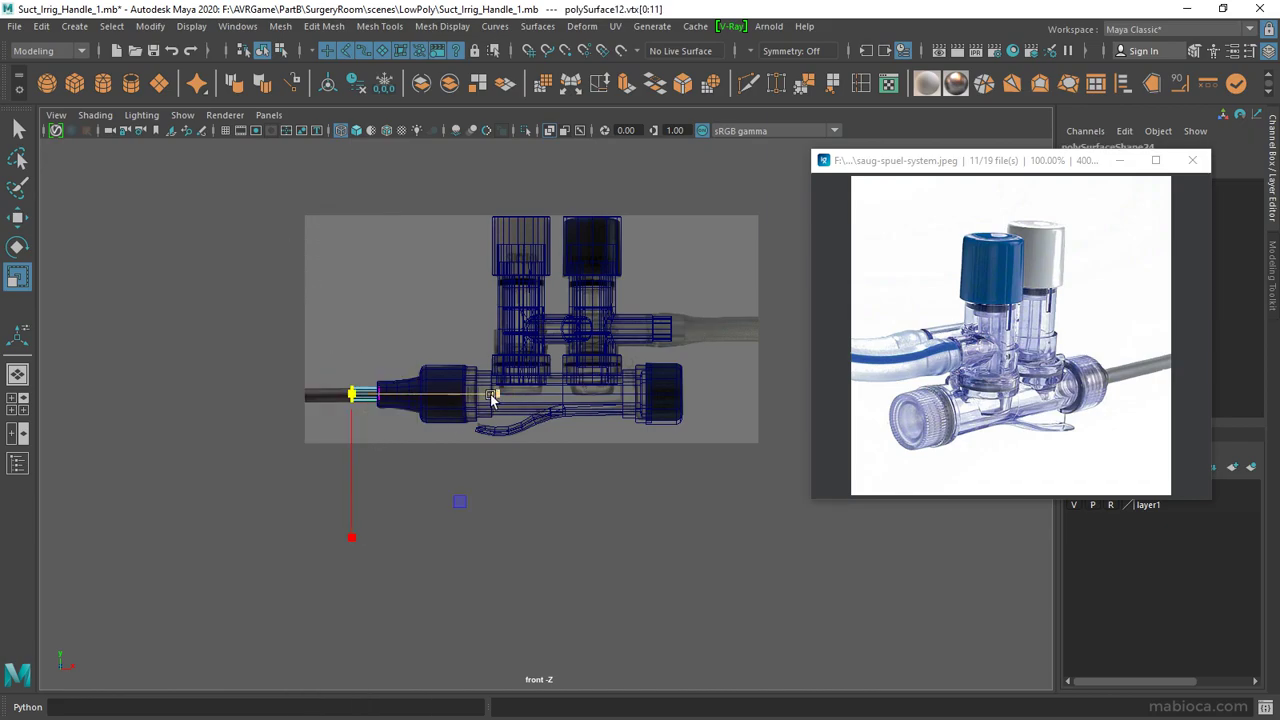
left_click(445, 215)
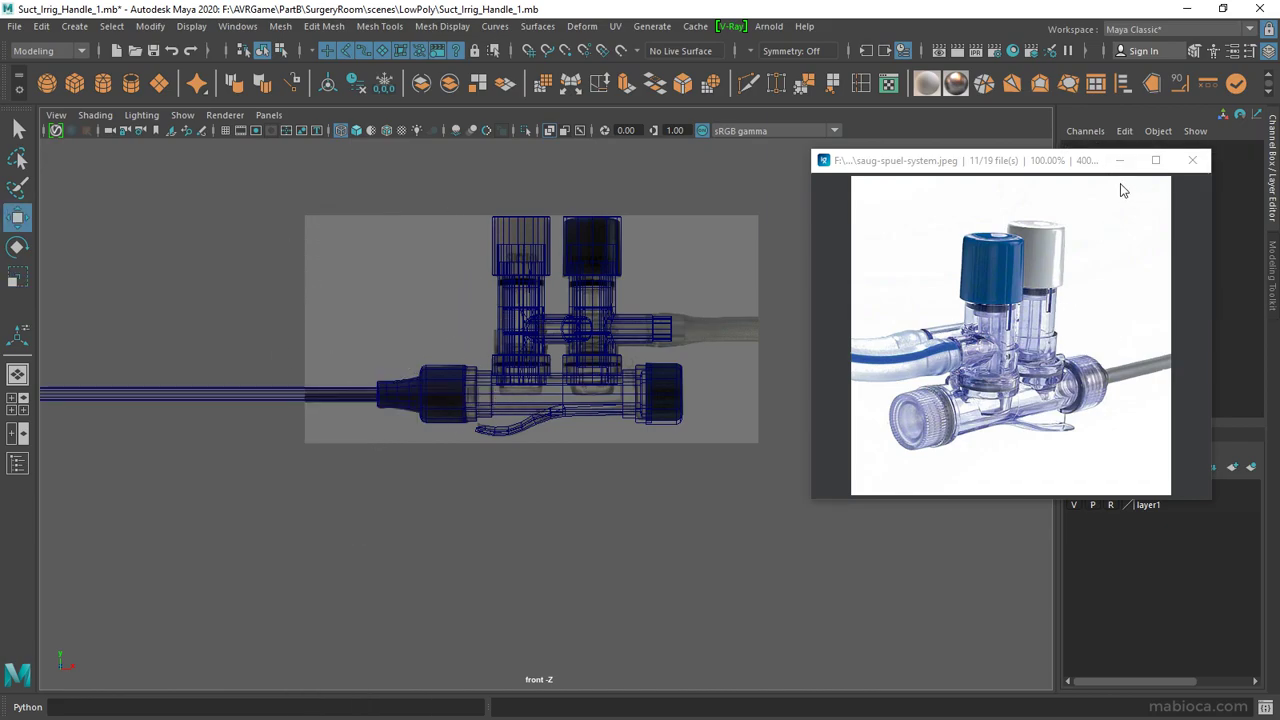
left_click(1077, 490)
Step: Hide layer2 and load the new probe-with-tubing photo into the front image plane, darkening its Color Gain
left_click(1073, 488)
left_click(735, 275)
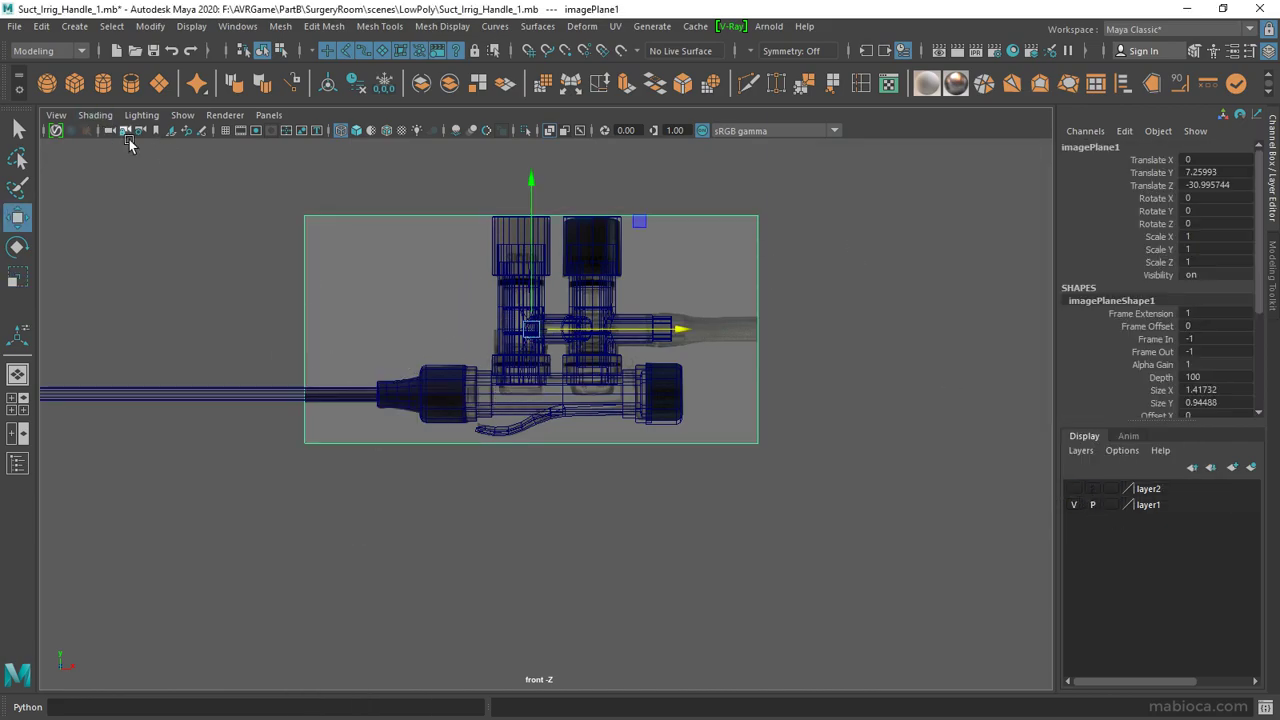
left_click(184, 132)
left_click(1048, 449)
left_click(1183, 489)
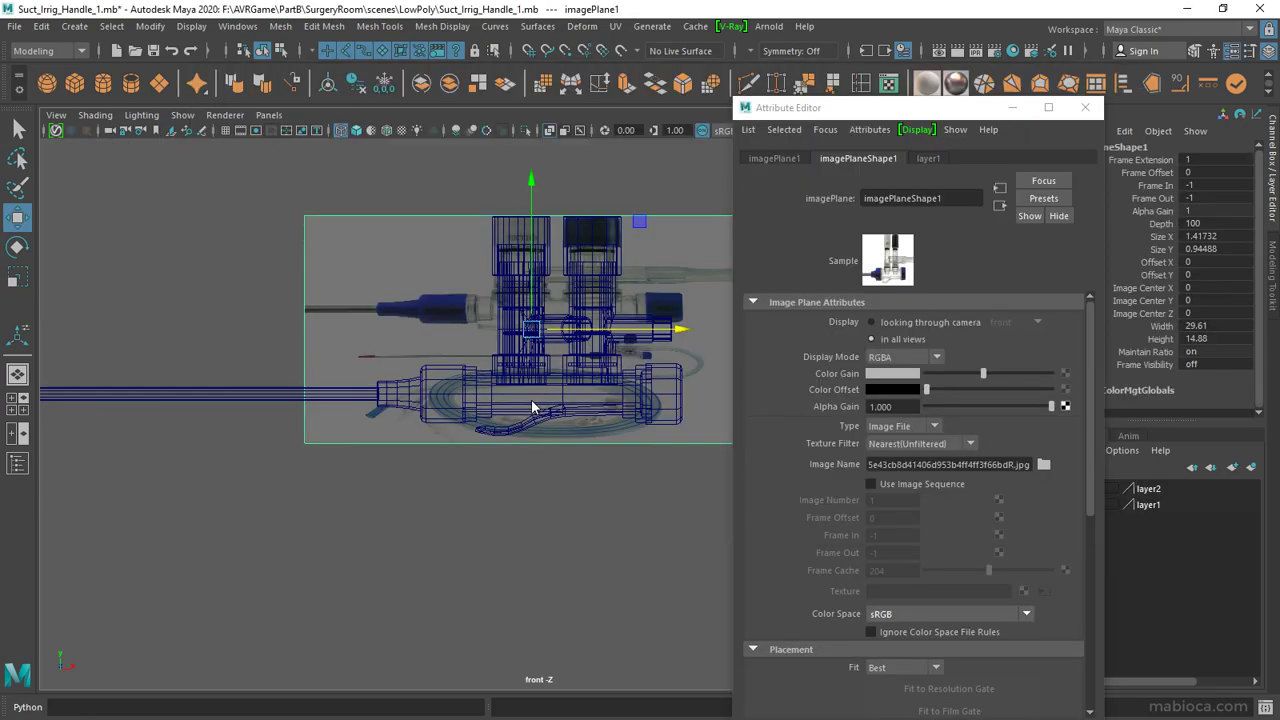
key("Delete")
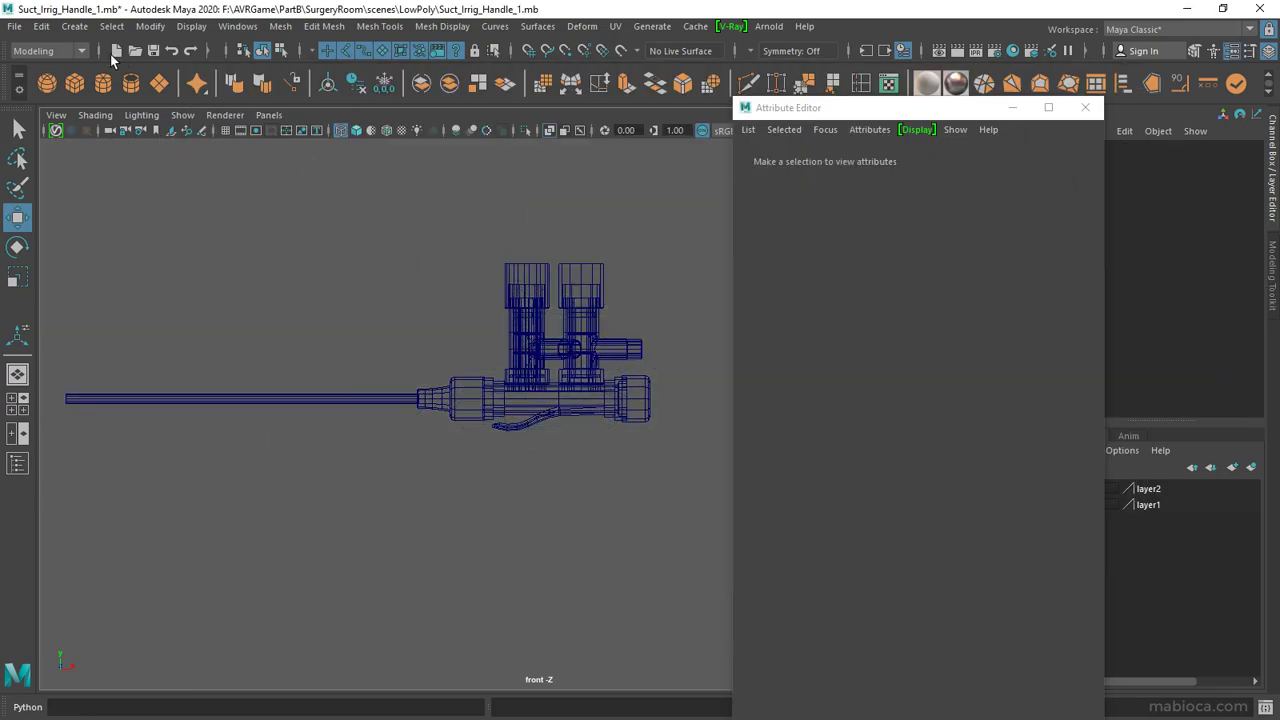
left_click(172, 134)
double_click(440, 190)
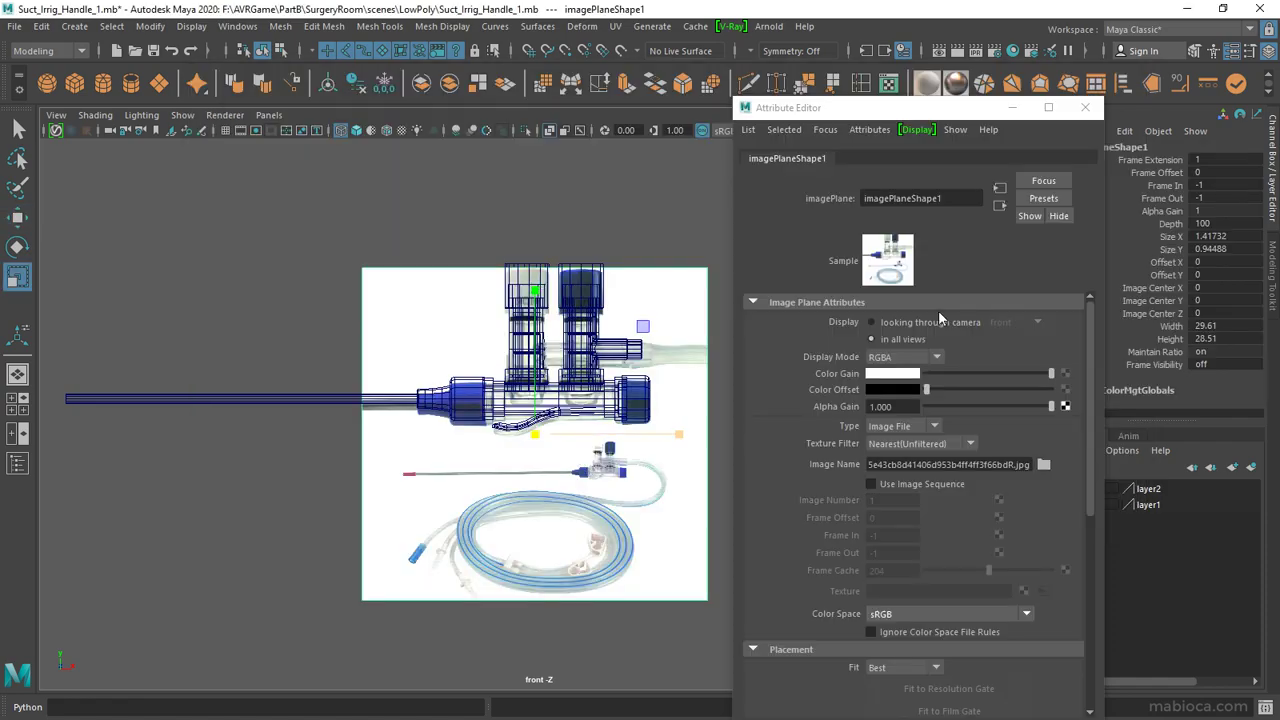
left_click_drag(1051, 374, 978, 385)
Step: Scale the image plane to 4.237 and move it so the photo lines up with the handle
left_click_drag(532, 436, 763, 464)
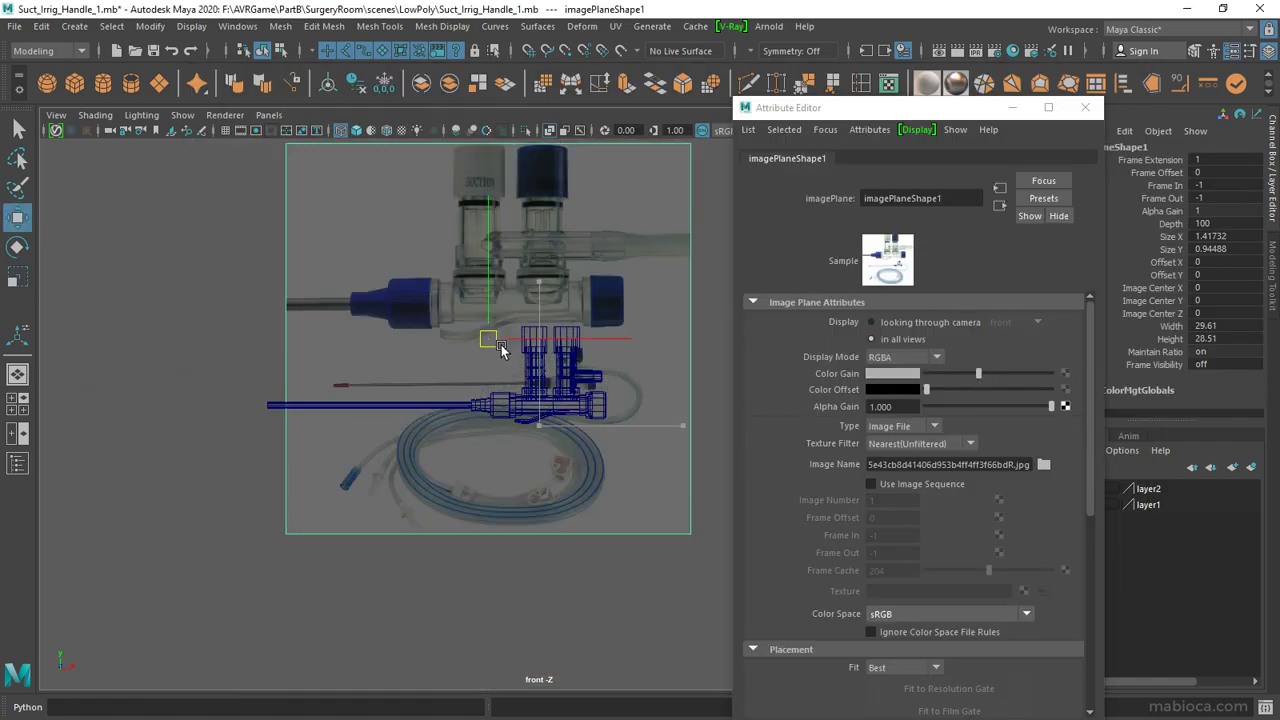
scroll(506, 400, "down", 3)
left_click_drag(506, 400, 865, 409)
key("w")
left_click_drag(465, 357, 366, 300)
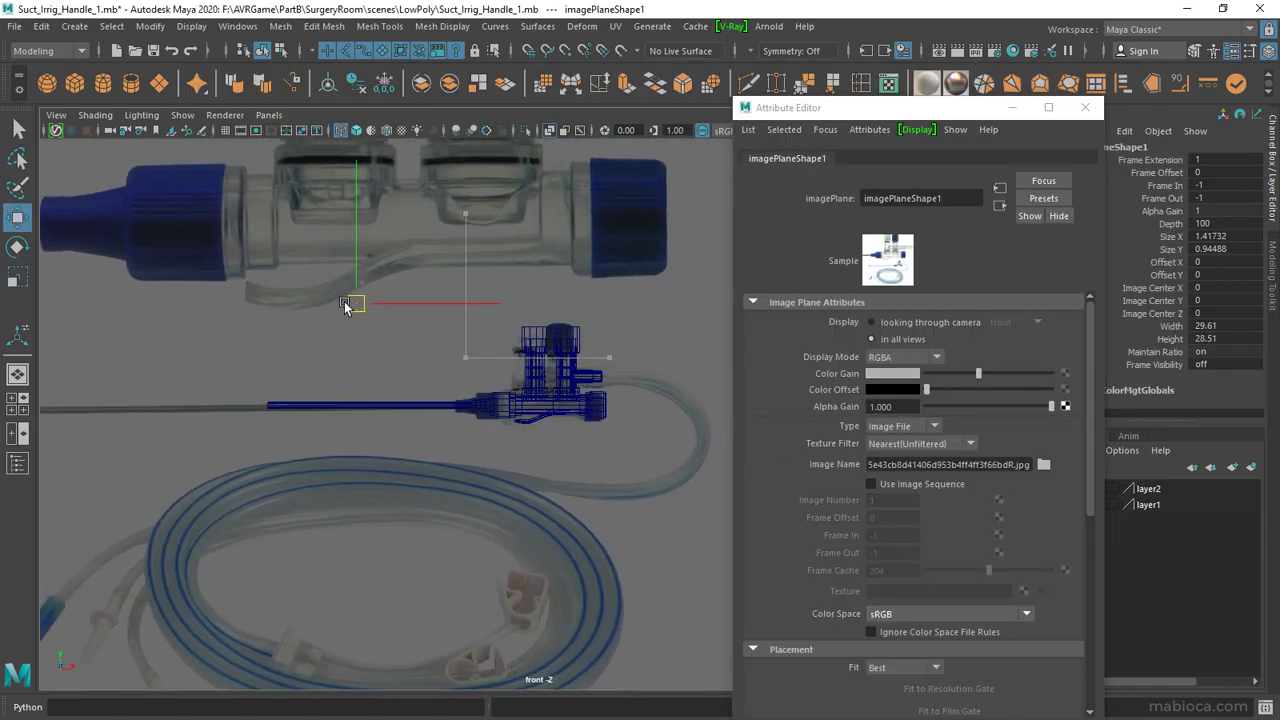
scroll(560, 400, "up", 3)
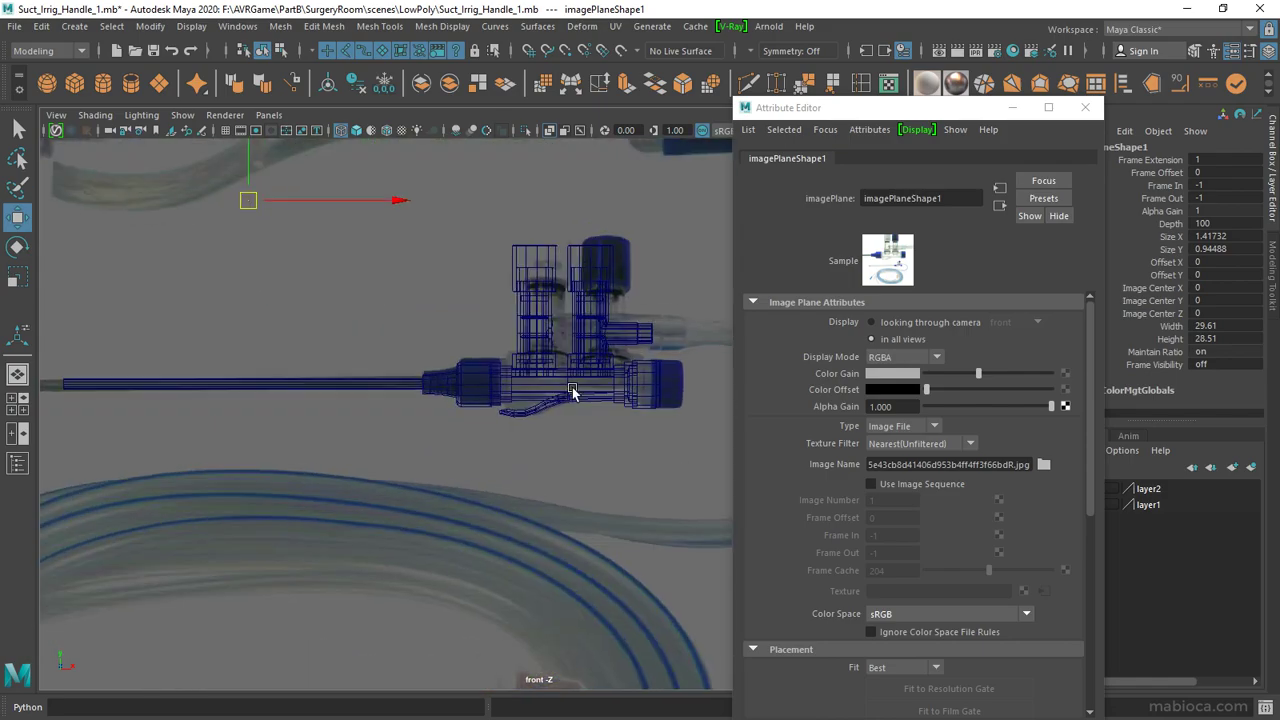
scroll(560, 400, "up", 1)
left_click_drag(512, 388, 457, 329)
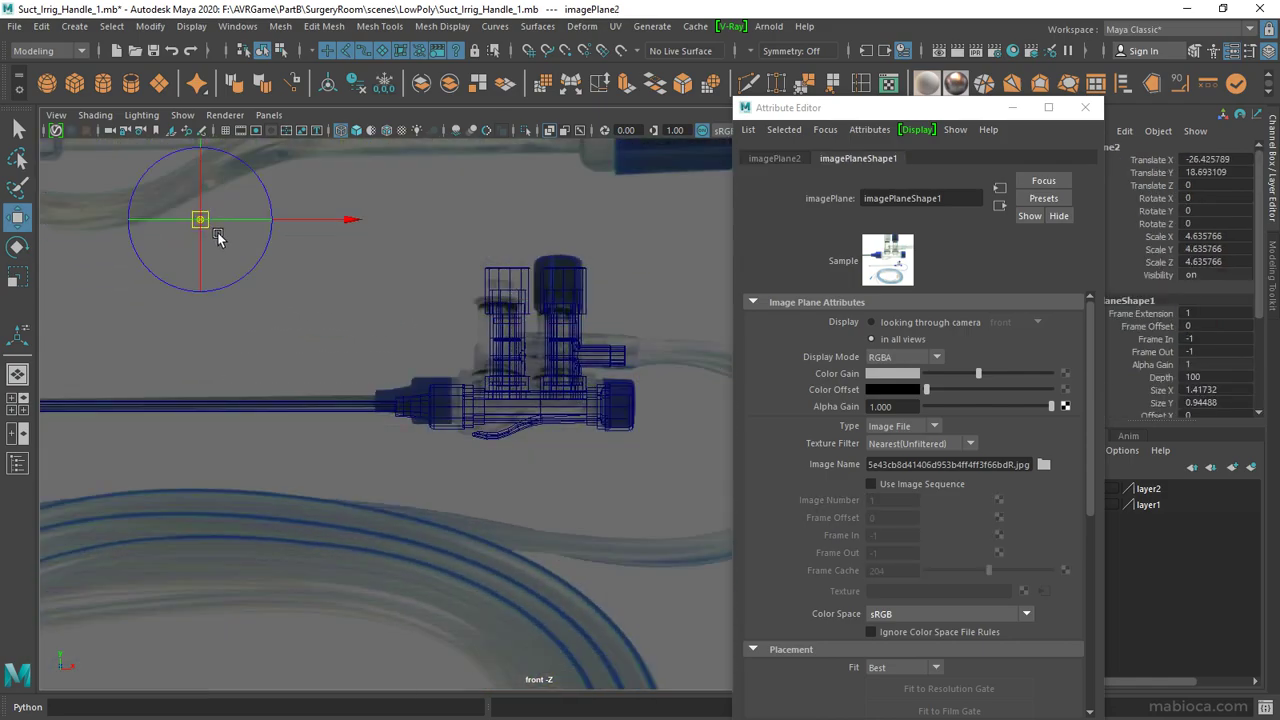
mouse_move(540, 375)
left_mouse_down()
mouse_move(430, 363)
mouse_move(450, 370)
left_mouse_up()
key("w")
middle_click_drag(300, 360, 824, 352, "alt")
Step: Zoom in on the probe tube's left end and bring up its component selection modes
right_click_drag(580, 265, 510, 263)
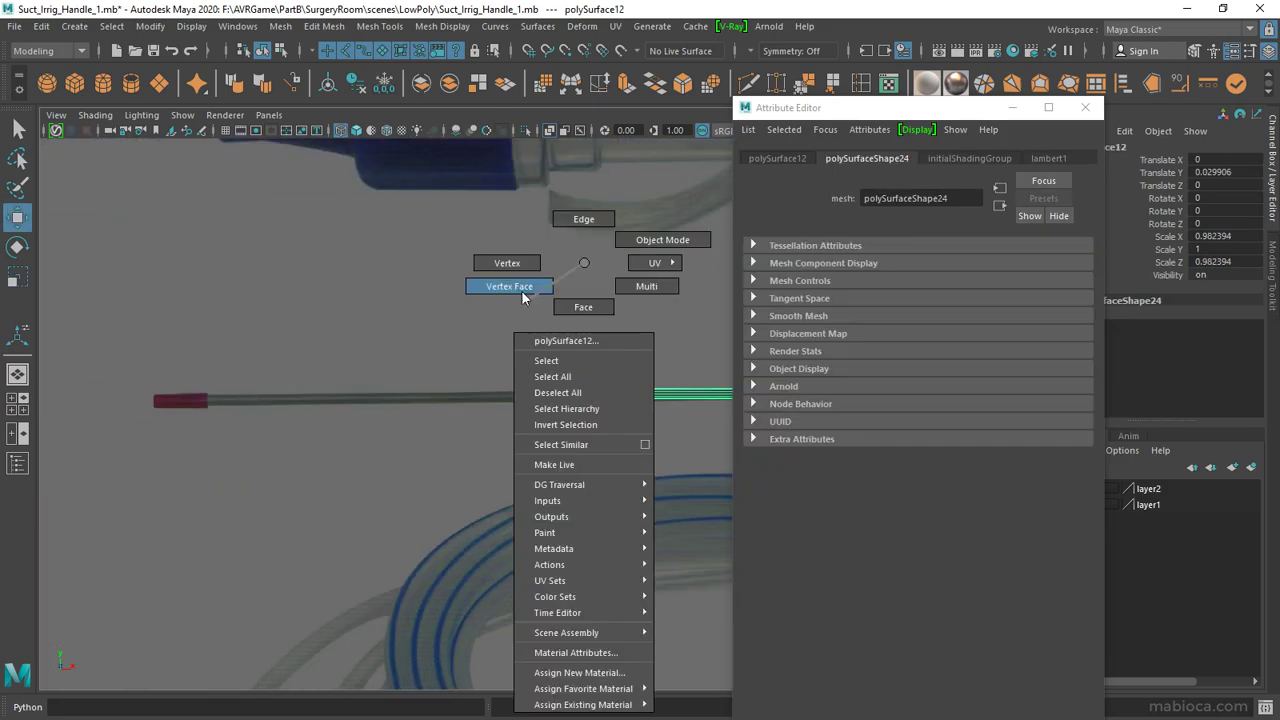
right_click_drag(349, 405, 563, 408, "alt")
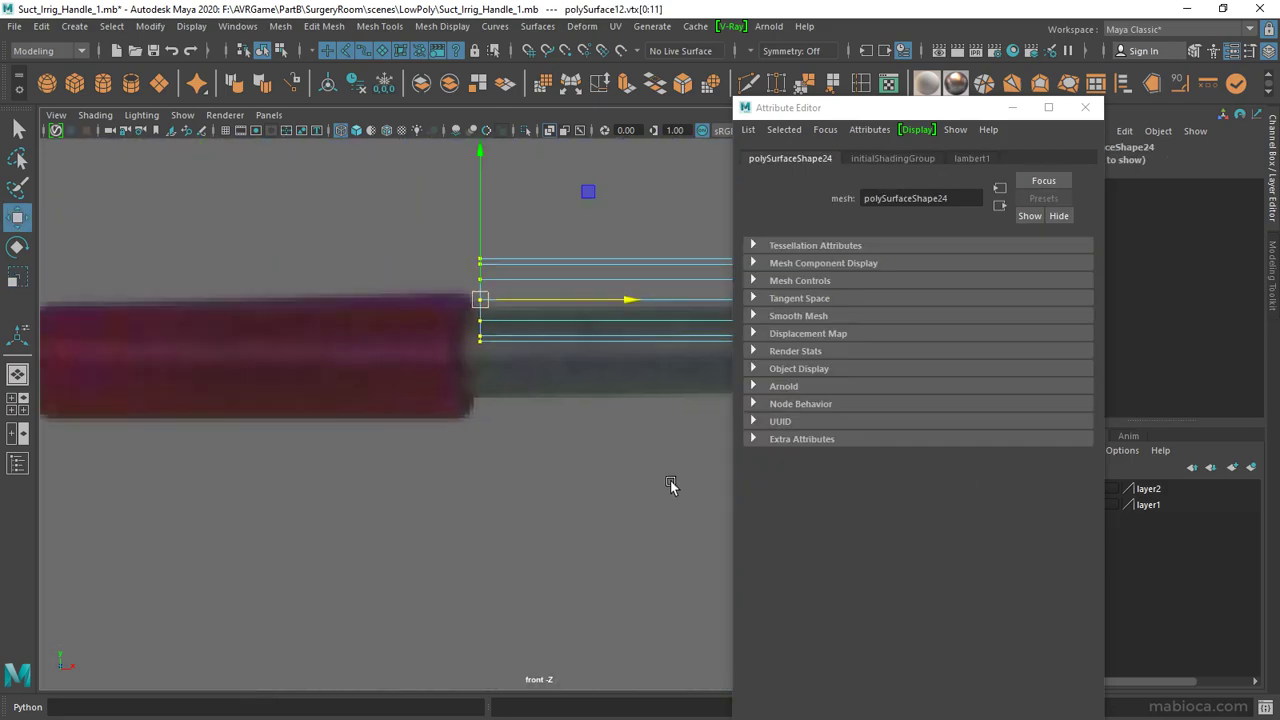
right_click_drag(576, 262, 577, 395)
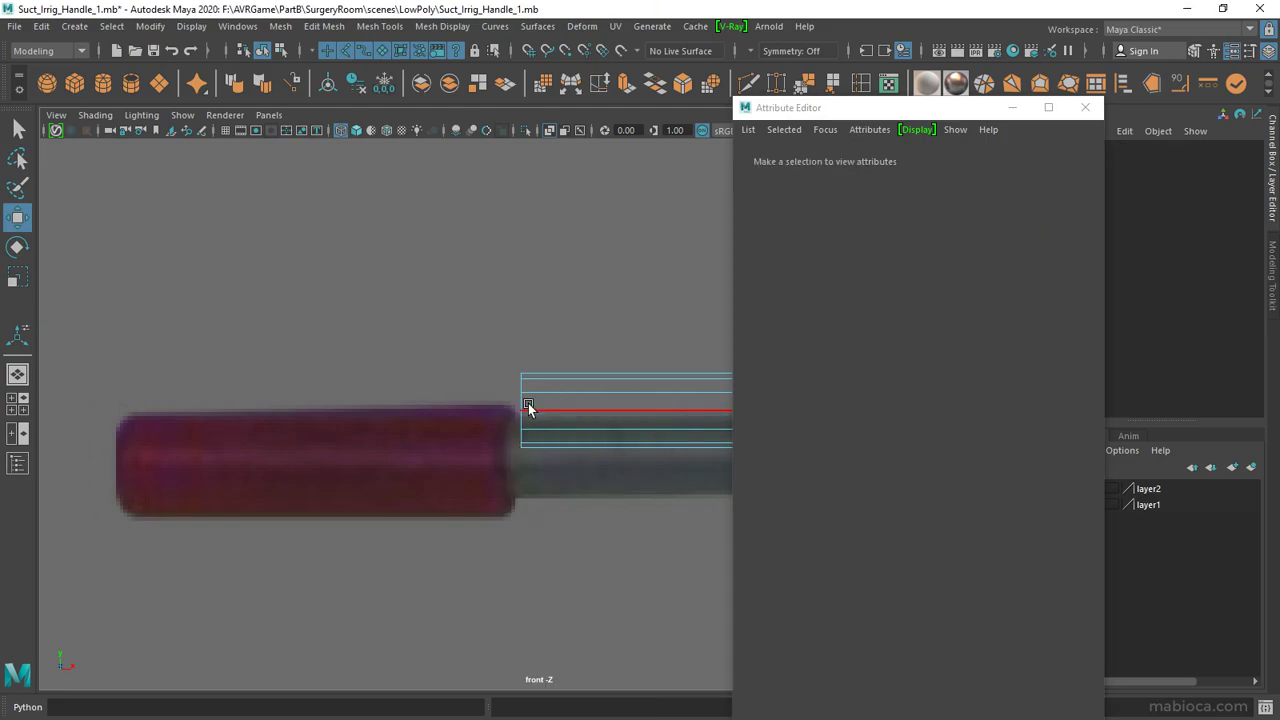
Step: Extract the faces of the tube's left section as a separate sleeve piece
left_click(521, 410)
left_click(1085, 107)
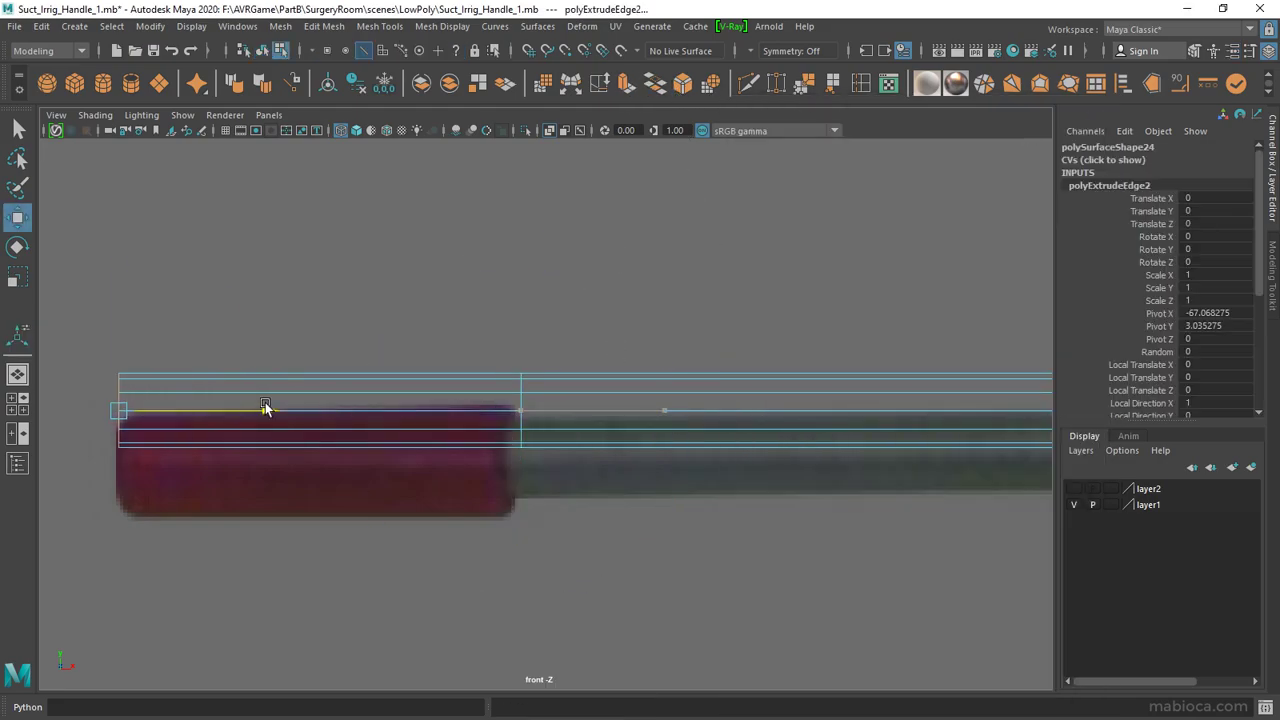
right_click_drag(380, 375, 443, 471)
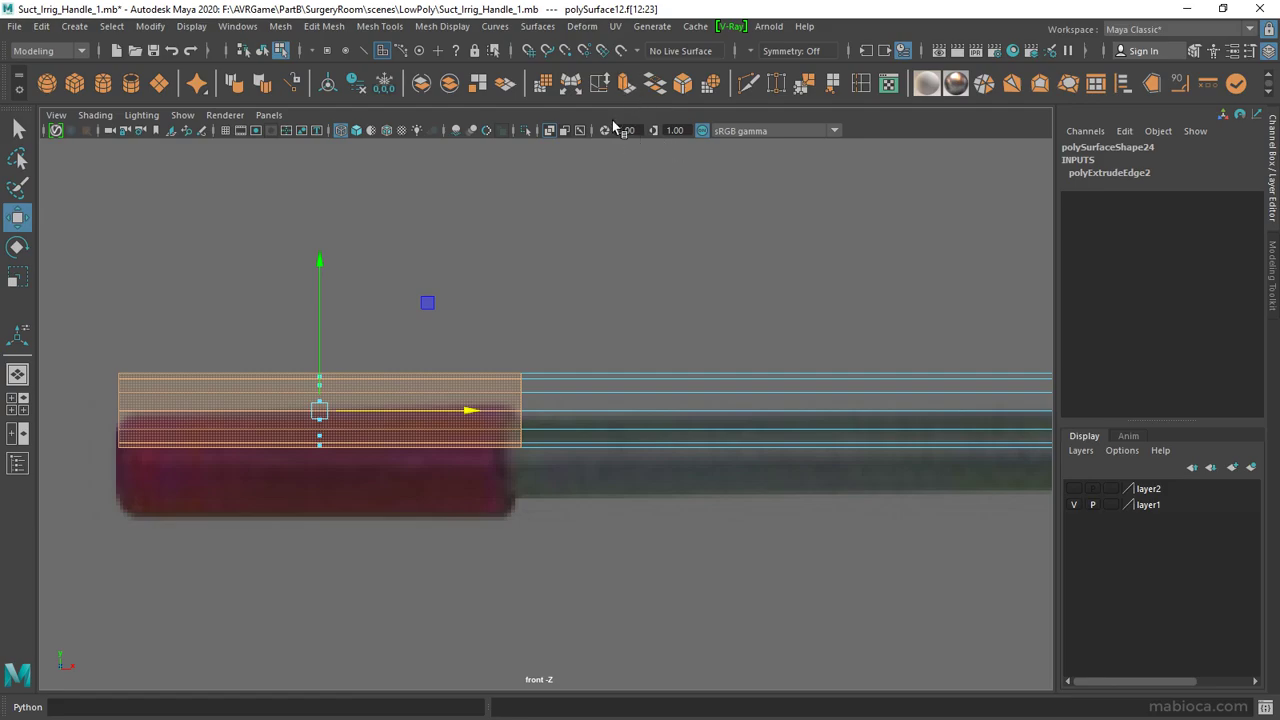
left_click(477, 83)
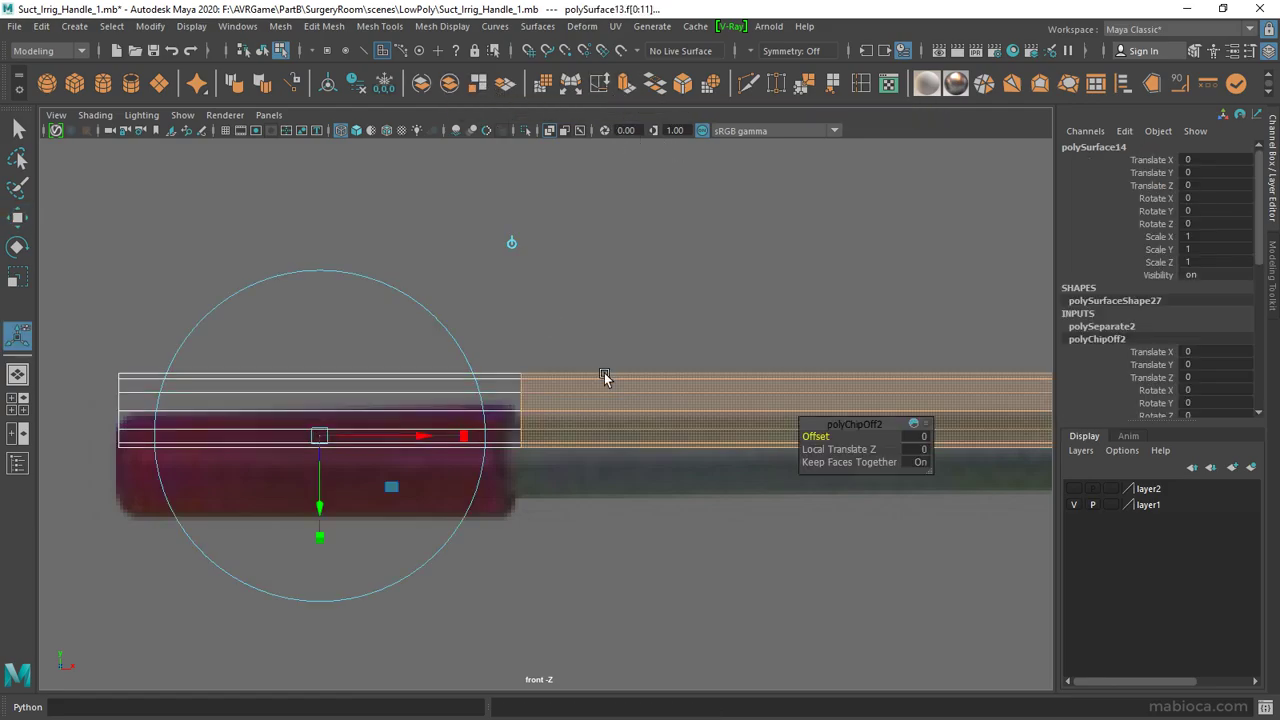
Step: Scale the sleeve to 1.31 over the photo's red grip and select its left-end vertices
right_click_drag(604, 375, 689, 242)
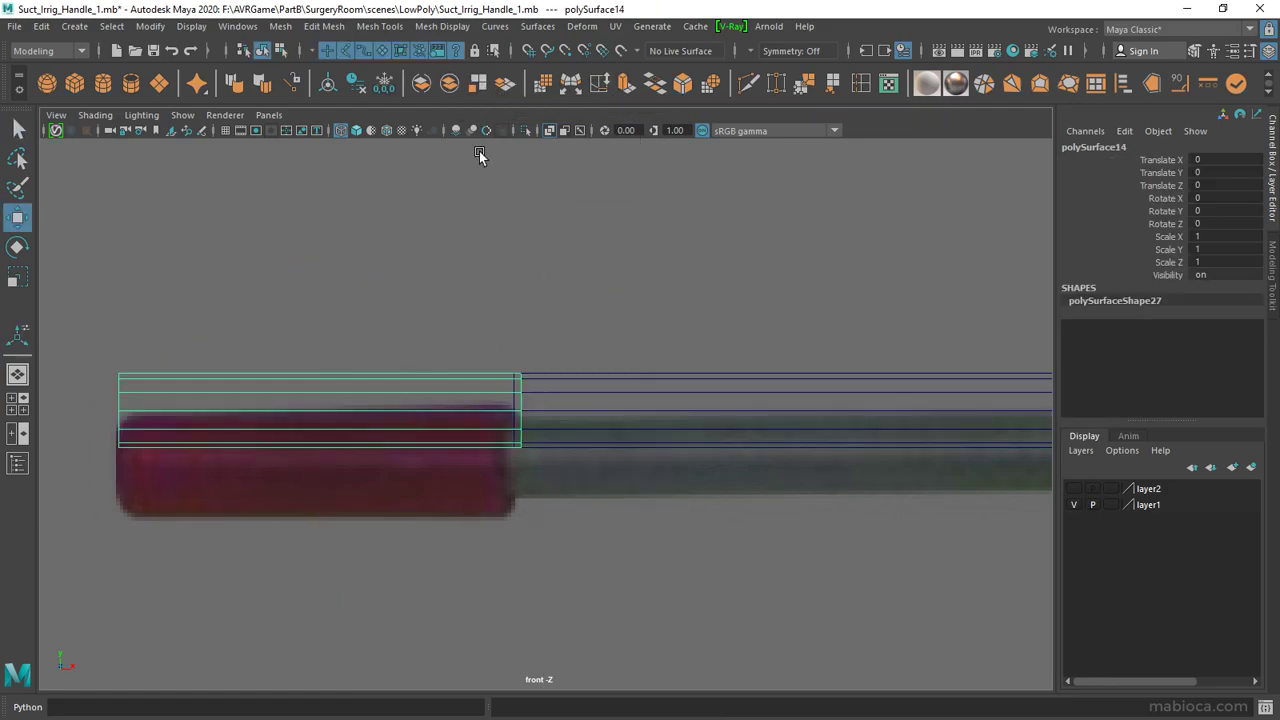
left_click_drag(467, 410, 505, 420)
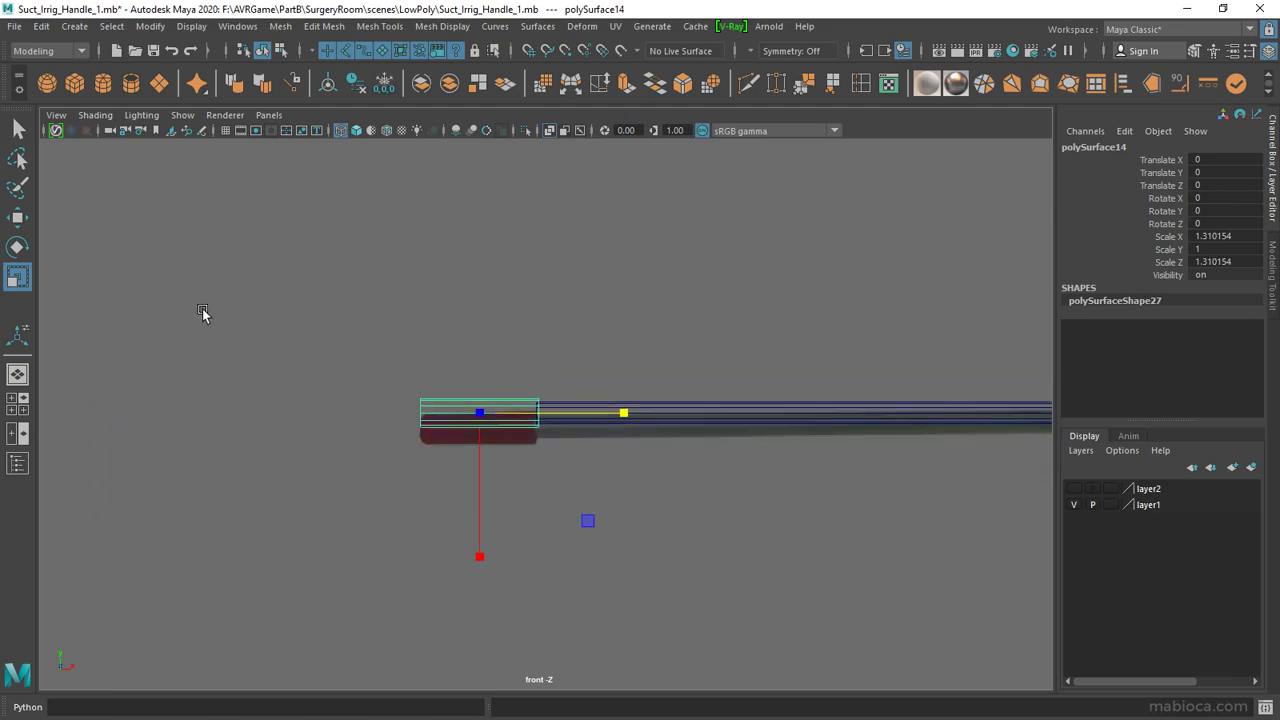
key("F9")
left_click_drag(126, 371, 144, 428)
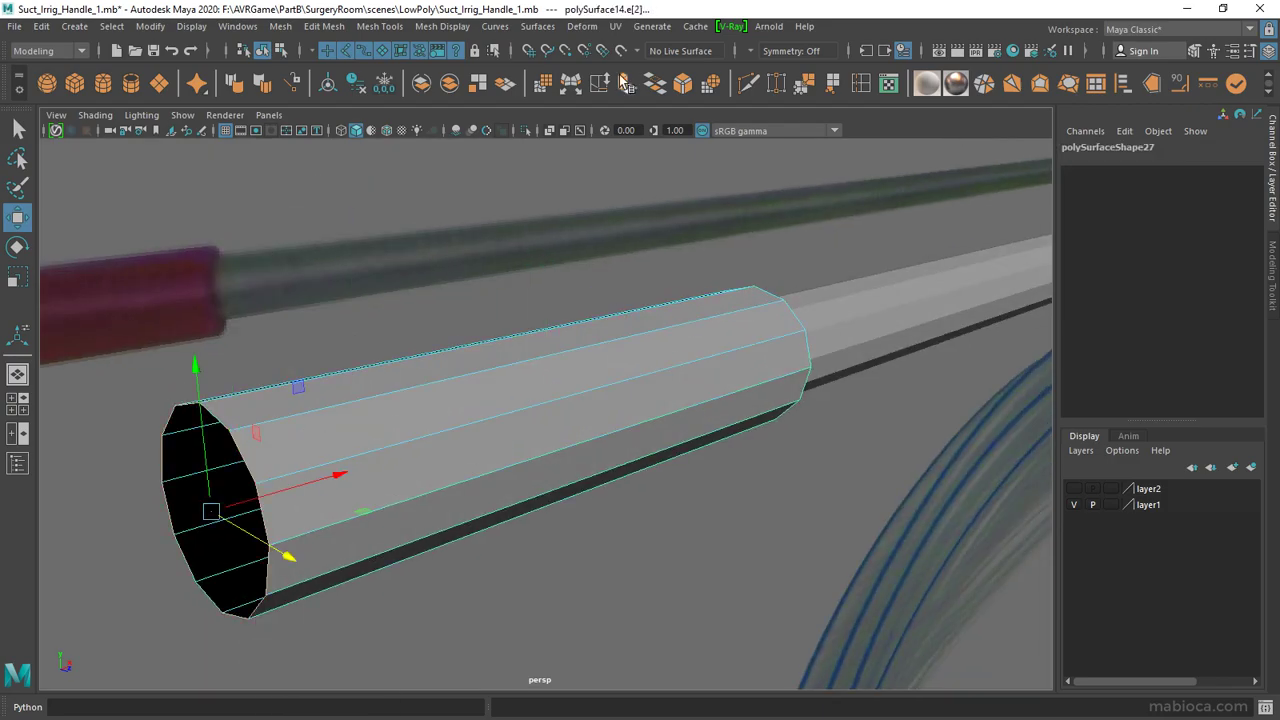
Step: Extrude the tube end's rim edges inward, extrude again, and select the end edge loop
left_click(625, 83)
left_click_drag(166, 600, 178, 580)
left_click(627, 92)
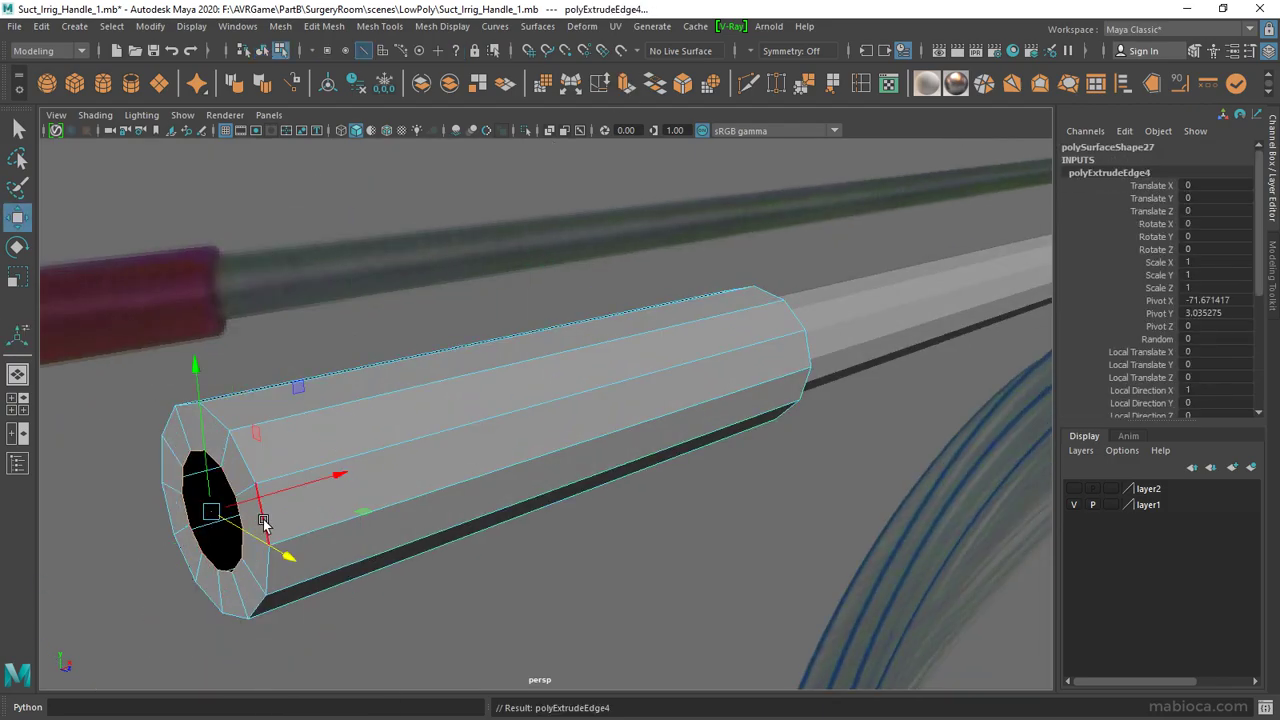
mouse_move(731, 376)
left_mouse_down("alt")
mouse_move(503, 354)
mouse_move(331, 434)
left_mouse_up("alt")
double_click(318, 503)
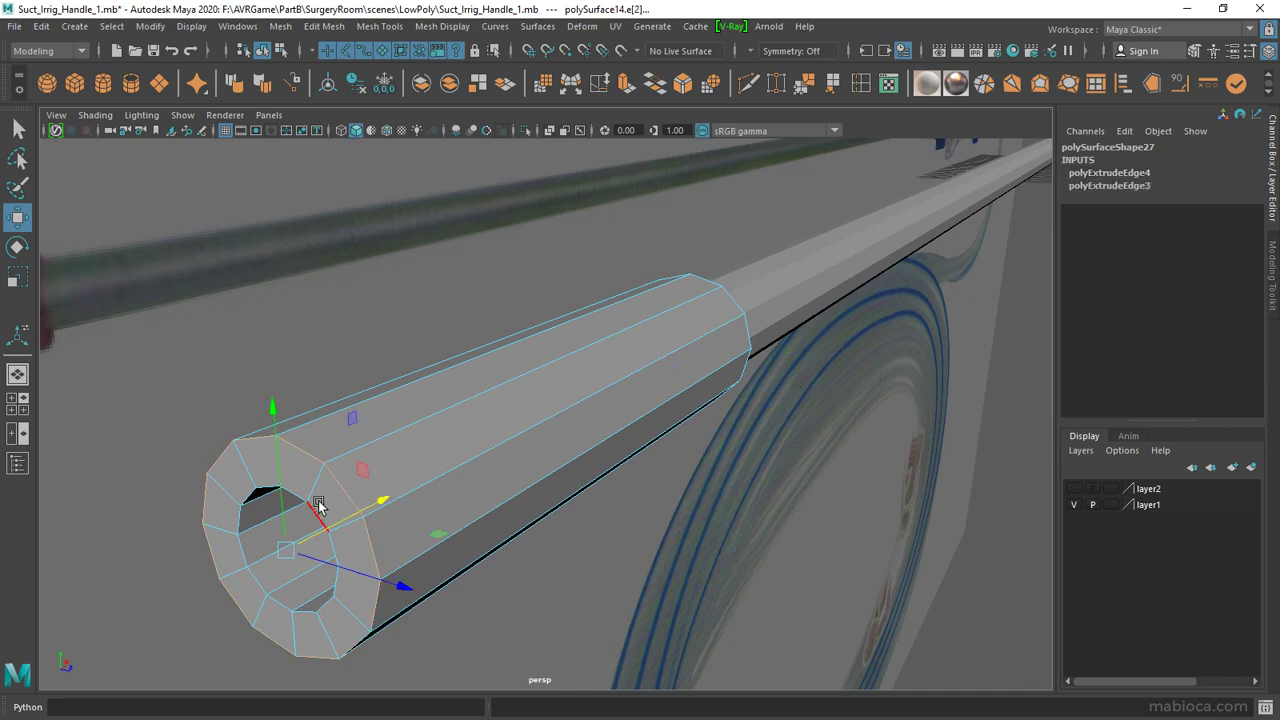
Step: Extrude the end edge loop once more and bevel it with a 0.15 fraction
left_click(591, 89)
mouse_move(800, 287)
left_mouse_down("alt")
mouse_move(455, 360)
mouse_move(498, 424)
mouse_move(634, 394)
mouse_move(831, 384)
left_mouse_up("alt")
left_click(634, 394)
key("ctrl+z")
key("ctrl+z")
key("ctrl+z")
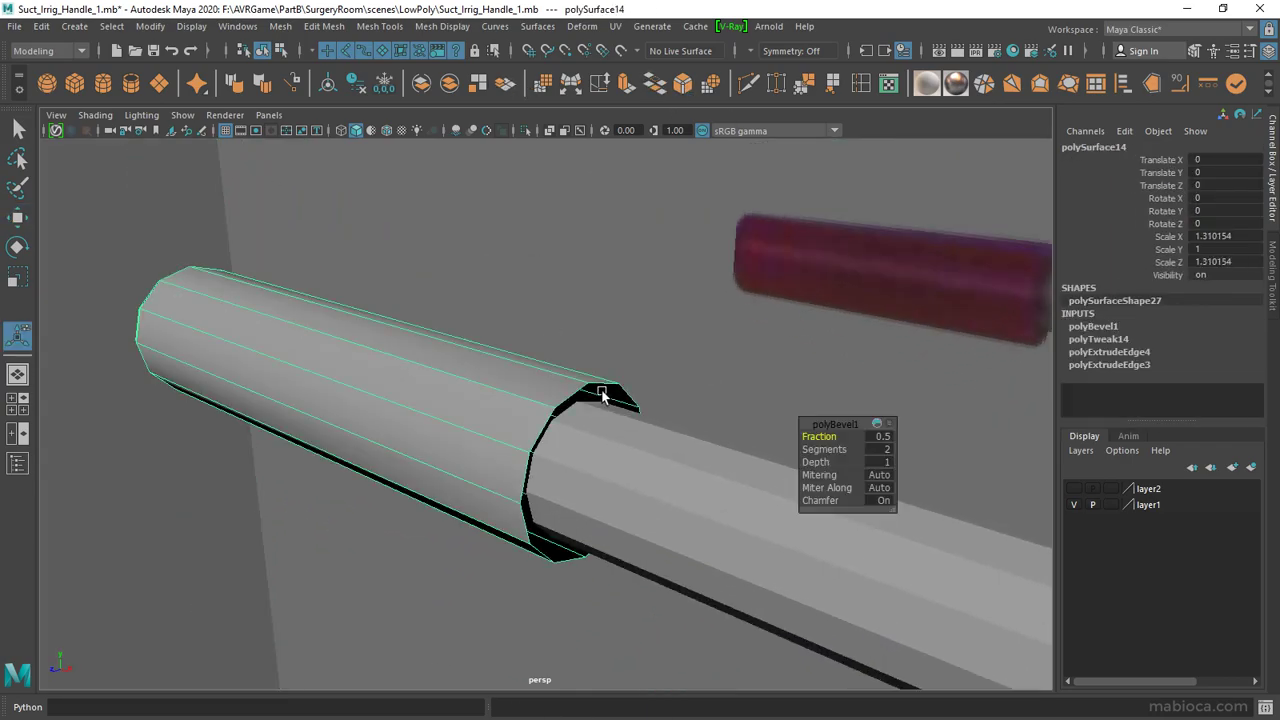
key("ctrl+e")
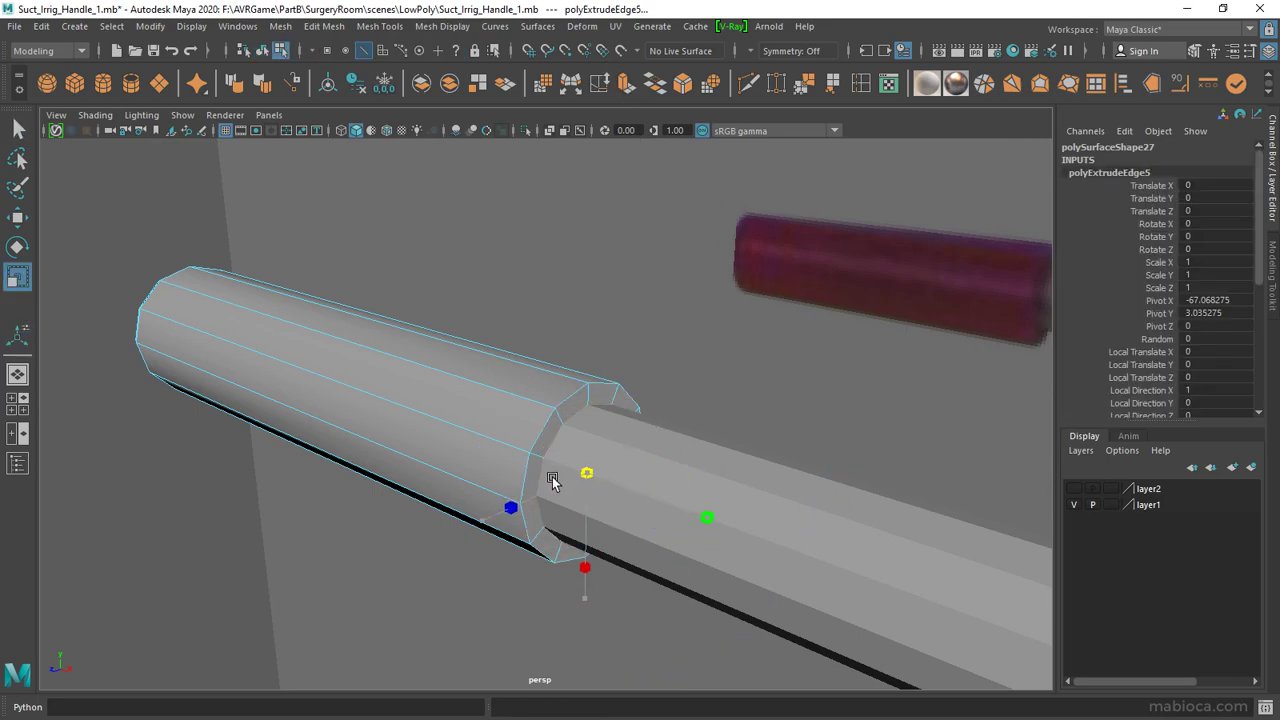
left_click_drag(555, 481, 525, 478)
key("ctrl+b")
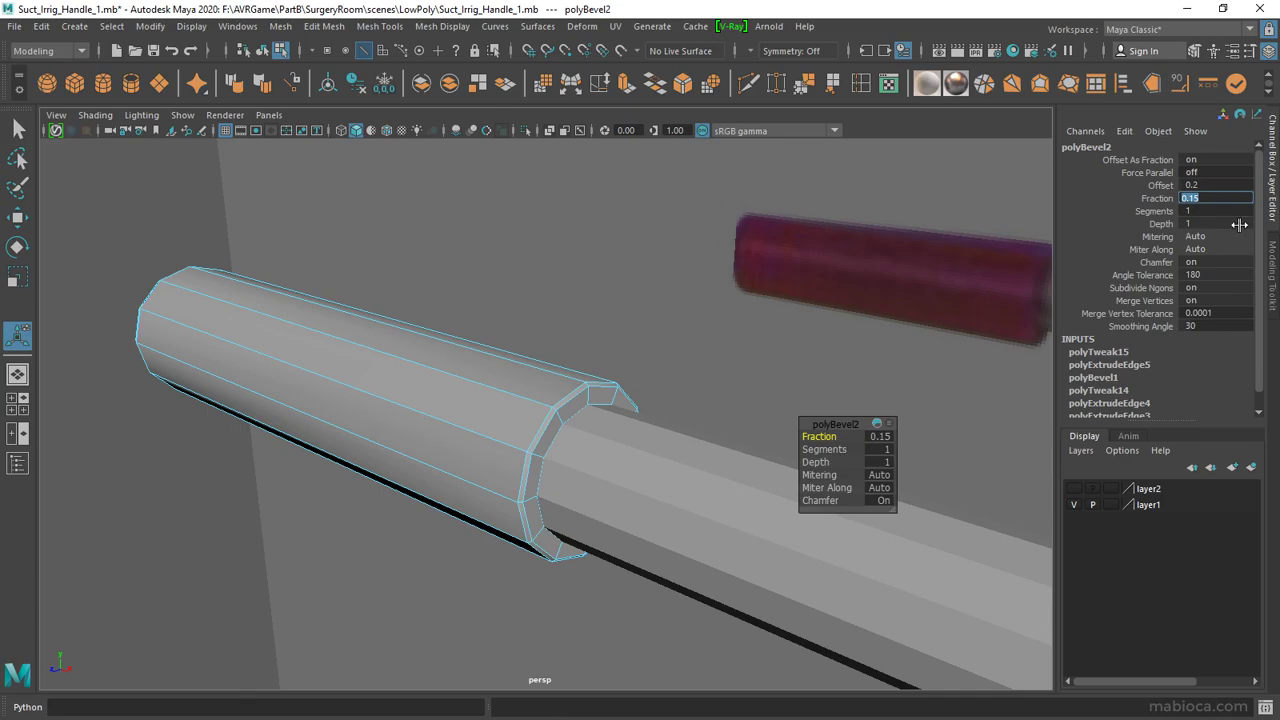
left_click(277, 506)
mouse_move(277, 506)
left_mouse_down("alt")
mouse_move(694, 443)
mouse_move(557, 291)
mouse_move(460, 359)
mouse_move(509, 380)
mouse_move(563, 349)
mouse_move(548, 373)
mouse_move(571, 423)
mouse_move(610, 421)
mouse_move(651, 469)
left_mouse_up("alt")
Step: Inspect the valve handle and its small side cylinder from several views
middle_click_drag(651, 469, 367, 372, "alt")
scroll(367, 372, "up", 5)
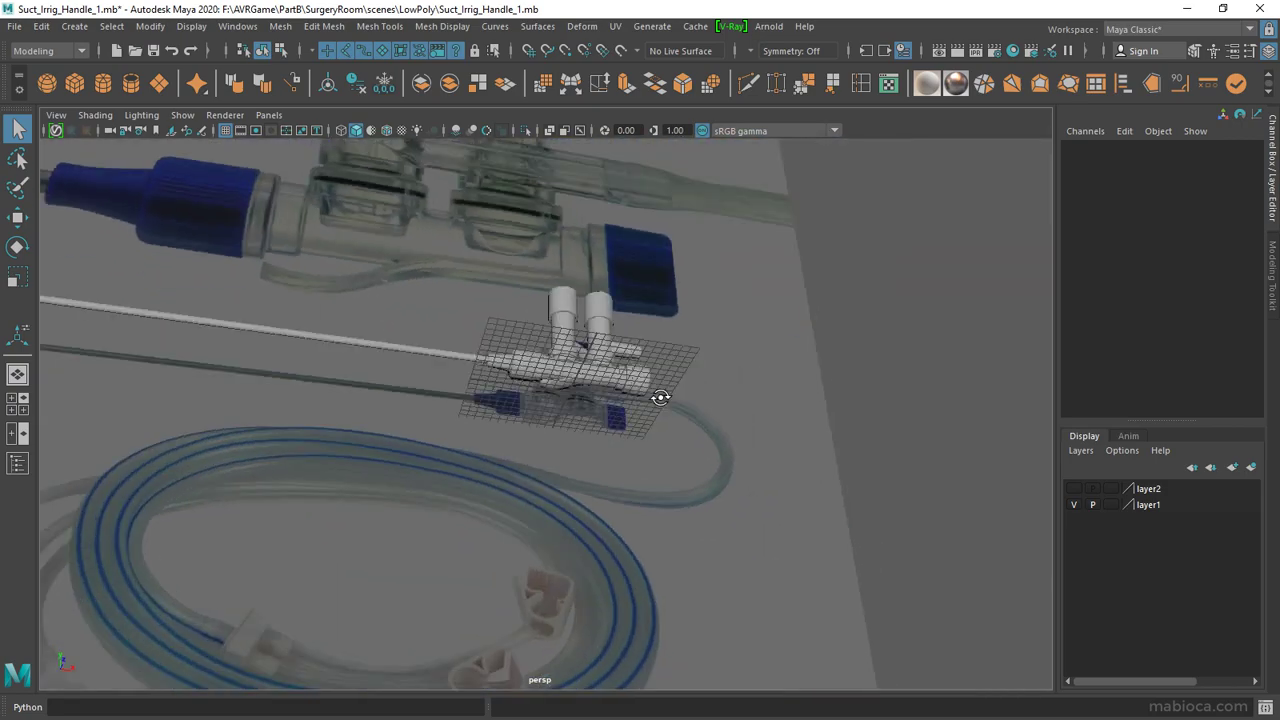
scroll(880, 548, "up", 3)
left_click_drag(880, 548, 606, 469, "alt")
left_click(628, 428)
left_click_drag(645, 421, 391, 543)
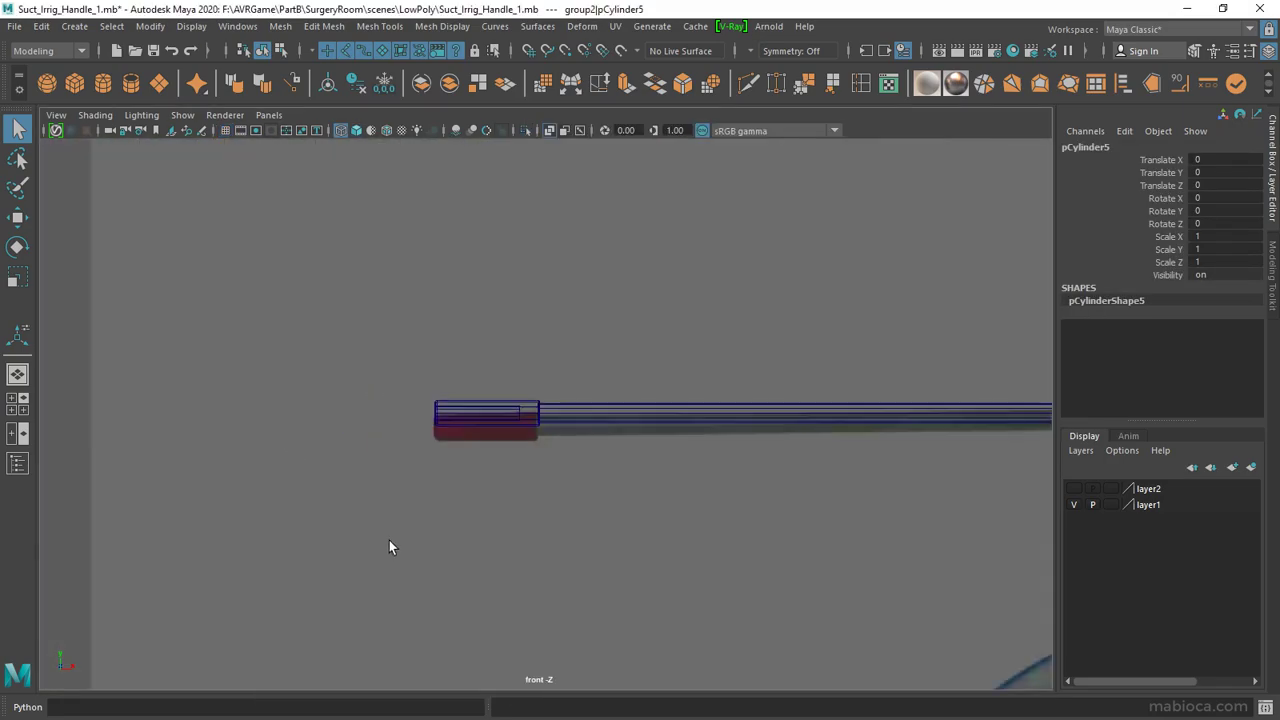
scroll(400, 345, "down", 5)
scroll(634, 311, "up", 3)
scroll(661, 454, "up", 3)
key("space")
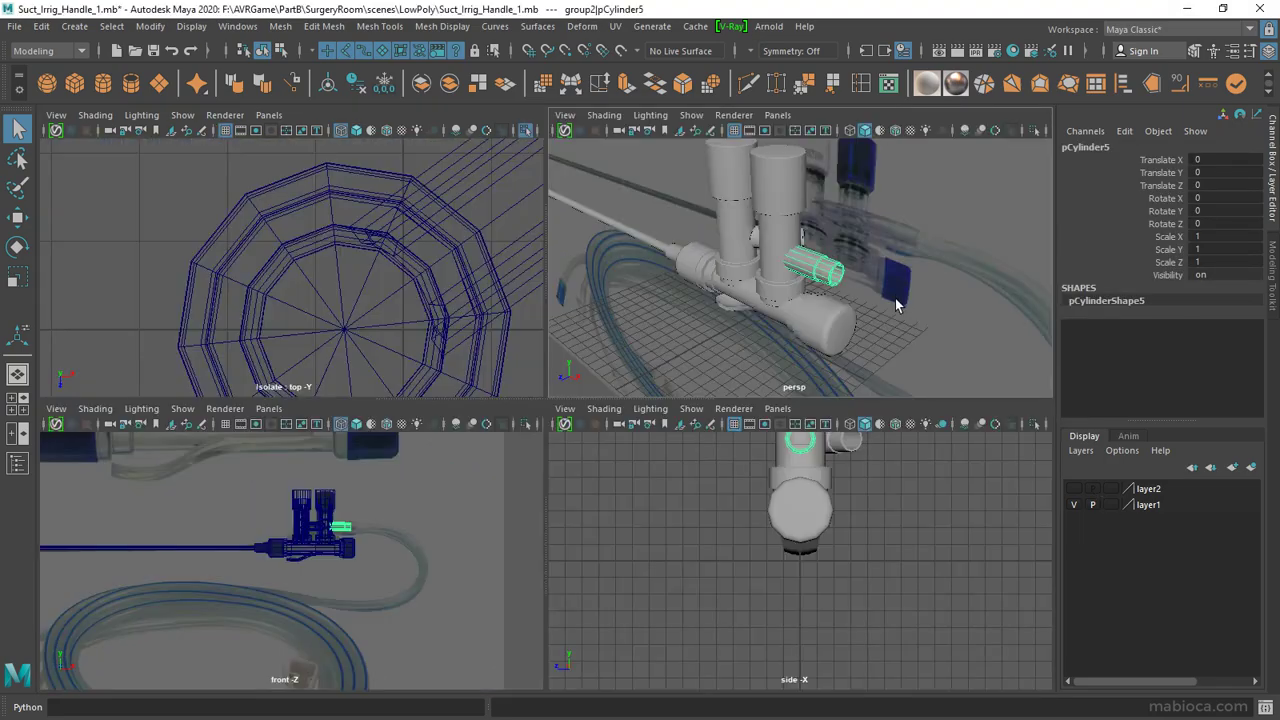
key("space")
mouse_move(766, 389)
left_mouse_down("alt")
mouse_move(697, 400)
mouse_move(726, 391)
left_mouse_up("alt")
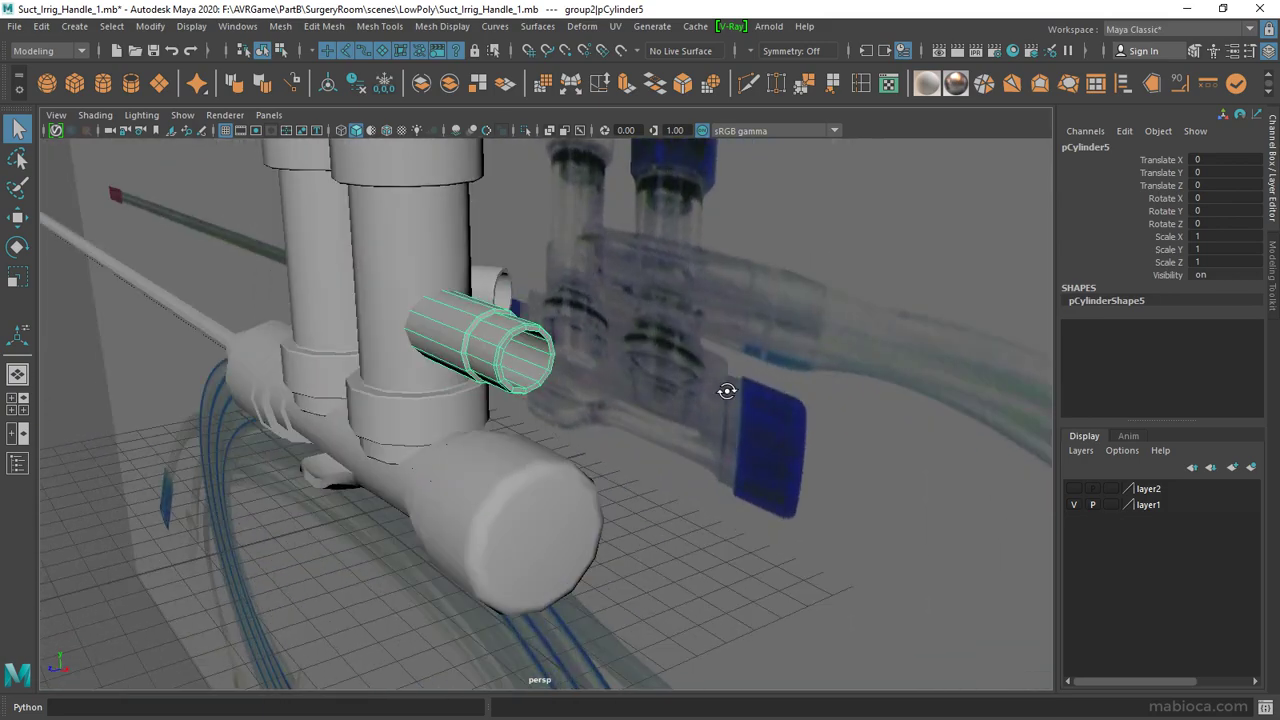
Step: Move the reference image plane off to the right and group the handle parts as group3
scroll(700, 400, "down", 5)
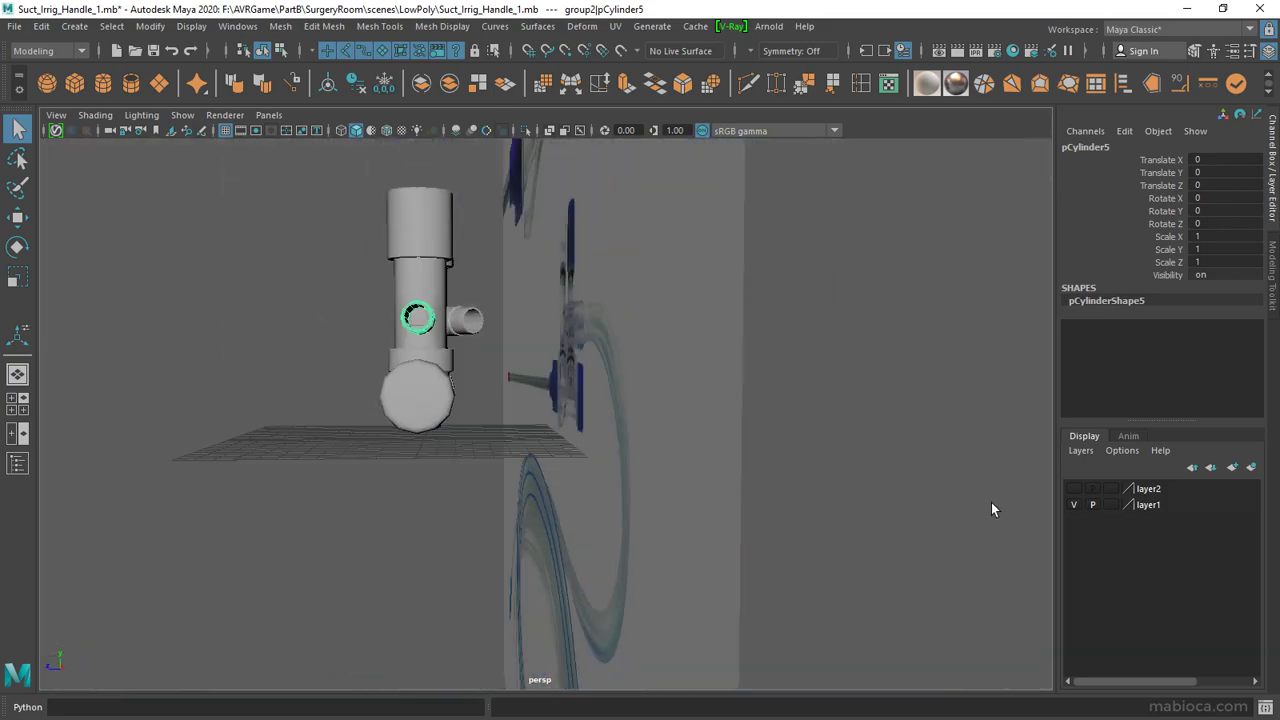
left_click(650, 395)
key("w")
left_click_drag(650, 395, 563, 329)
left_click(450, 300)
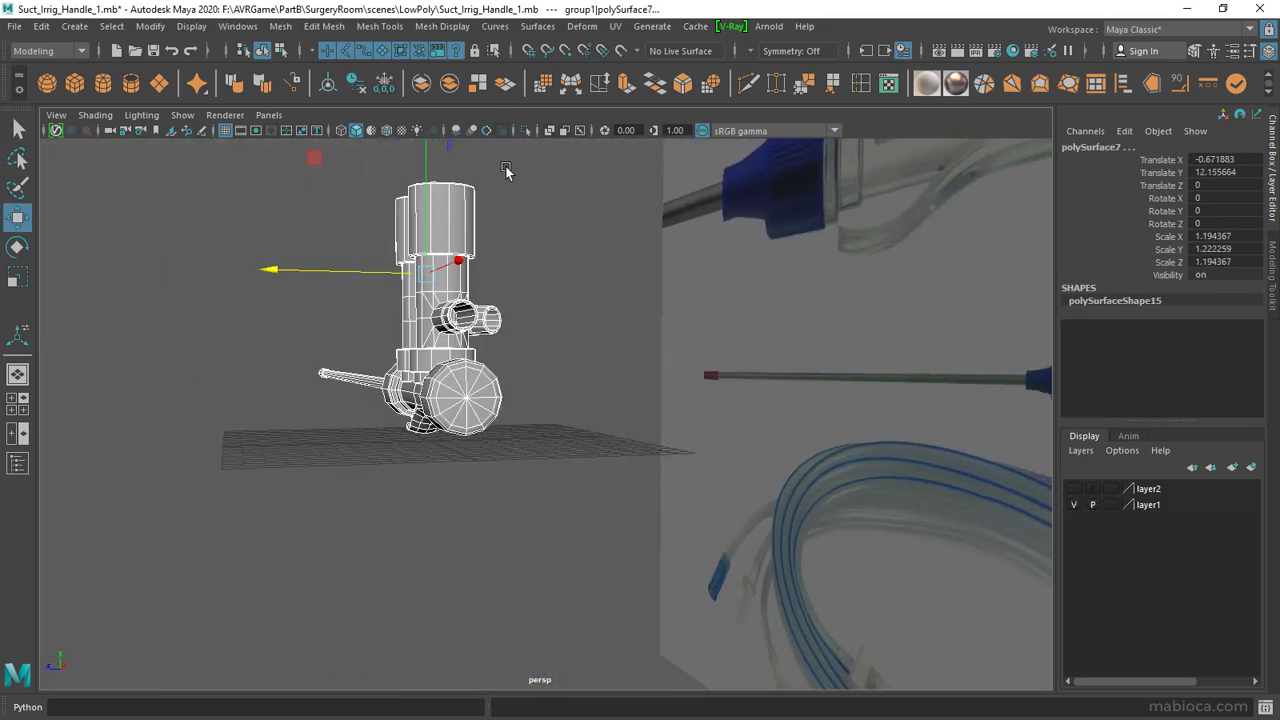
key("ctrl+g")
Step: Open the Outliner and ungroup group3 back into separate parts
left_click(238, 26)
left_click(250, 218)
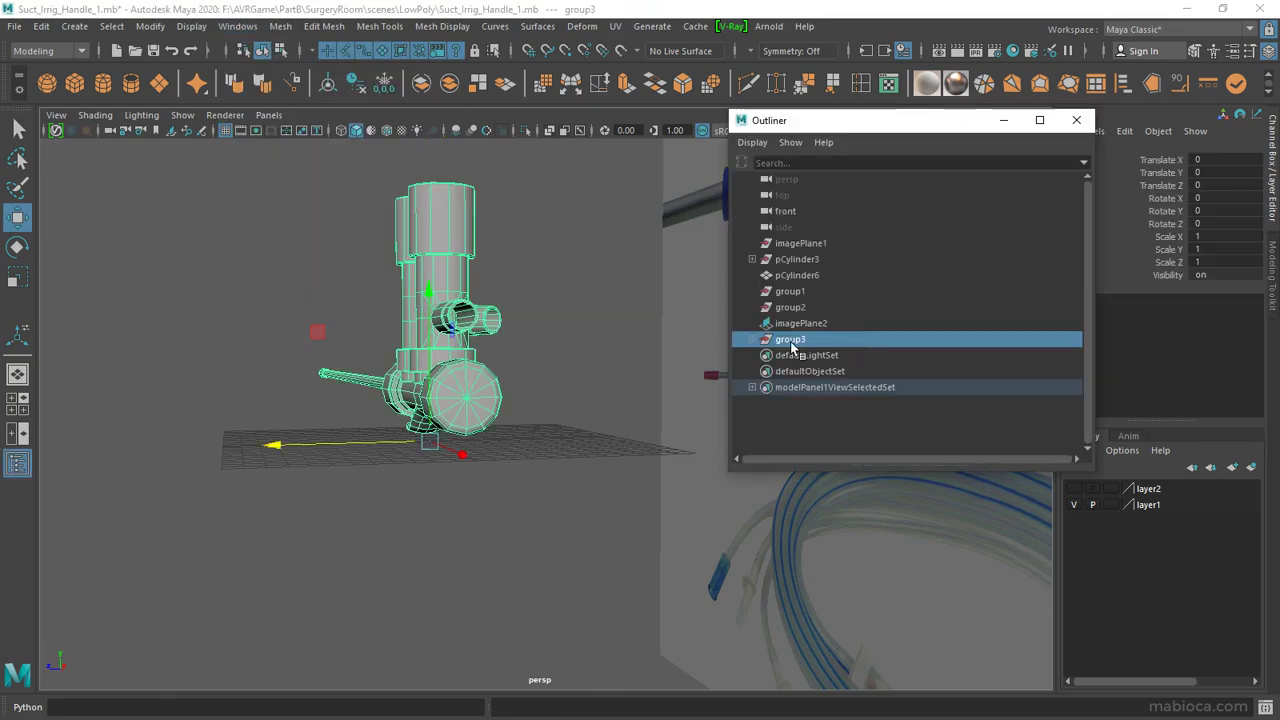
left_click(41, 26)
left_click(80, 357)
scroll(845, 353, "down", 3)
scroll(845, 353, "up", 2)
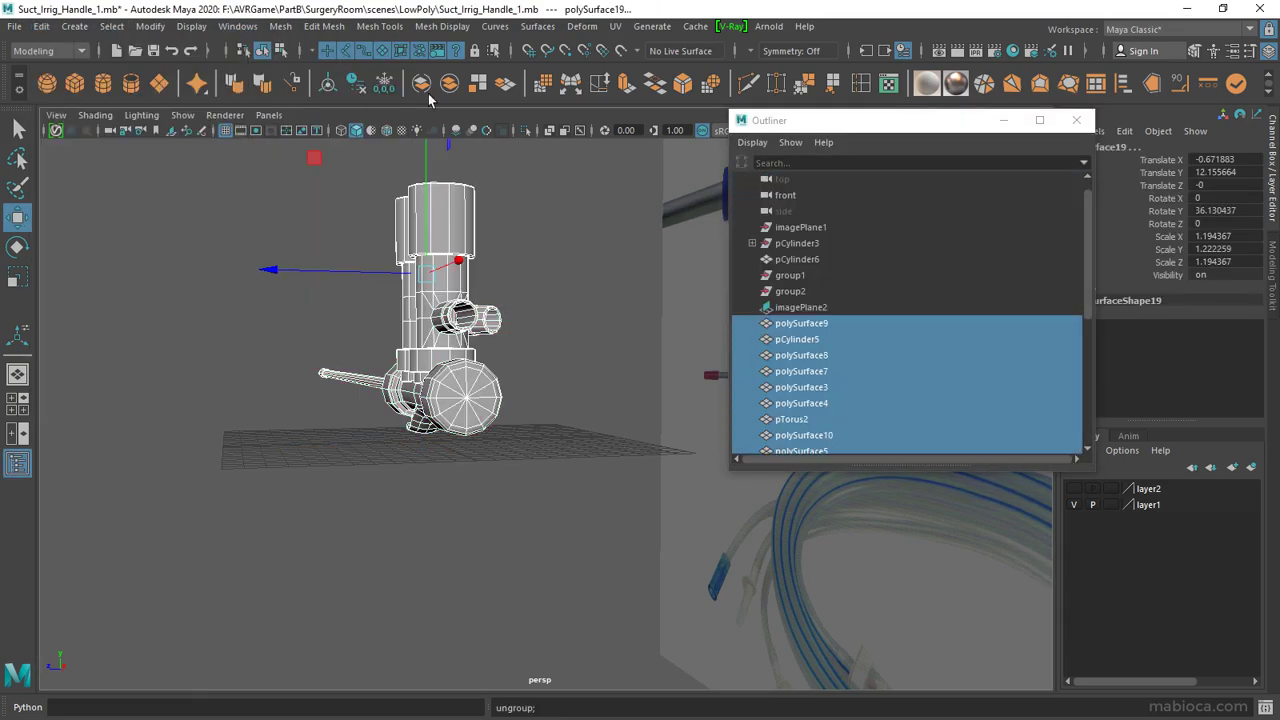
Step: Select all handle parts and rename them sequentially as SuctIrrih_01
left_click(570, 300)
scroll(840, 365, "down", 5)
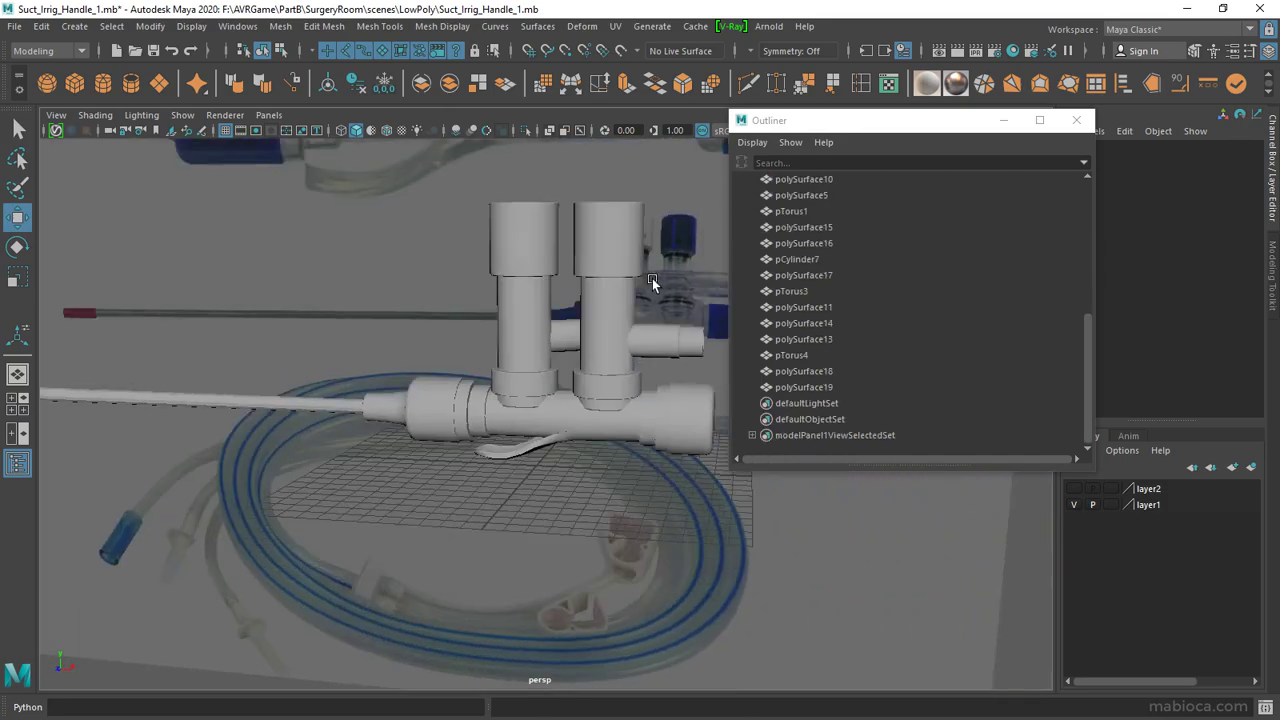
mouse_move(652, 278)
left_mouse_down("alt")
mouse_move(399, 333)
mouse_move(430, 345)
left_mouse_up("alt")
left_click(803, 387)
scroll(812, 338, "up", 5)
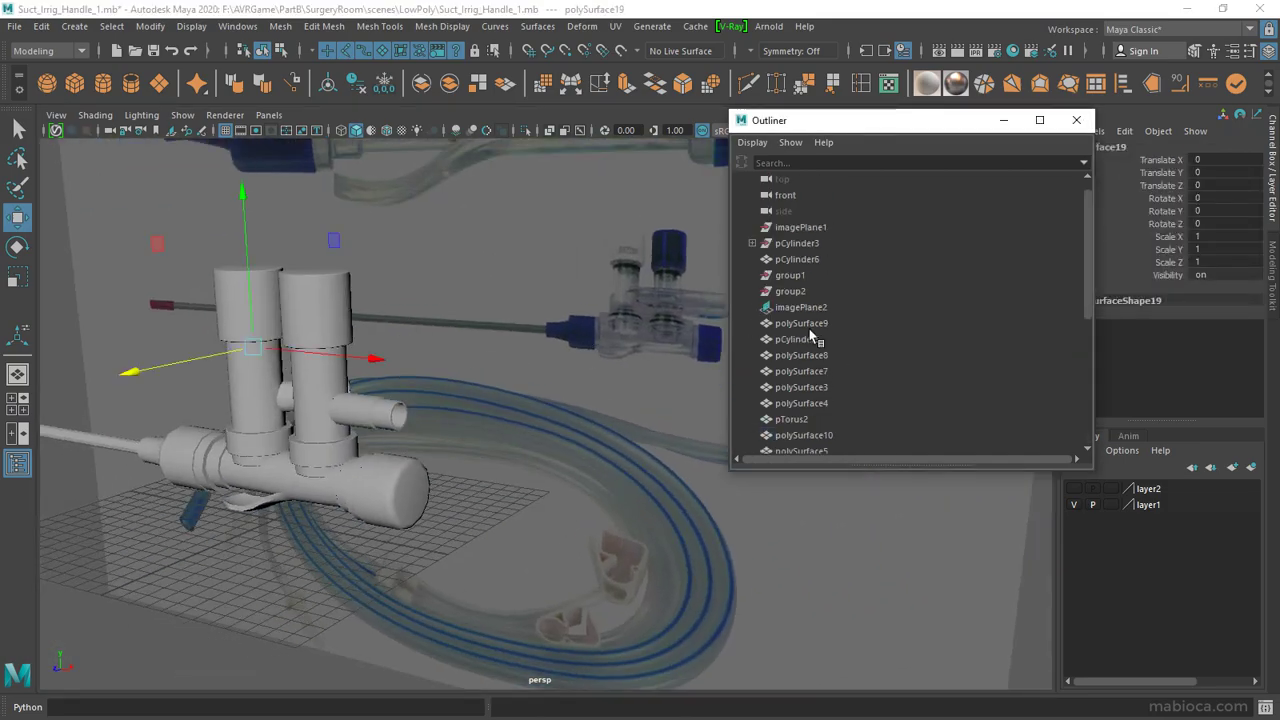
left_click_drag(801, 325, 801, 450)
key("f")
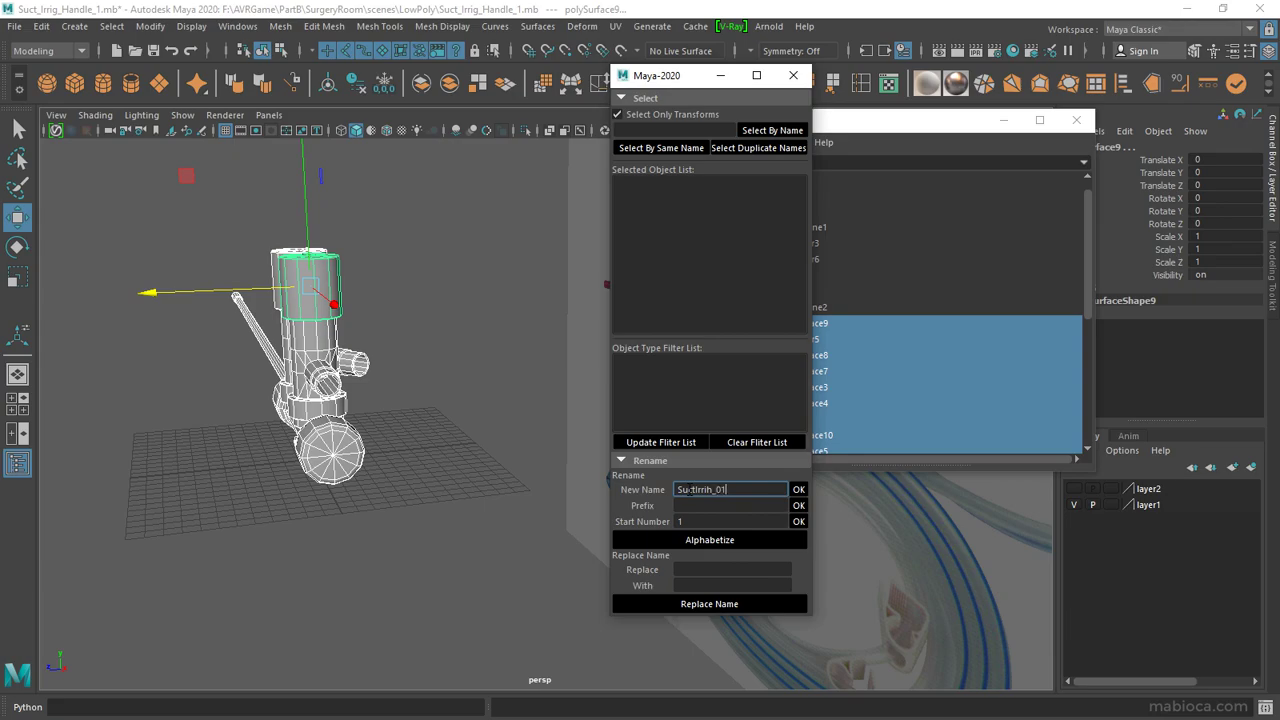
left_click(800, 489)
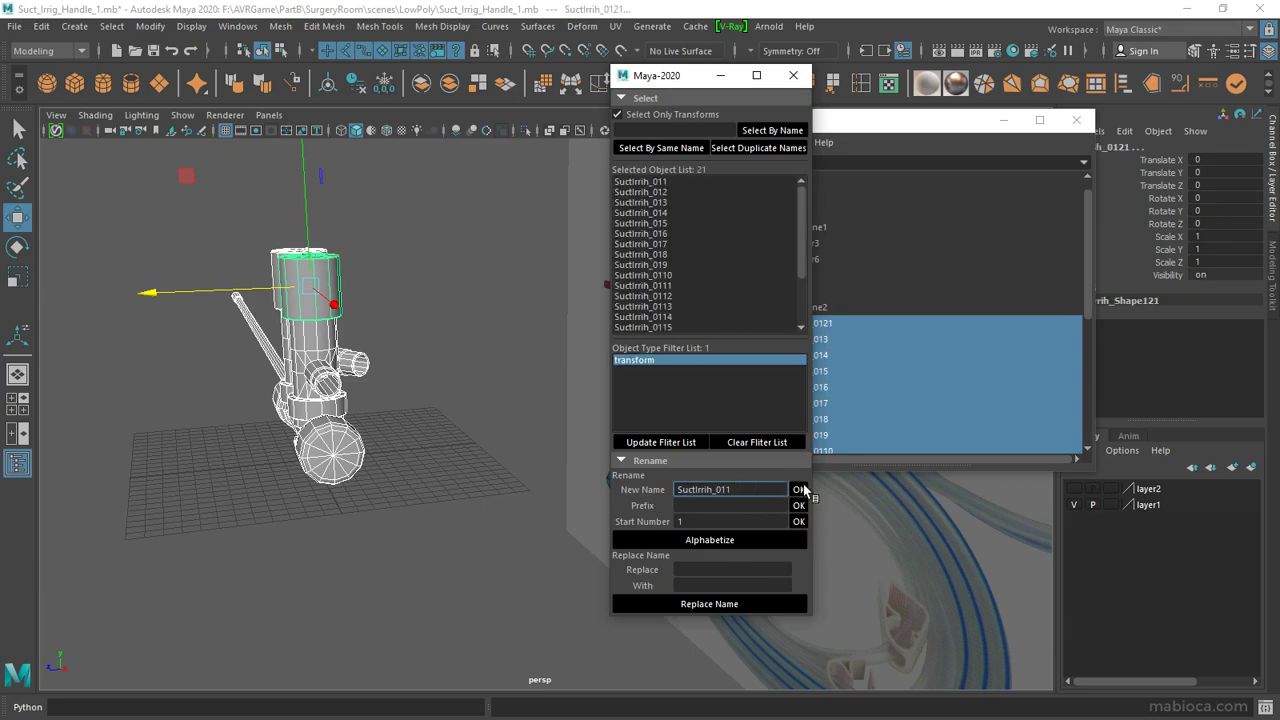
left_click(793, 76)
Step: Group the renamed parts and start renaming the new group from SuctIrrih_01
scroll(854, 335, "down", 3)
key("ctrl+g")
double_click(854, 339)
type("SuctIrrih_01")
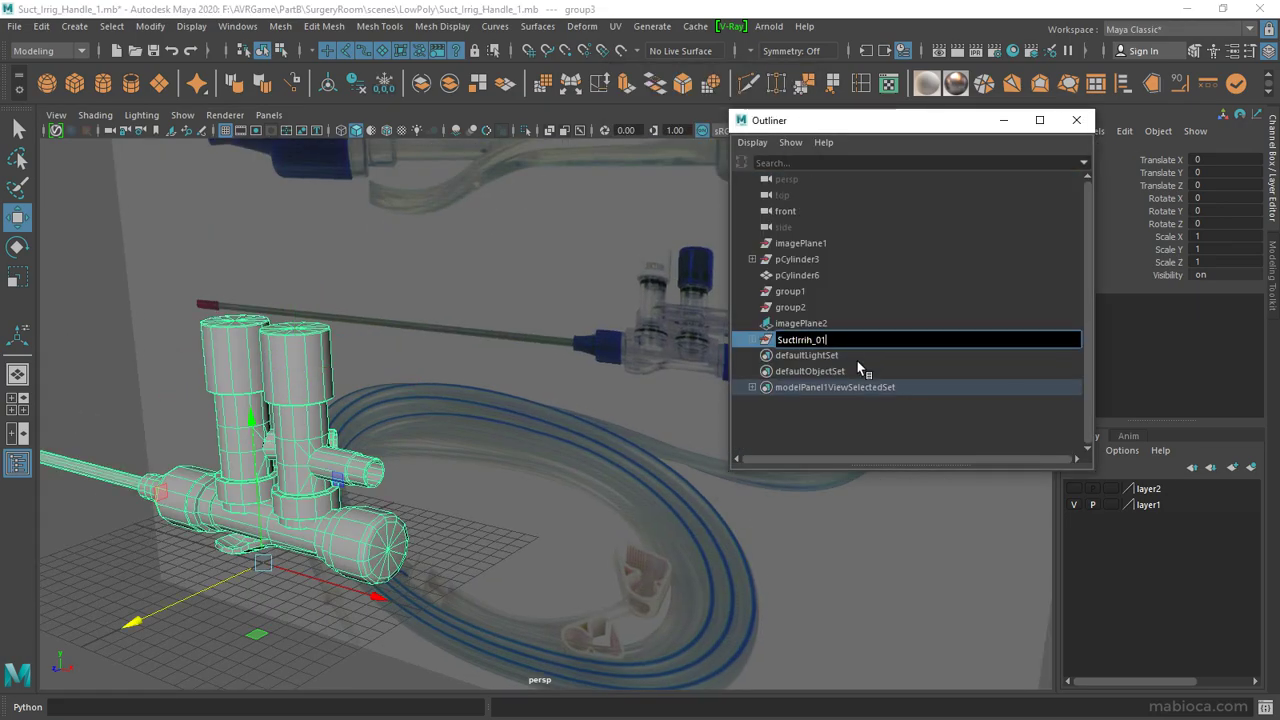
key("BackSpace")
key("BackSpace")
Step: Name the group SuctIrrih_G and select both cylinder tops and the long probe tube
type("G")
key("Return")
mouse_move(405, 565)
left_mouse_down("alt")
mouse_move(462, 502)
mouse_move(472, 560)
left_mouse_up("alt")
scroll(553, 486, "up", 5)
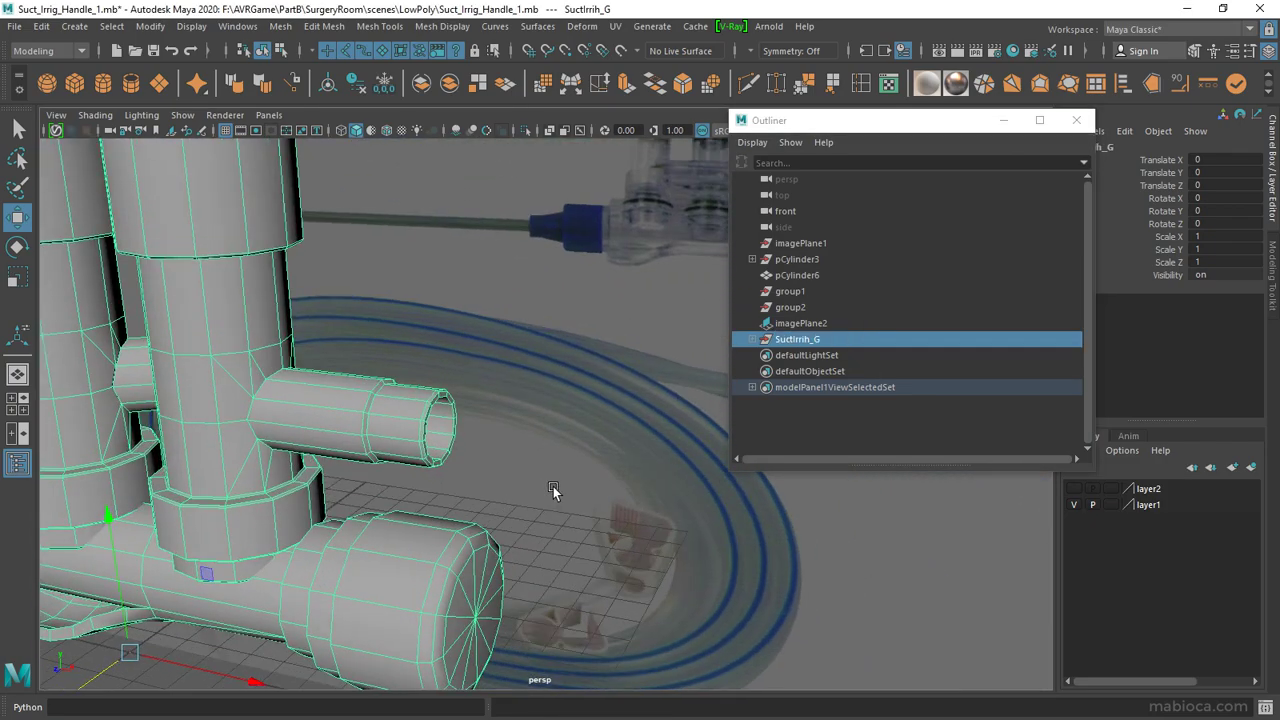
scroll(497, 502, "down", 3)
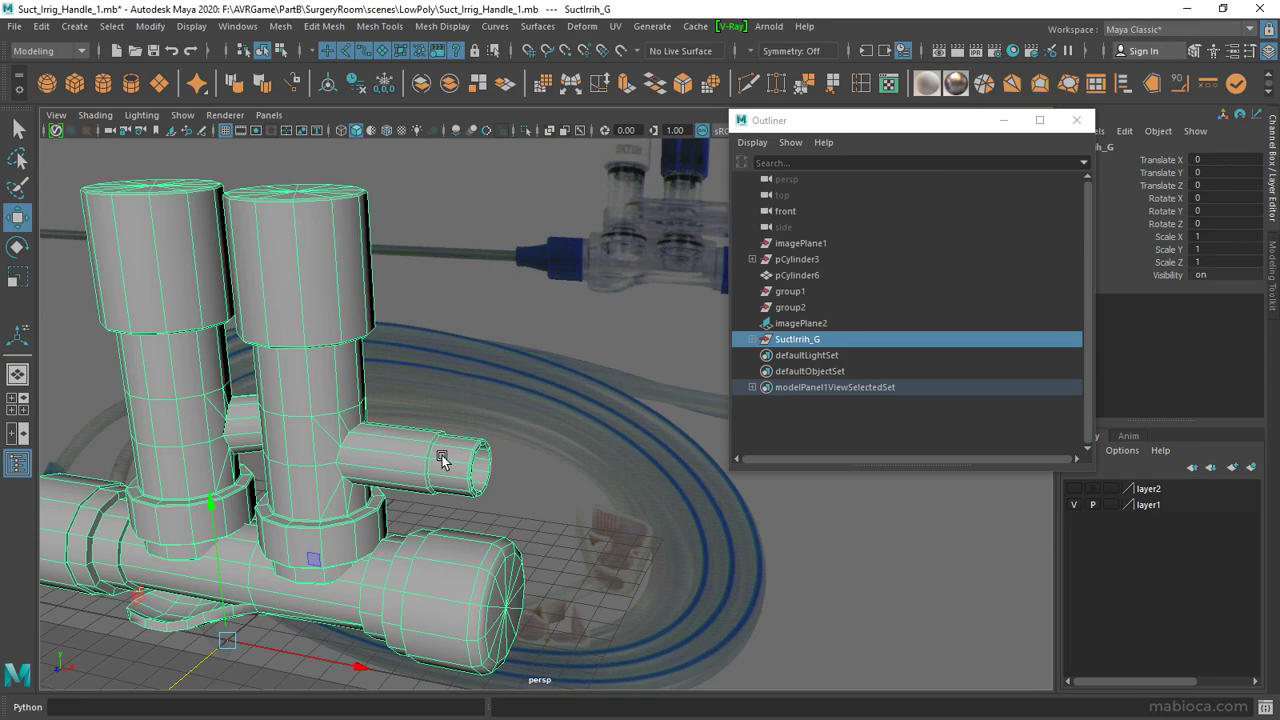
left_click(295, 240)
left_click(141, 261)
scroll(176, 324, "down", 5)
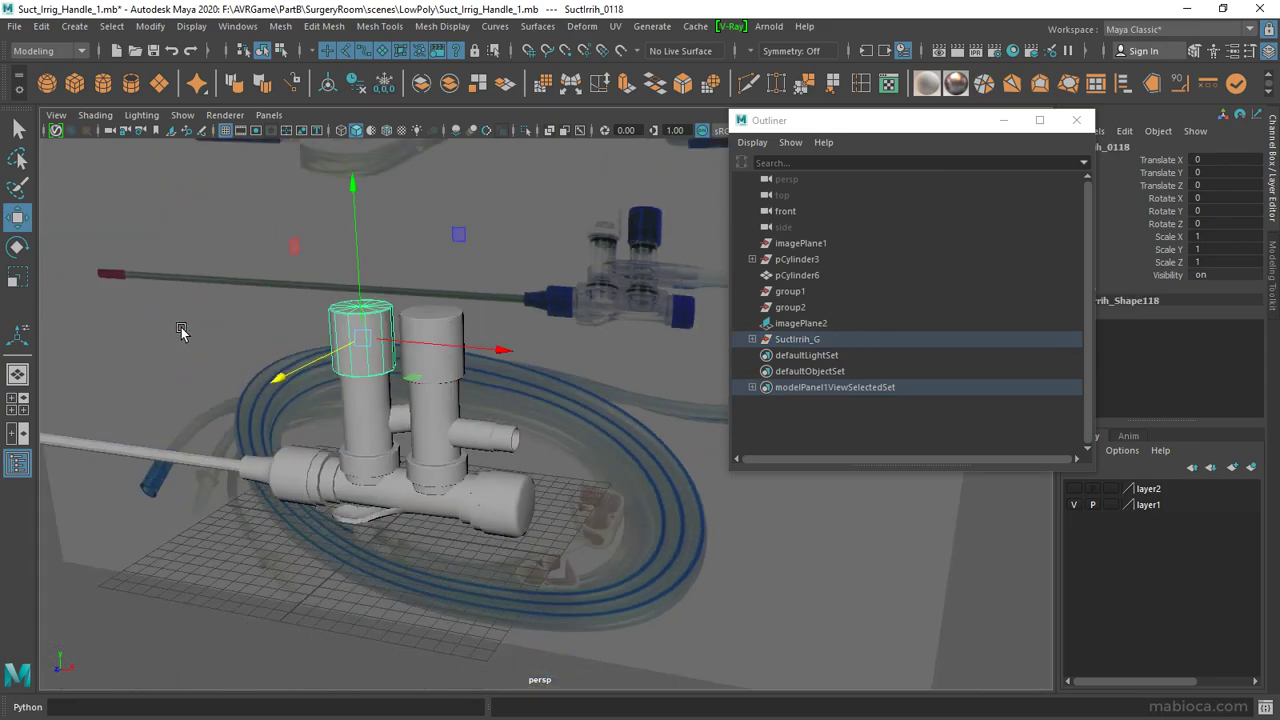
left_click(149, 450)
left_click_drag(149, 450, 496, 344, "alt")
Step: Soften all edges of the selected parts with Soften/Harden Edges
left_click(237, 84)
left_click(500, 338)
left_click(615, 339)
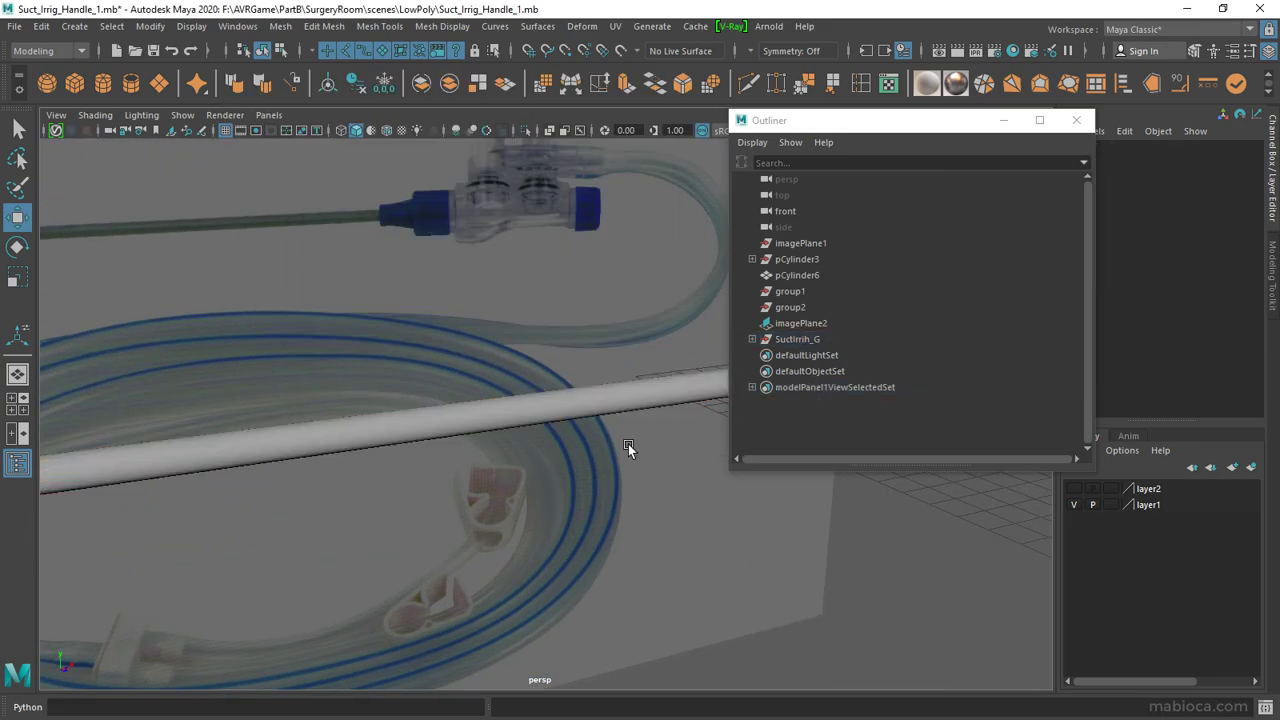
scroll(628, 444, "up", 3)
double_click(262, 84)
left_click(608, 491)
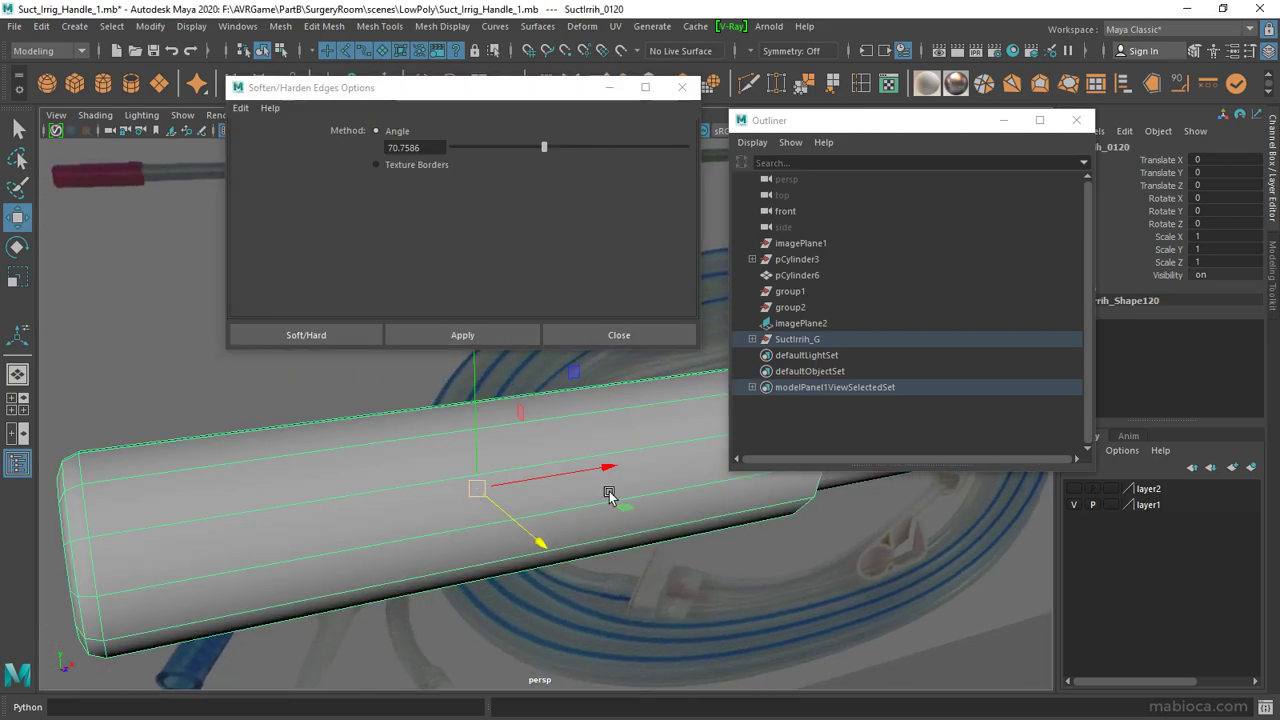
scroll(730, 528, "down", 3)
Step: Select the curved tab, then the SuctIrrih_G group, and show the whole handle
left_click_drag(730, 528, 580, 594, "alt")
scroll(400, 480, "up", 3)
scroll(400, 480, "up", 3)
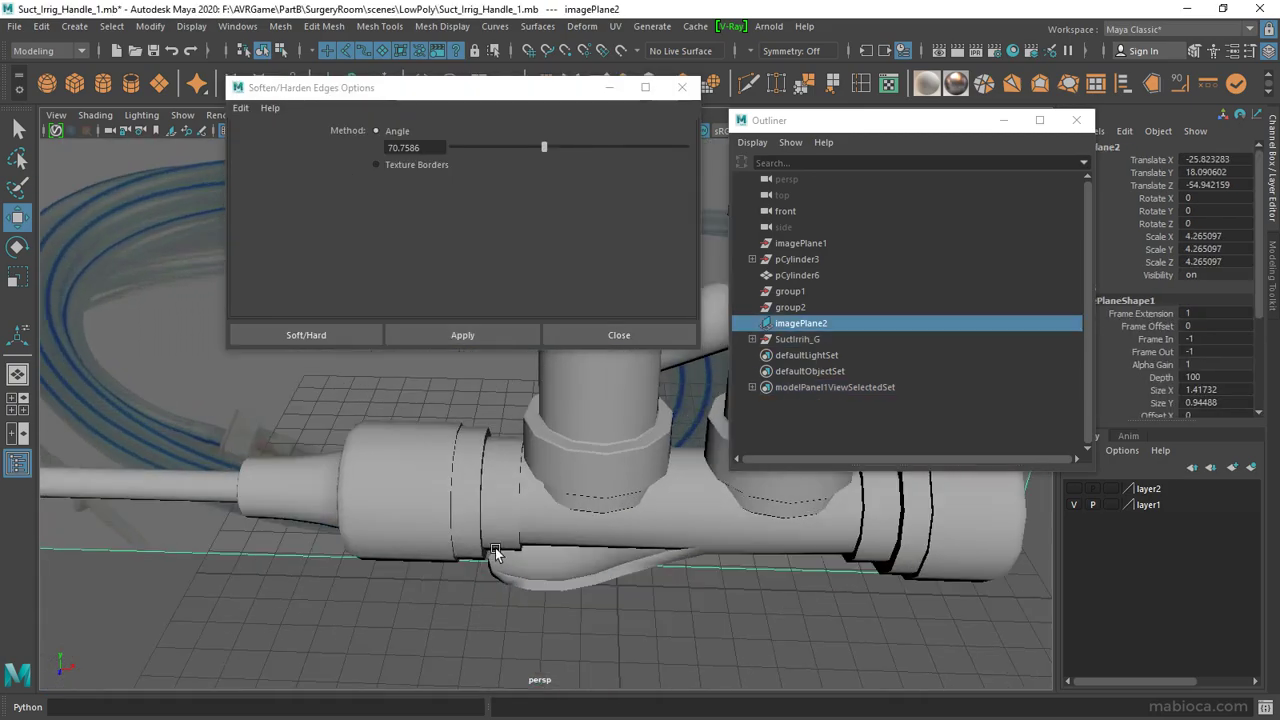
left_click(592, 490)
left_click_drag(300, 87, 490, 96)
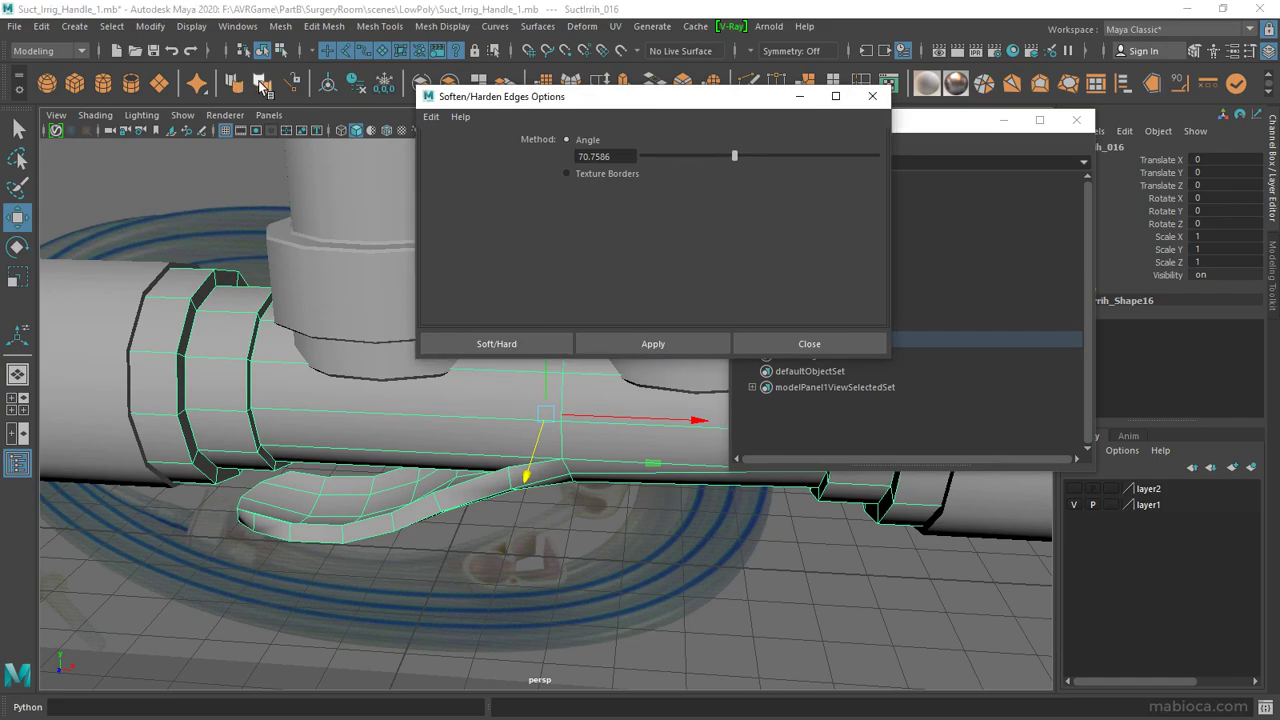
mouse_move(400, 440)
left_mouse_down("alt")
mouse_move(521, 444)
mouse_move(450, 489)
left_mouse_up("alt")
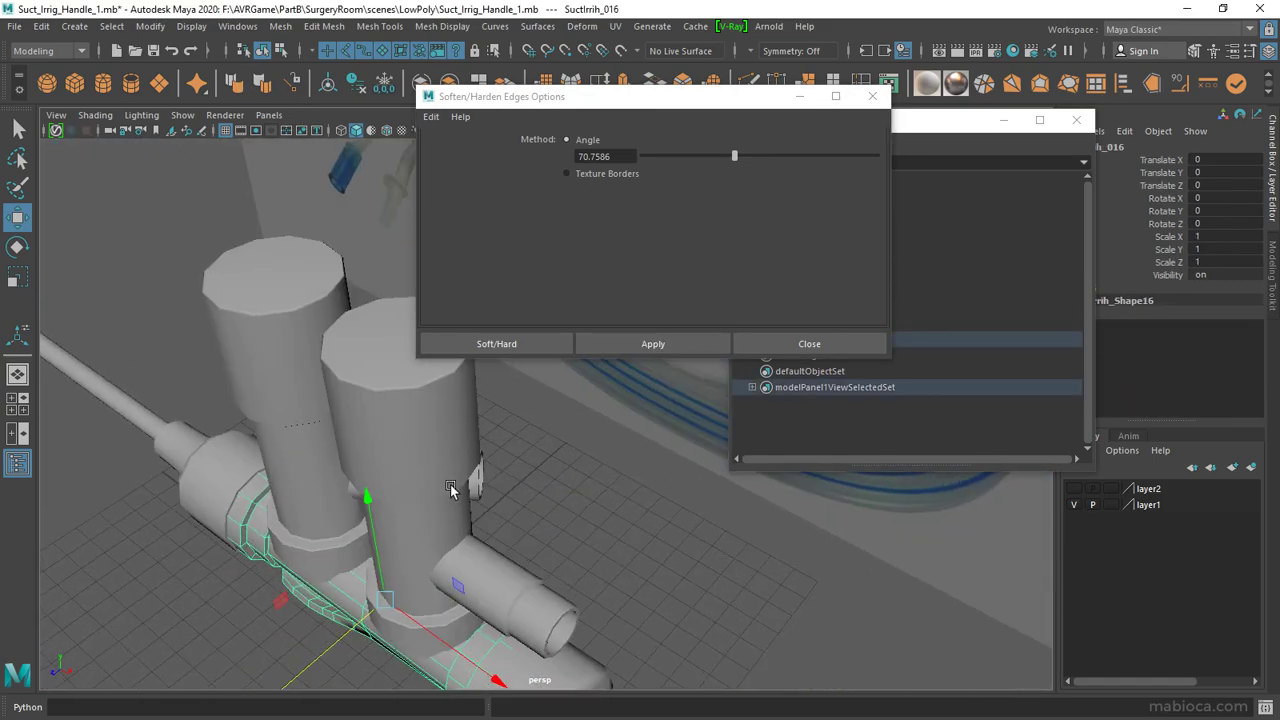
left_click(809, 343)
left_click(812, 340)
right_click_drag(663, 400, 206, 271, "alt")
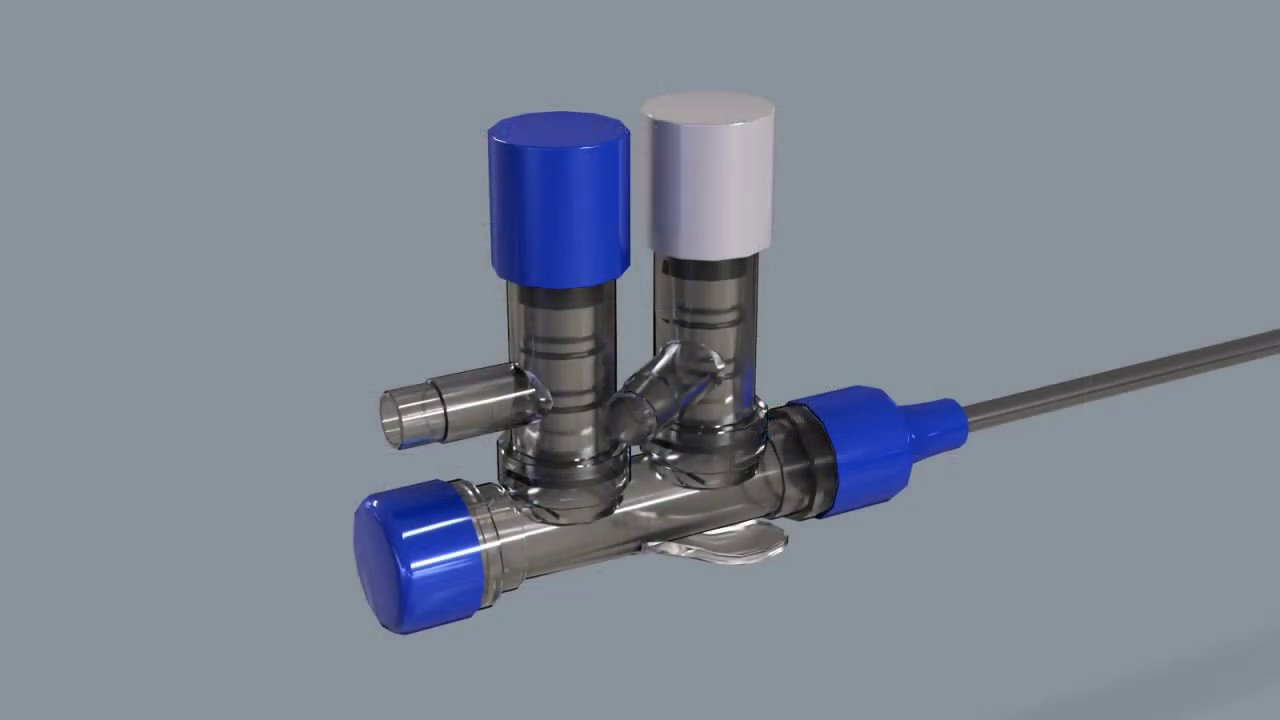